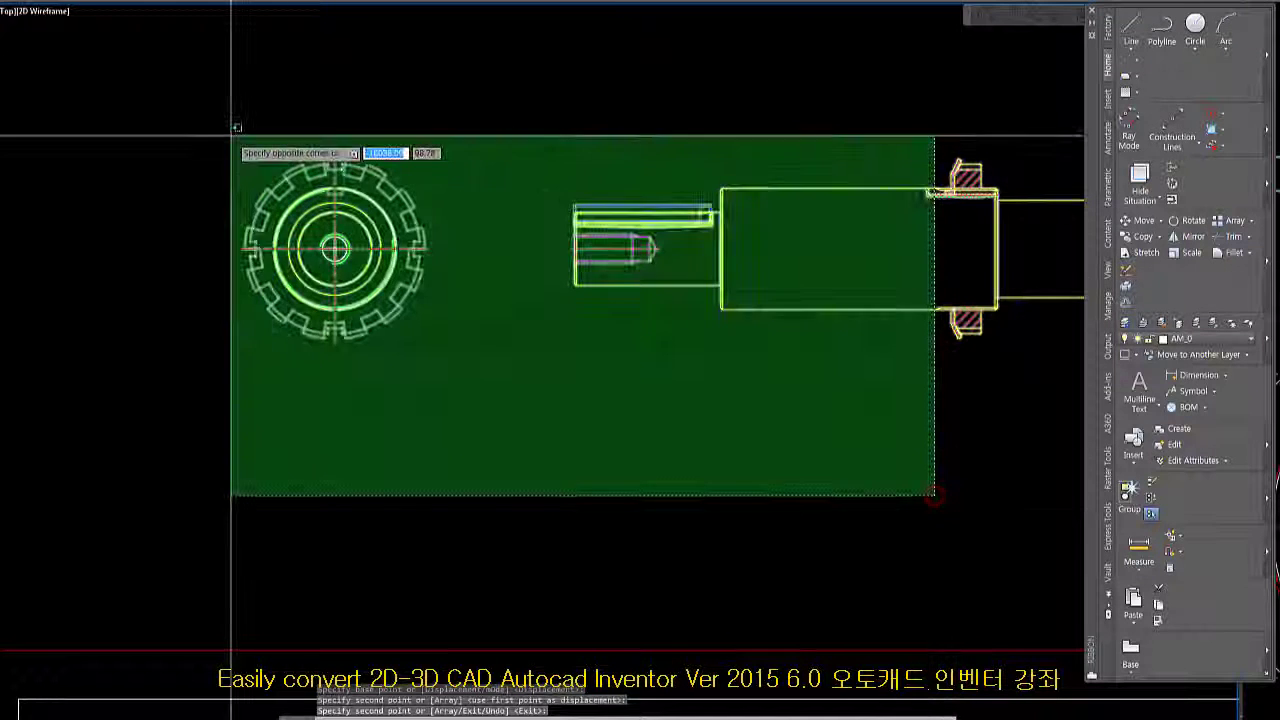
# - Explode the blocks of the end view and the shaft view
pyautogui.click(232, 137)
pyautogui.press('Escape')
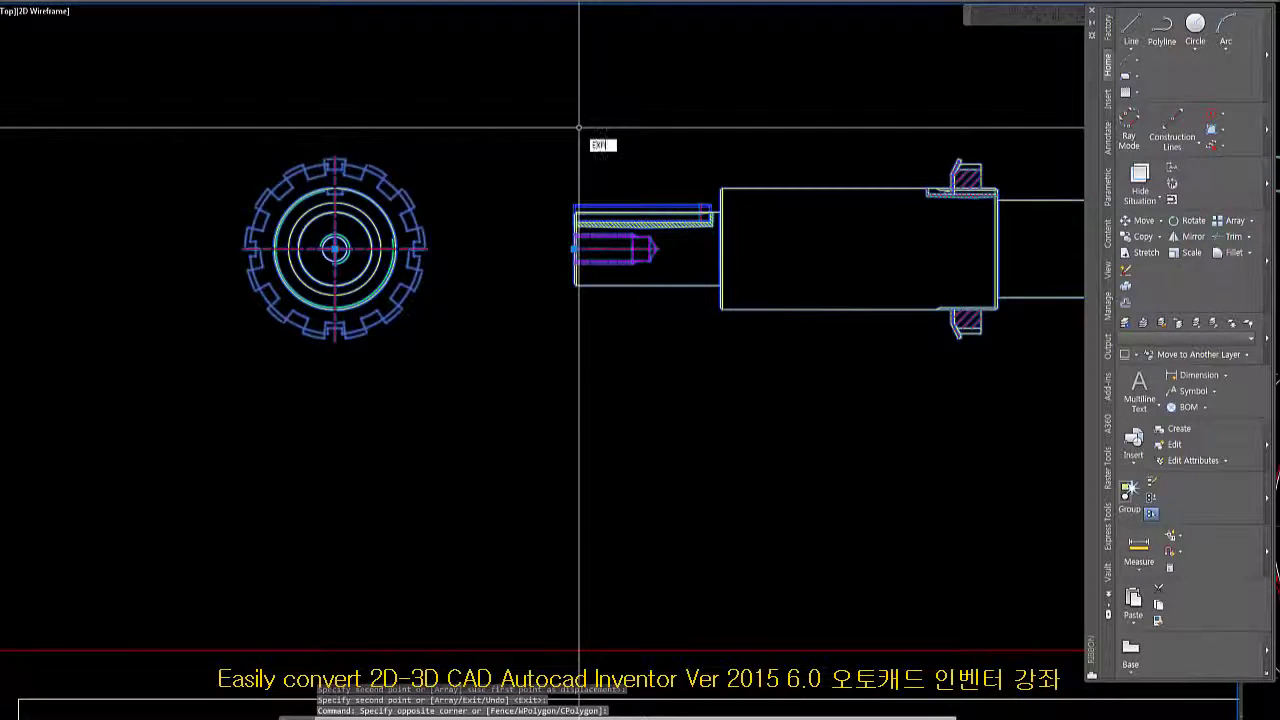
pyautogui.press('Return')
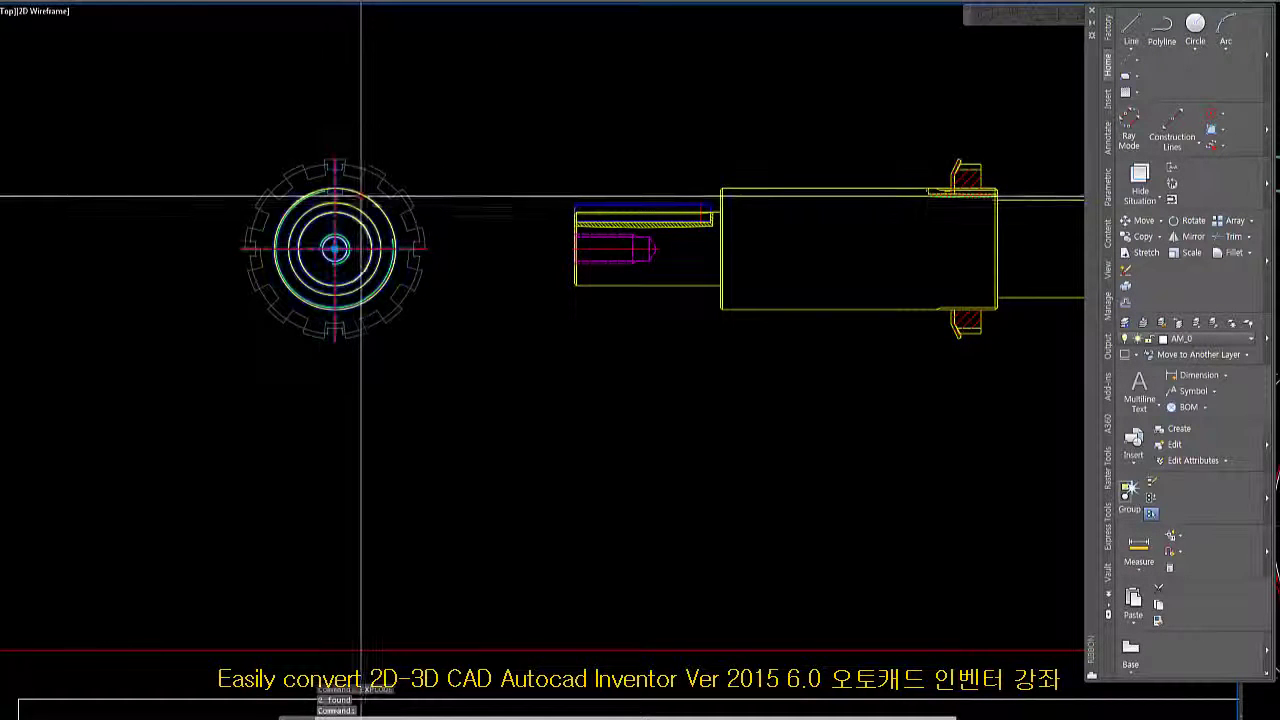
pyautogui.click(332, 252)
pyautogui.click(334, 250)
pyautogui.press('Escape')
pyautogui.press('Escape')
pyautogui.press('Escape')
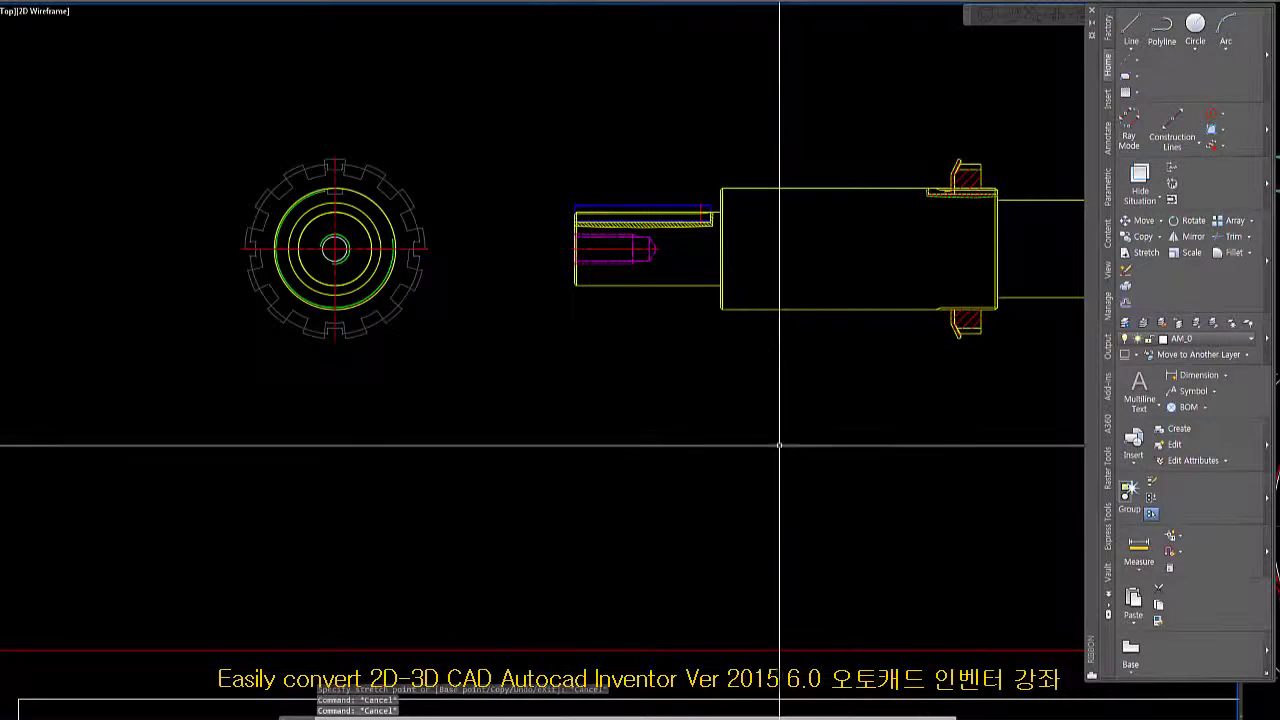
# - Run Explode a second time on all objects of the end view and the shaft view
pyautogui.press('Return')
pyautogui.click(860, 480)
pyautogui.click(230, 113)
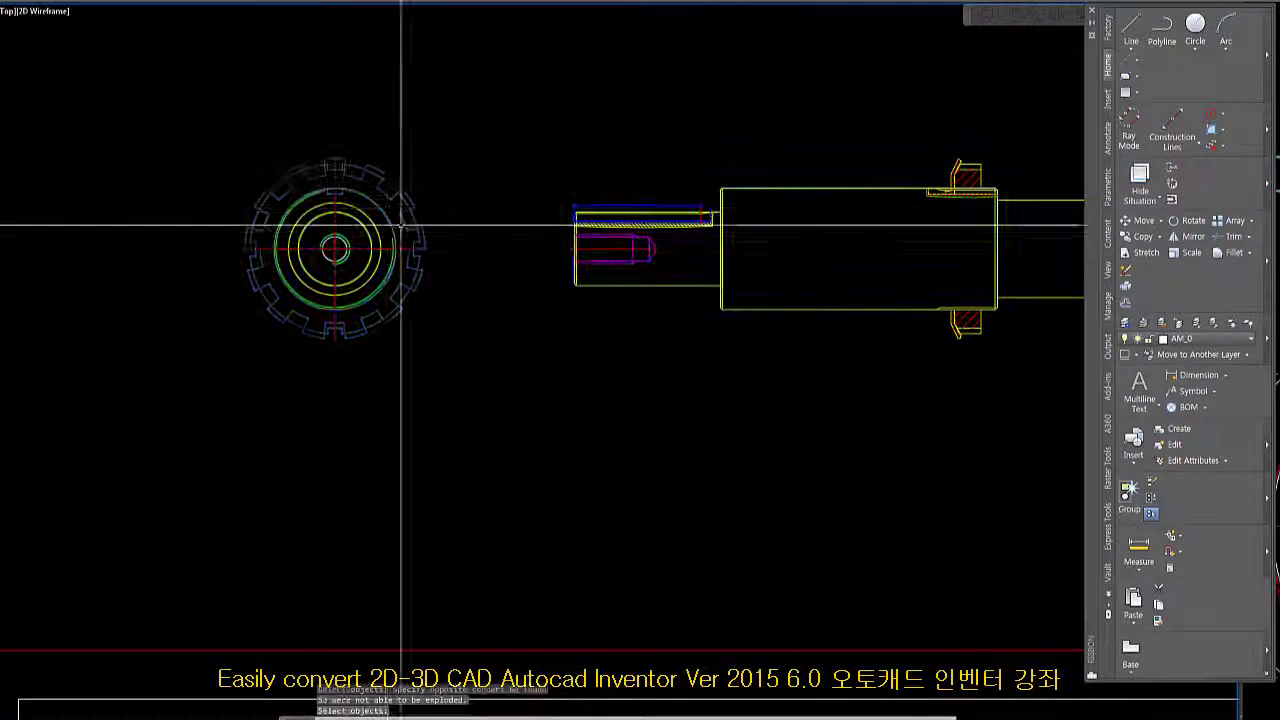
pyautogui.scroll(3, 318, 174)
pyautogui.scroll(-5, 322, 172)
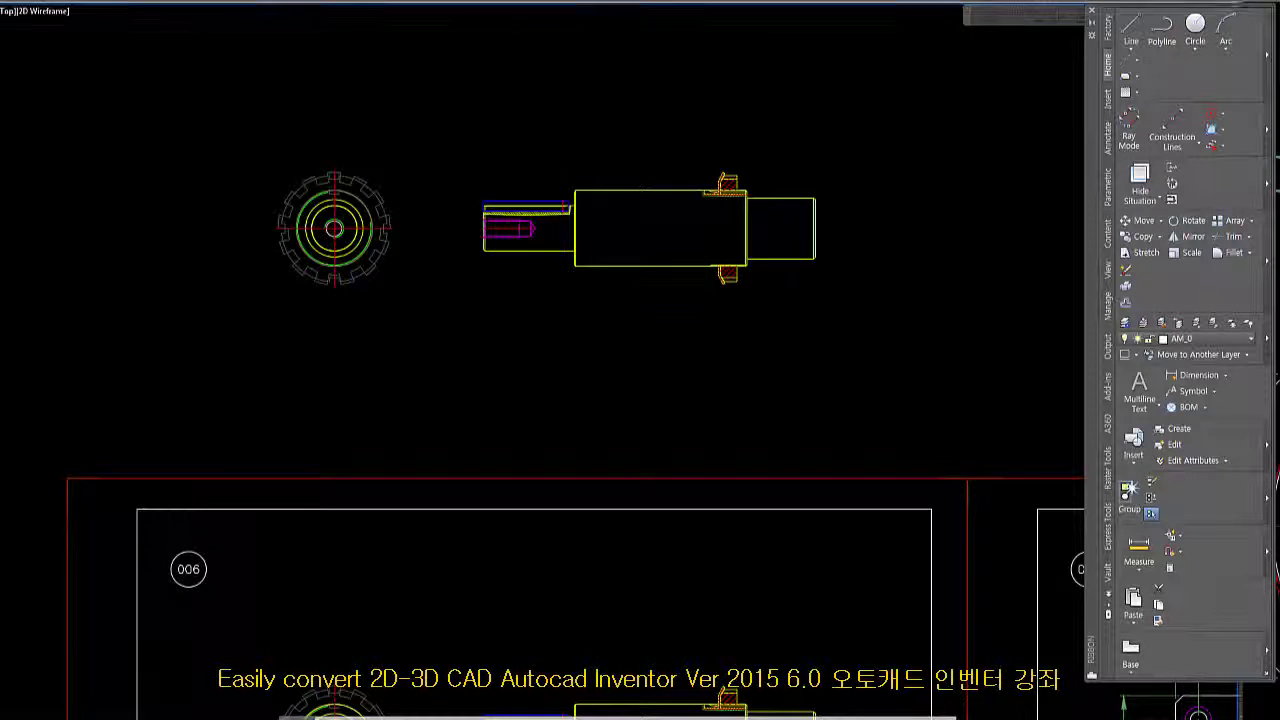
# - Try to match the properties of the shaft's upper outline edge onto all objects in both views
pyautogui.click(482, 3)
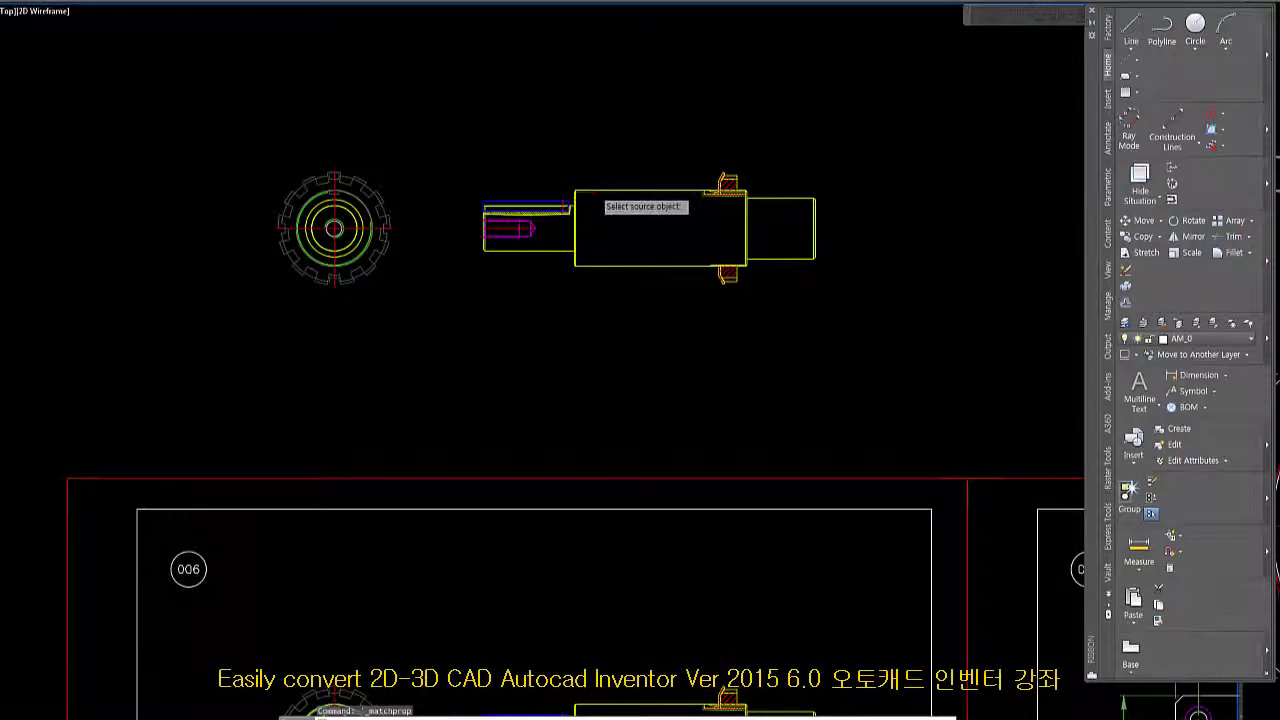
pyautogui.click(588, 190)
pyautogui.click(910, 344)
pyautogui.click(162, 104)
pyautogui.rightClick(414, 140)
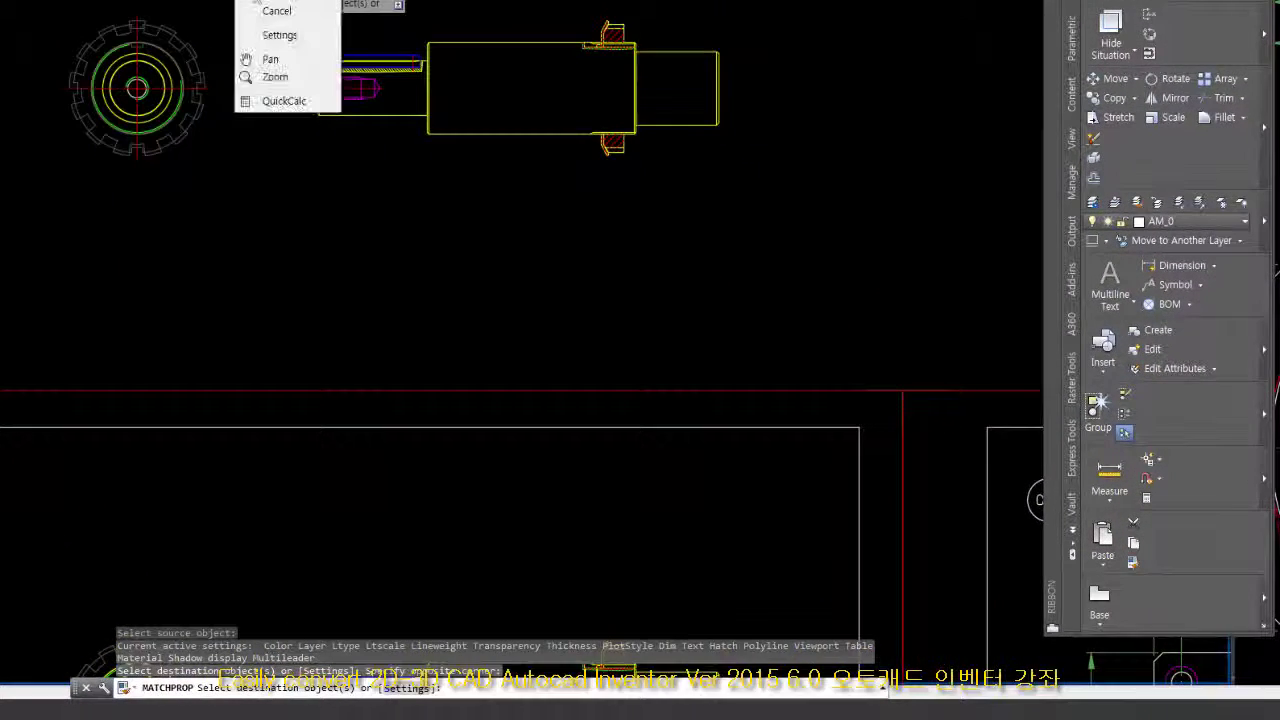
pyautogui.click(256, 1)
pyautogui.scroll(2, 166, 28)
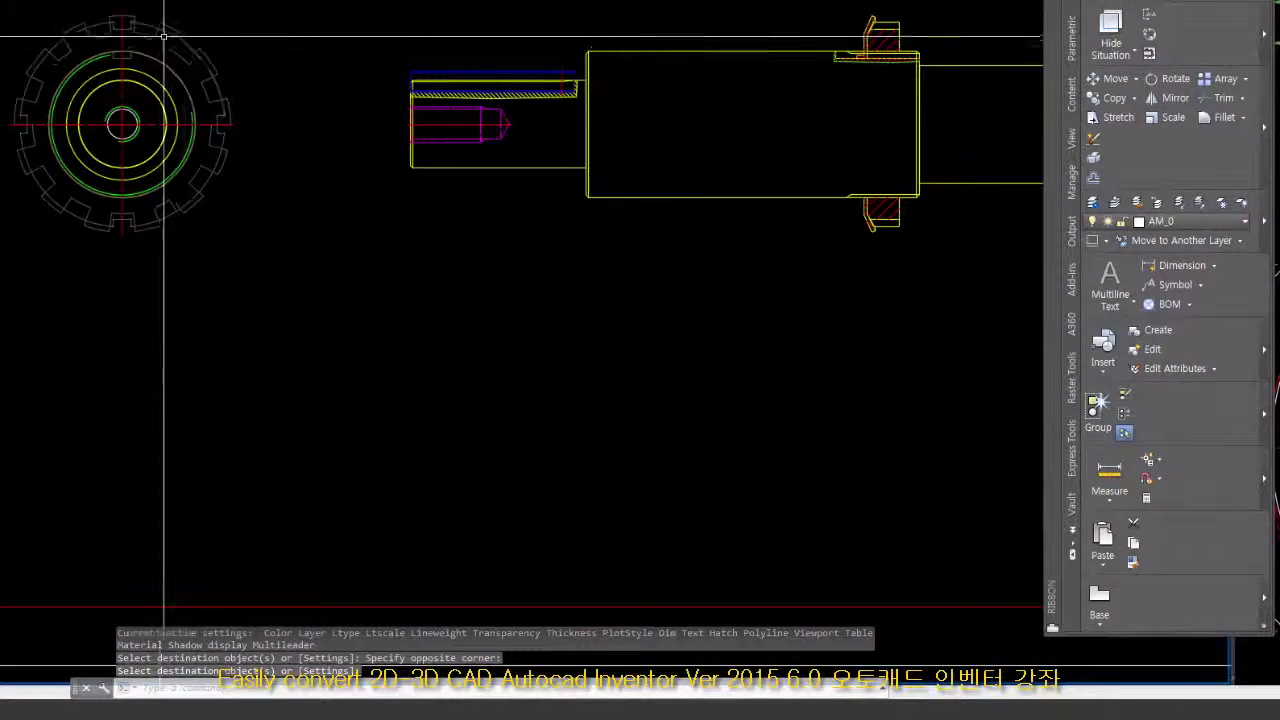
# - Repeat Match Properties from the shaft's upper edge onto both views, then leave the command
pyautogui.scroll(-2, 170, 45)
pyautogui.press('Return')
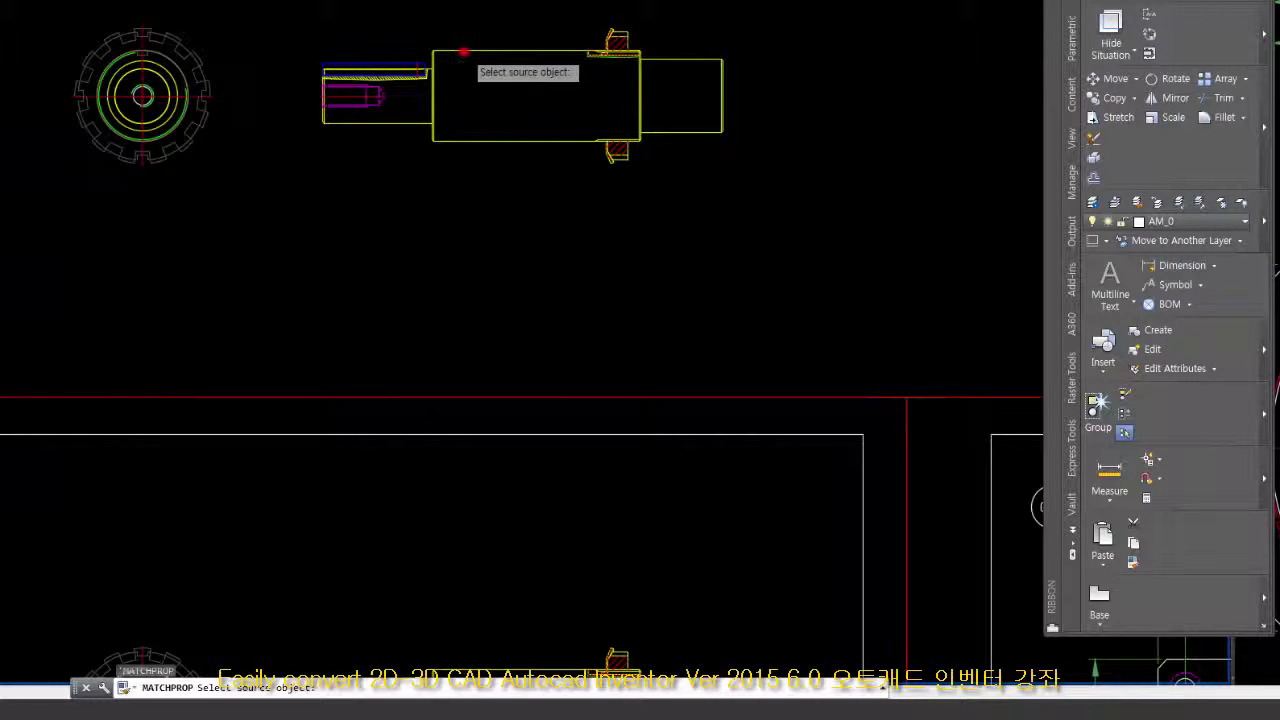
pyautogui.click(463, 52)
pyautogui.click(2, 2)
pyautogui.click(860, 210)
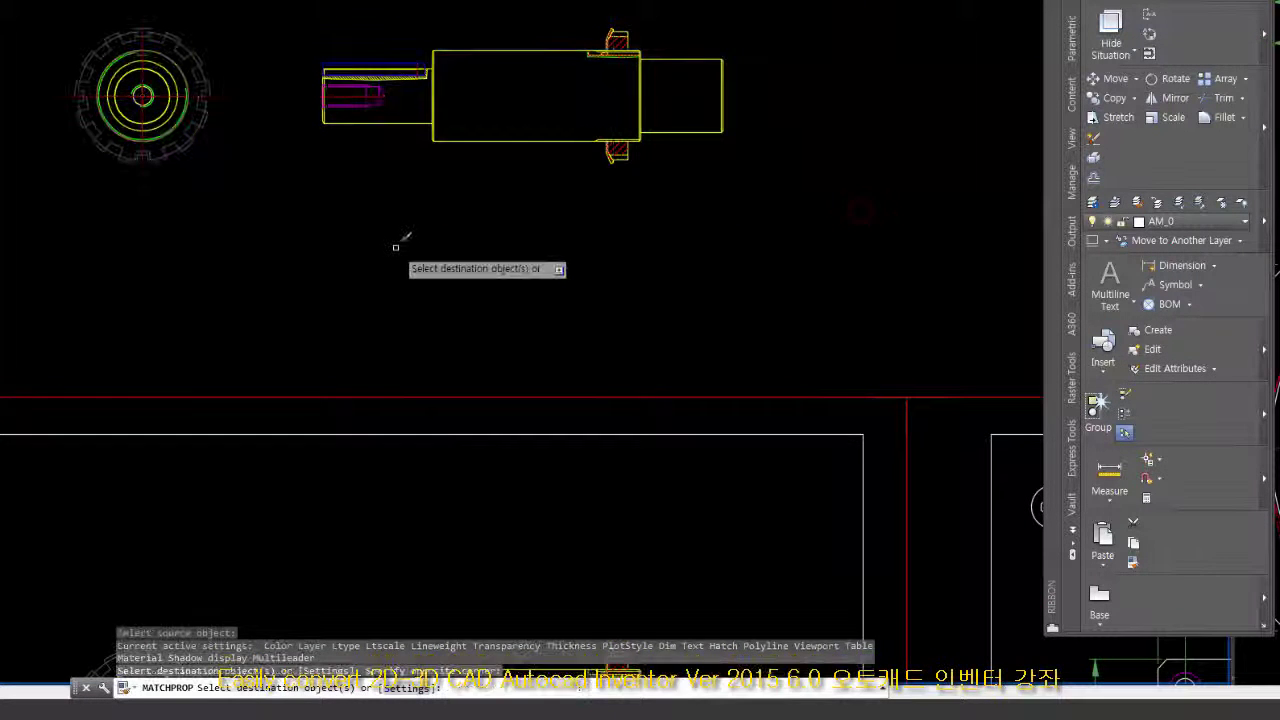
pyautogui.press('Escape')
pyautogui.press('Escape')
pyautogui.press('Escape')
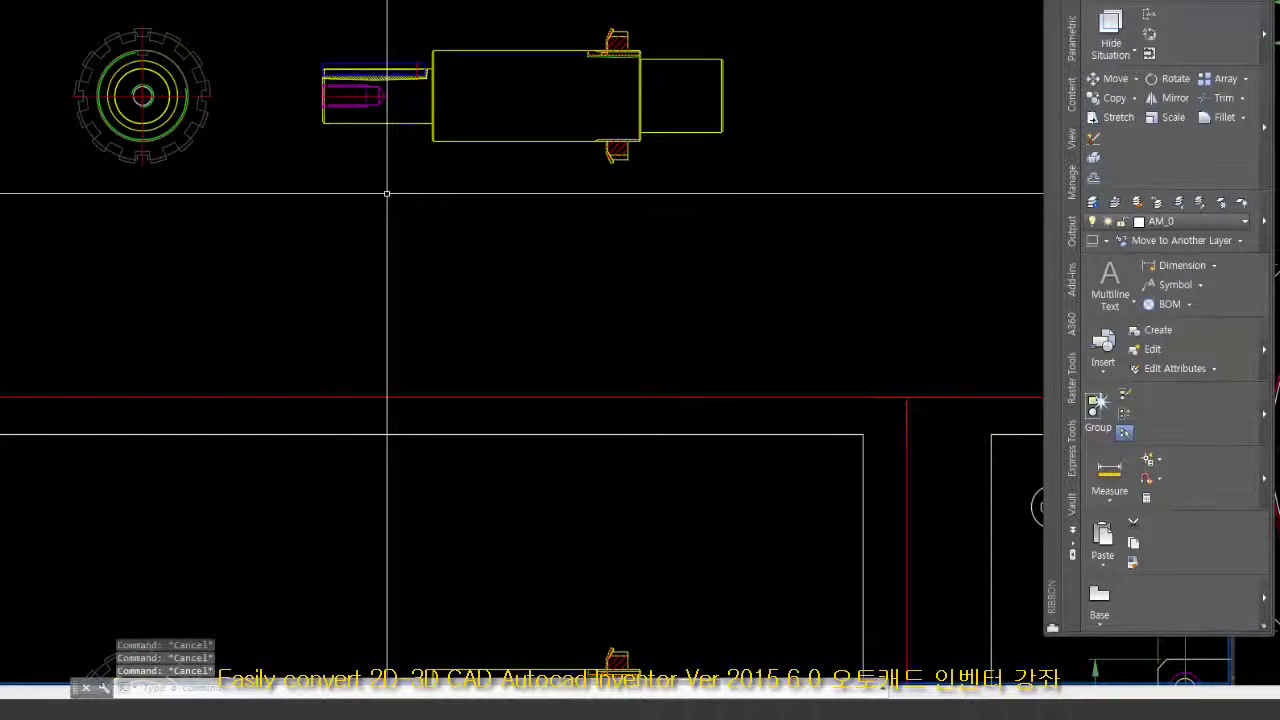
# - Draw a reference line on layer AM_0 in the empty area below the shaft view
pyautogui.click(1131, 30)
pyautogui.click(357, 242)
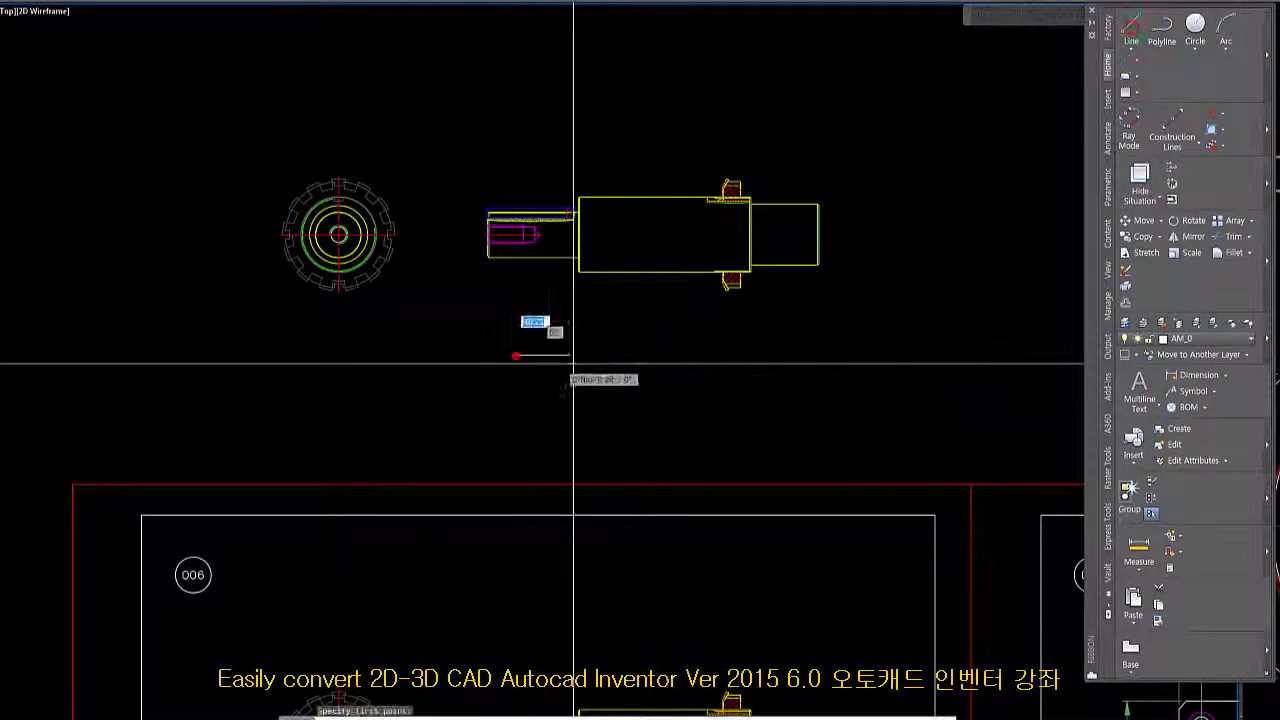
pyautogui.click(644, 372)
pyautogui.rightClick(643, 377)
pyautogui.click(678, 389)
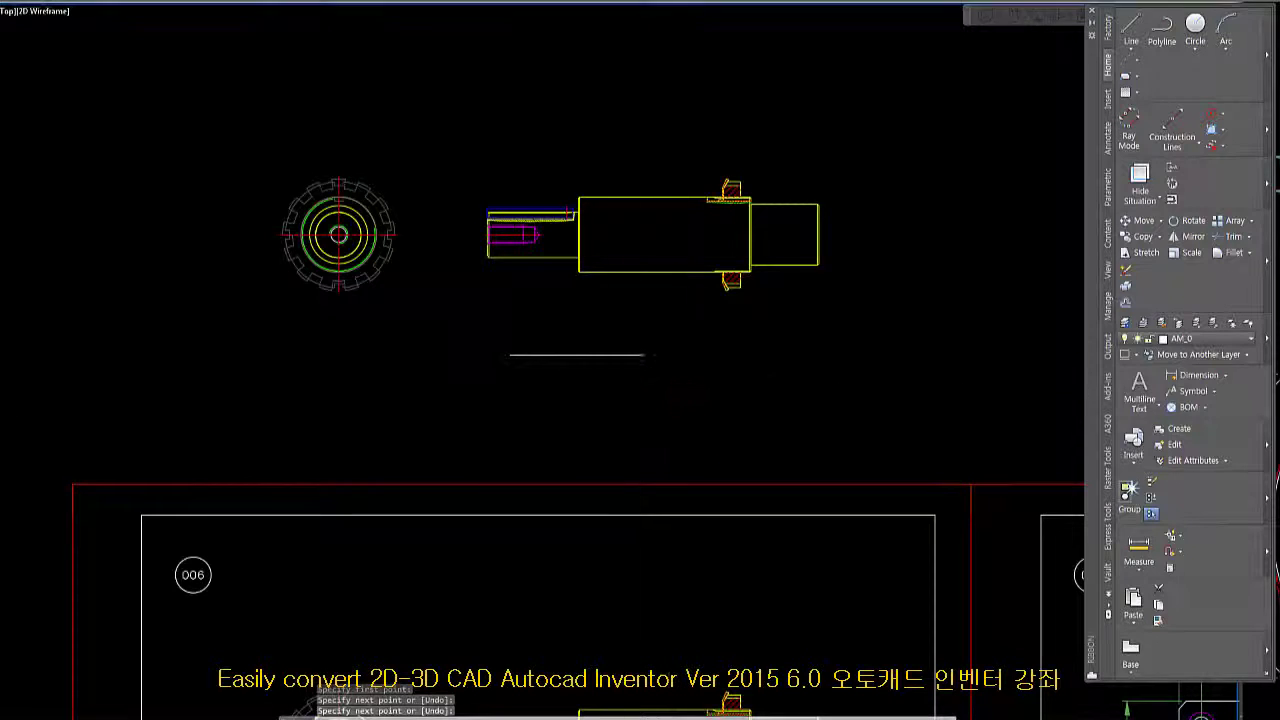
# - Try to match the properties of the new reference line onto the end view and the shaft view
pyautogui.rightClick(483, 308)
pyautogui.click(515, 320)
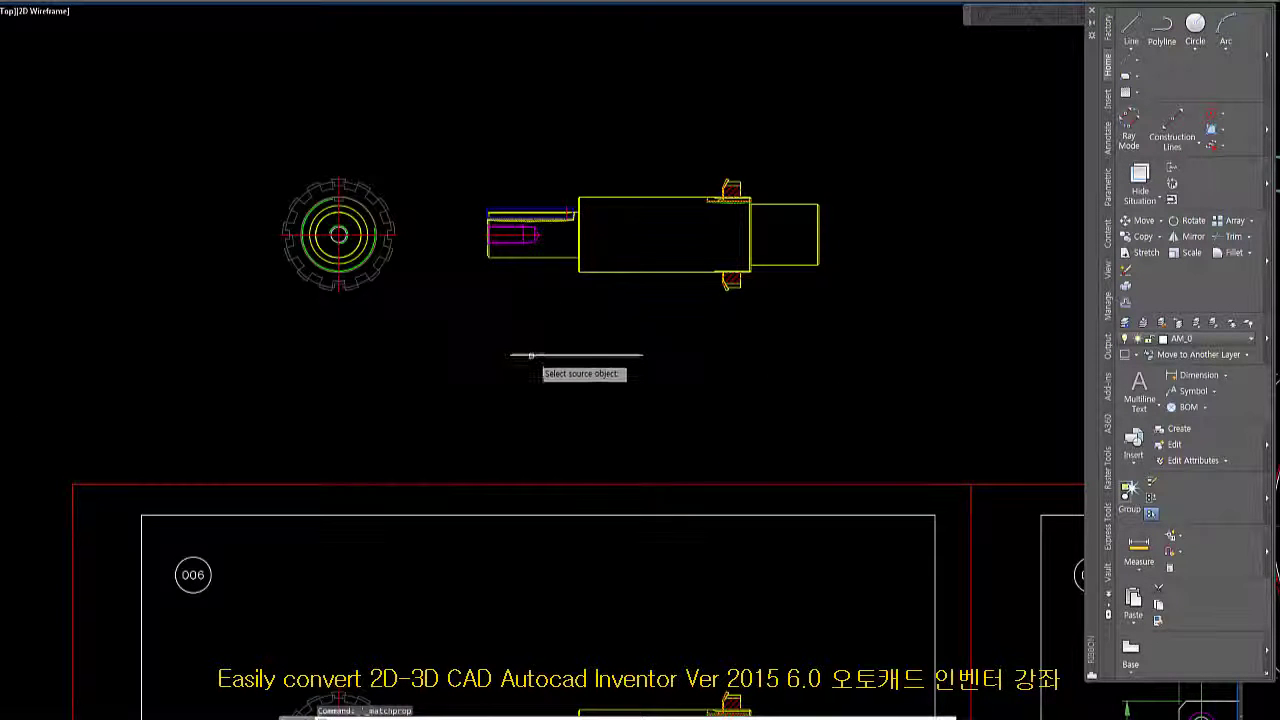
pyautogui.click(532, 354)
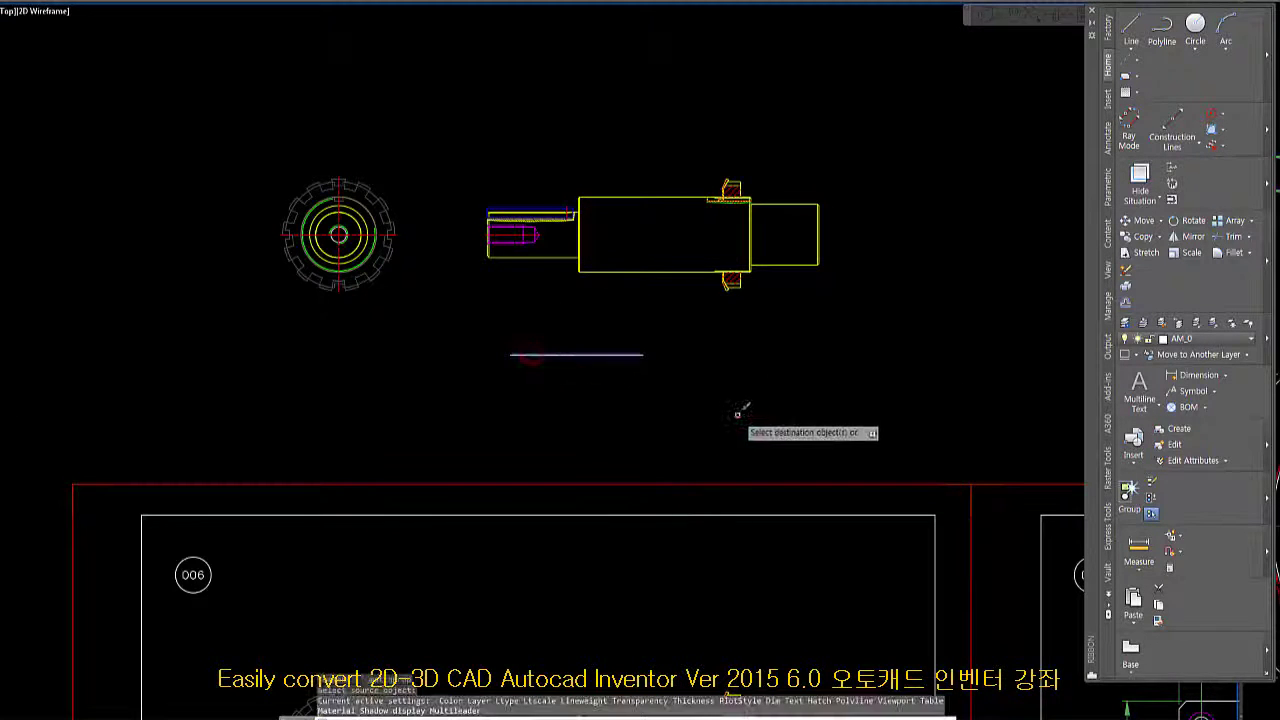
pyautogui.click(888, 314)
pyautogui.click(229, 129)
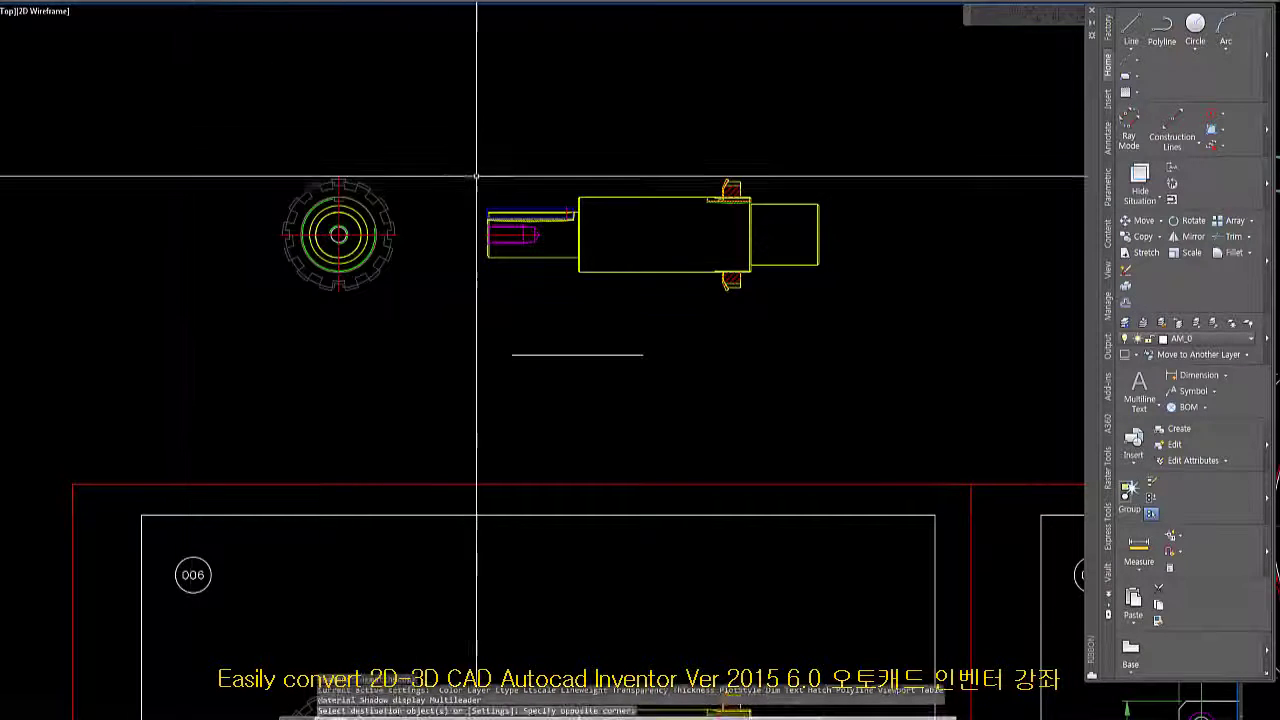
pyautogui.press('Return')
# - Review the Match Properties settings with the reference line as the source object, then cancel the command
pyautogui.press('Return')
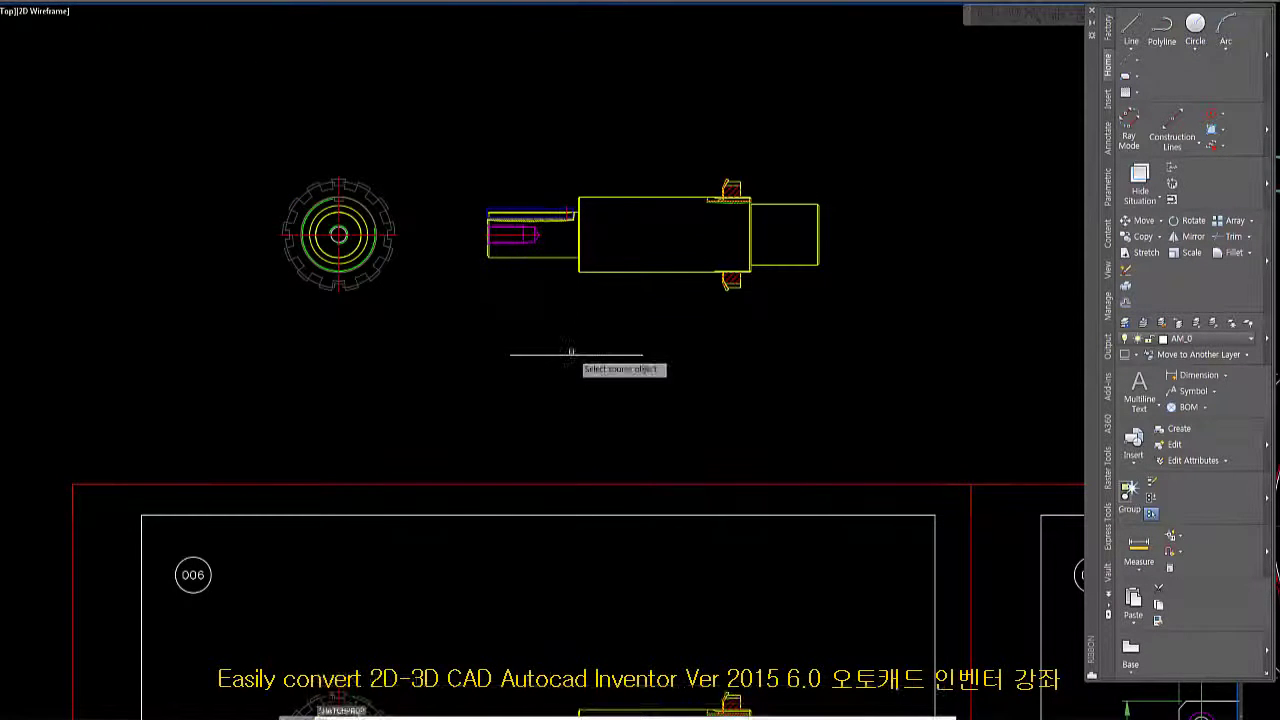
pyautogui.click(557, 354)
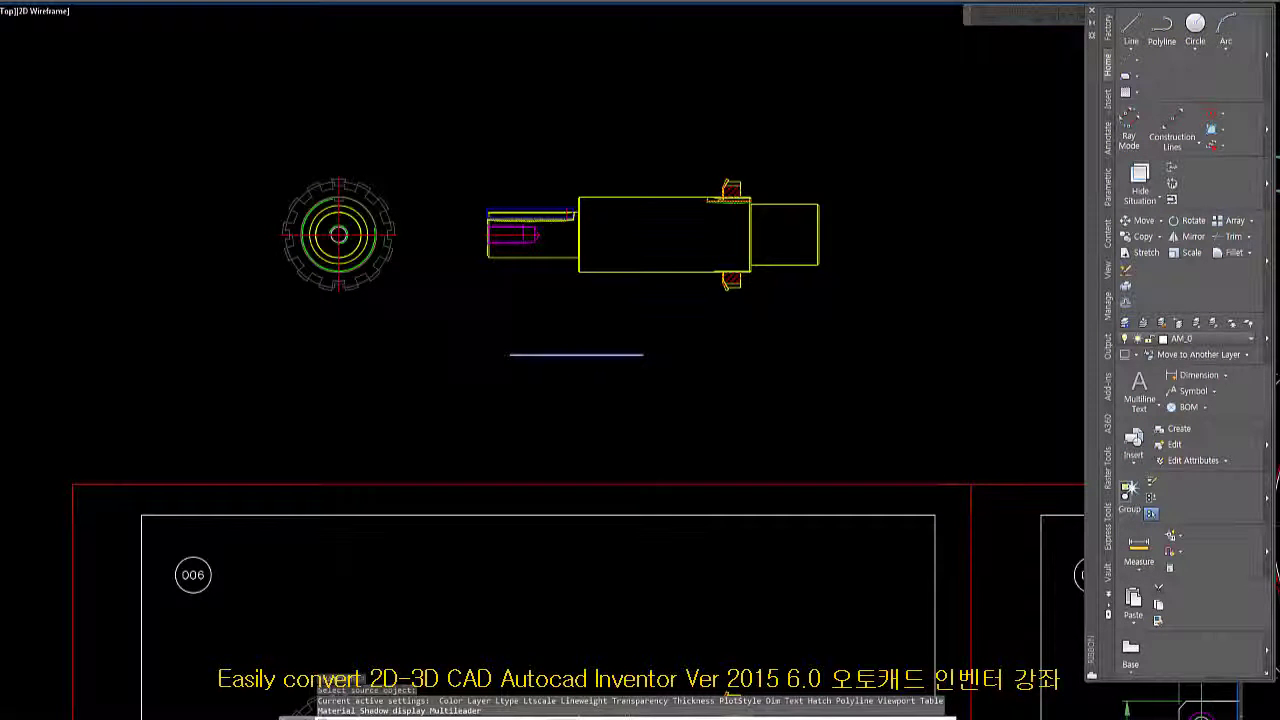
pyautogui.write('s')
pyautogui.press('Return')
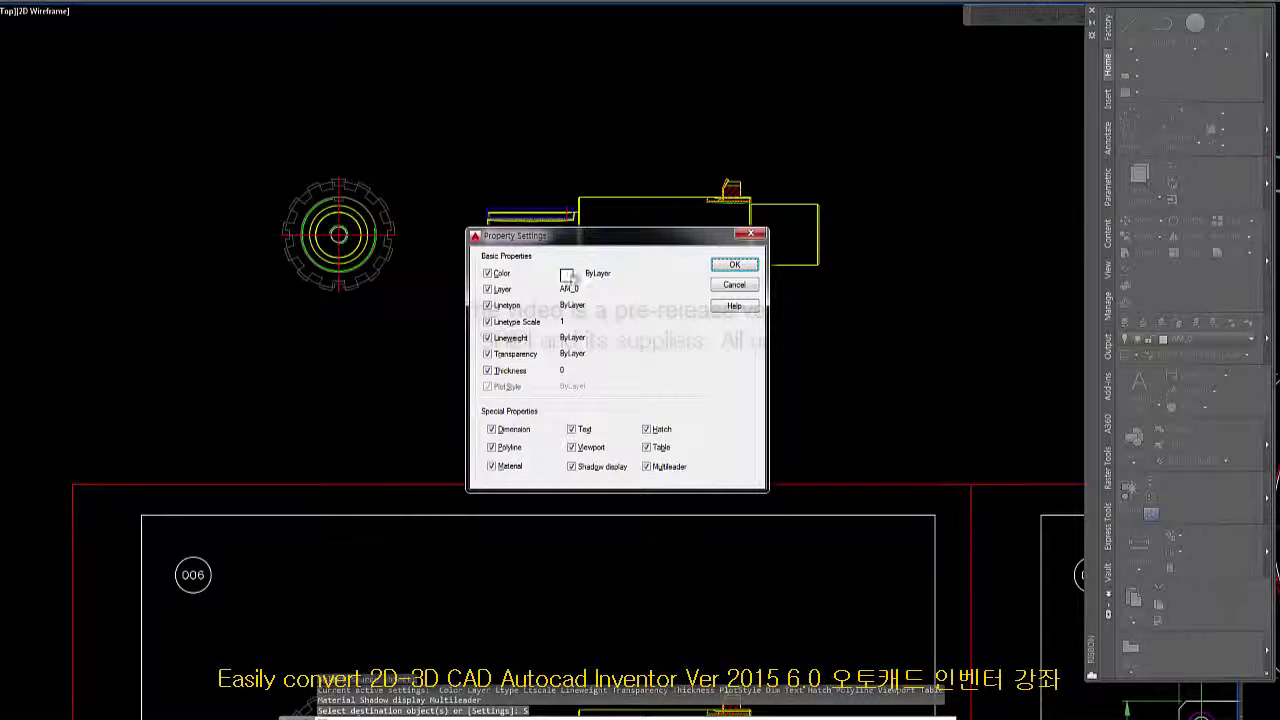
pyautogui.moveTo(607, 243); pyautogui.dragTo(739, 346)
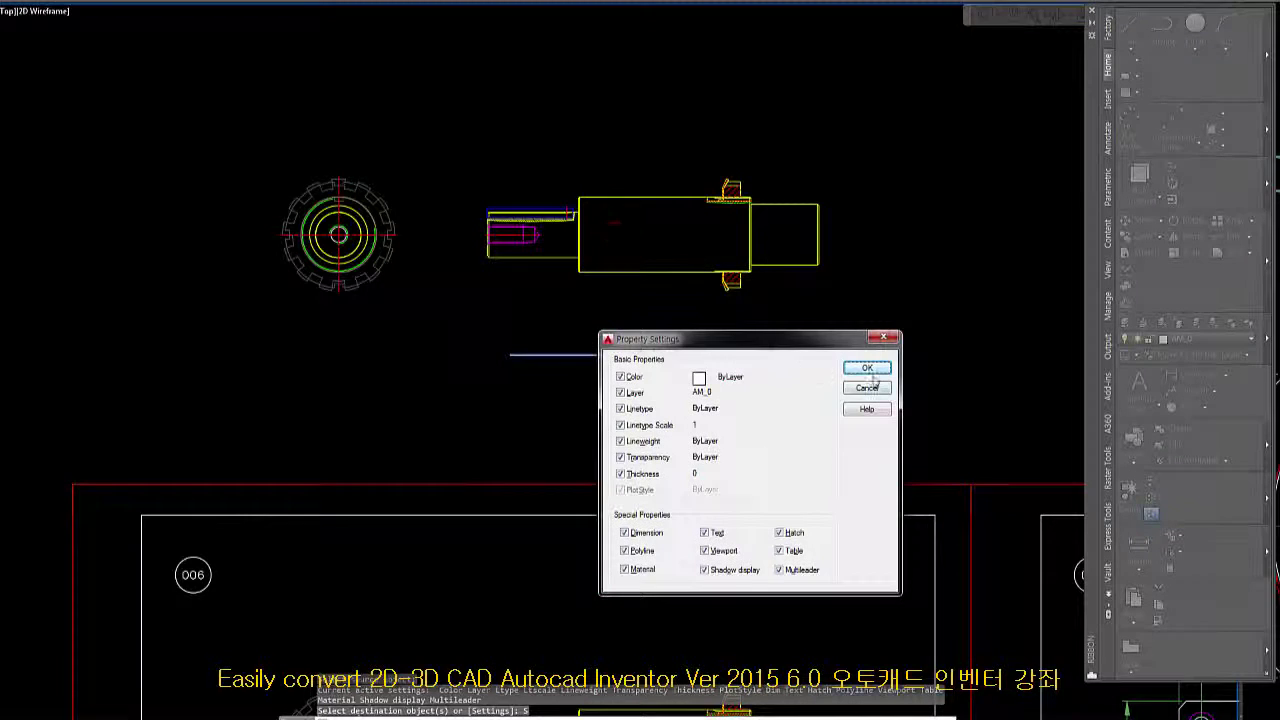
pyautogui.click(884, 338)
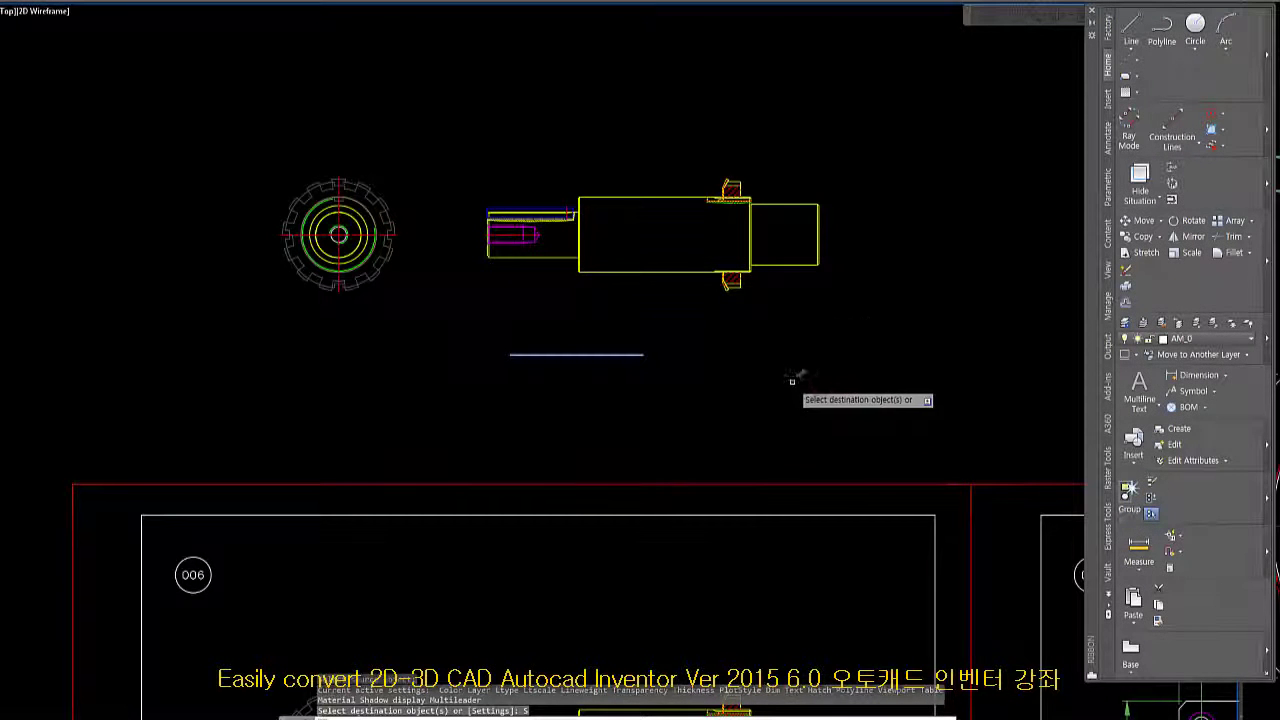
pyautogui.press('Escape')
pyautogui.press('Escape')
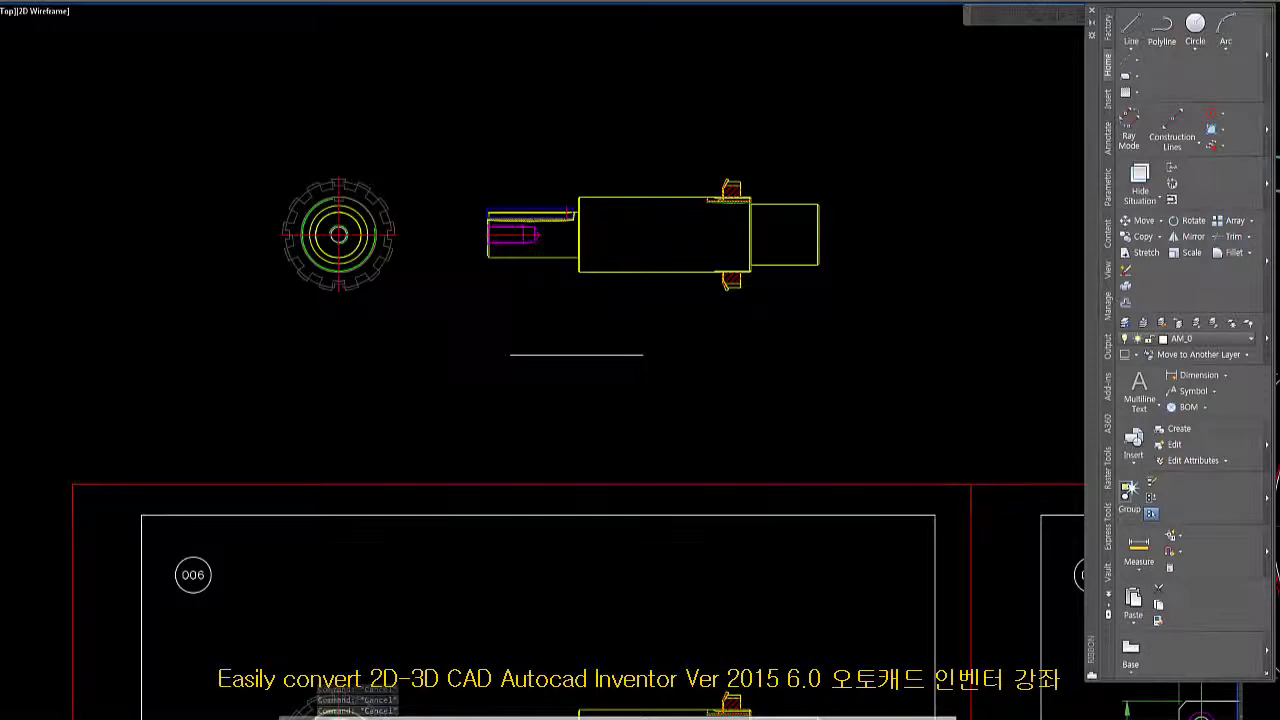
# - Try to change the layer of the objects in both views with the layer matching command
pyautogui.click(597, 422)
pyautogui.click(492, 408)
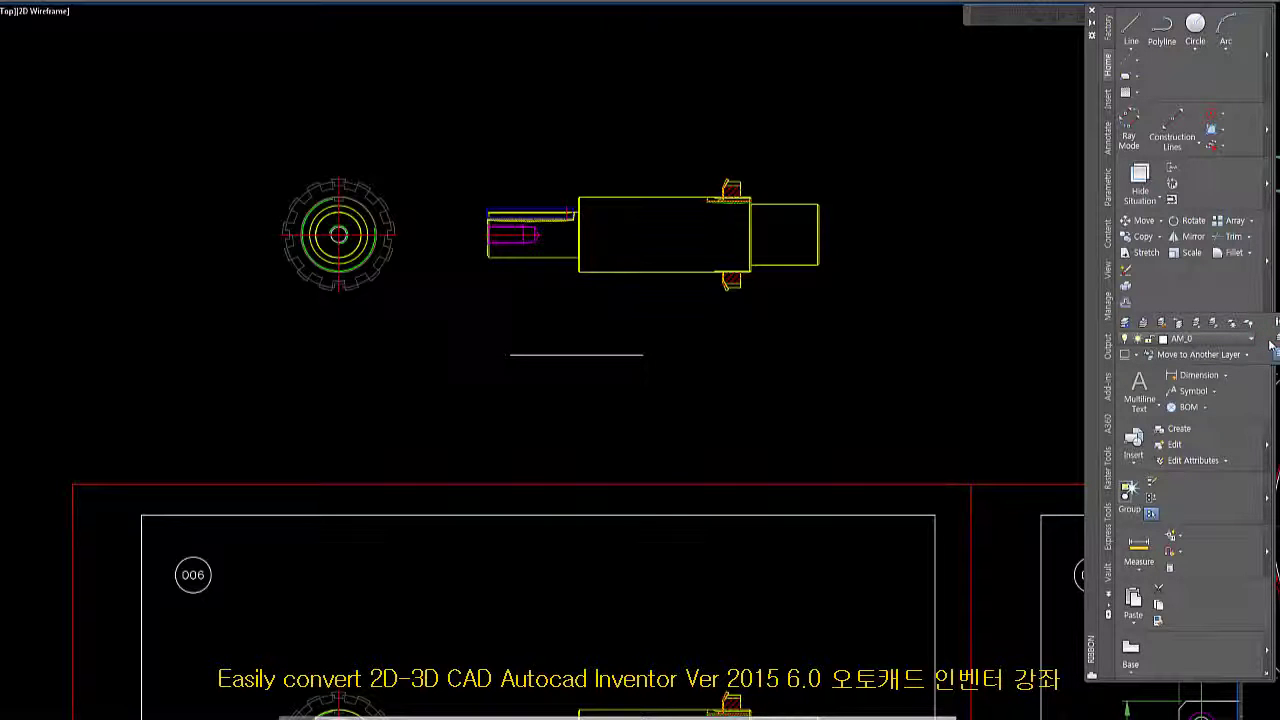
pyautogui.click(1161, 324)
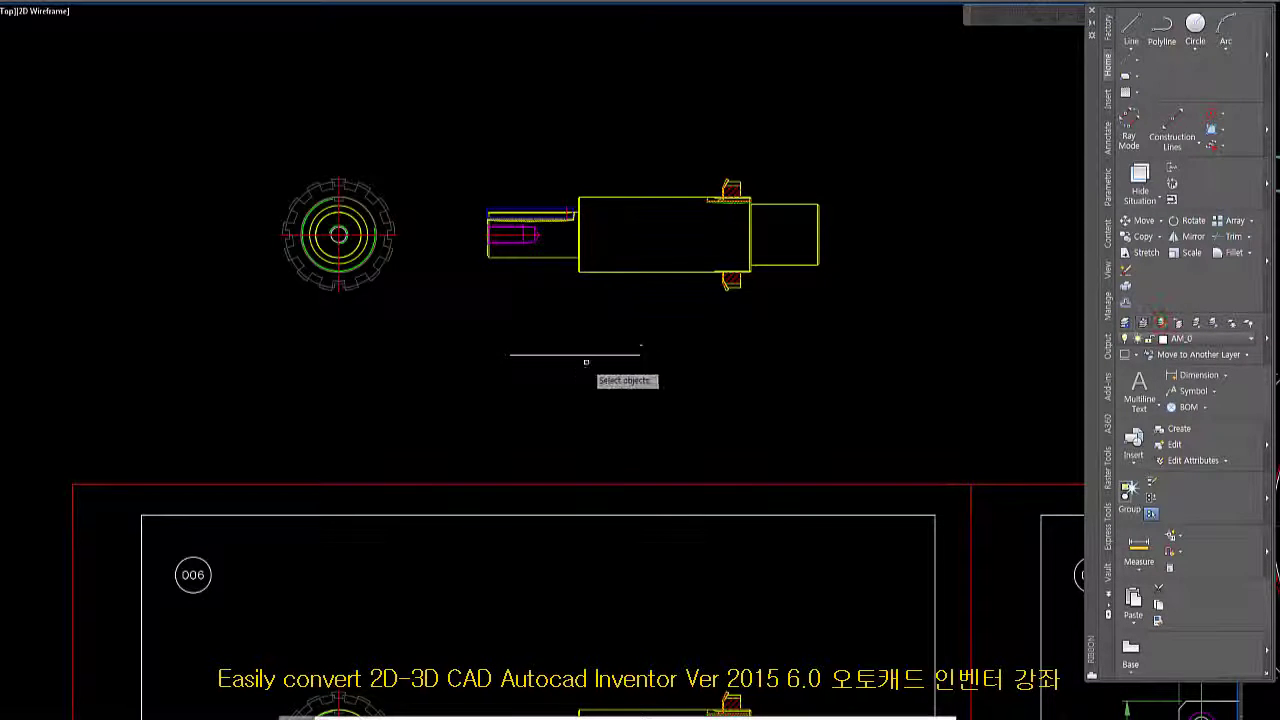
pyautogui.click(830, 325)
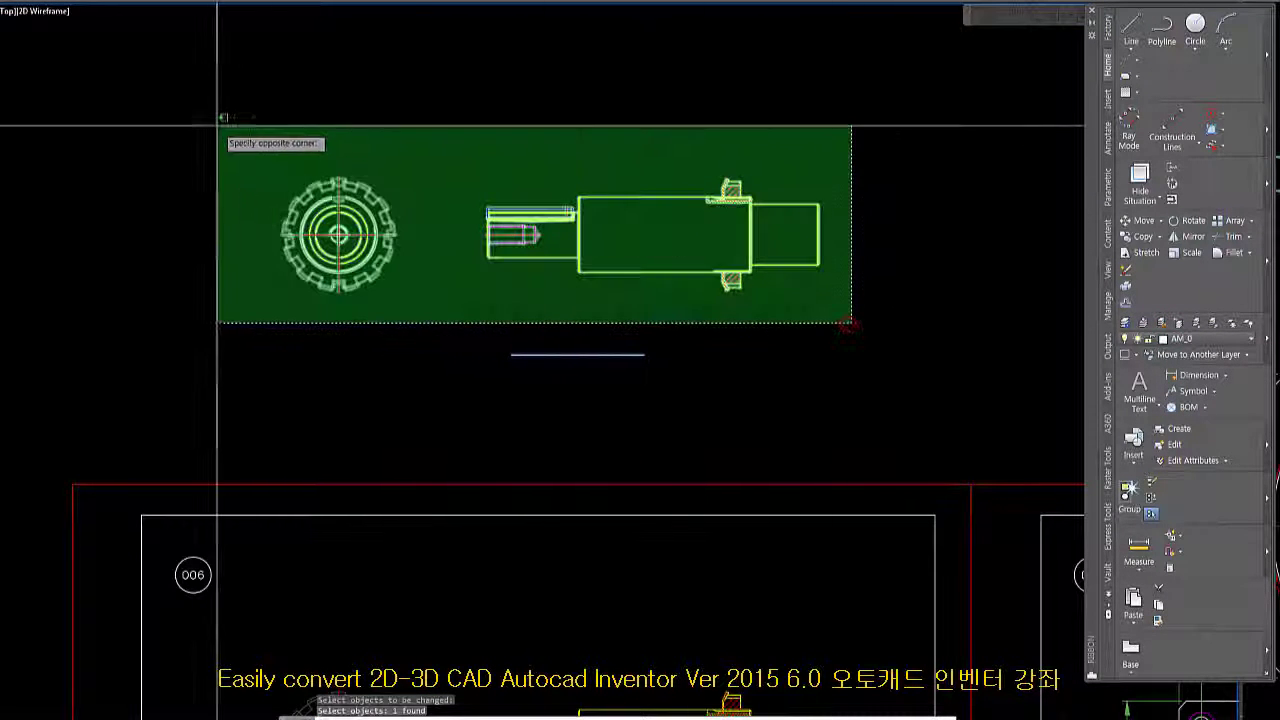
pyautogui.click(217, 126)
pyautogui.rightClick(437, 121)
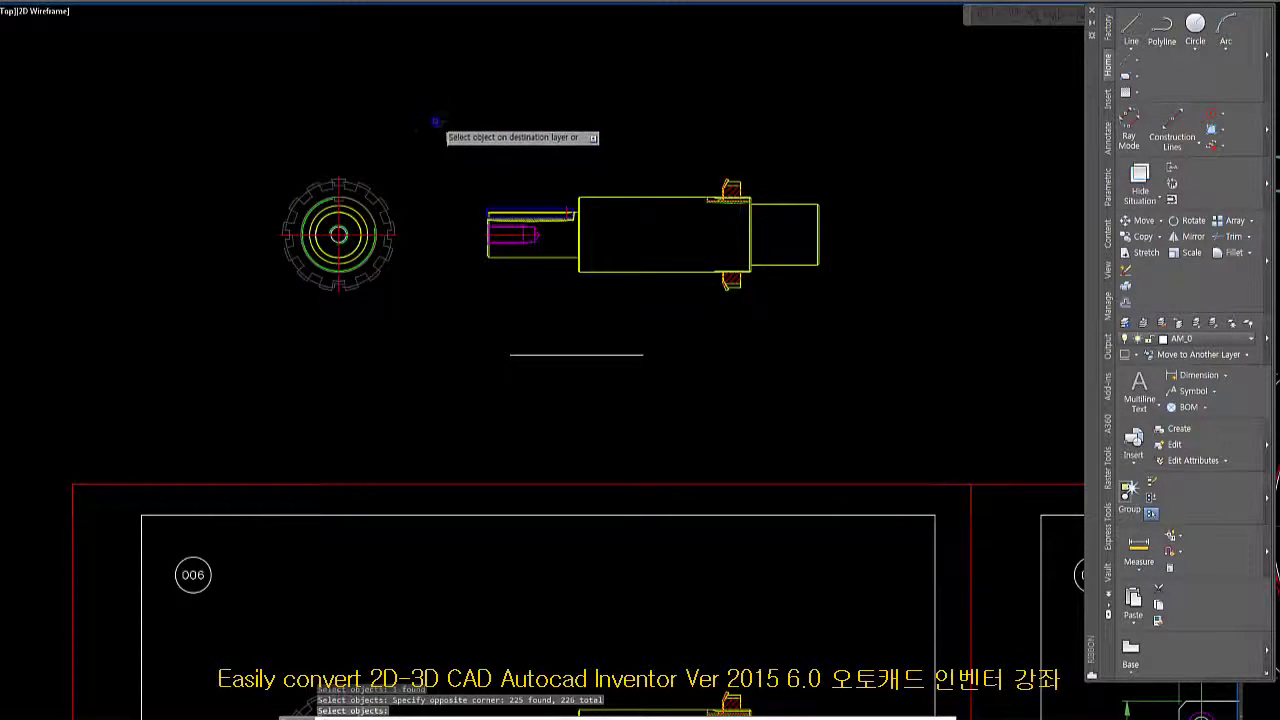
pyautogui.click(472, 140)
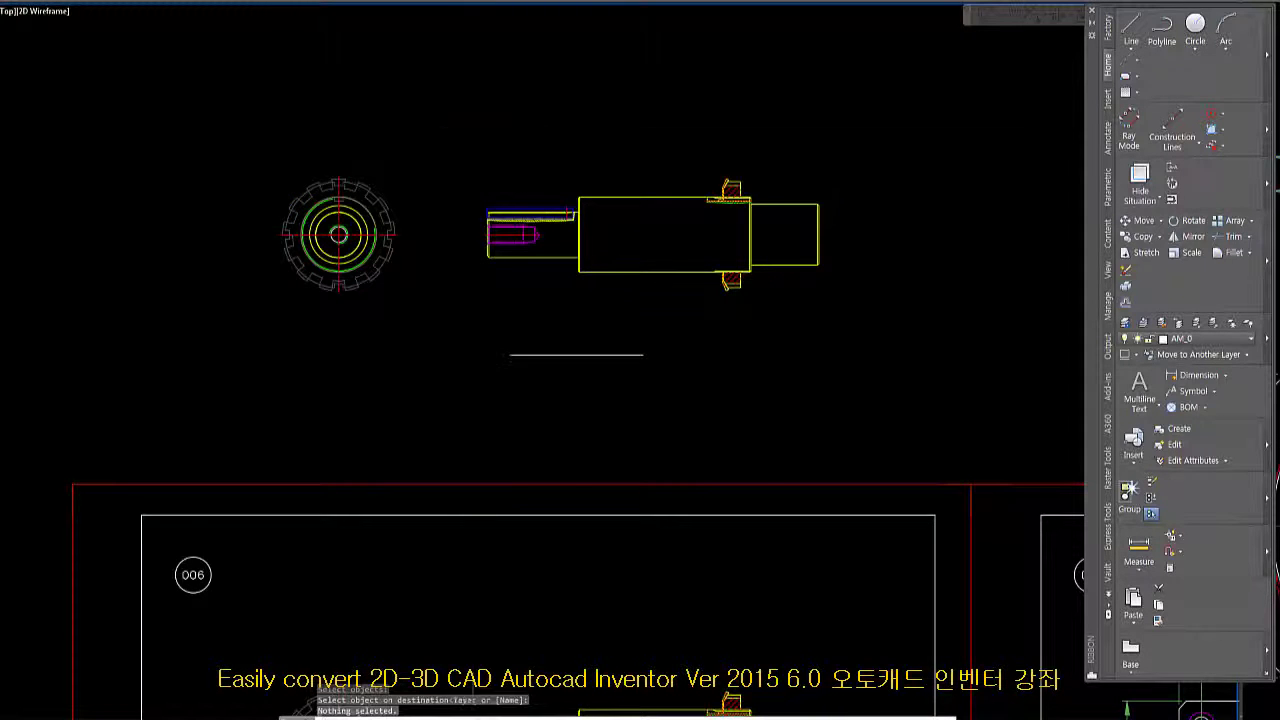
pyautogui.press('Escape')
# - Match the properties of the AM_0 reference line onto all objects in the end view and the shaft view
pyautogui.moveTo(873, 380); pyautogui.dragTo(886, 431, button='middle')
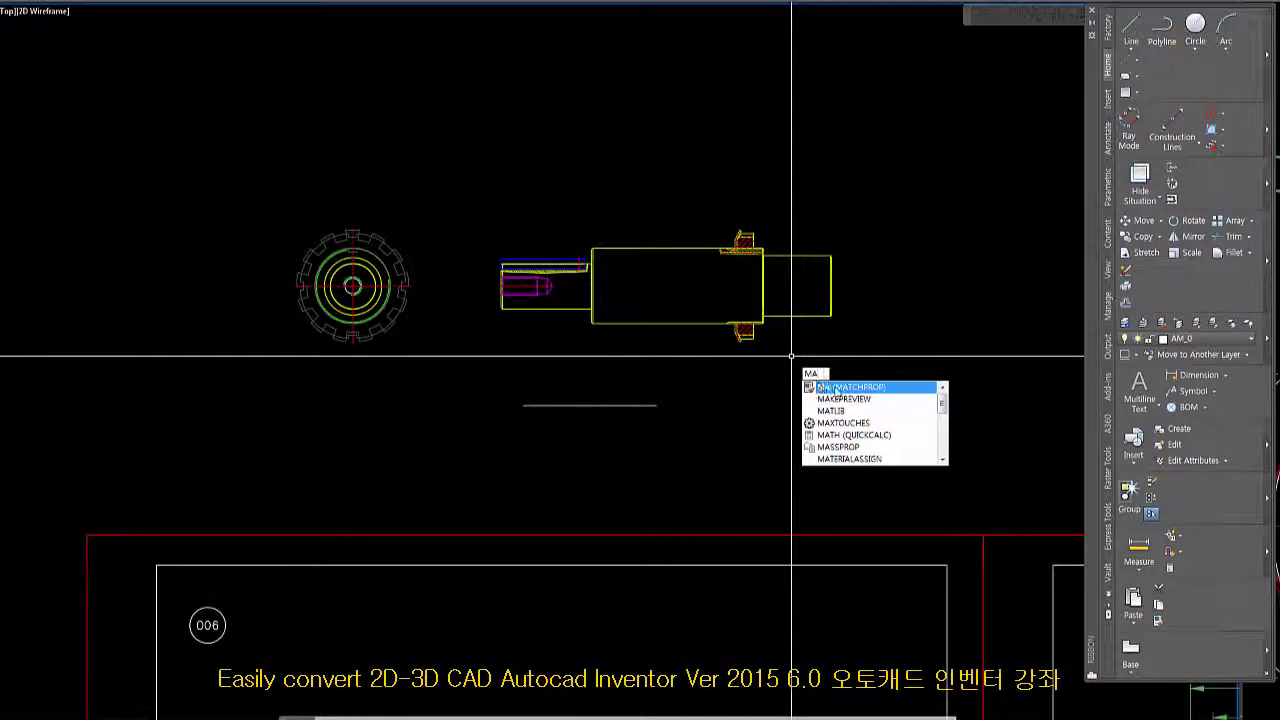
pyautogui.click(835, 388)
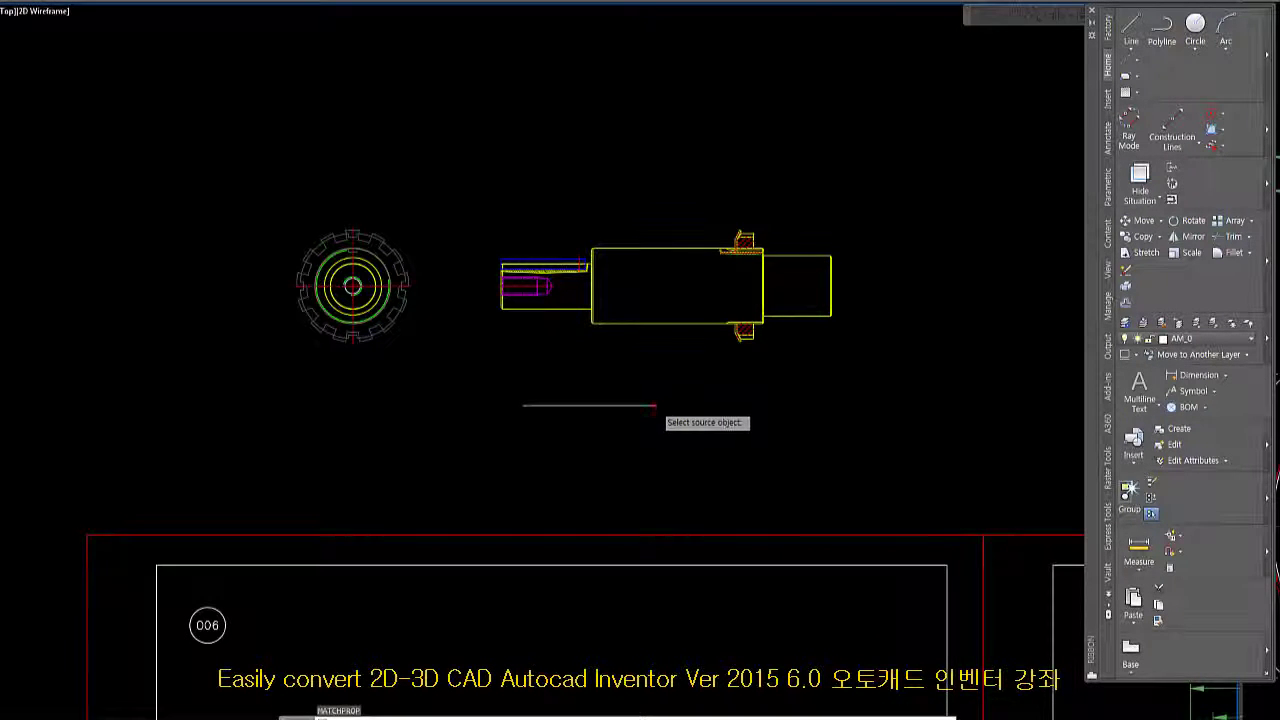
pyautogui.click(654, 406)
pyautogui.click(920, 371)
pyautogui.click(223, 177)
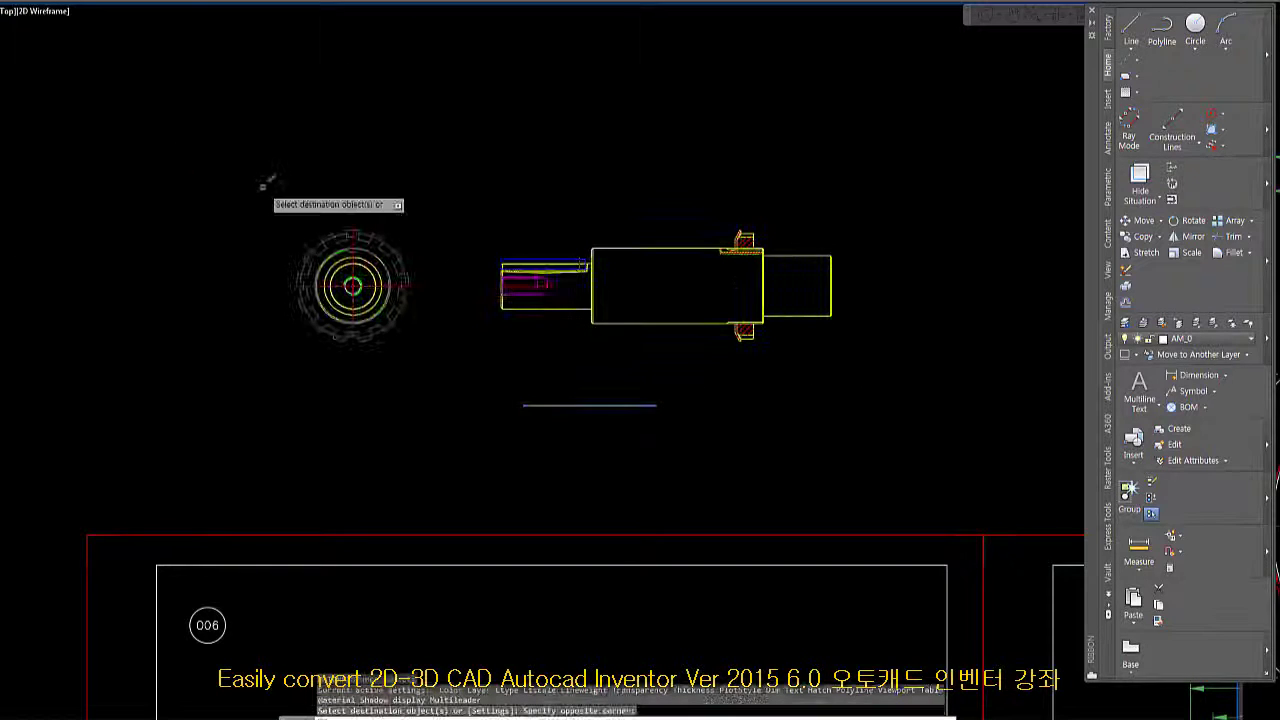
pyautogui.click(894, 366)
pyautogui.click(257, 197)
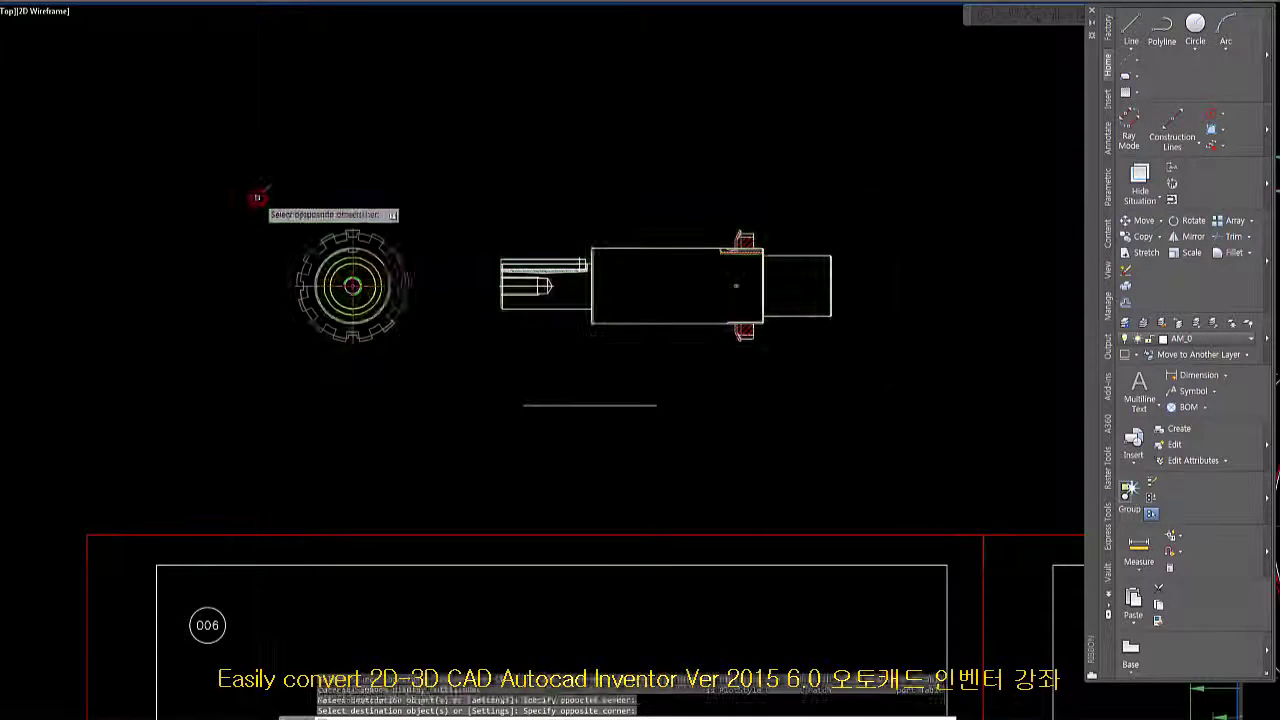
# - Try repeatedly to match the AM_0 reference line's properties onto all objects in the end view and the shaft view
pyautogui.click(866, 386)
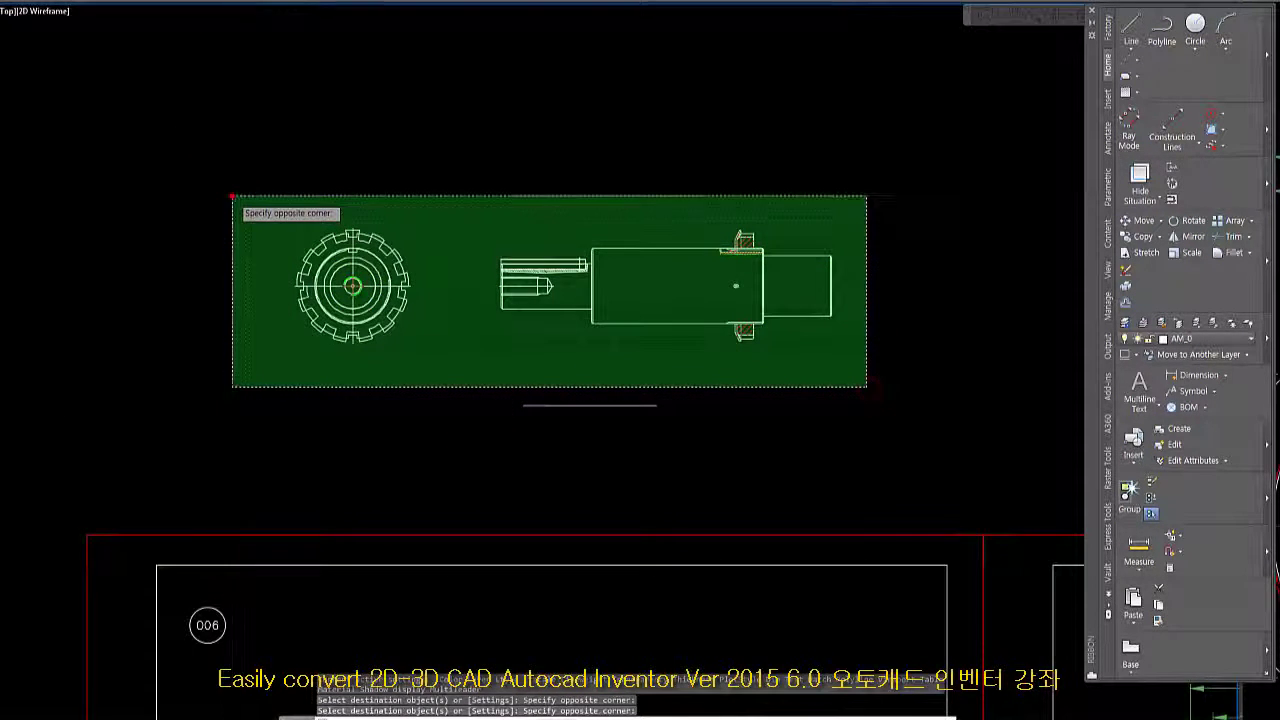
pyautogui.click(232, 196)
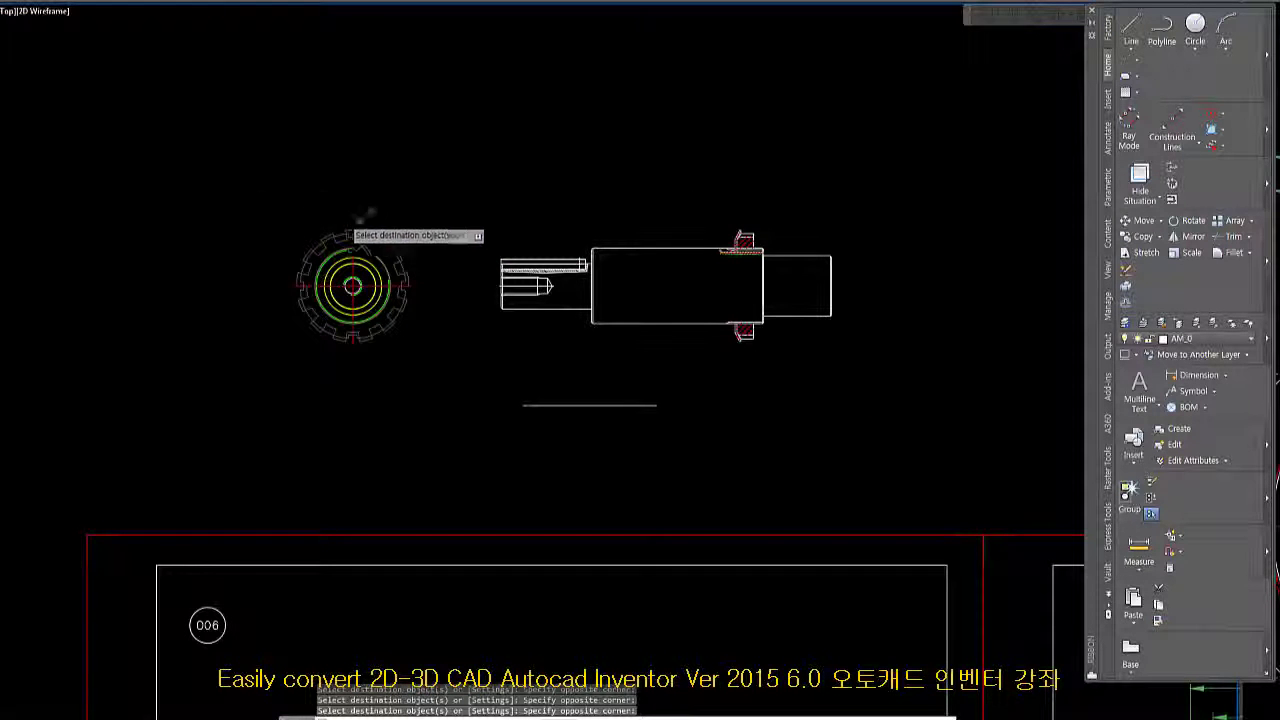
pyautogui.click(262, 201)
pyautogui.click(915, 370)
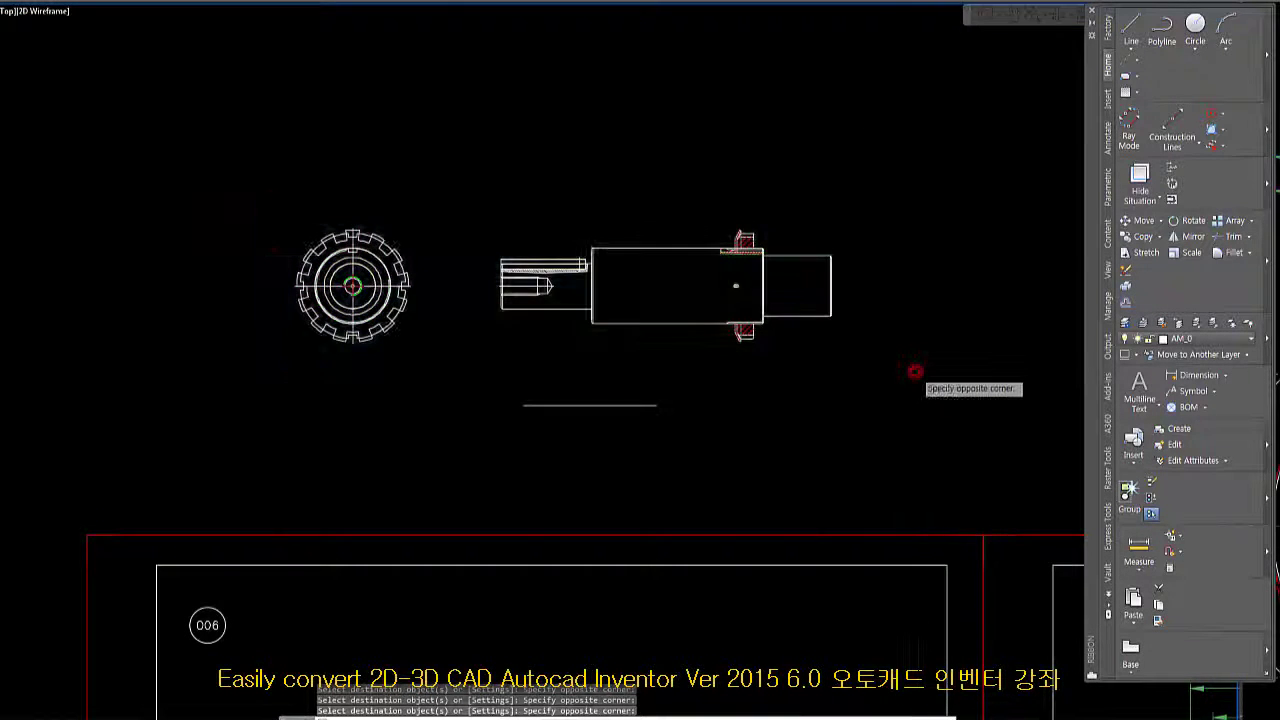
pyautogui.click(238, 203)
pyautogui.click(913, 377)
pyautogui.click(140, 142)
pyautogui.click(950, 385)
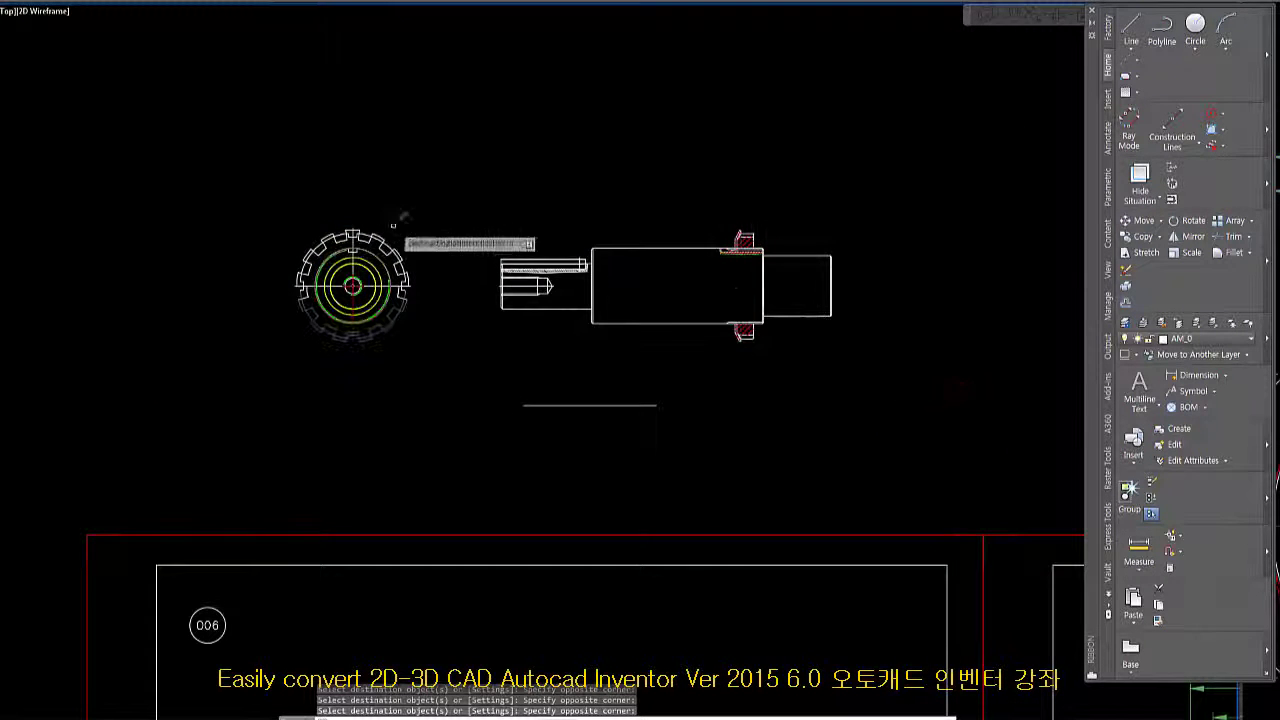
pyautogui.click(194, 158)
pyautogui.click(1033, 463)
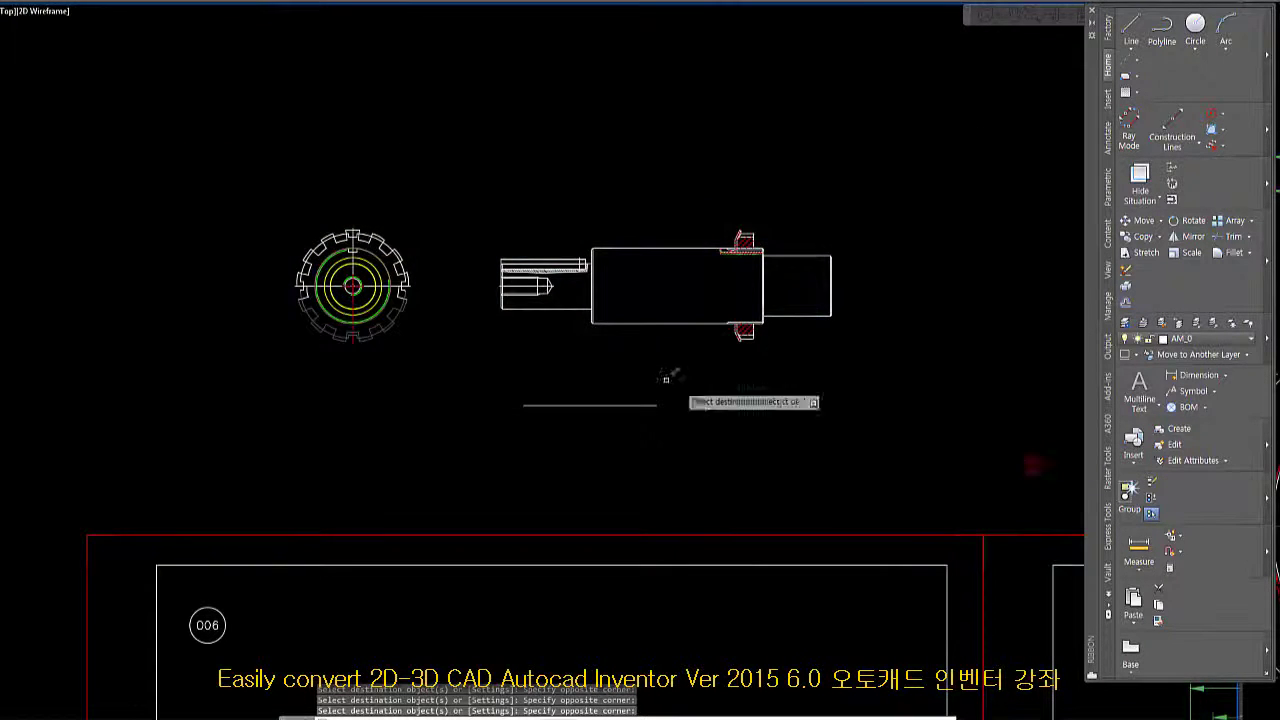
pyautogui.click(171, 145)
pyautogui.click(914, 458)
pyautogui.click(196, 157)
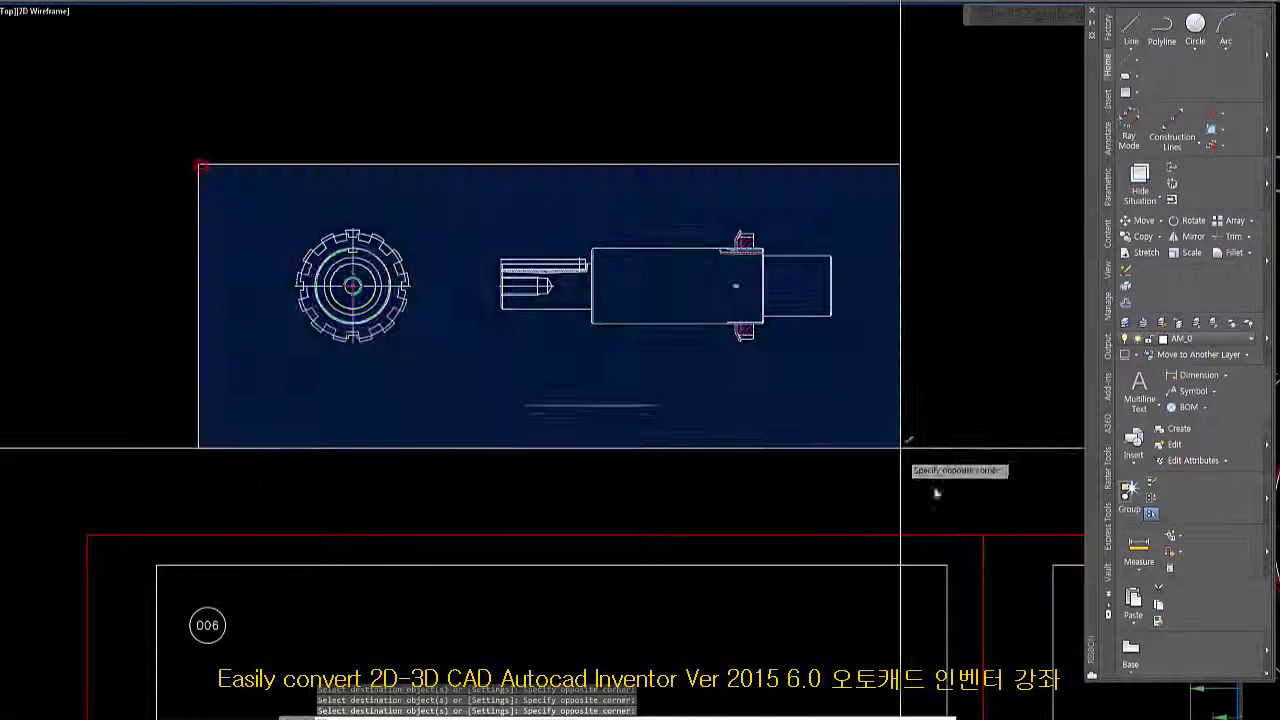
pyautogui.click(916, 466)
pyautogui.press('Escape')
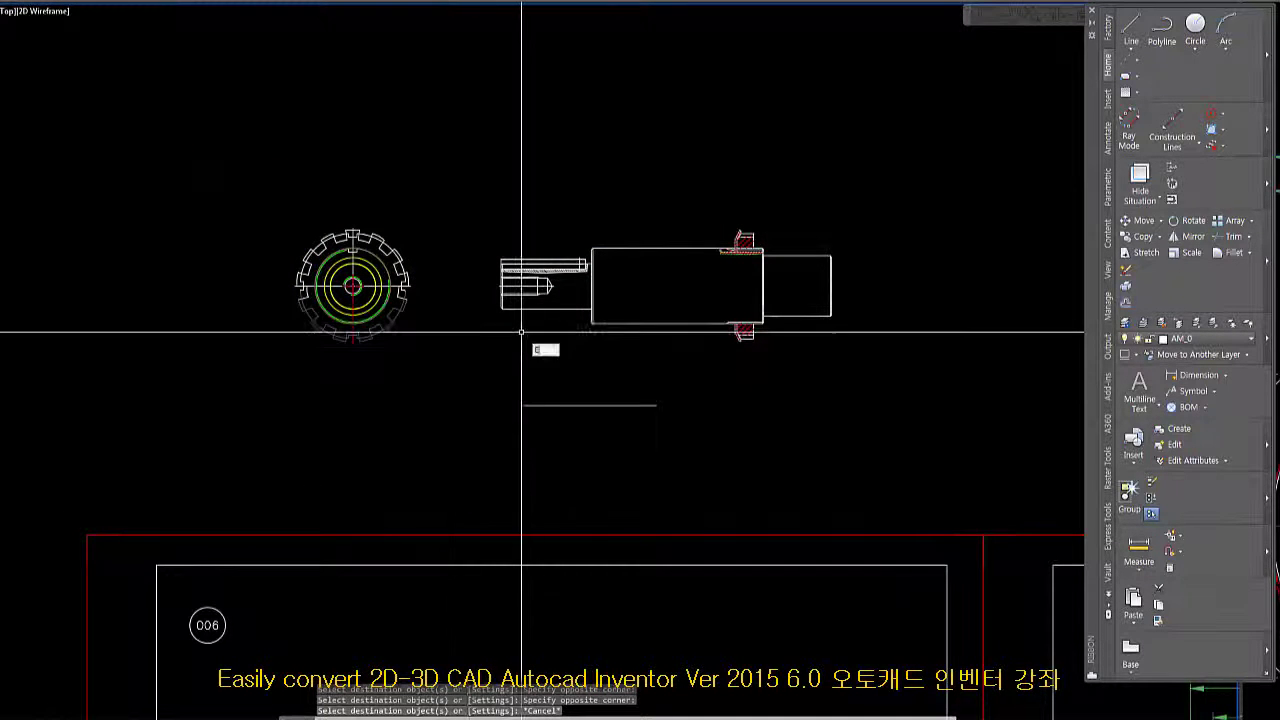
# - Explode the remaining compound objects in the end view and the shaft view
pyautogui.write('EXPLODE')
pyautogui.press('Return')
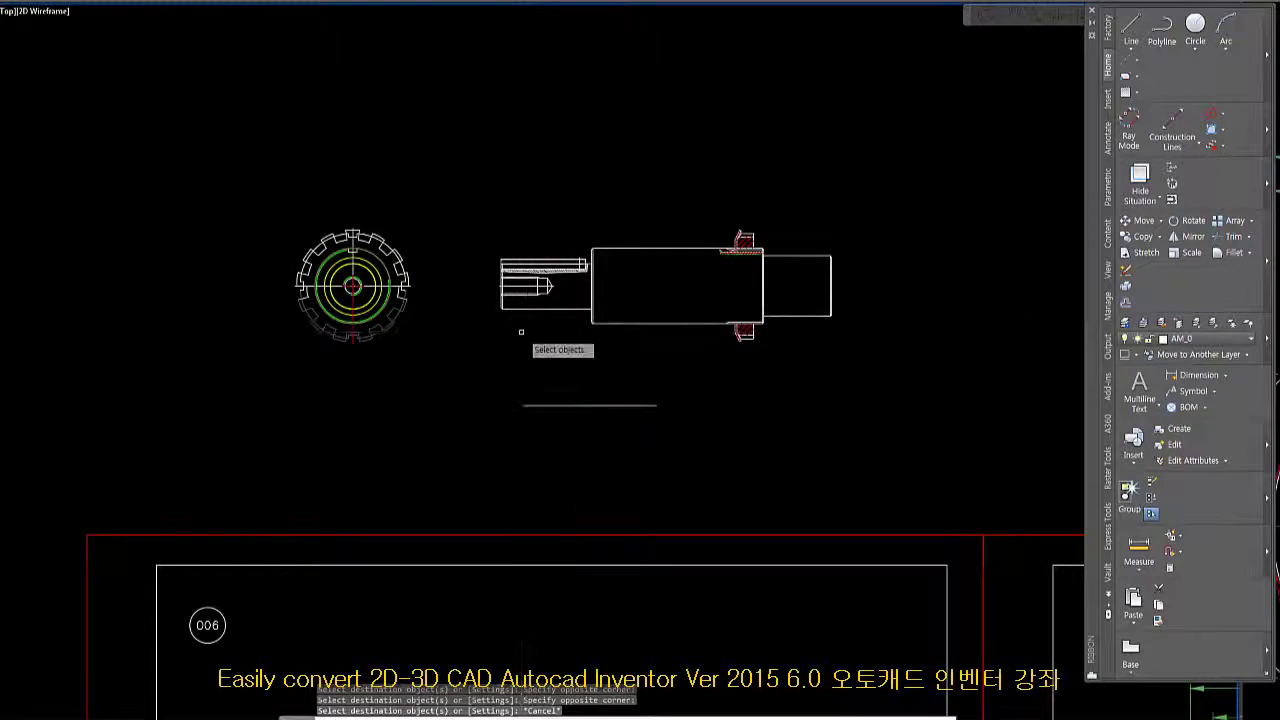
pyautogui.click(871, 452)
pyautogui.click(57, 114)
pyautogui.press('Return')
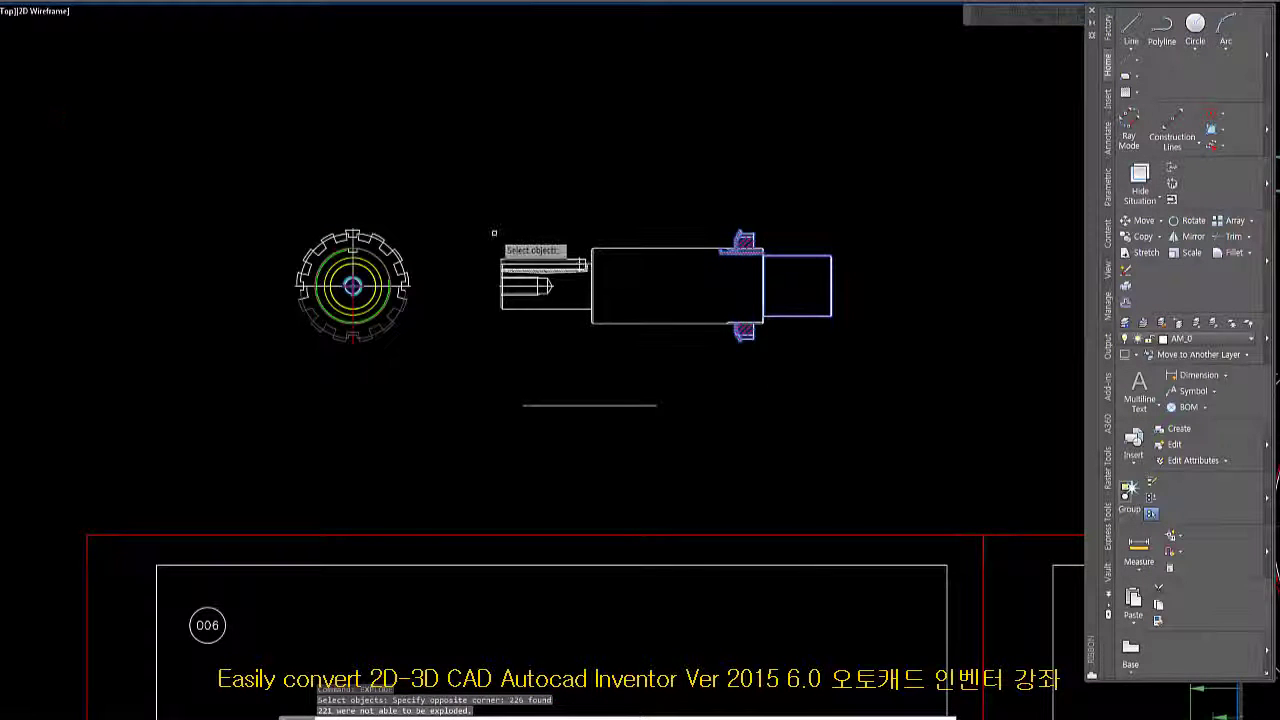
pyautogui.scroll(3, 740, 230)
pyautogui.scroll(-3, 752, 256)
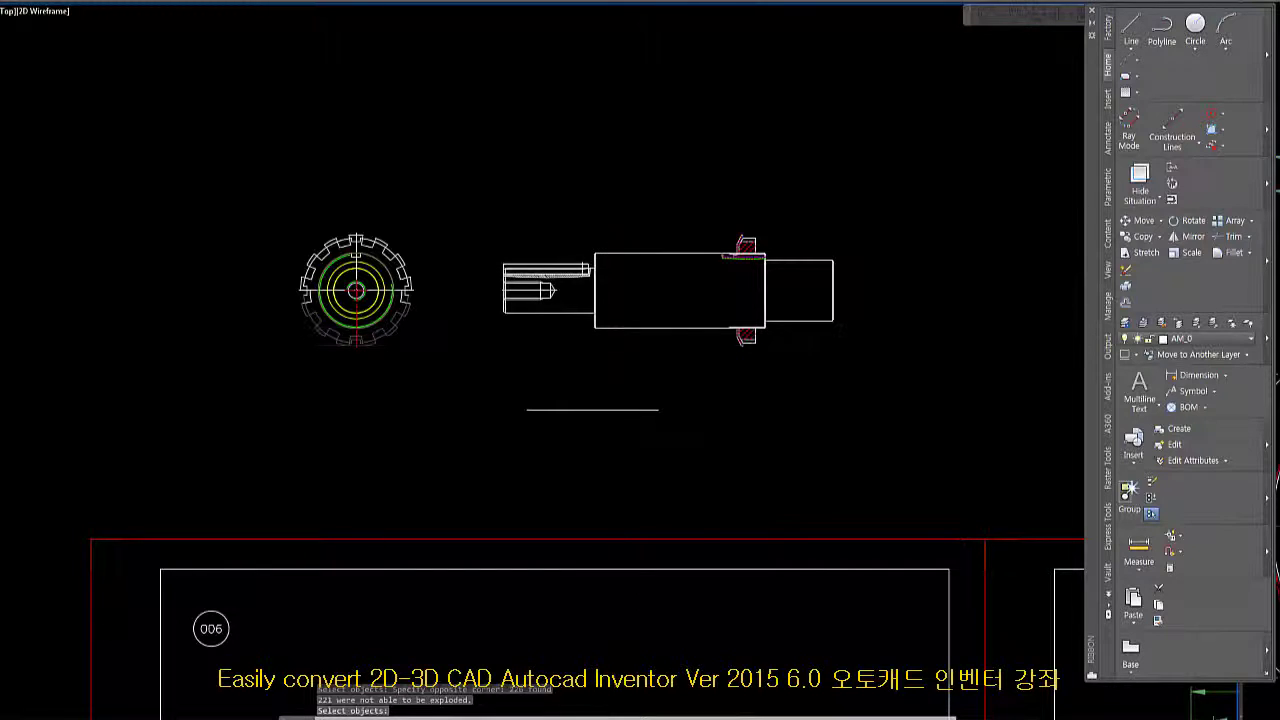
# - Try again to match the reference line's properties onto the exploded end and shaft views
pyautogui.click(1158, 620)
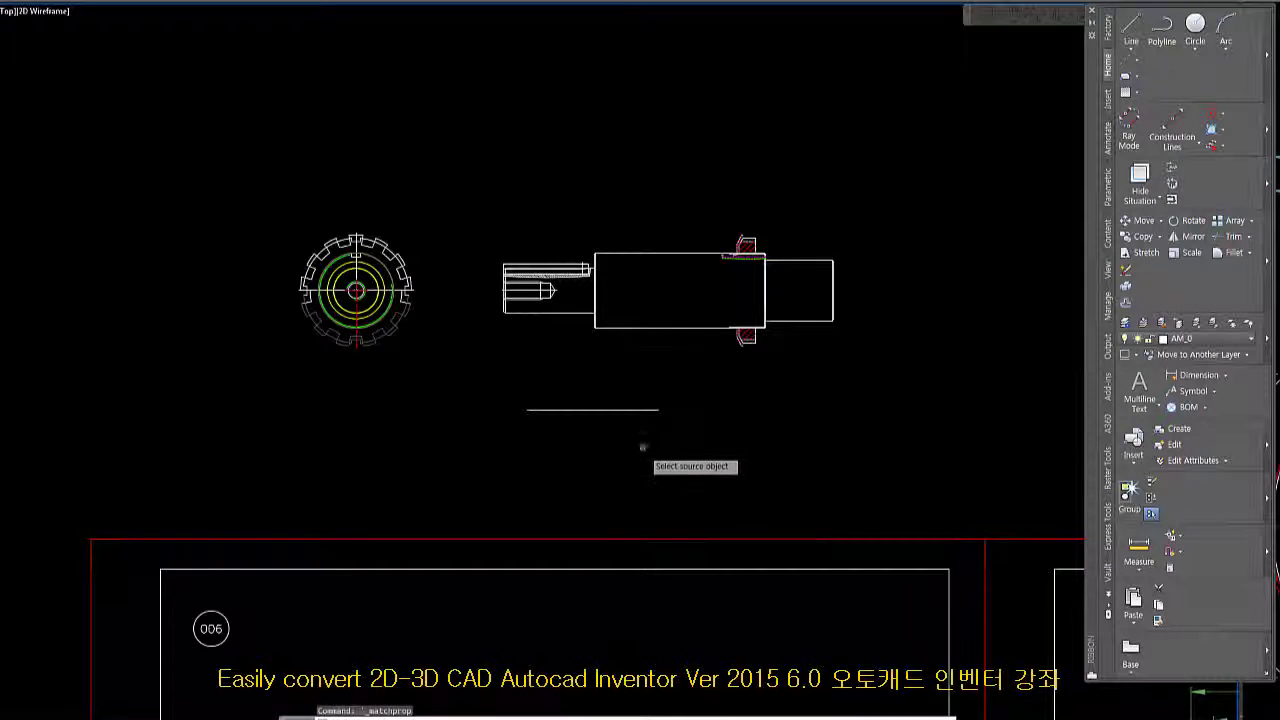
pyautogui.click(636, 410)
pyautogui.click(849, 380)
pyautogui.click(151, 109)
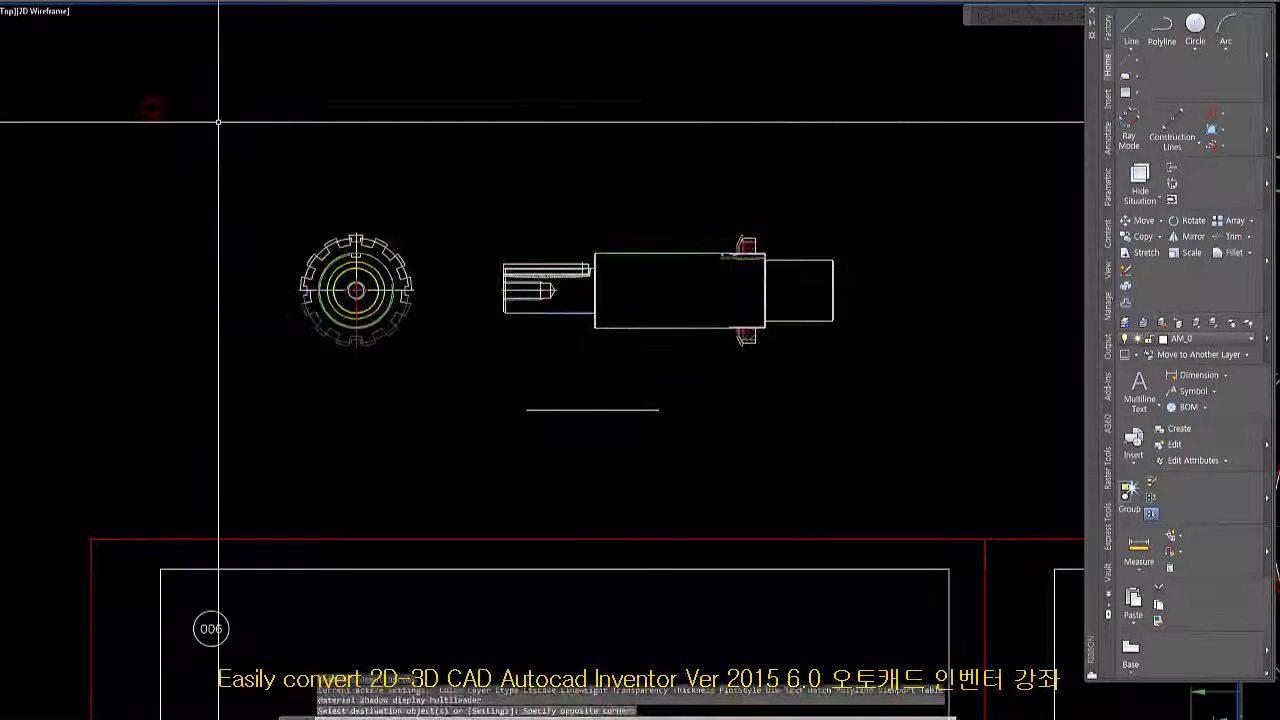
pyautogui.press('space')
pyautogui.press('space')
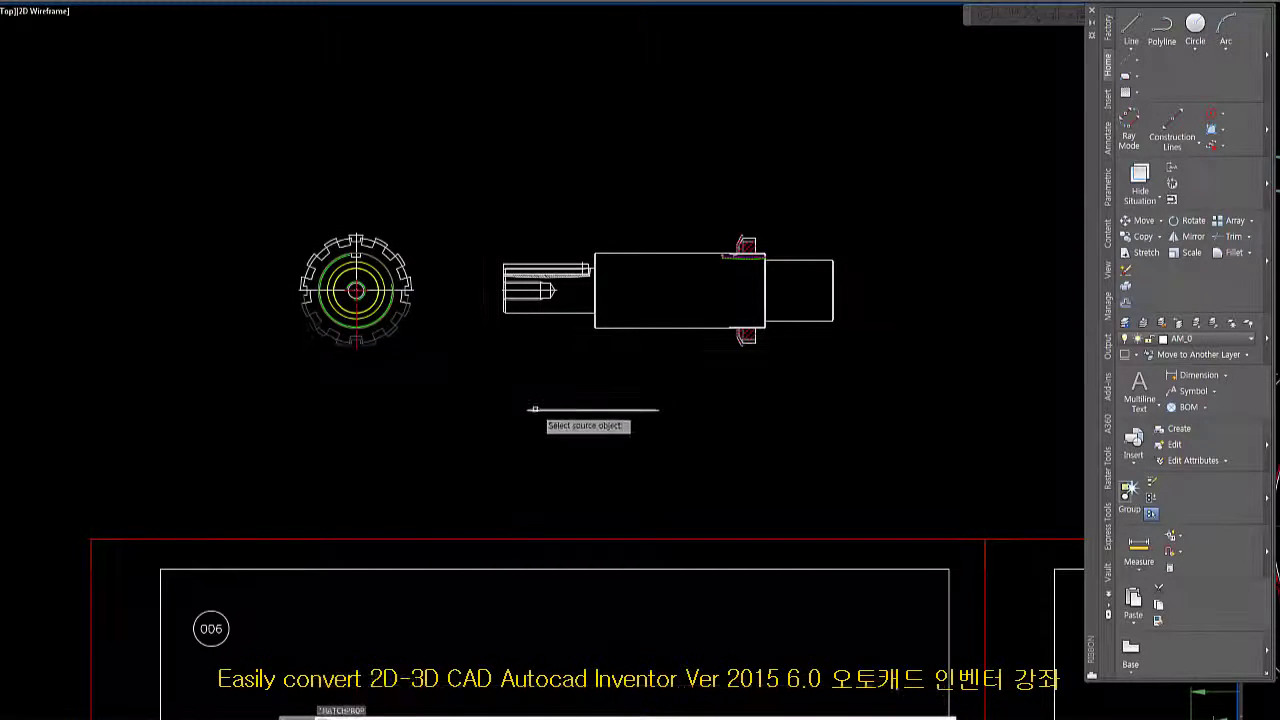
pyautogui.click(535, 411)
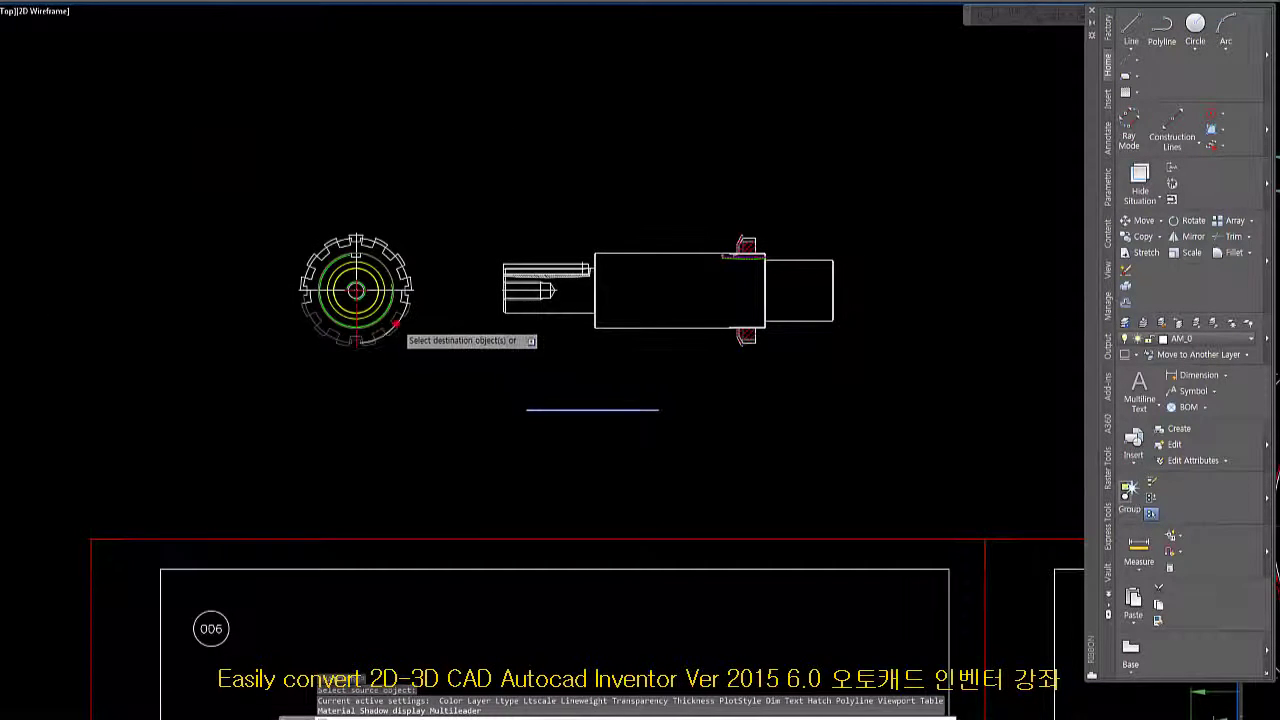
pyautogui.press('space')
# - Restart Match Properties from the reference line and try applying it to both views with several window selections
pyautogui.press('space')
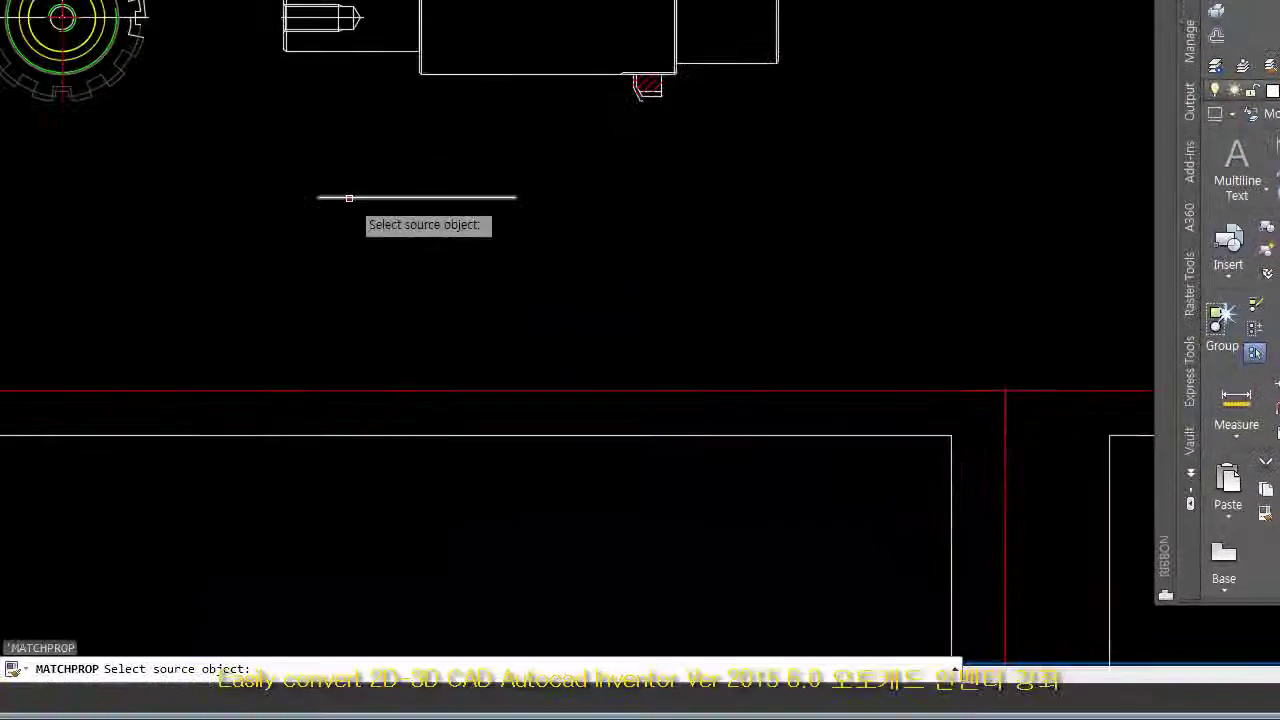
pyautogui.click(349, 198)
pyautogui.click(205, 8)
pyautogui.click(700, 163)
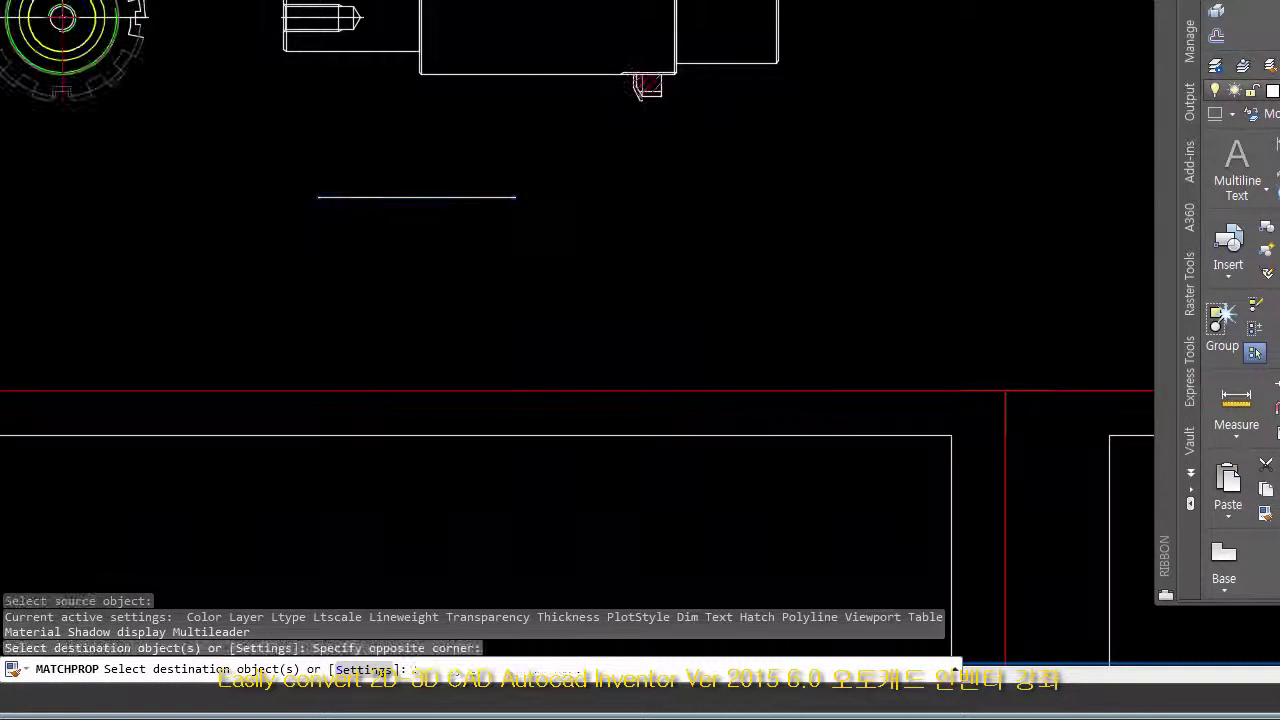
pyautogui.click(2, 2)
pyautogui.click(933, 156)
pyautogui.click(2, 2)
pyautogui.click(976, 200)
pyautogui.click(975, 198)
pyautogui.press('Escape')
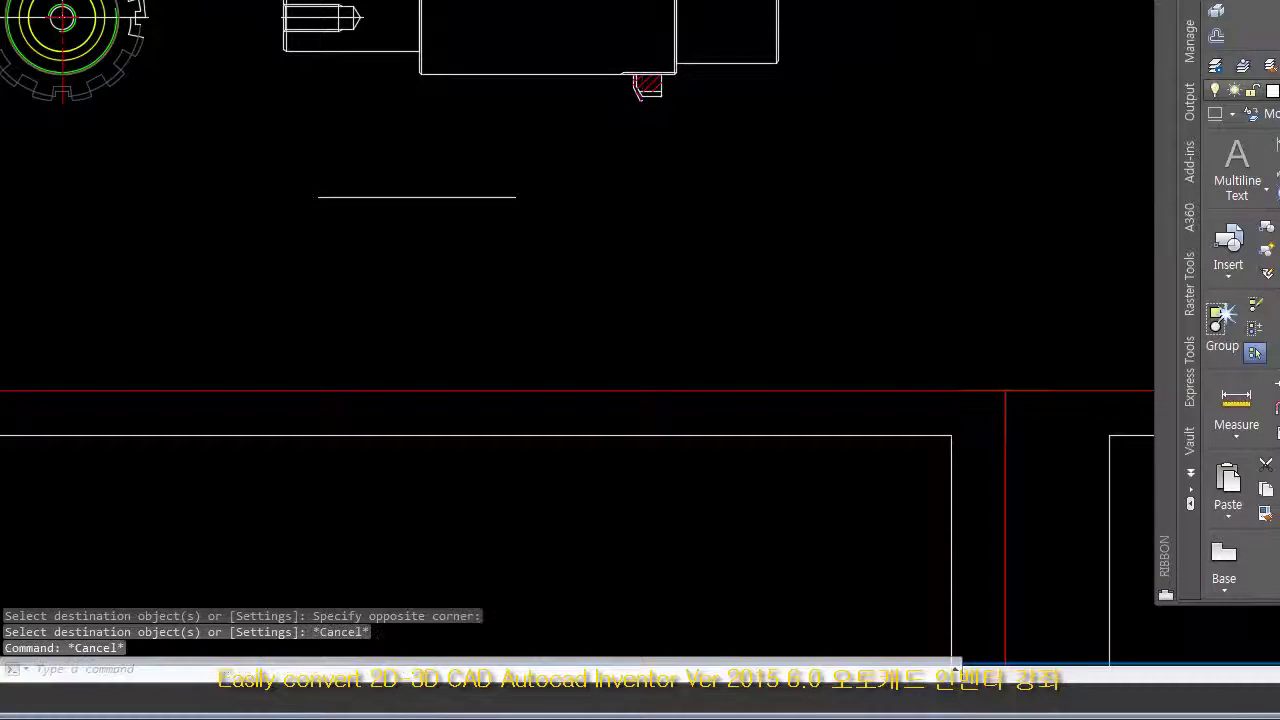
# - Move all geometry of the end view and the shaft view to layer AM_0 with Move to Another Layer
pyautogui.scroll(2, 199, 33)
pyautogui.click(103, 42)
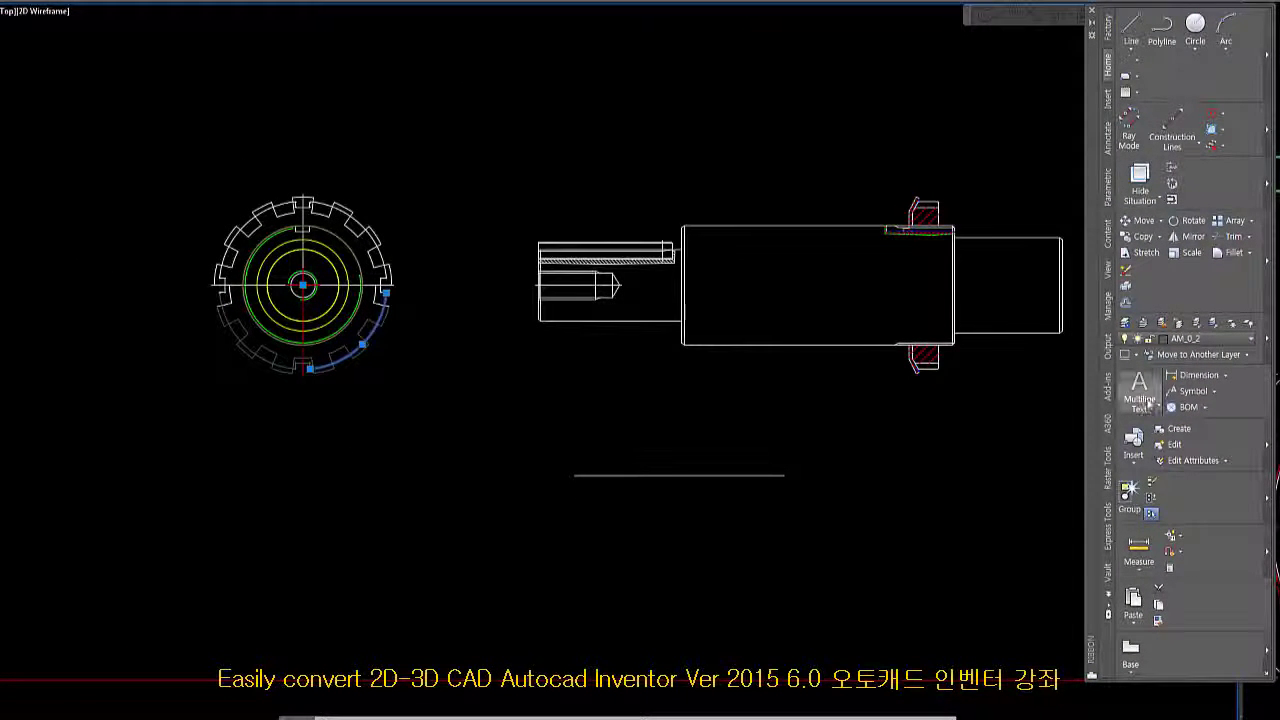
pyautogui.click(1177, 356)
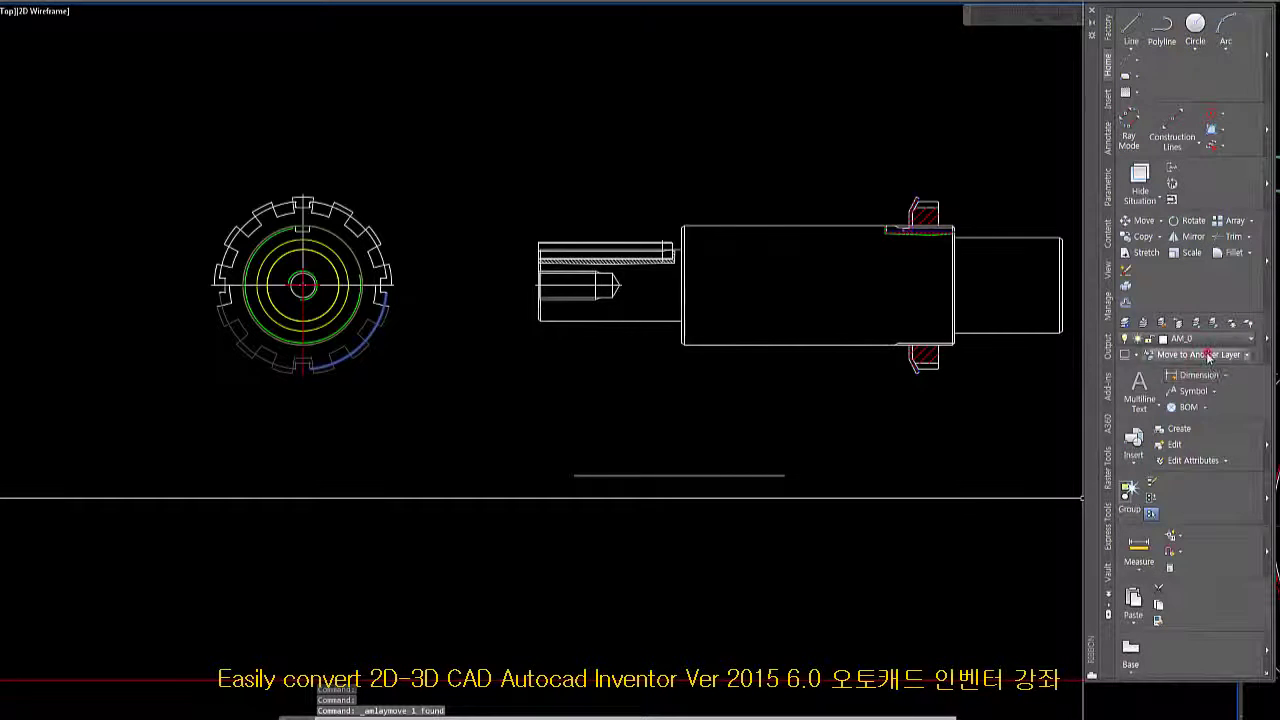
pyautogui.click(116, 157)
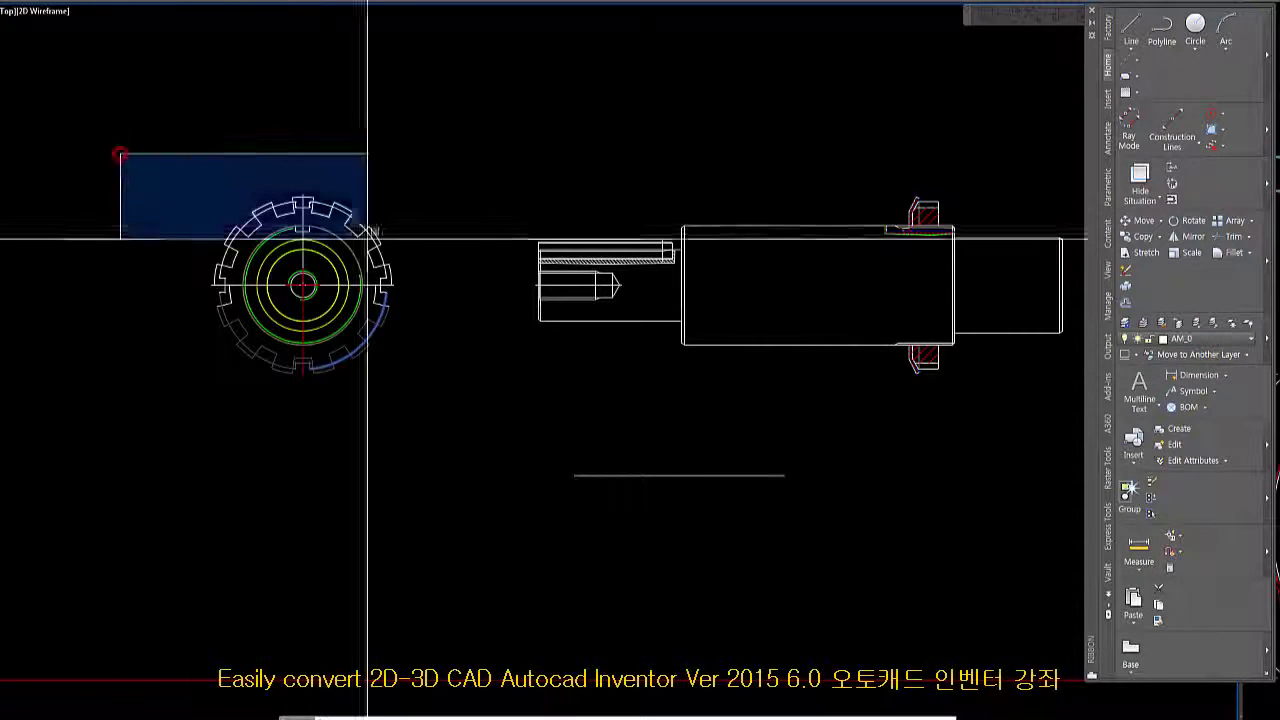
pyautogui.click(1075, 510)
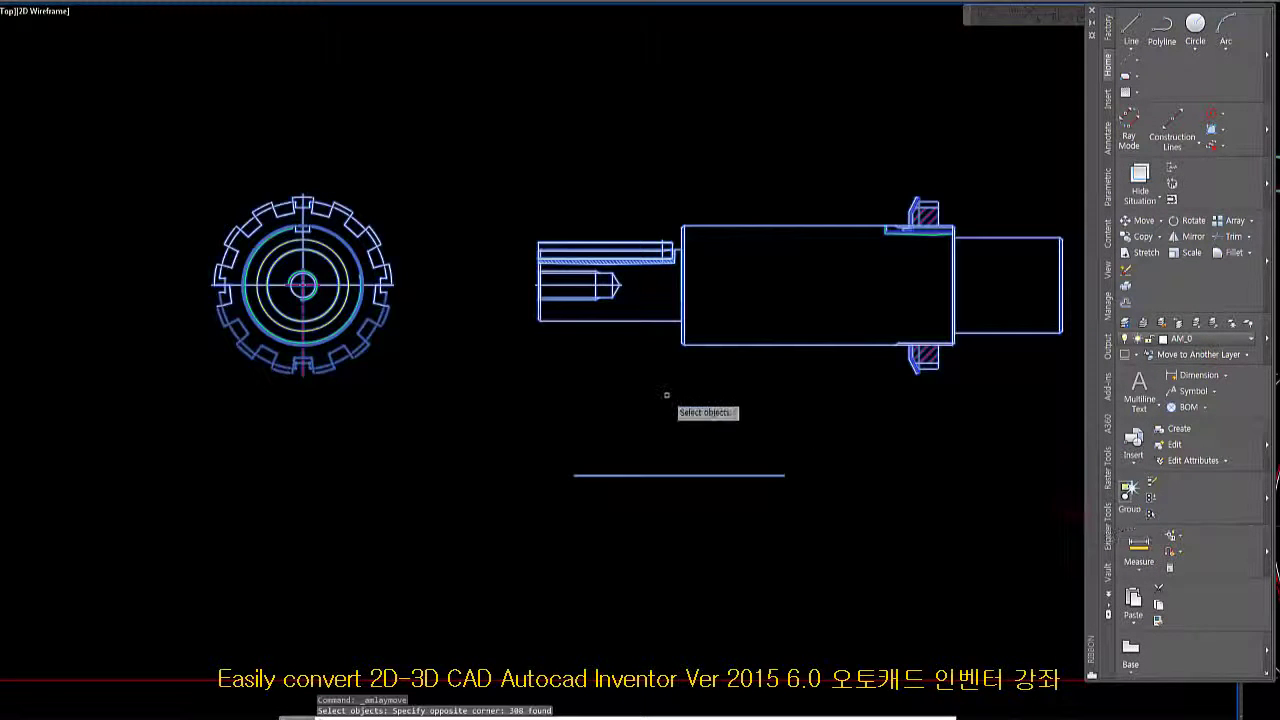
pyautogui.press('Return')
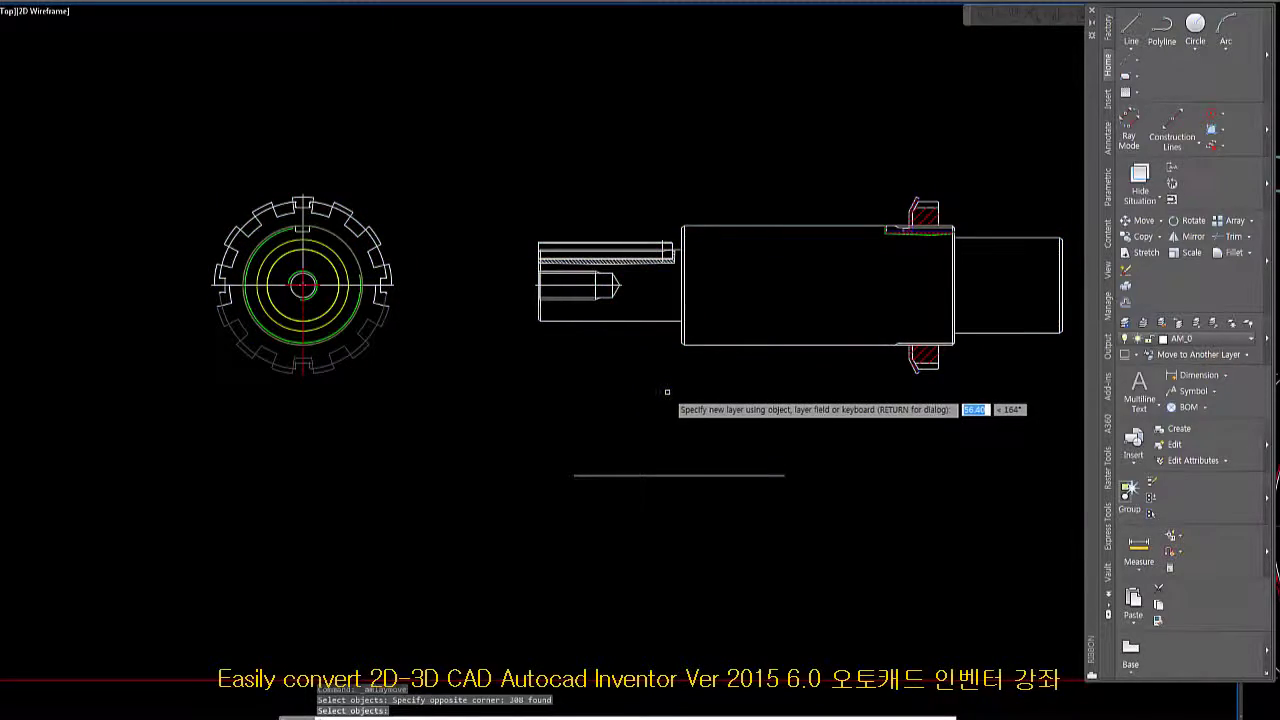
pyautogui.press('Return')
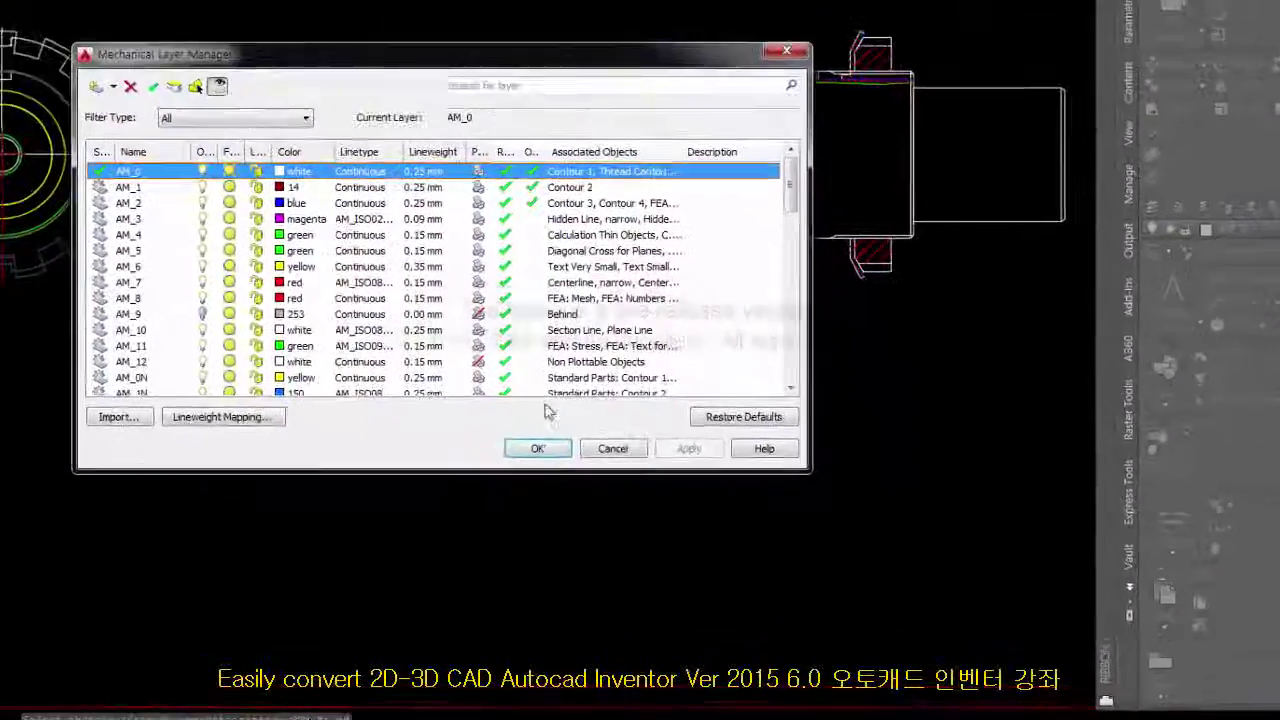
pyautogui.click(537, 448)
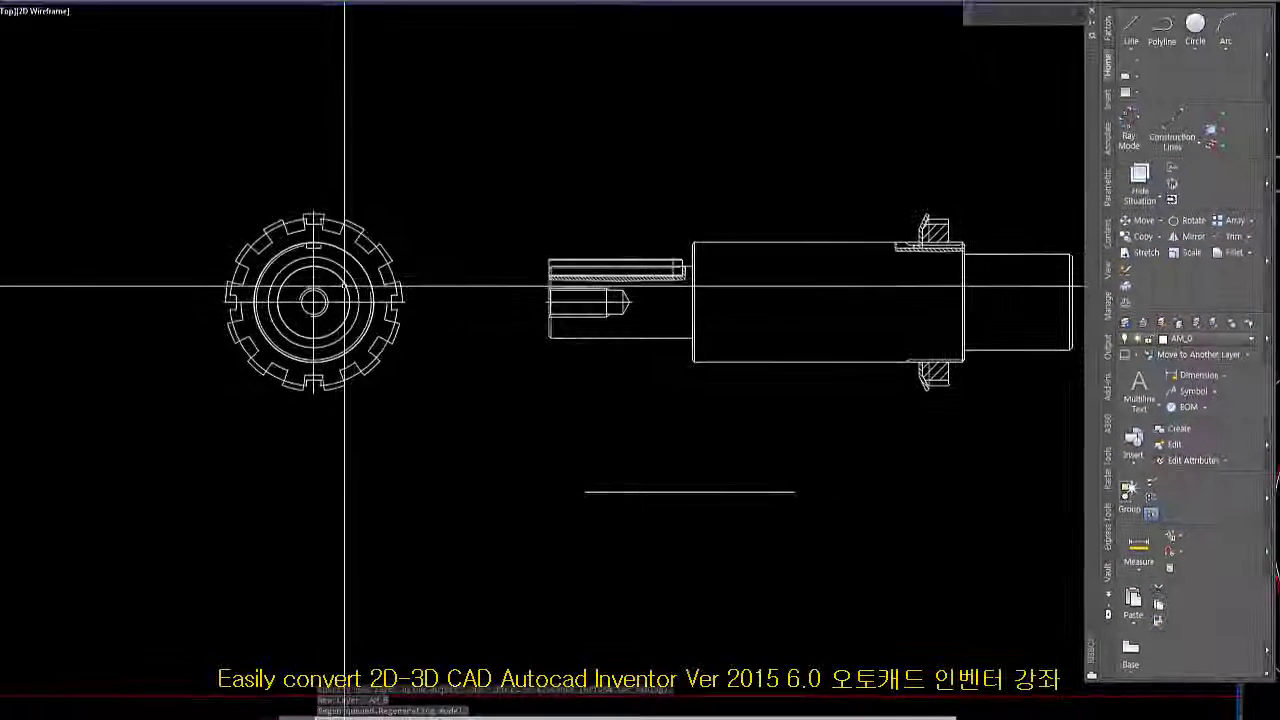
# - Copy the whole end view straight up by about 95 units
pyautogui.moveTo(409, 420)
pyautogui.mouseDown(button='middle')
pyautogui.moveTo(406, 476)
pyautogui.moveTo(344, 507)
pyautogui.mouseUp(button='middle')
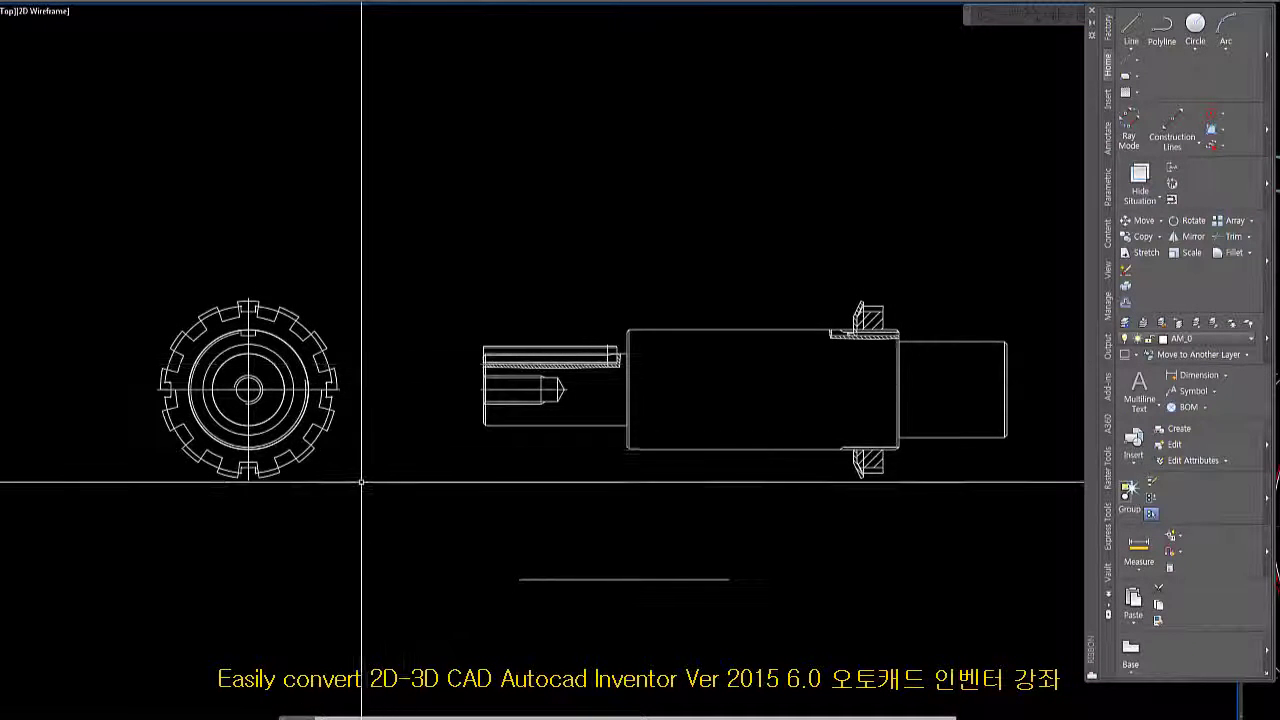
pyautogui.click(91, 278)
pyautogui.click(388, 513)
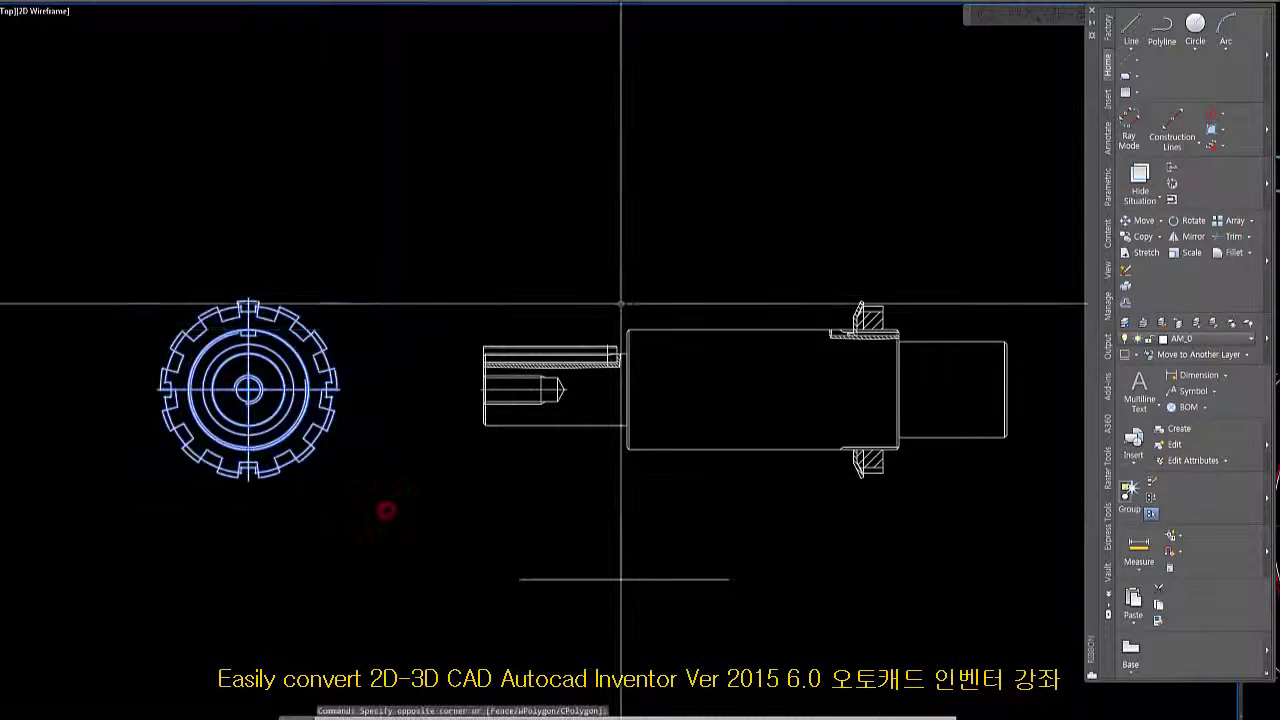
pyautogui.moveTo(703, 301); pyautogui.dragTo(704, 405, button='middle')
pyautogui.click(1126, 237)
pyautogui.click(572, 426)
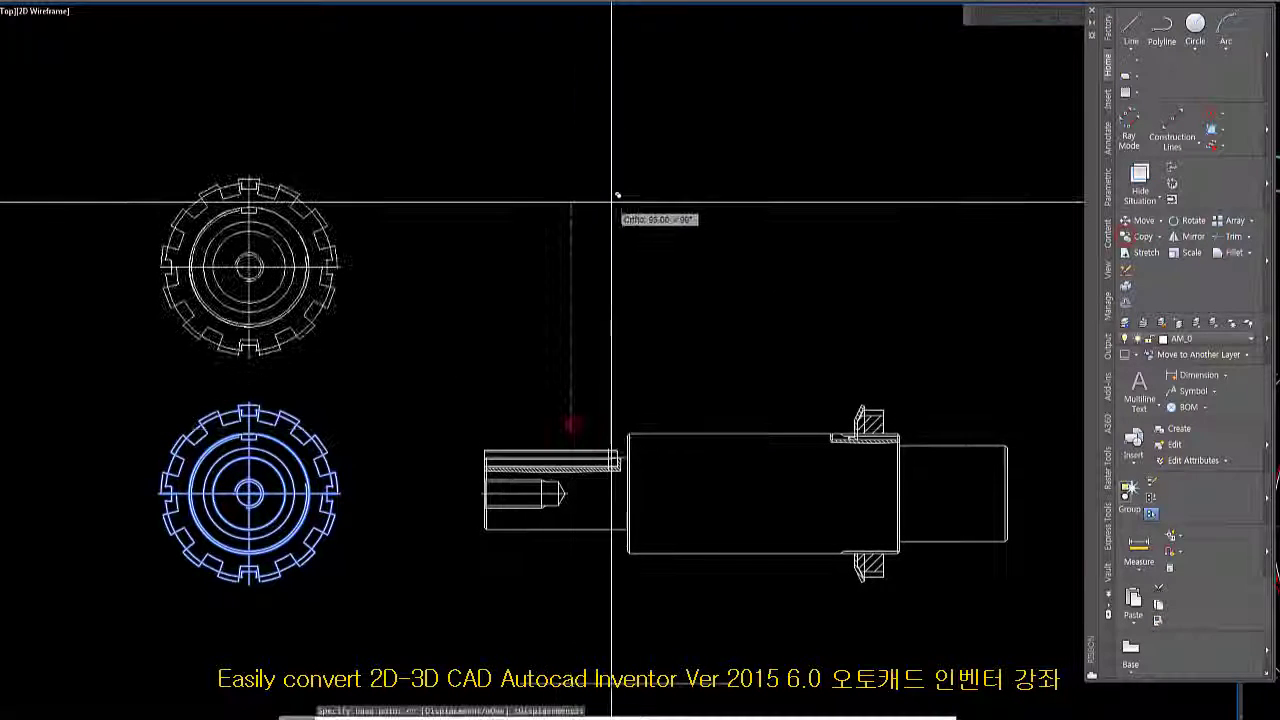
pyautogui.click(611, 200)
pyautogui.rightClick(612, 203)
pyautogui.click(635, 210)
# - Rotate the copied end view 90° clockwise so its keyway points to the right
pyautogui.click(103, 127)
pyautogui.click(457, 363)
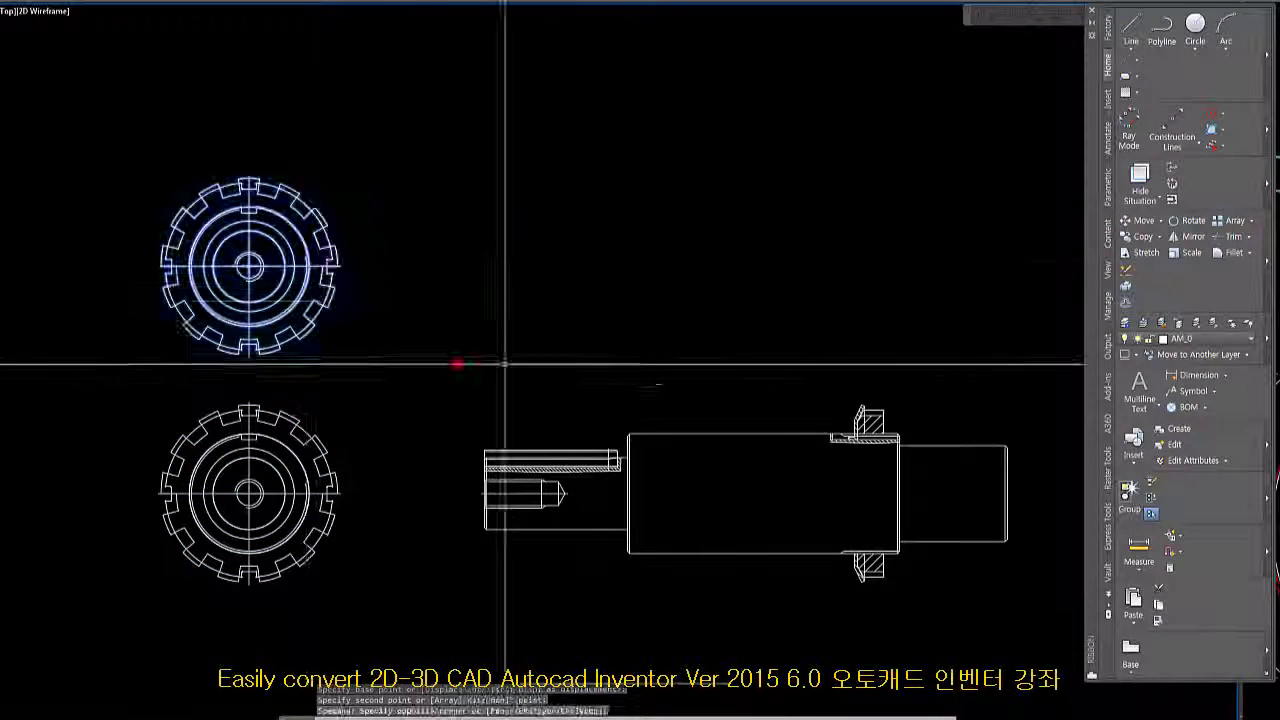
pyautogui.moveTo(666, 300); pyautogui.dragTo(607, 378, button='middle')
pyautogui.click(1188, 221)
pyautogui.click(475, 275)
pyautogui.click(491, 388)
# - Move the rotated end view straight down so it sits close above the original views
pyautogui.moveTo(523, 218); pyautogui.dragTo(483, 361, button='middle')
pyautogui.scroll(-2, 501, 342)
pyautogui.click(554, 357)
pyautogui.click(283, 86)
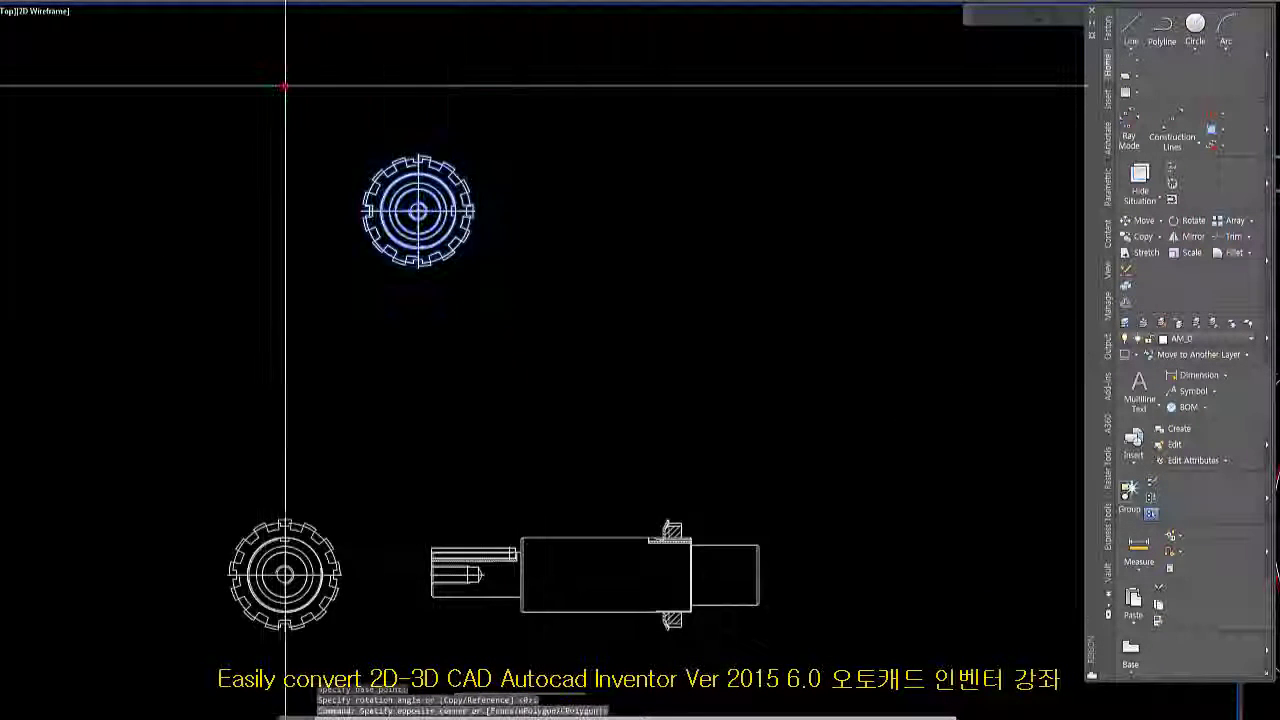
pyautogui.moveTo(655, 305); pyautogui.dragTo(586, 254, button='middle')
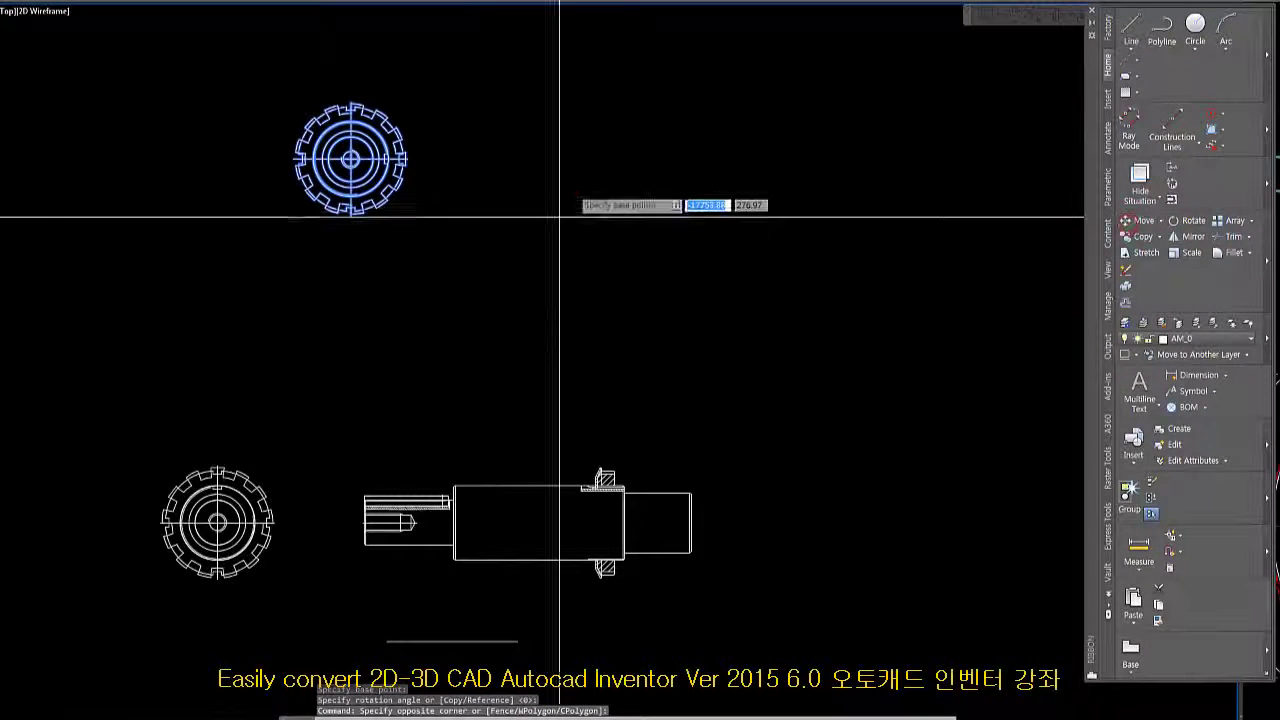
pyautogui.click(589, 194)
pyautogui.click(755, 460)
# - Copy the two horizontal keyway lines of the rotated end view straight to the right, above the shaft's collar end
pyautogui.scroll(5, 376, 446)
pyautogui.click(432, 291)
pyautogui.click(417, 268)
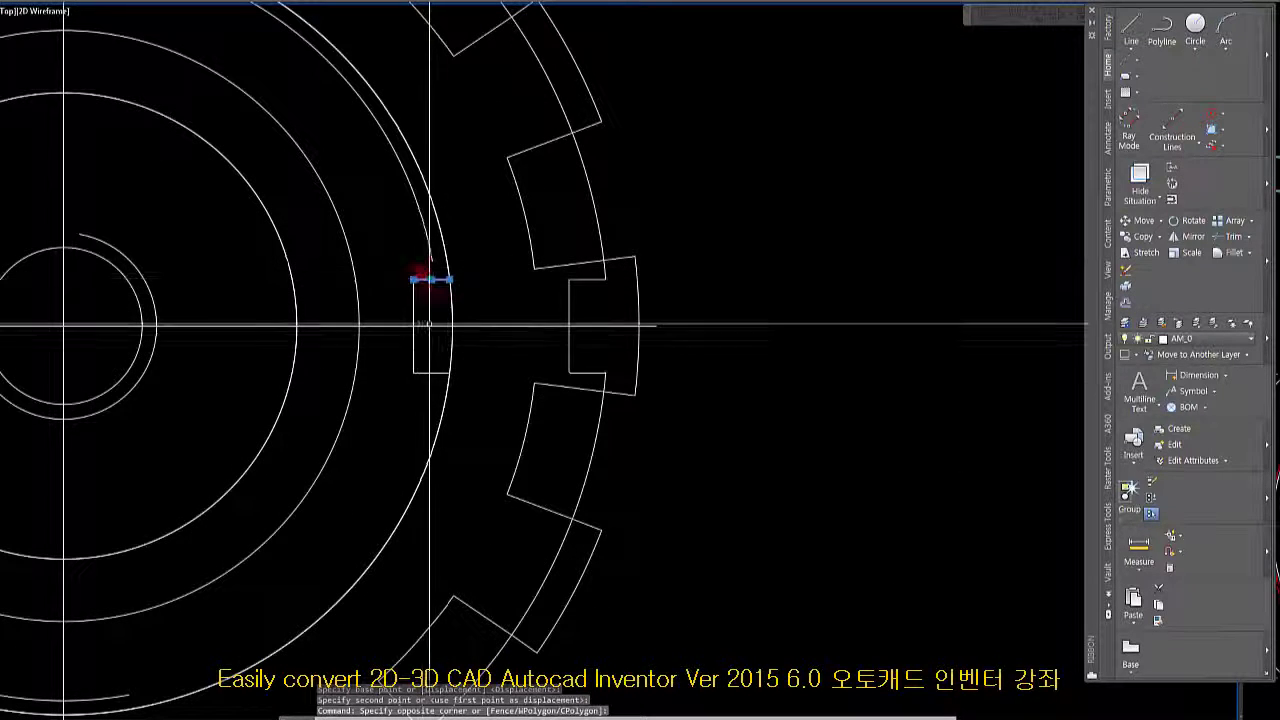
pyautogui.click(433, 386)
pyautogui.click(420, 357)
pyautogui.scroll(-4, 420, 356)
pyautogui.moveTo(566, 407); pyautogui.dragTo(382, 397, button='middle')
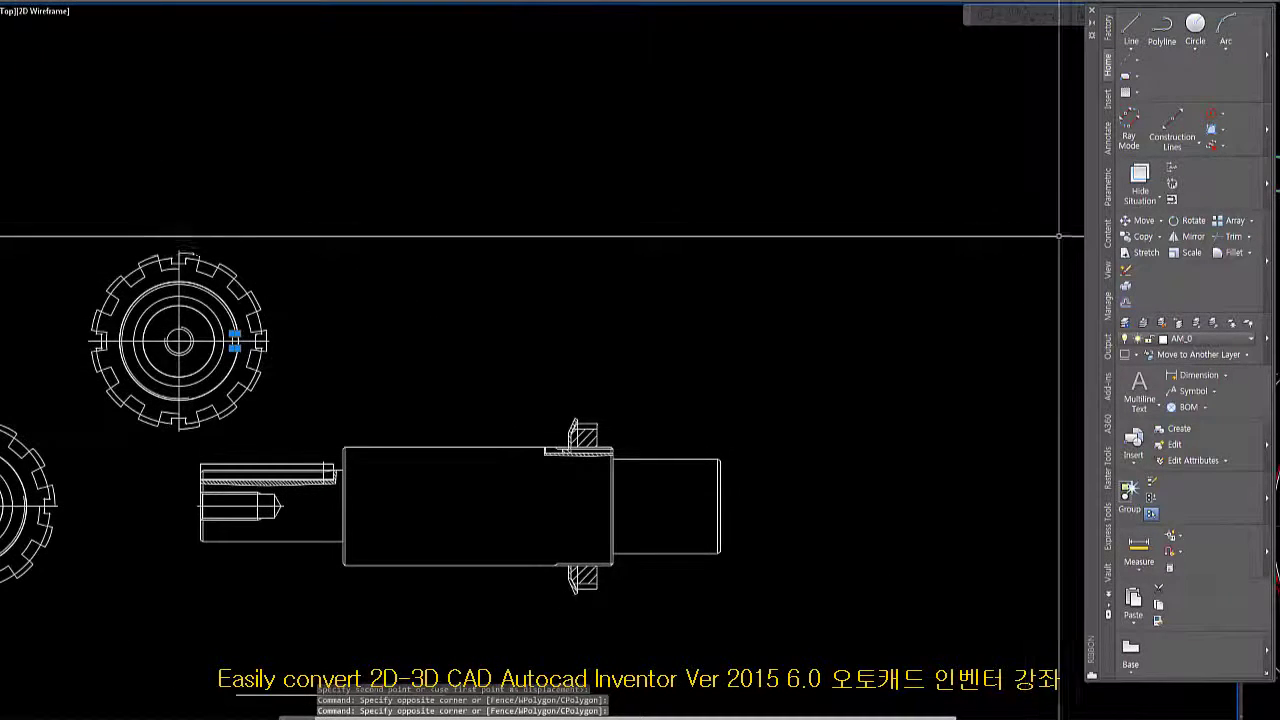
pyautogui.click(1143, 237)
pyautogui.press('Return')
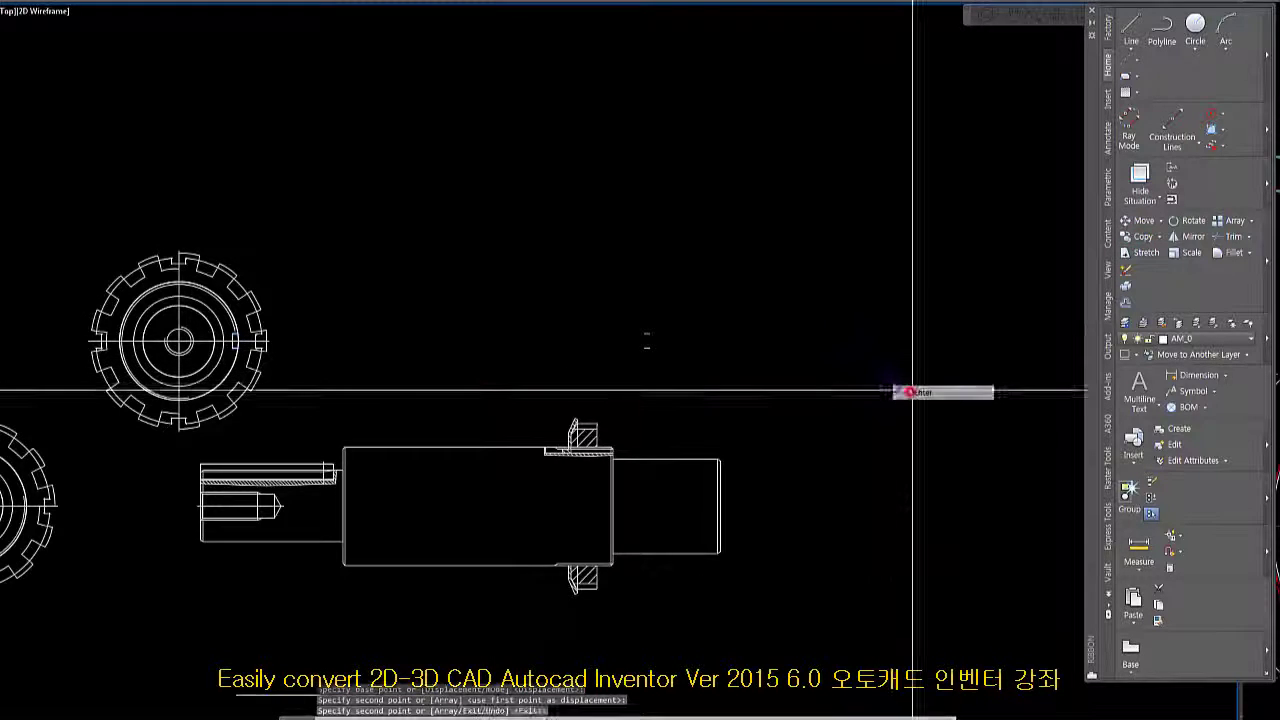
# - Stretch both ends of the two copied keyway lines outward so they extend well beyond the keyway section of the shaft
pyautogui.moveTo(911, 394); pyautogui.dragTo(797, 385, button='middle')
pyautogui.scroll(2, 594, 385)
pyautogui.click(602, 397)
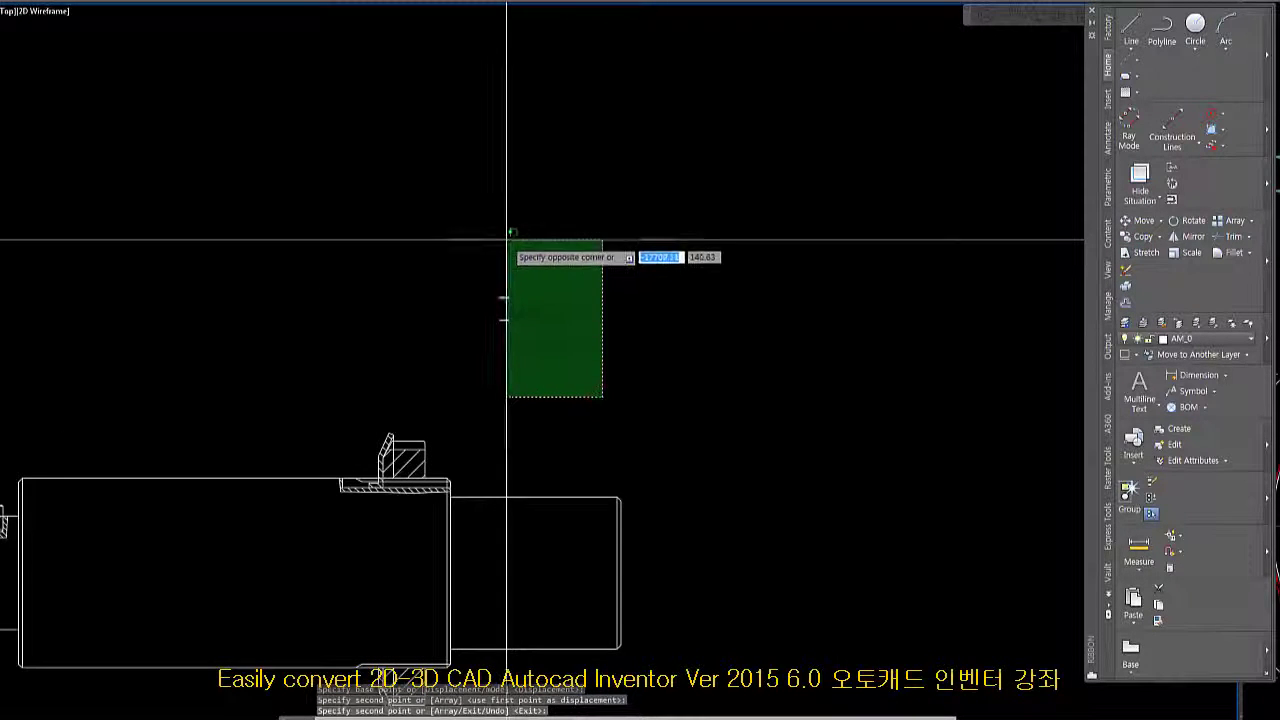
pyautogui.click(512, 236)
pyautogui.click(1146, 253)
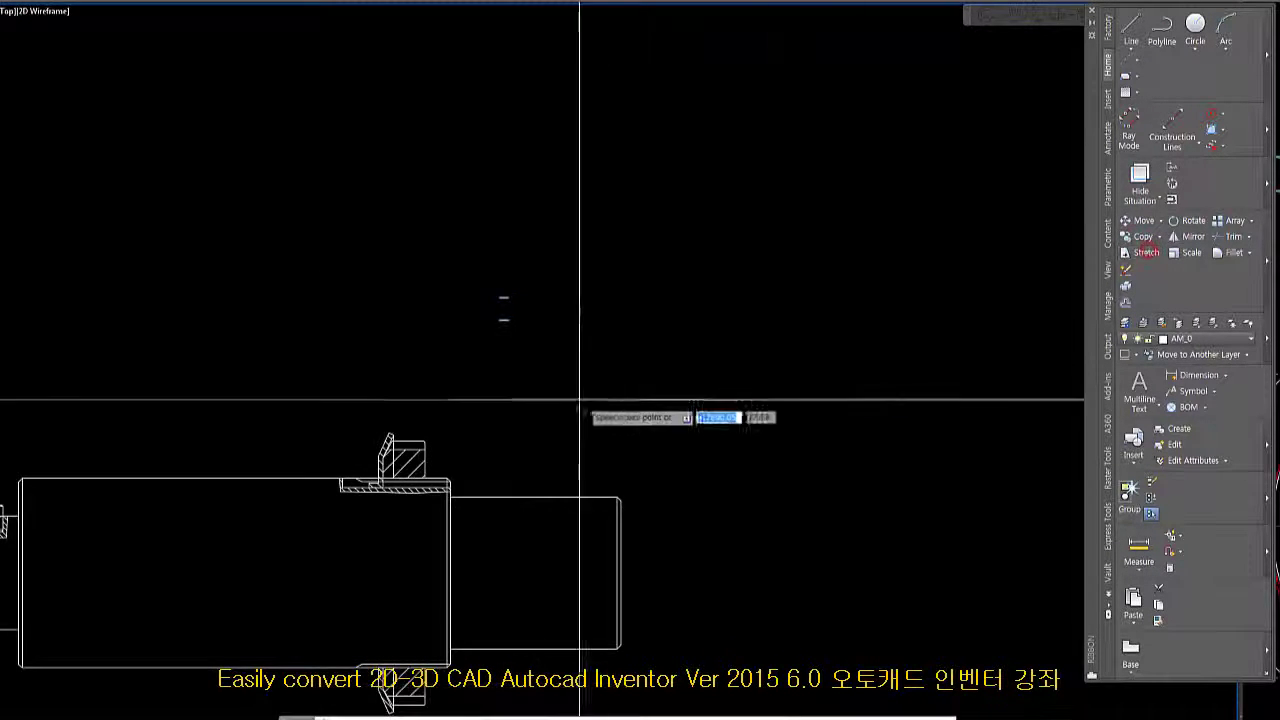
pyautogui.click(527, 401)
pyautogui.click(717, 415)
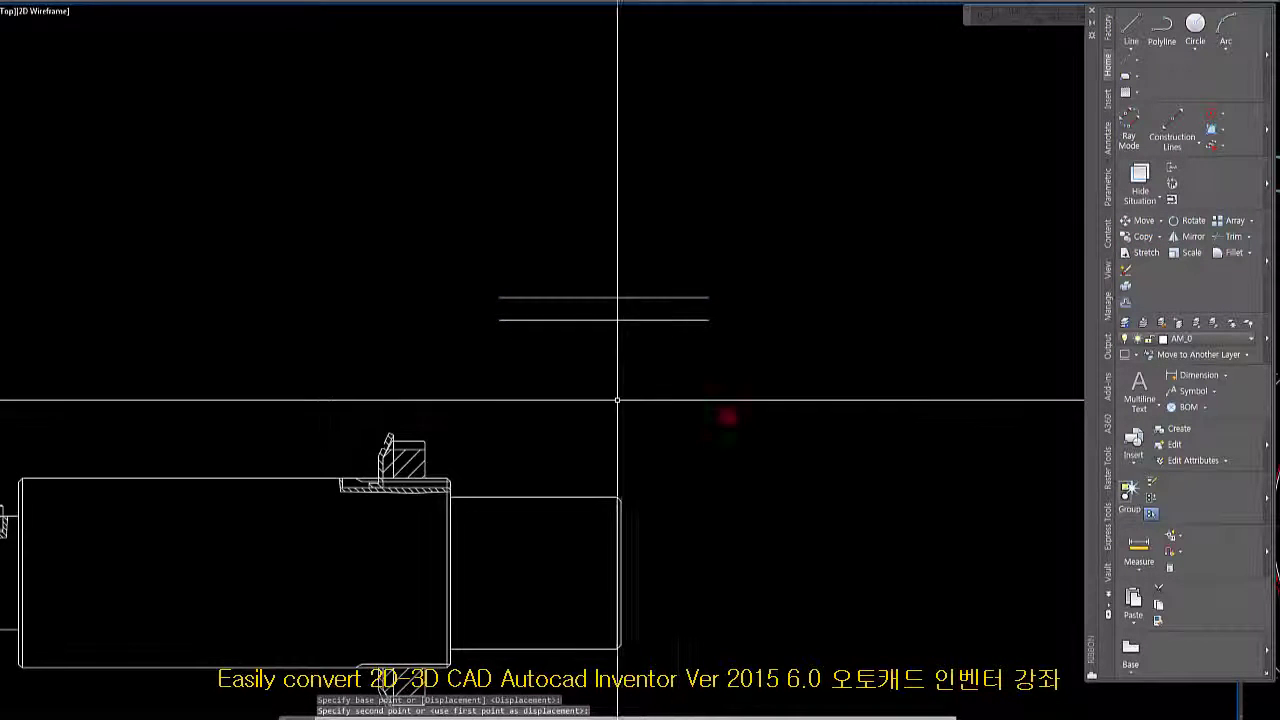
pyautogui.rightClick(420, 217)
pyautogui.click(455, 229)
pyautogui.click(443, 260)
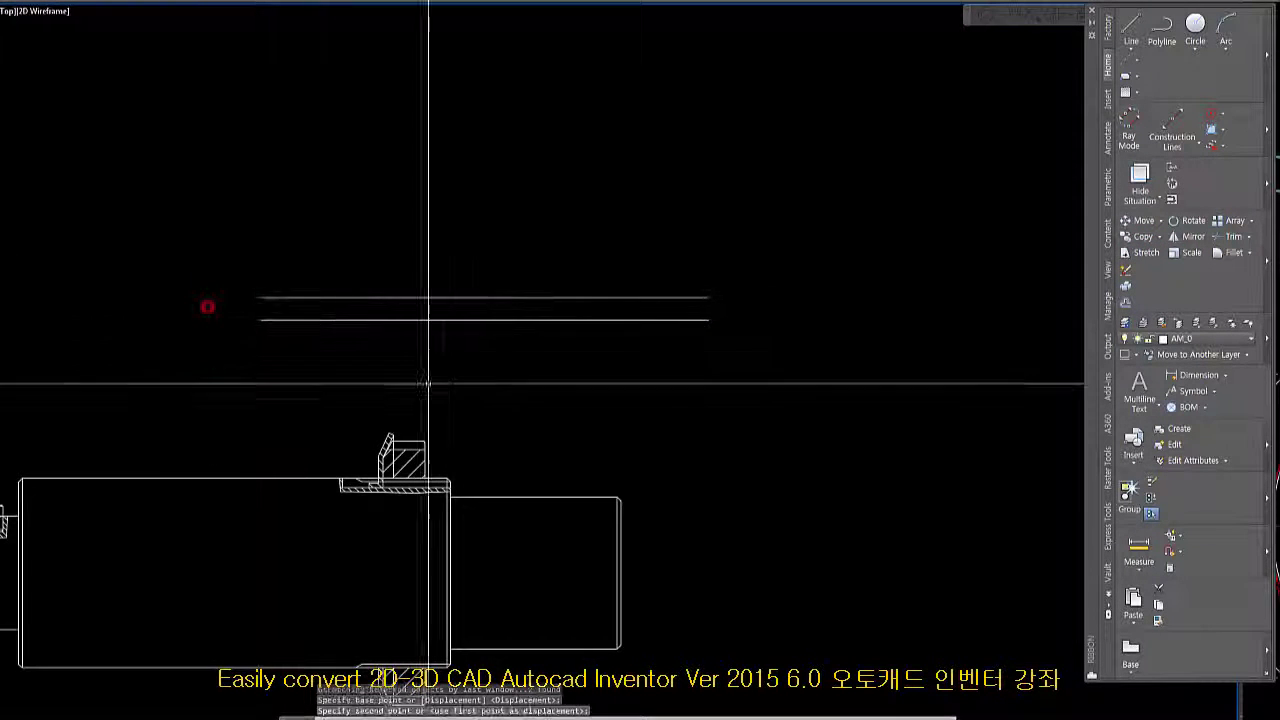
# - Draw a vertical projection line from the inner end of the collar-side keyway straight up past the two horizontal lines
pyautogui.scroll(4, 325, 472)
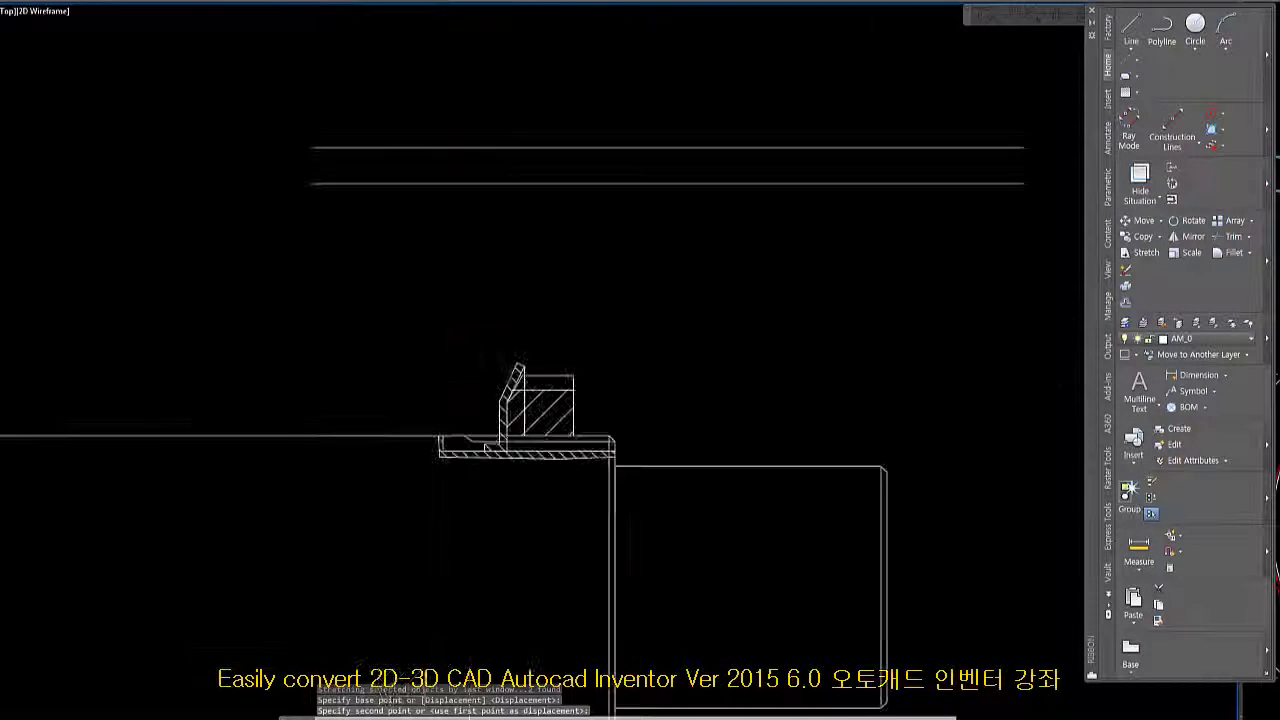
pyautogui.click(1134, 30)
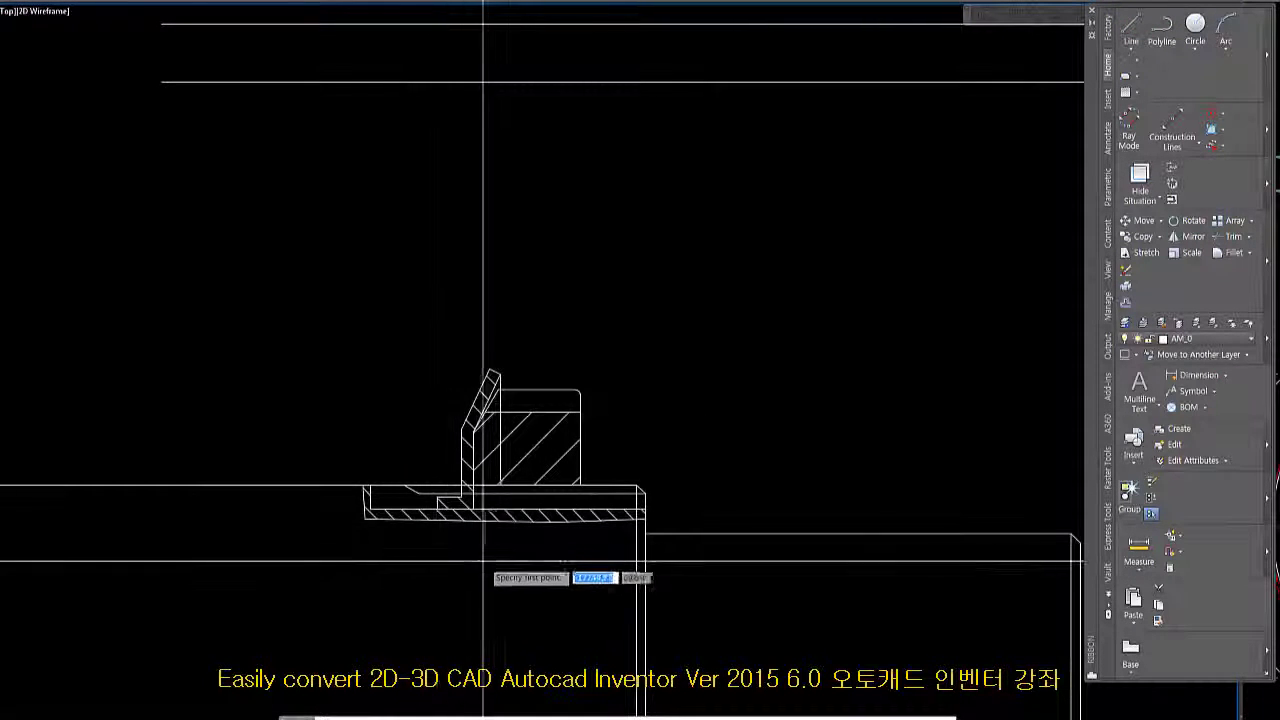
pyautogui.scroll(-2, 546, 578)
pyautogui.moveTo(578, 581); pyautogui.dragTo(762, 498, button='middle')
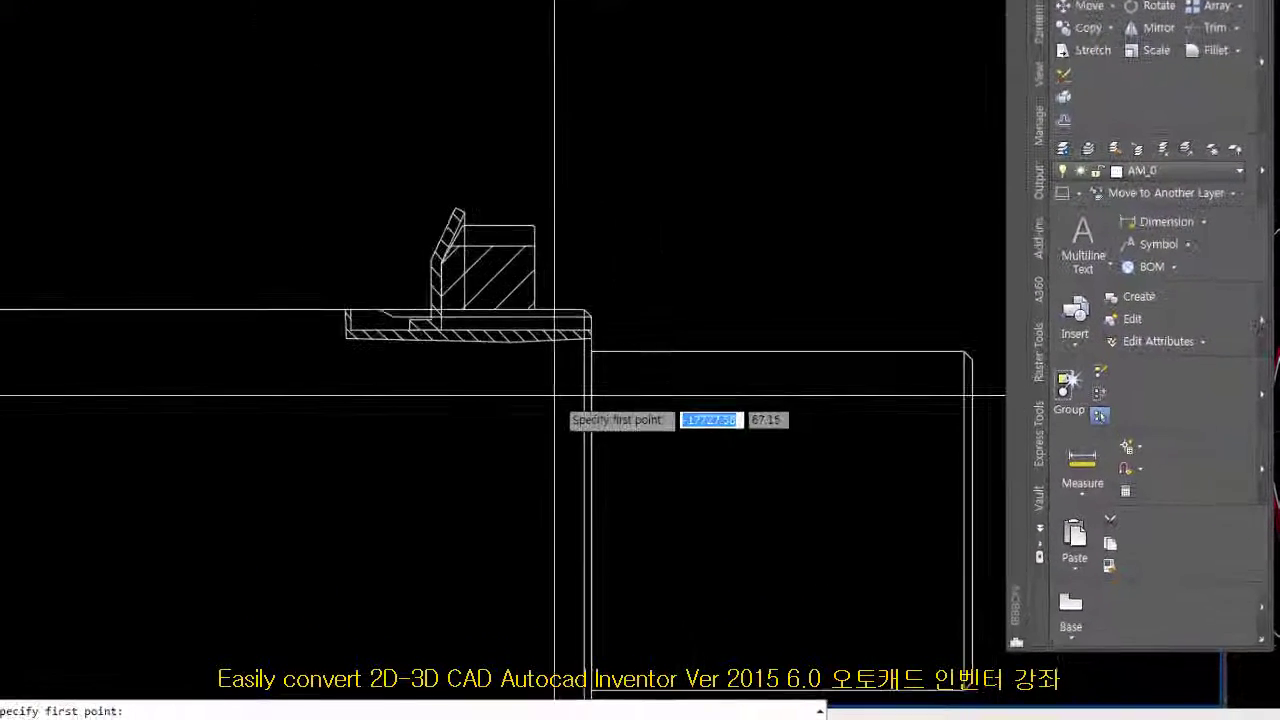
pyautogui.scroll(-2, 447, 400)
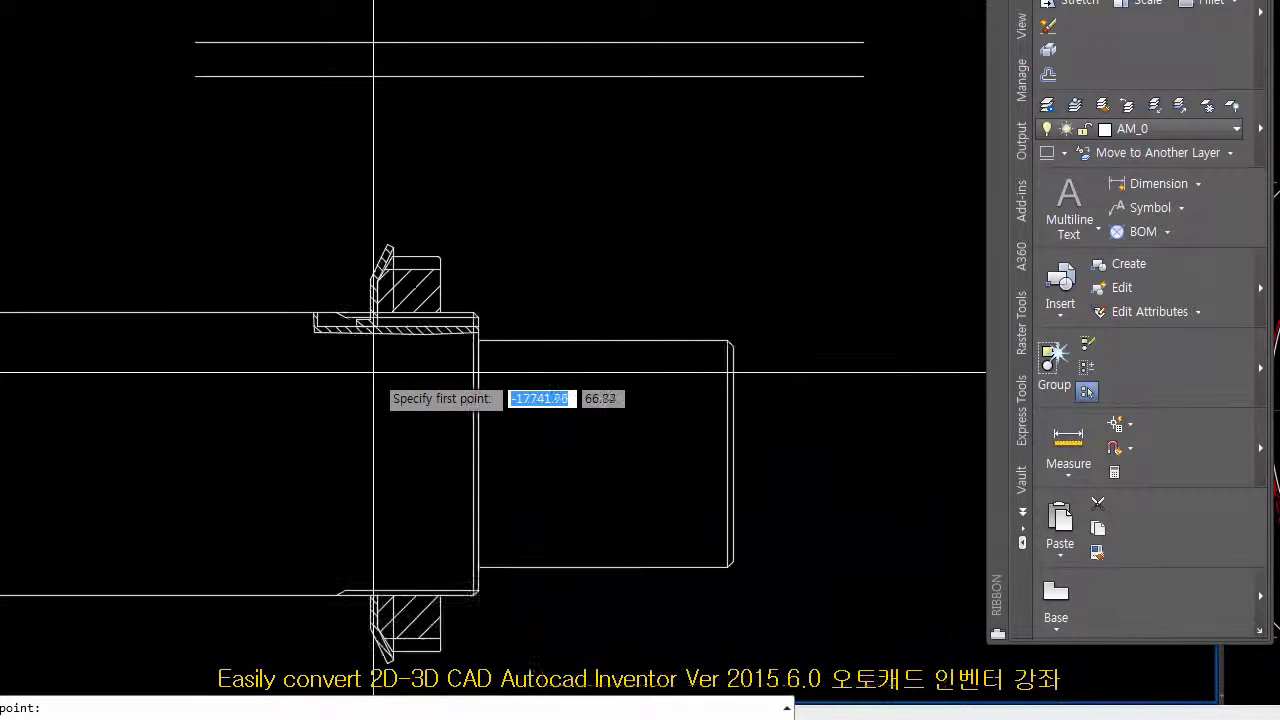
pyautogui.scroll(5, 370, 372)
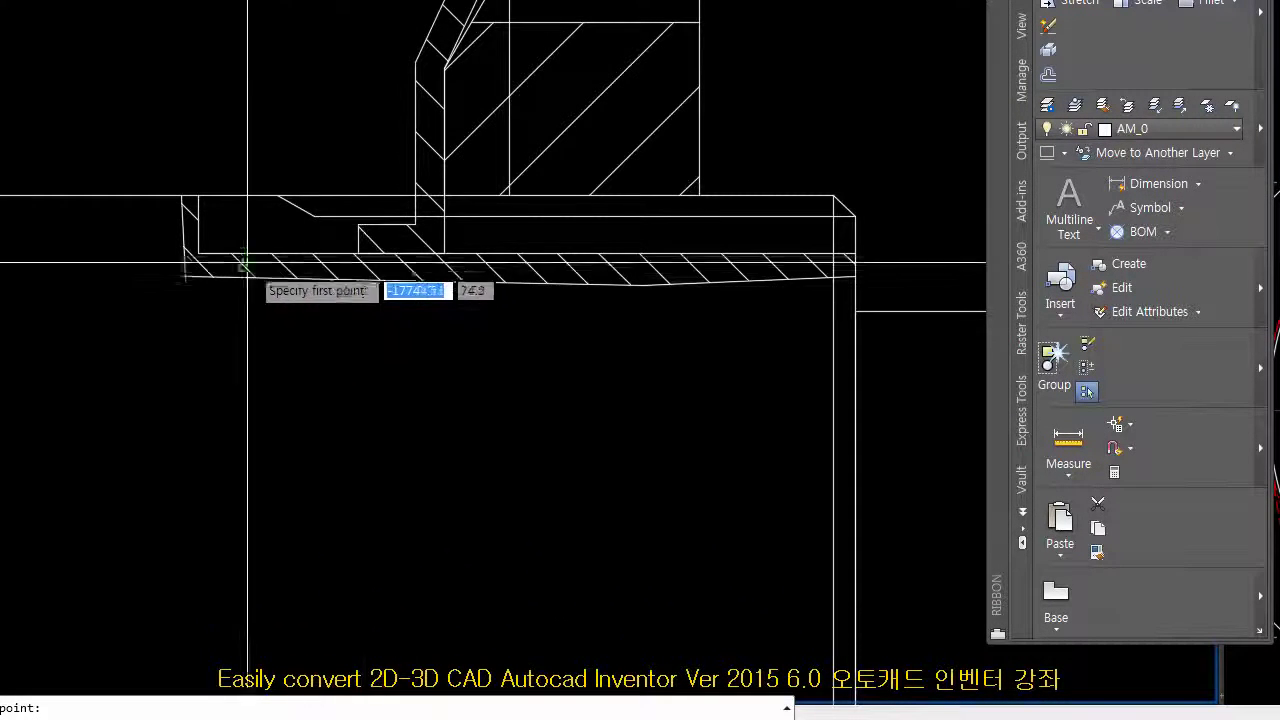
pyautogui.scroll(-10, 282, 286)
pyautogui.click(303, 57)
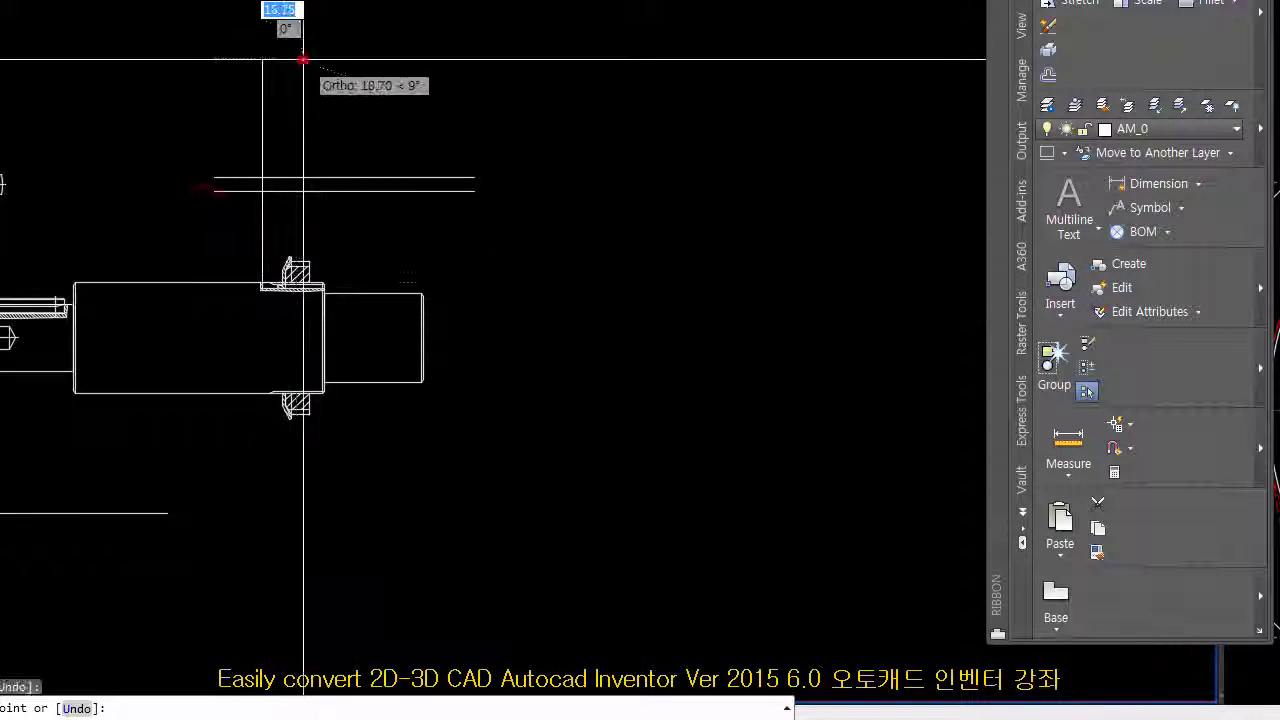
pyautogui.rightClick(303, 57)
pyautogui.click(368, 80)
# - Draw a second vertical projection line from the keyway's open end at the shaft shoulder straight up across the two horizontal lines
pyautogui.scroll(2, 317, 287)
pyautogui.scroll(4, 313, 295)
pyautogui.rightClick(363, 216)
pyautogui.click(402, 224)
pyautogui.scroll(4, 358, 255)
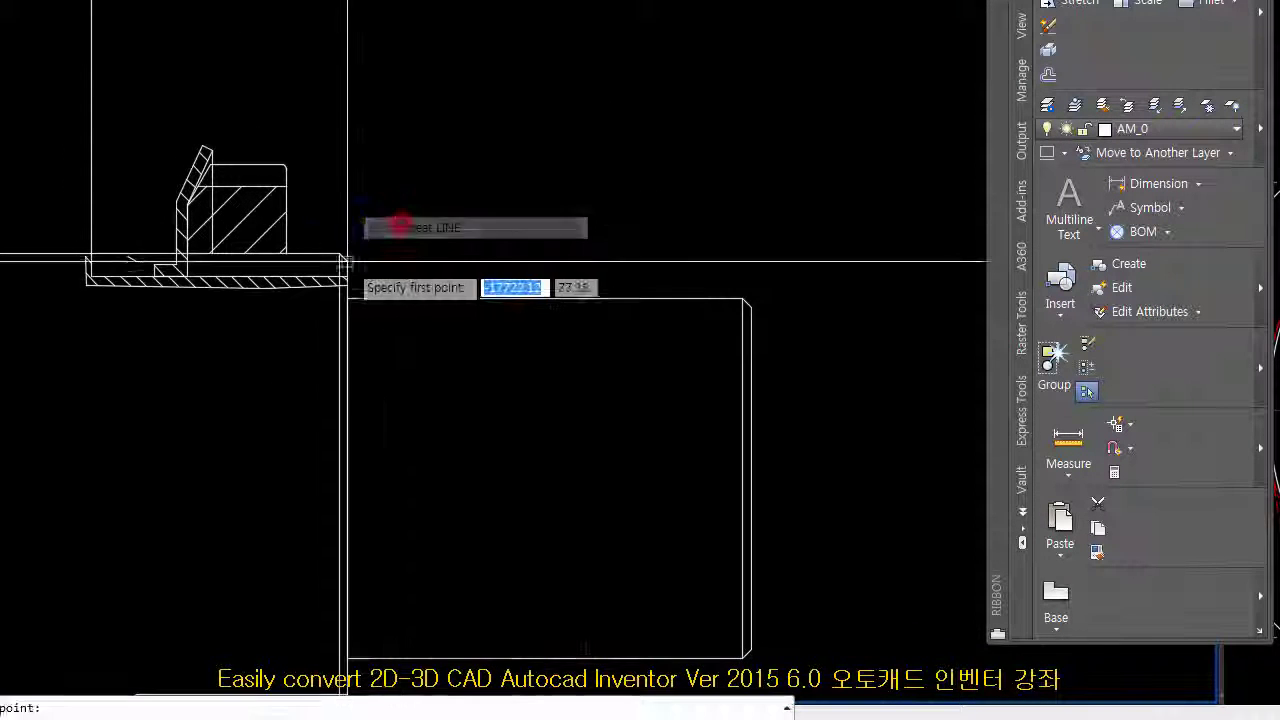
pyautogui.click(329, 280)
pyautogui.scroll(-8, 330, 281)
pyautogui.click(364, 2)
pyautogui.rightClick(365, 2)
pyautogui.click(419, 10)
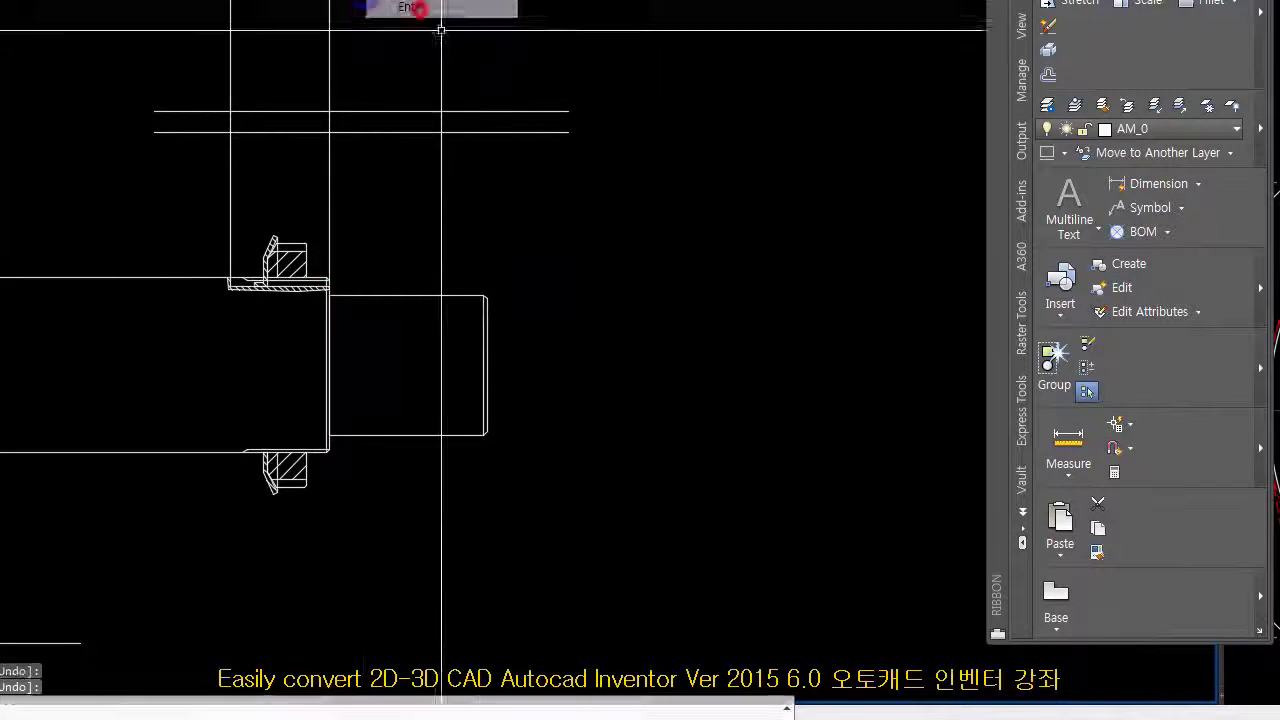
# - Trim the overhanging ends of the two horizontal and two vertical projection lines to leave a closed keyway rectangle
pyautogui.click(583, 165)
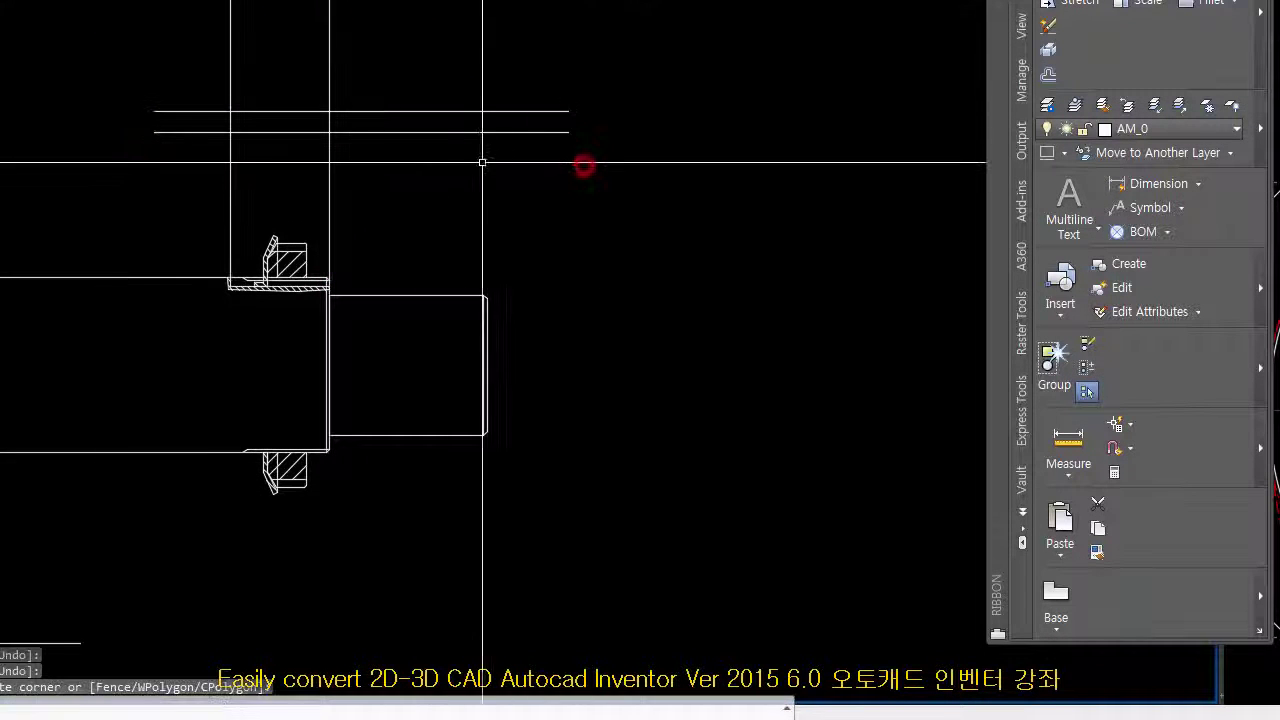
pyautogui.scroll(4, 304, 159)
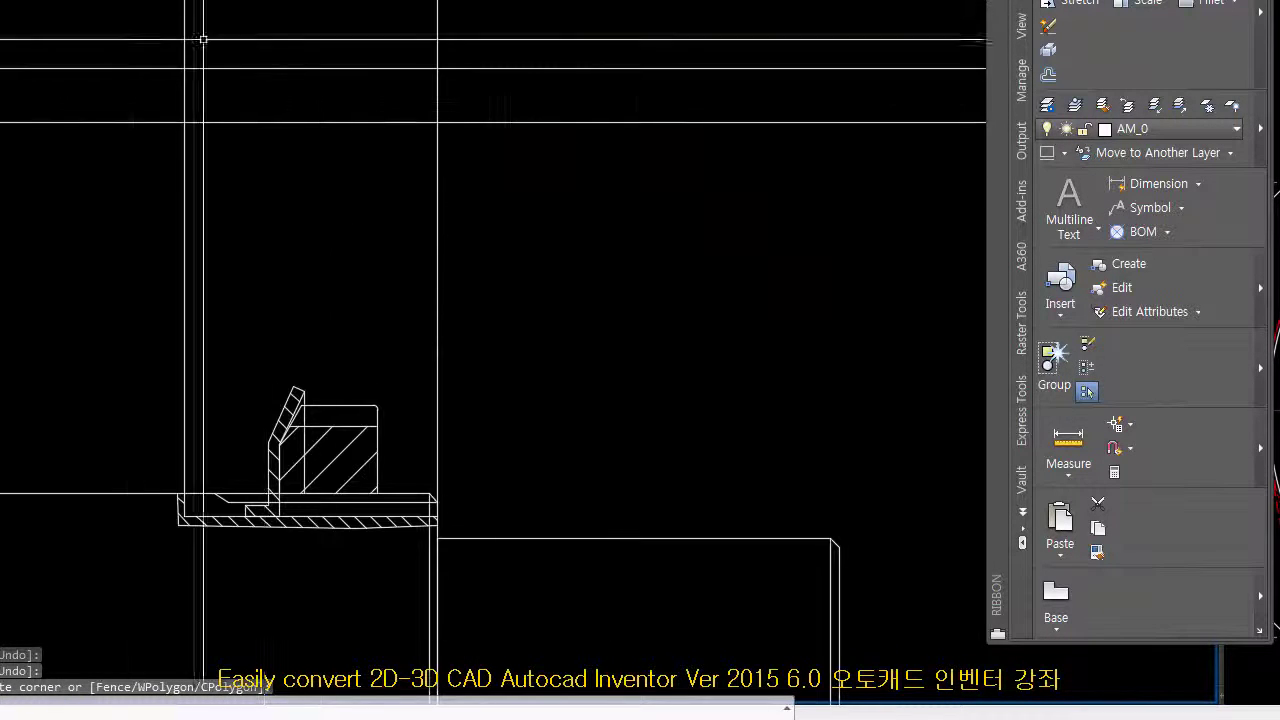
pyautogui.click(571, 242)
pyautogui.click(645, 260)
pyautogui.moveTo(360, 548); pyautogui.dragTo(378, 456, button='middle')
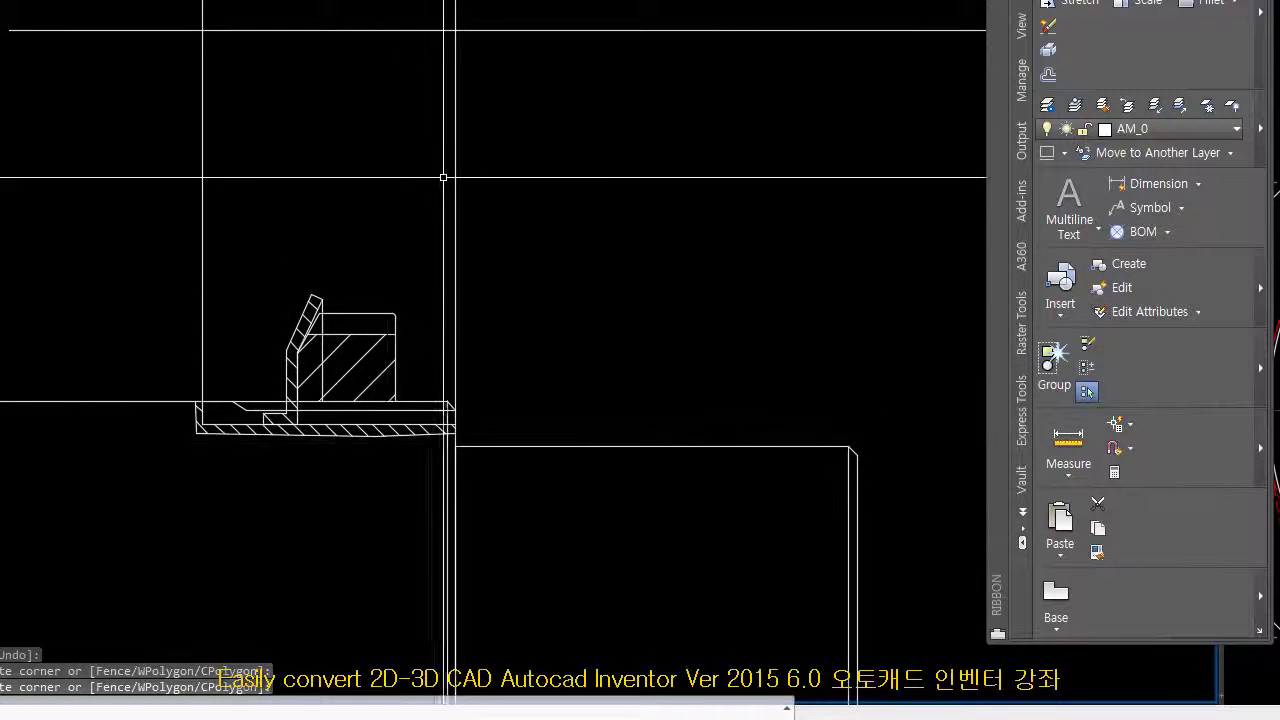
pyautogui.scroll(-5, 431, 177)
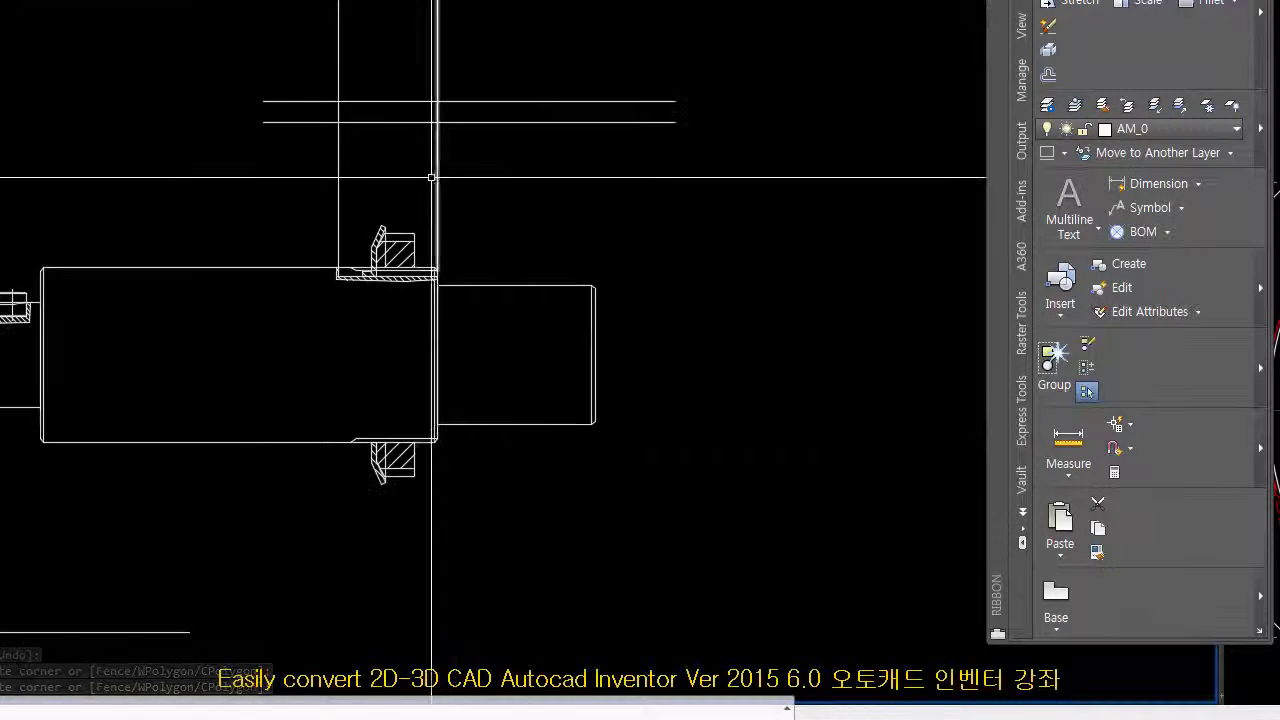
pyautogui.scroll(5, 447, 126)
pyautogui.scroll(-2, 419, 152)
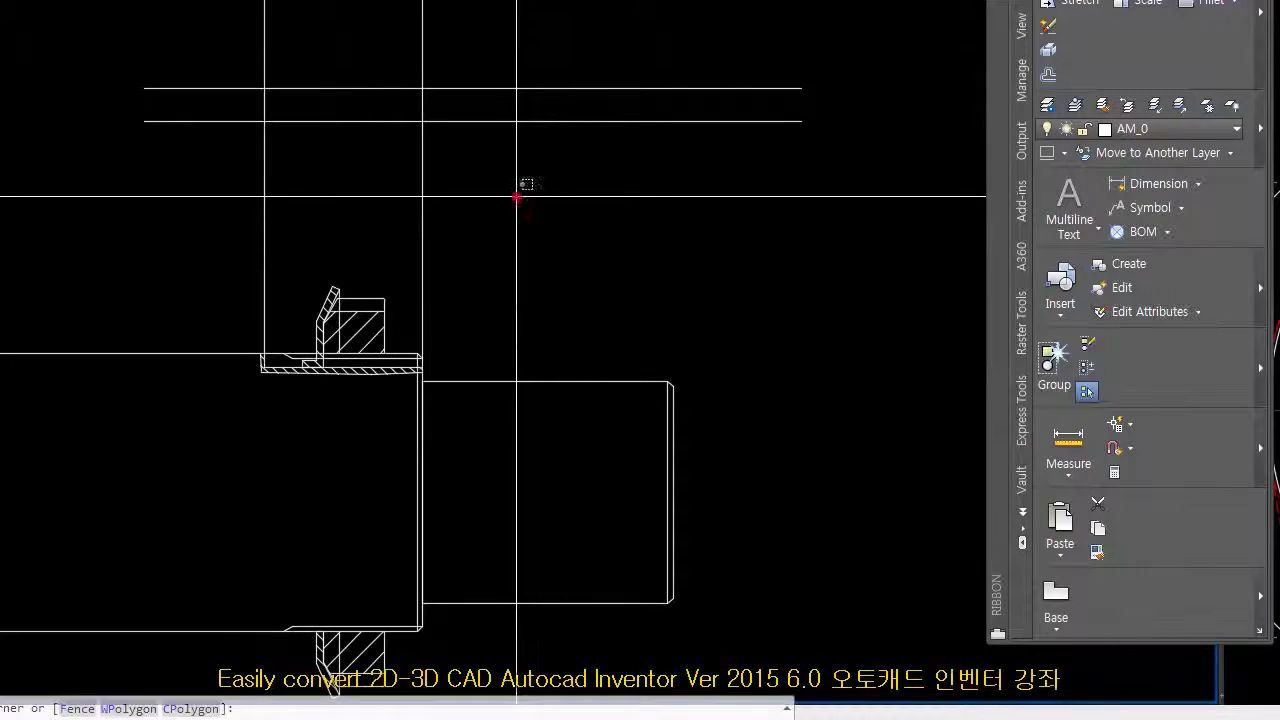
pyautogui.click(219, 57)
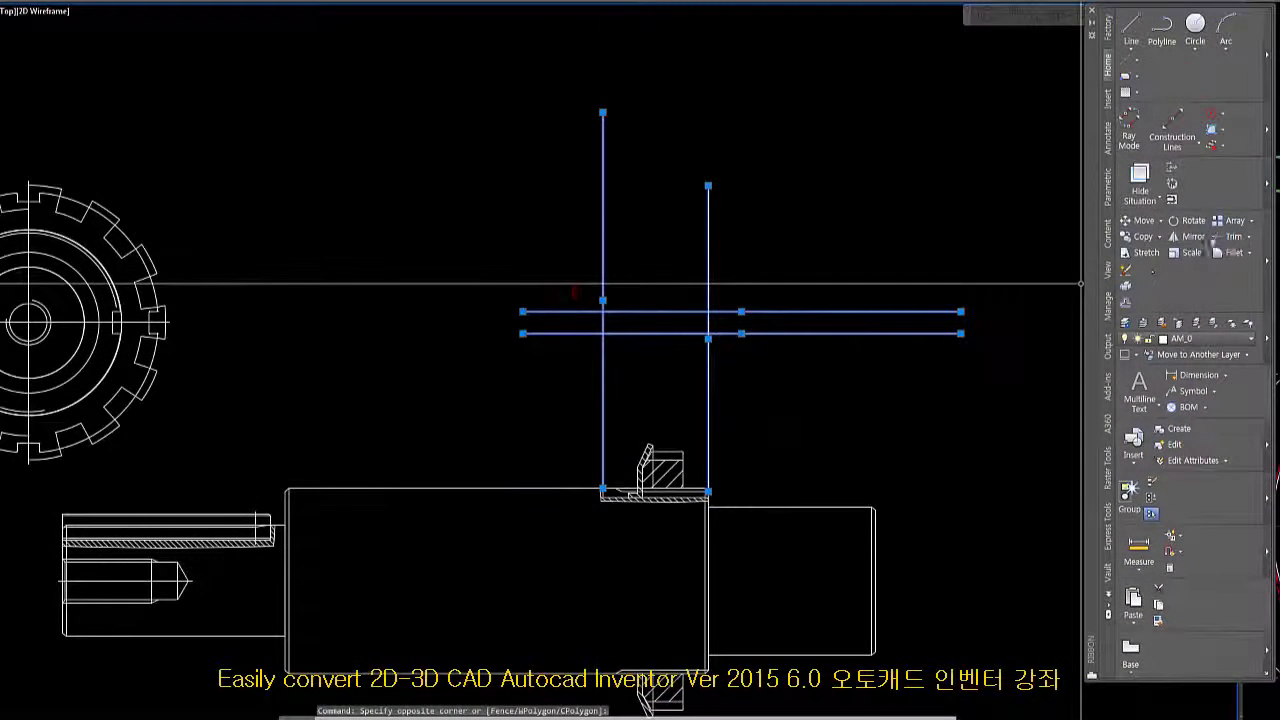
pyautogui.click(558, 286)
pyautogui.click(828, 396)
pyautogui.rightClick(836, 384)
pyautogui.click(862, 391)
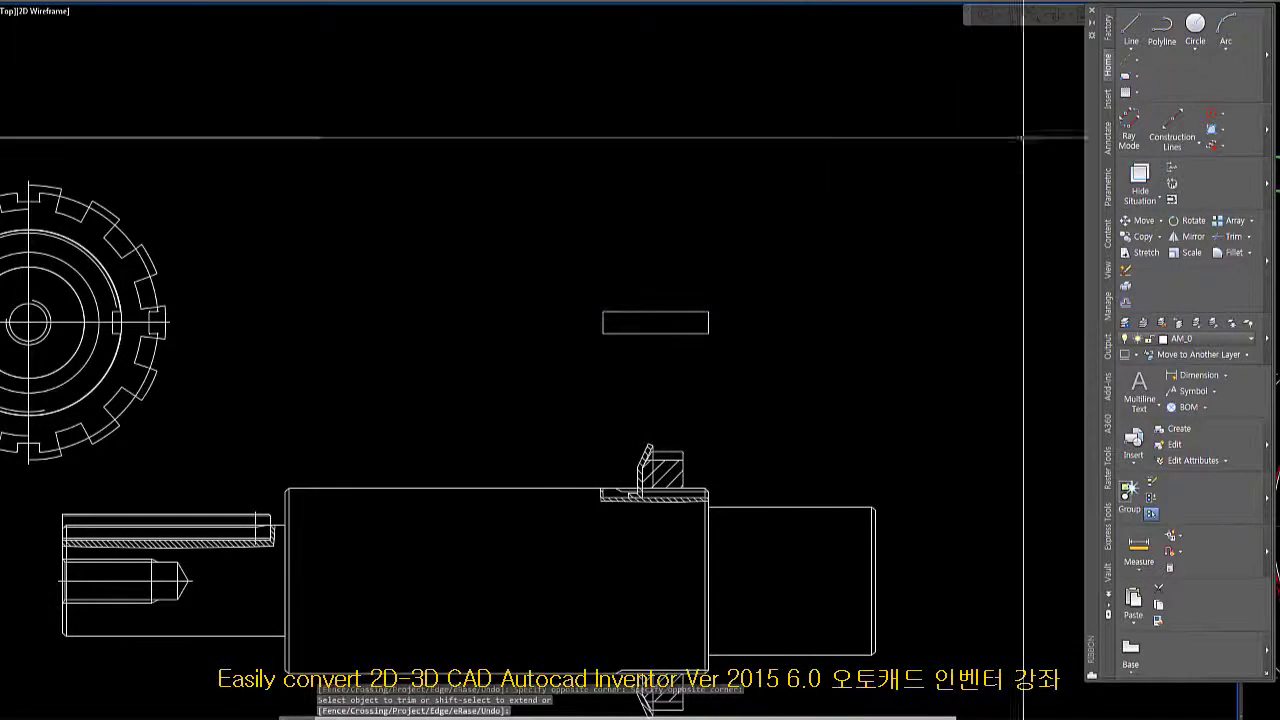
pyautogui.click(1130, 28)
pyautogui.scroll(6, 440, 466)
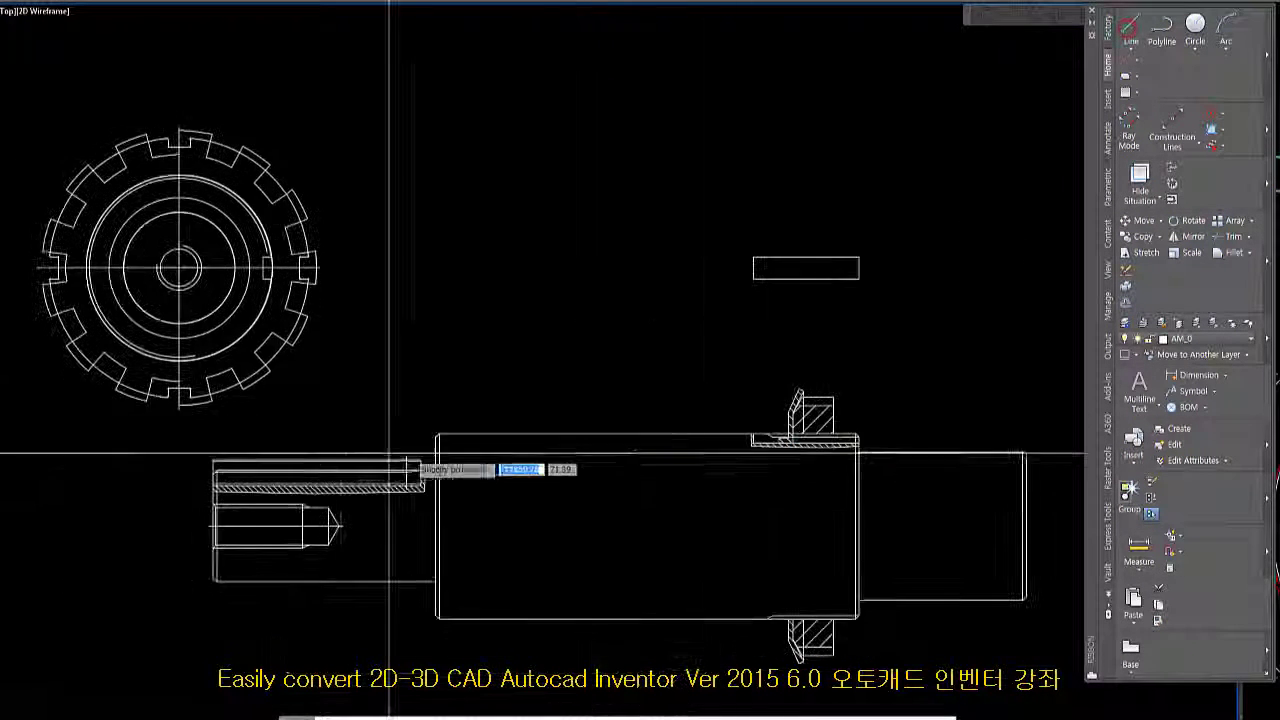
pyautogui.scroll(-6, 430, 505)
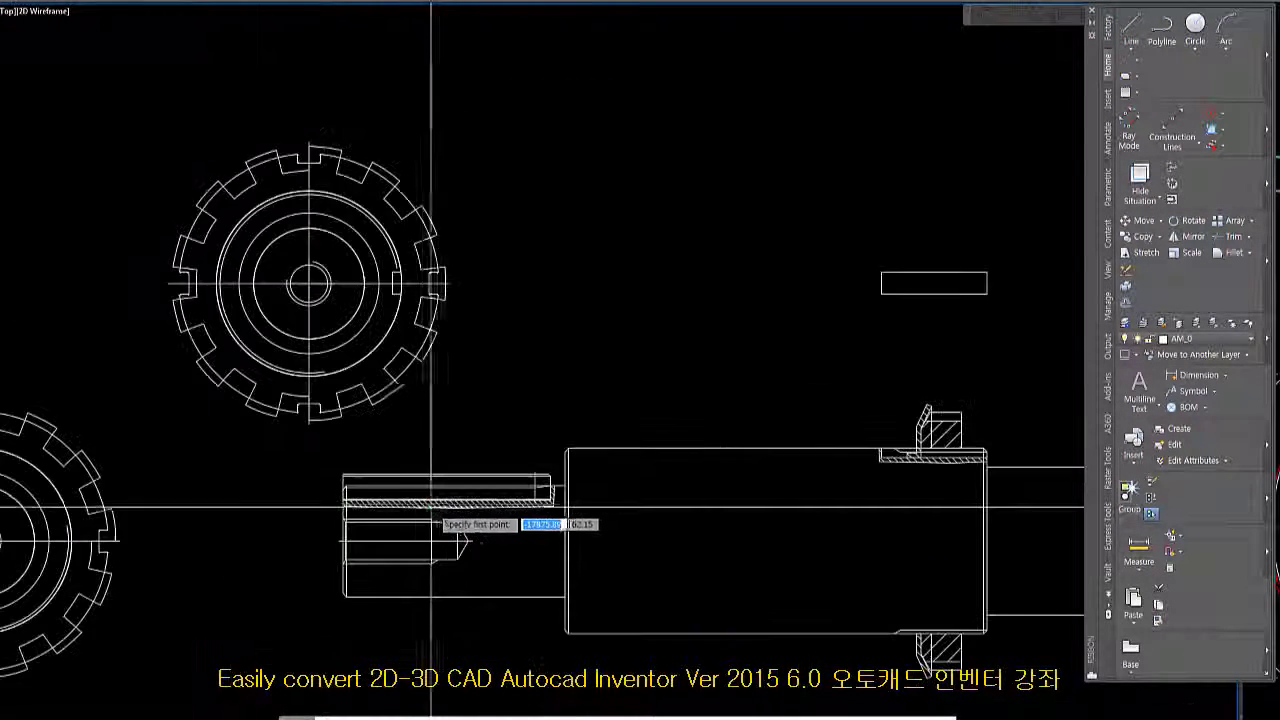
pyautogui.scroll(-4, 645, 445)
pyautogui.press('Escape')
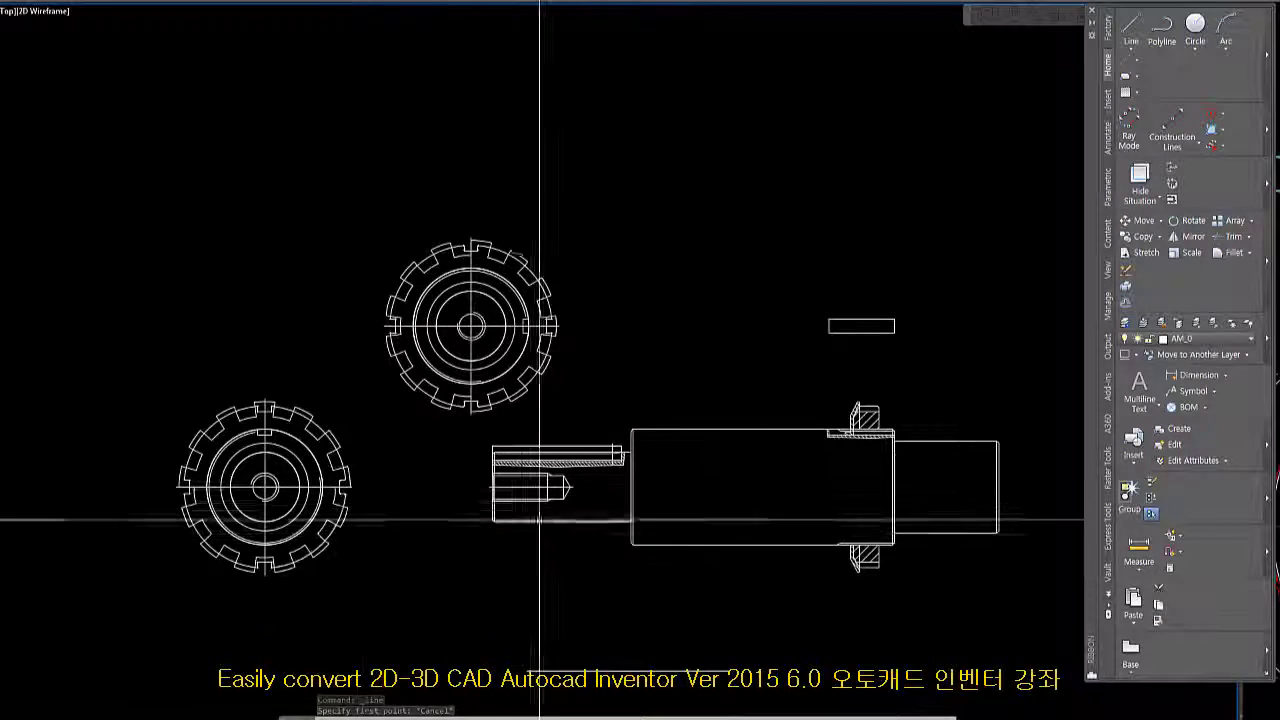
# - Copy the coloured shaft side view from sheet 006 straight up, above the white shaft and end views
pyautogui.scroll(-8, 513, 494)
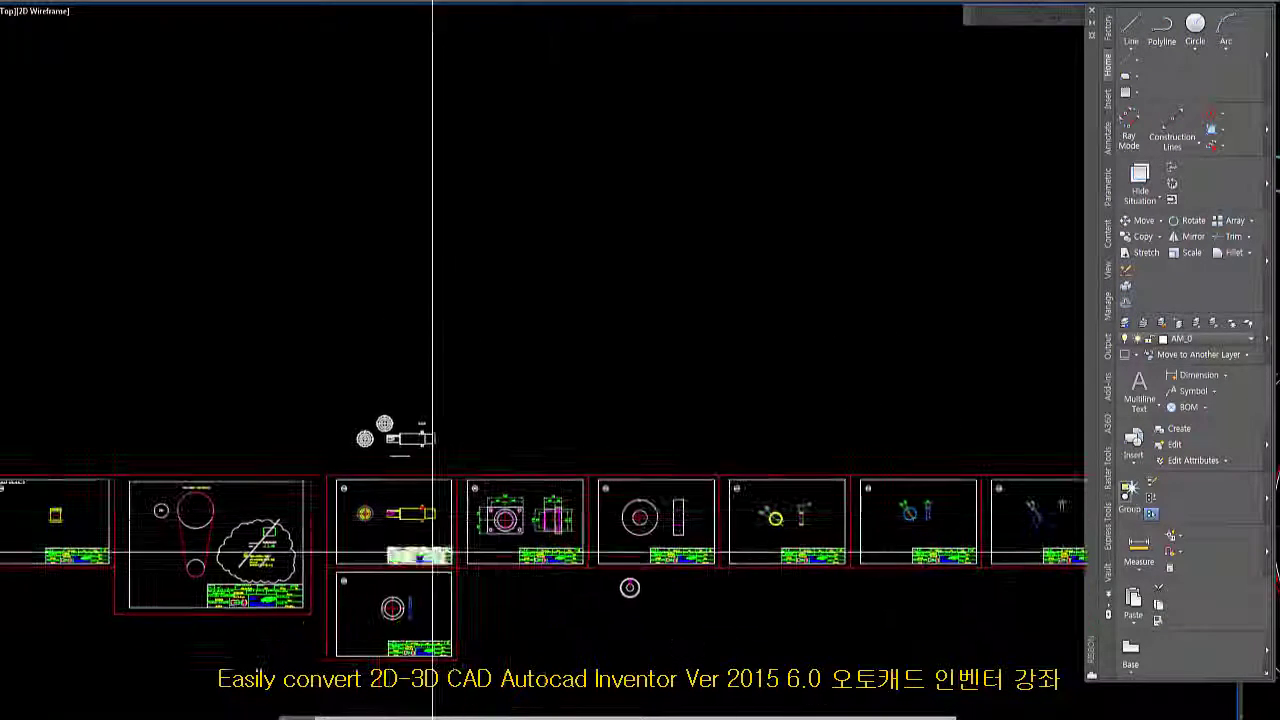
pyautogui.scroll(8, 409, 550)
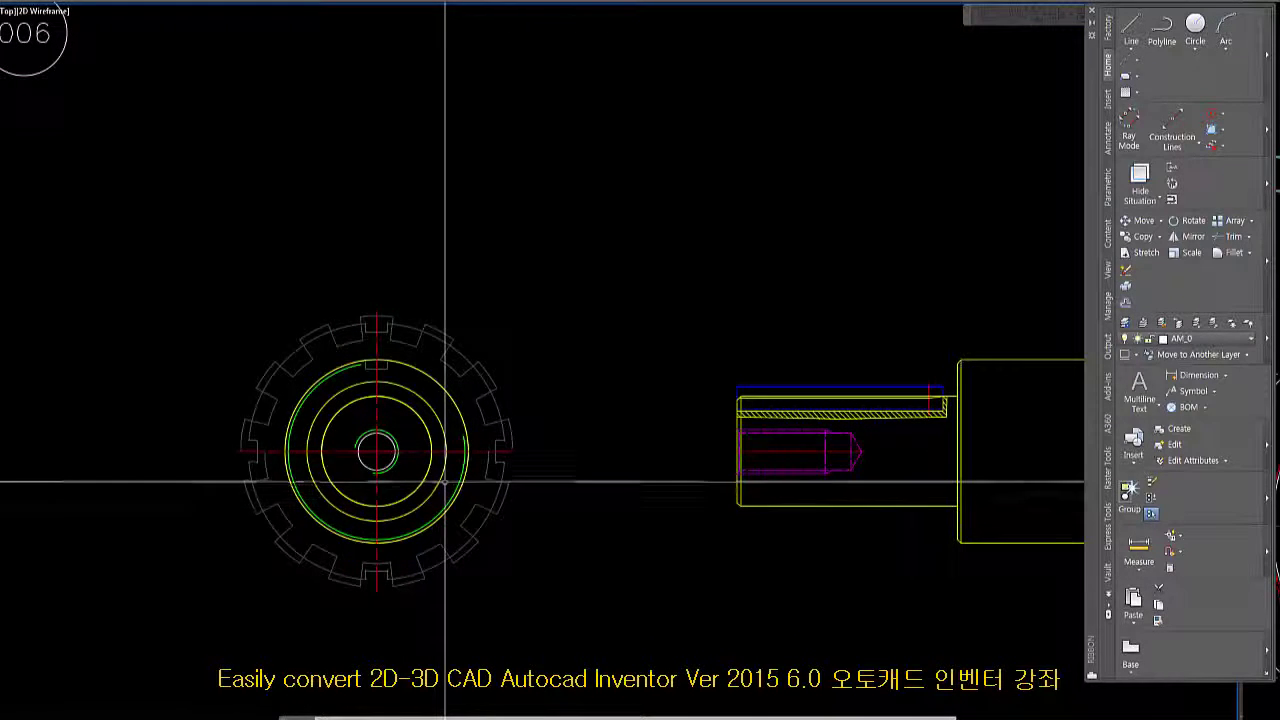
pyautogui.scroll(-5, 443, 479)
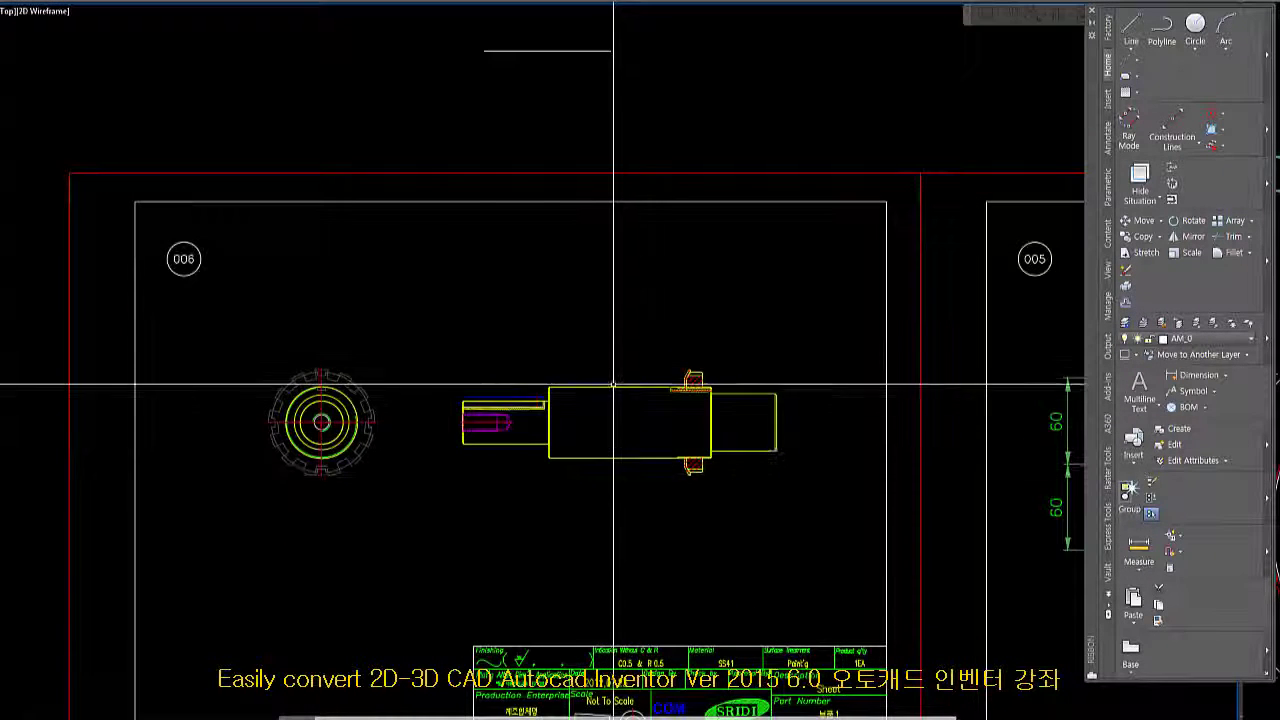
pyautogui.click(603, 397)
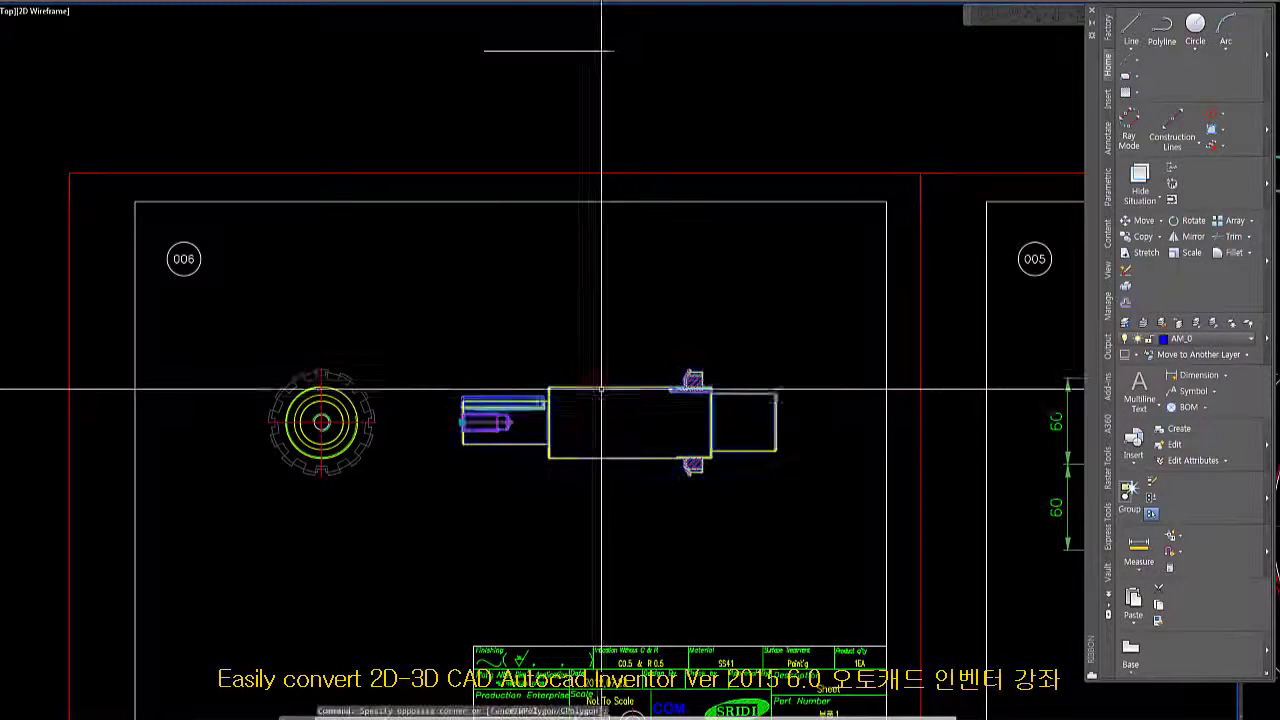
pyautogui.moveTo(660, 444); pyautogui.dragTo(615, 522, button='middle')
pyautogui.click(1143, 237)
pyautogui.scroll(-4, 628, 469)
pyautogui.click(666, 482)
pyautogui.rightClick(665, 170)
pyautogui.click(695, 178)
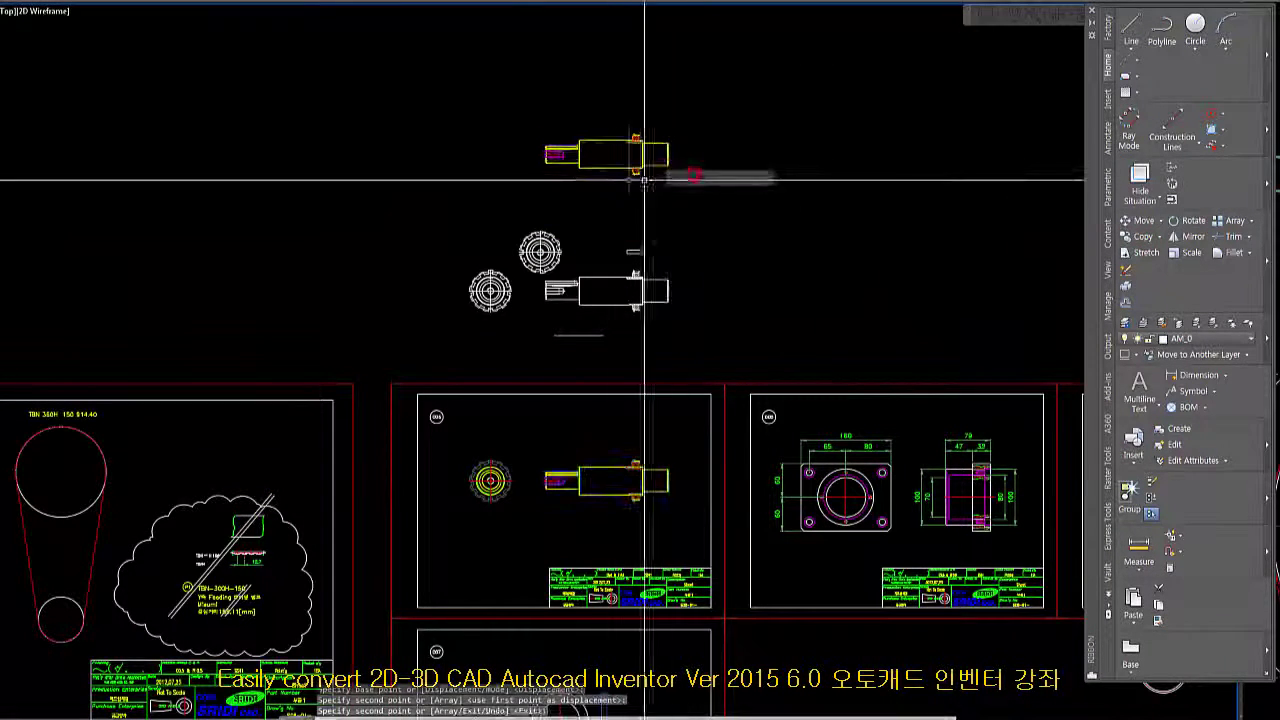
# - Explode the copied coloured shaft view into its component parts
pyautogui.scroll(6, 590, 143)
pyautogui.click(629, 191)
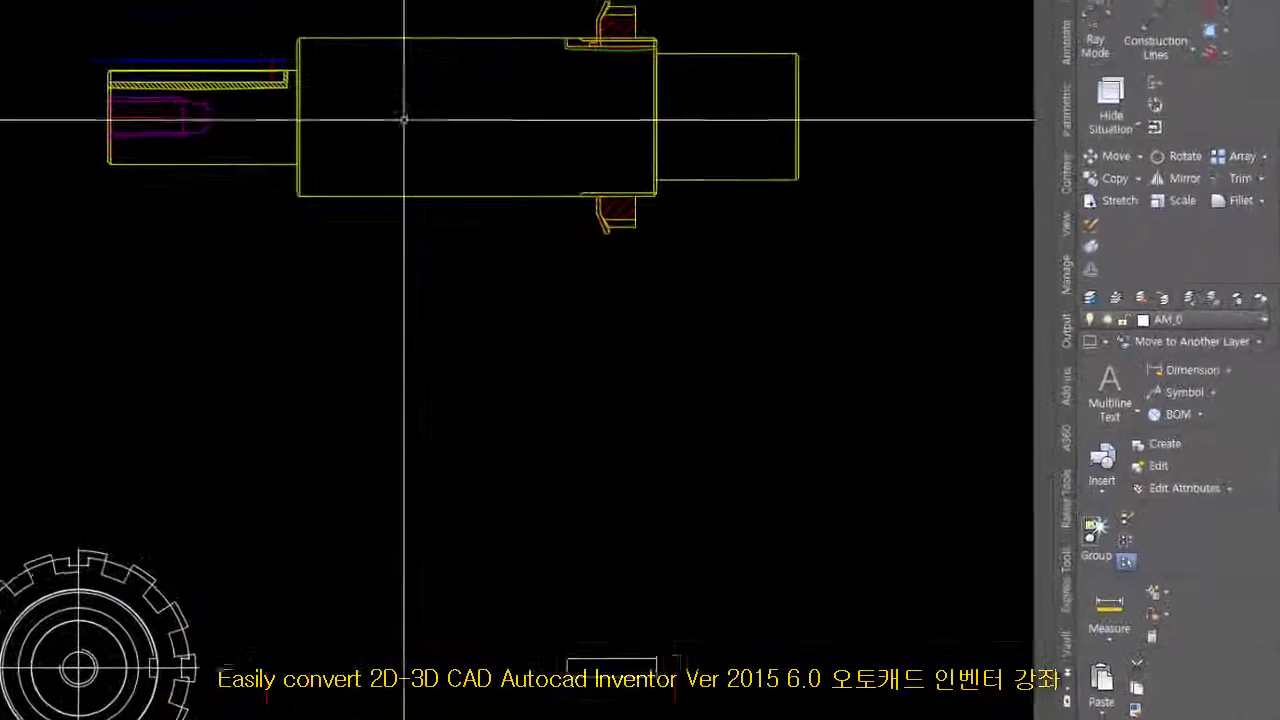
pyautogui.click(575, 116)
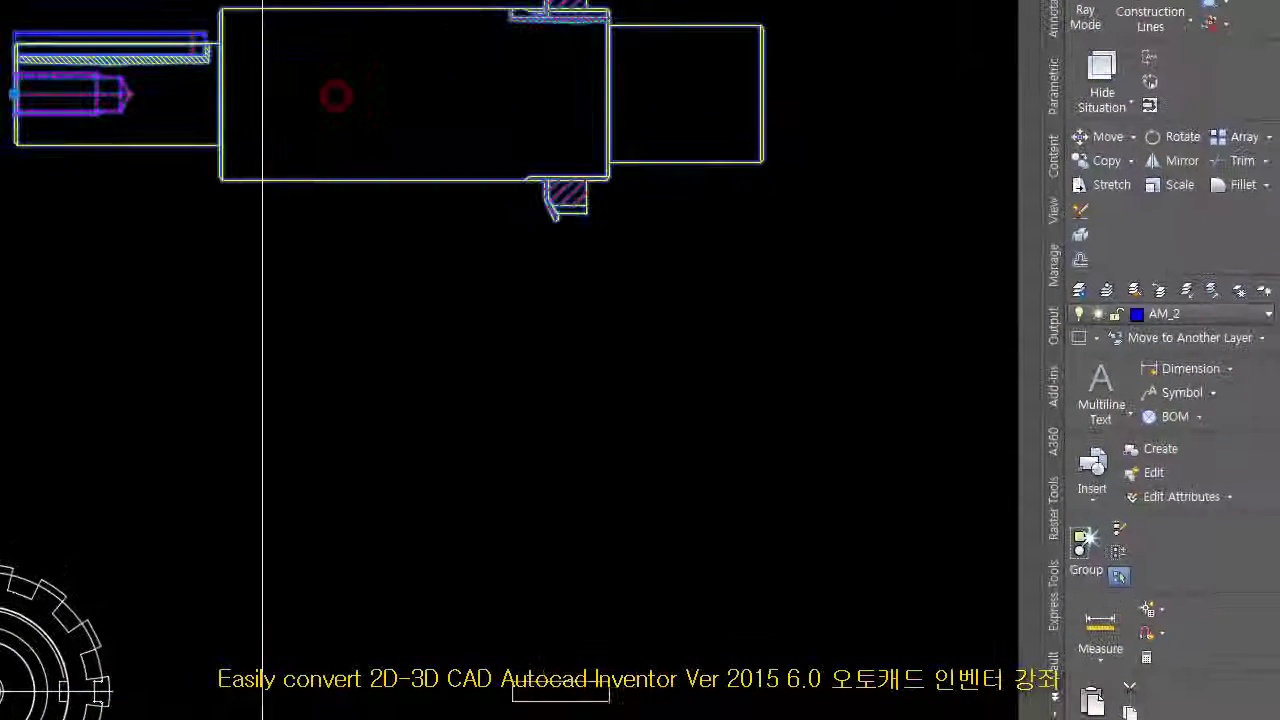
pyautogui.click(1081, 236)
# - Erase the large-diameter main body from the exploded shaft view
pyautogui.moveTo(327, 11); pyautogui.dragTo(320, 64, button='middle')
pyautogui.click(328, 64)
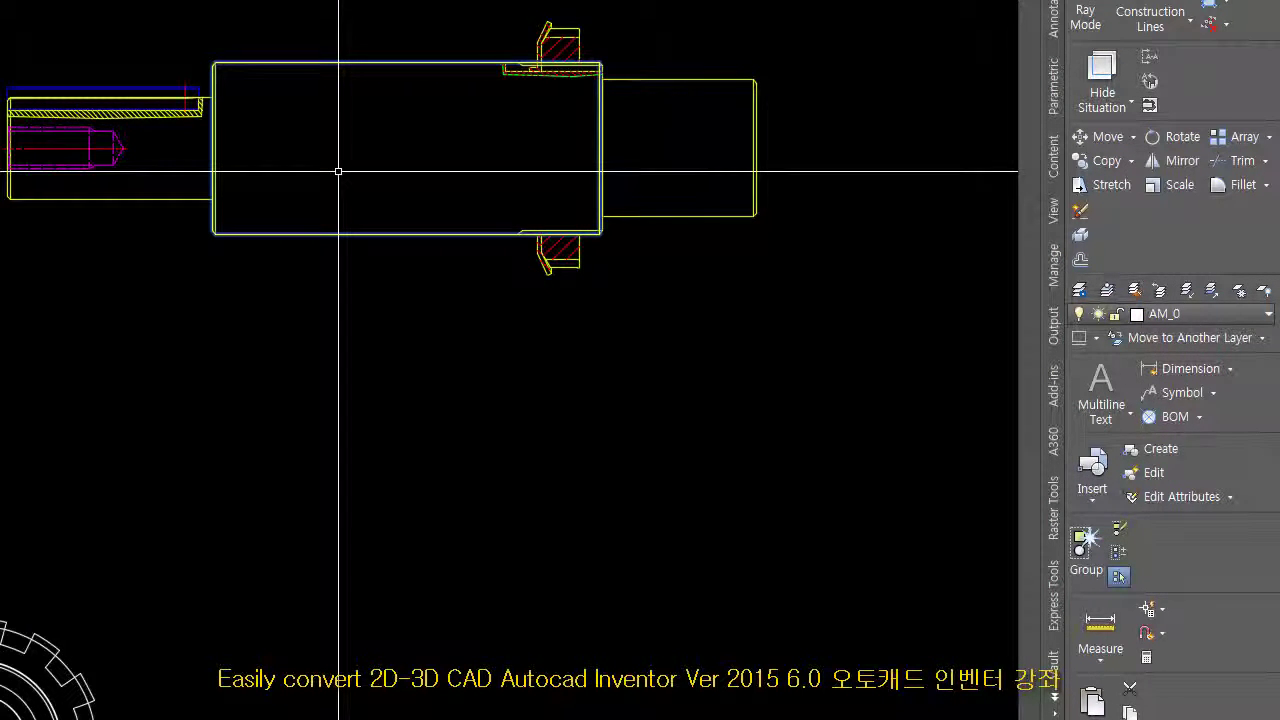
pyautogui.click(391, 64)
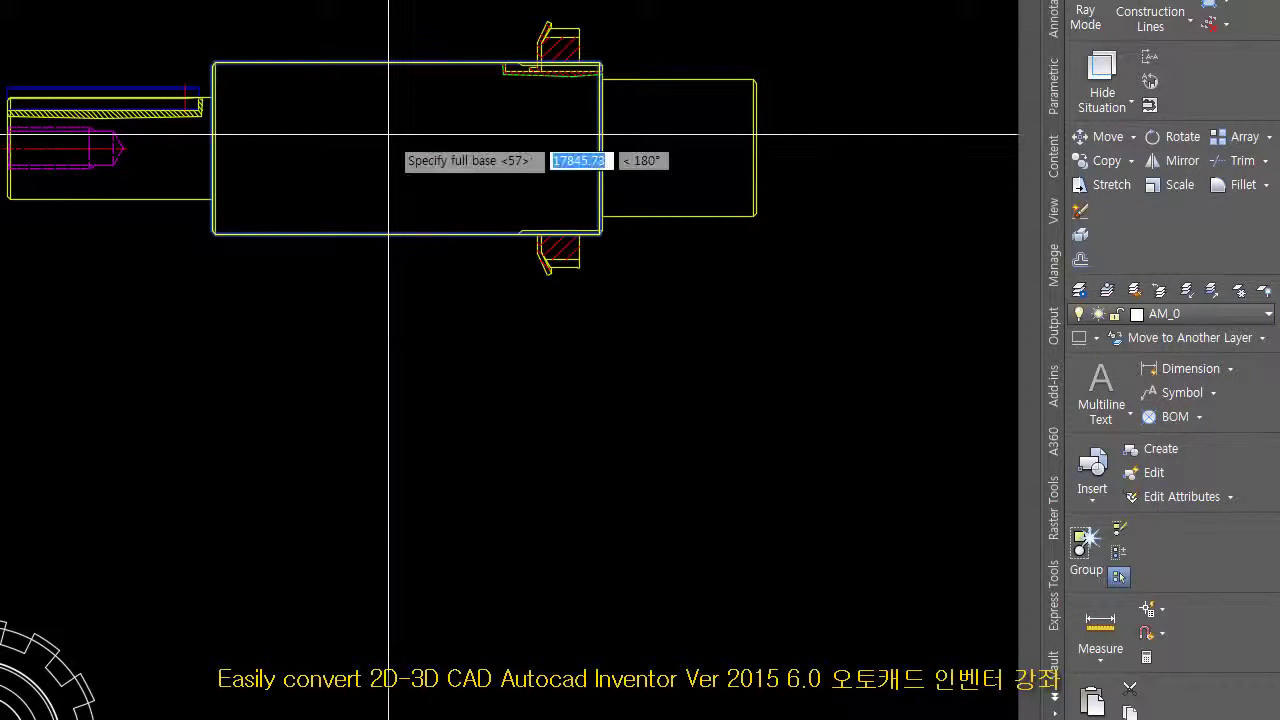
pyautogui.press('Return')
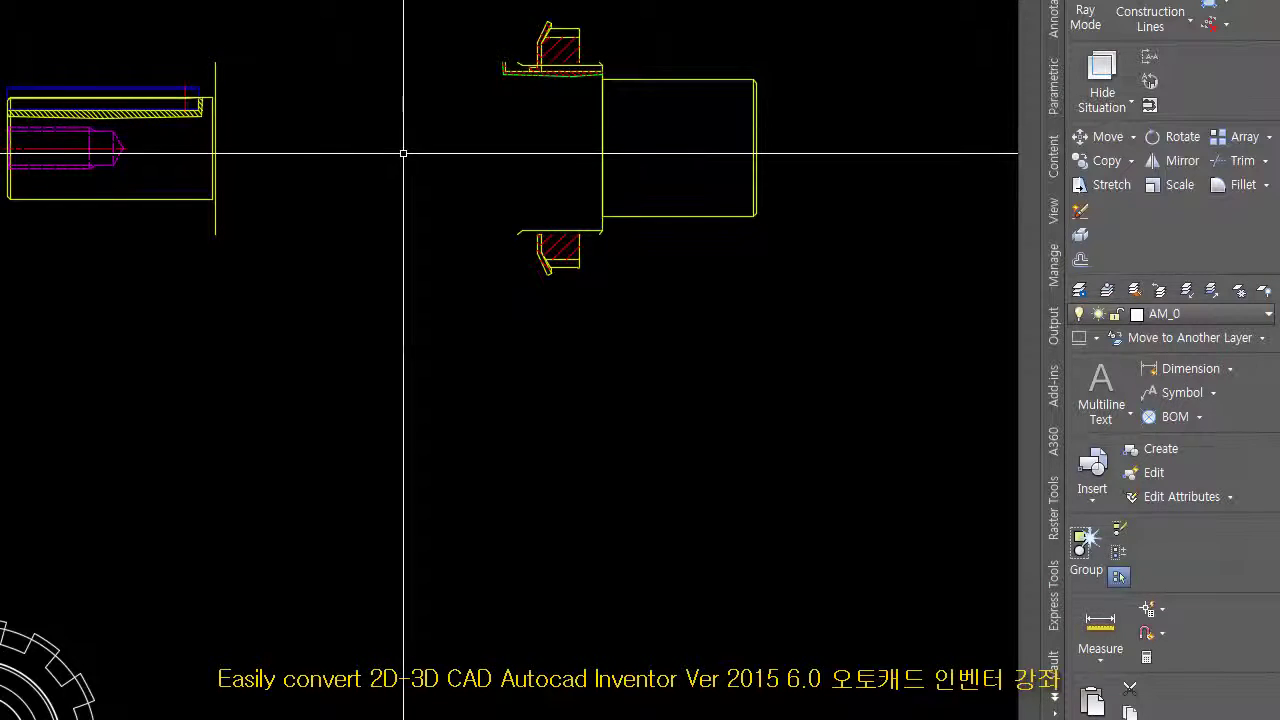
# - Check by selection how the key outline and the large-diameter body of the exploded shaft are grouped
pyautogui.scroll(4, 140, 100)
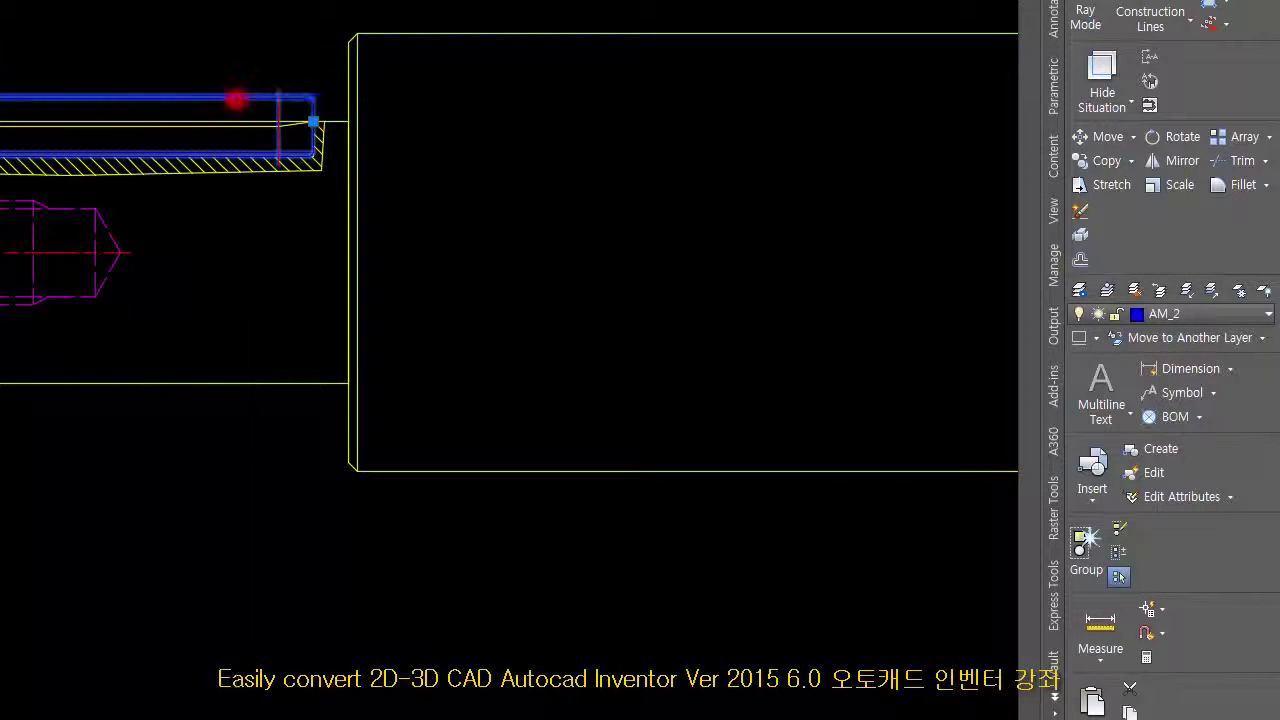
pyautogui.click(235, 101)
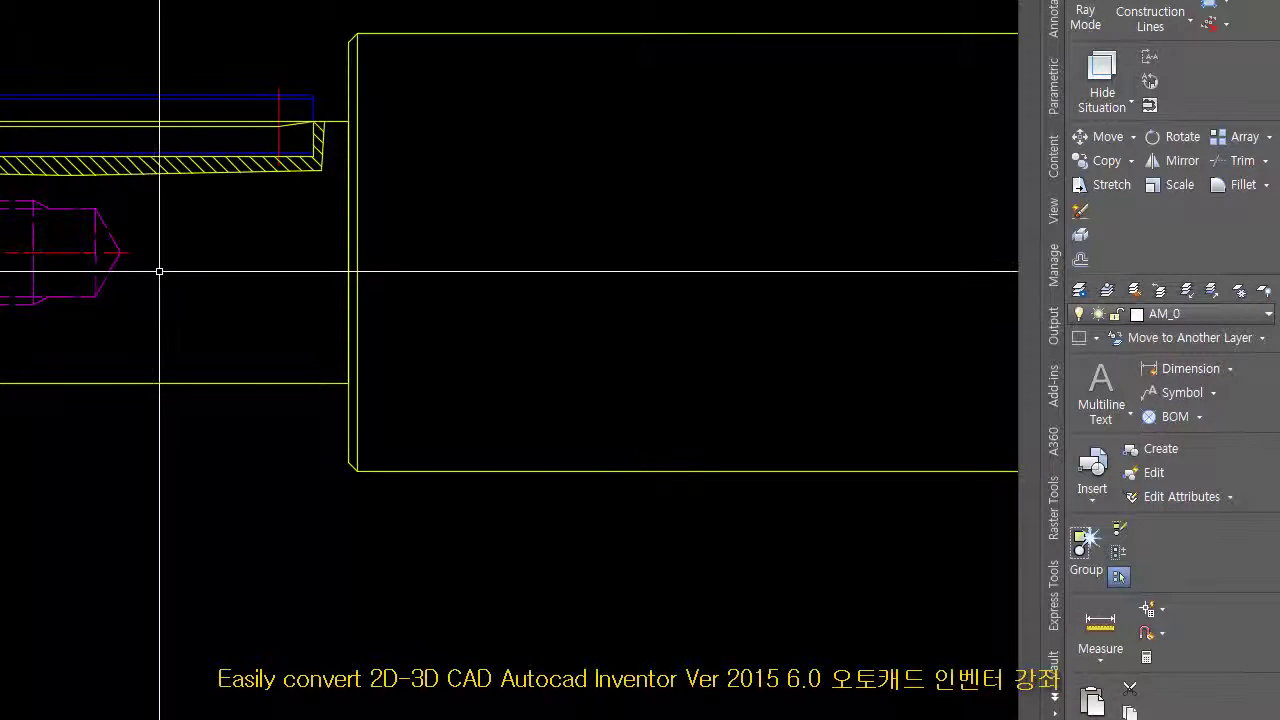
pyautogui.click(376, 37)
pyautogui.click(352, 74)
pyautogui.press('Escape')
# - Examine the Unit_05 assembly sheet, especially the key and shaft circles in the front view and the matching side view
pyautogui.scroll(-6, 250, 350)
pyautogui.moveTo(234, 584)
pyautogui.mouseDown(button='middle')
pyautogui.moveTo(282, 428)
pyautogui.moveTo(226, 176)
pyautogui.mouseUp(button='middle')
pyautogui.scroll(4, 60, 506)
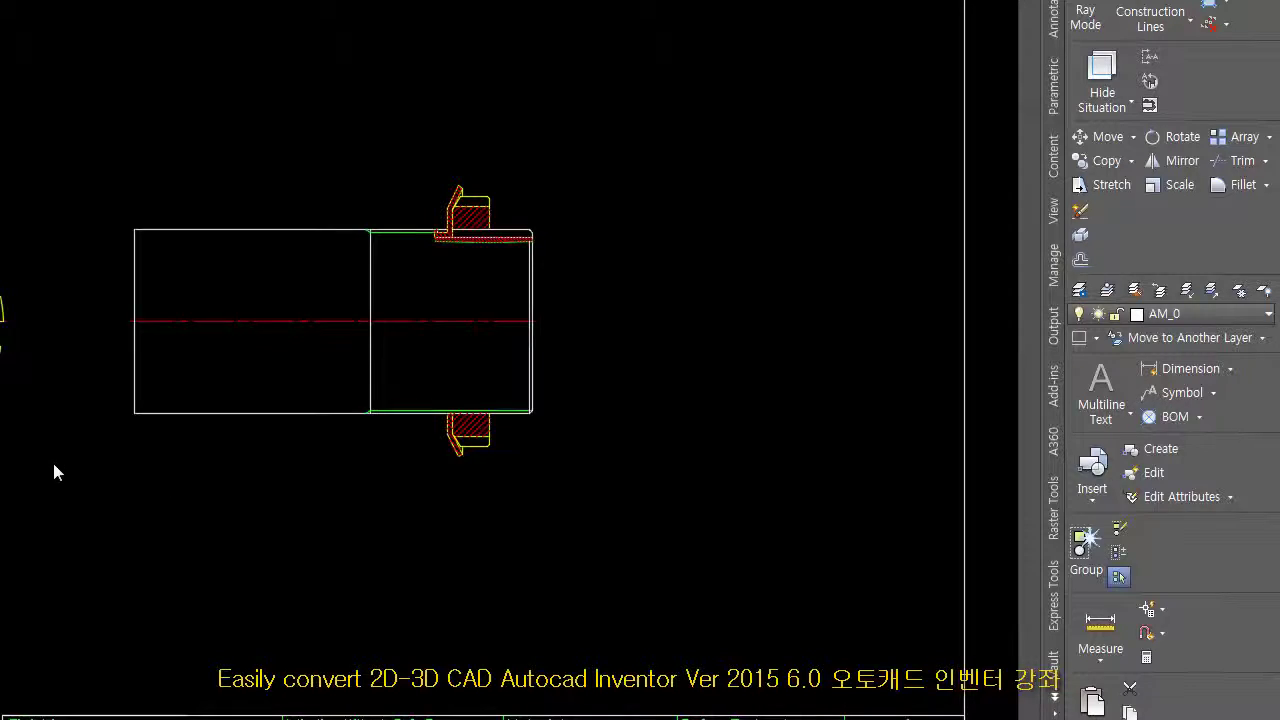
pyautogui.scroll(-5, 27, 375)
pyautogui.scroll(-2, 409, 423)
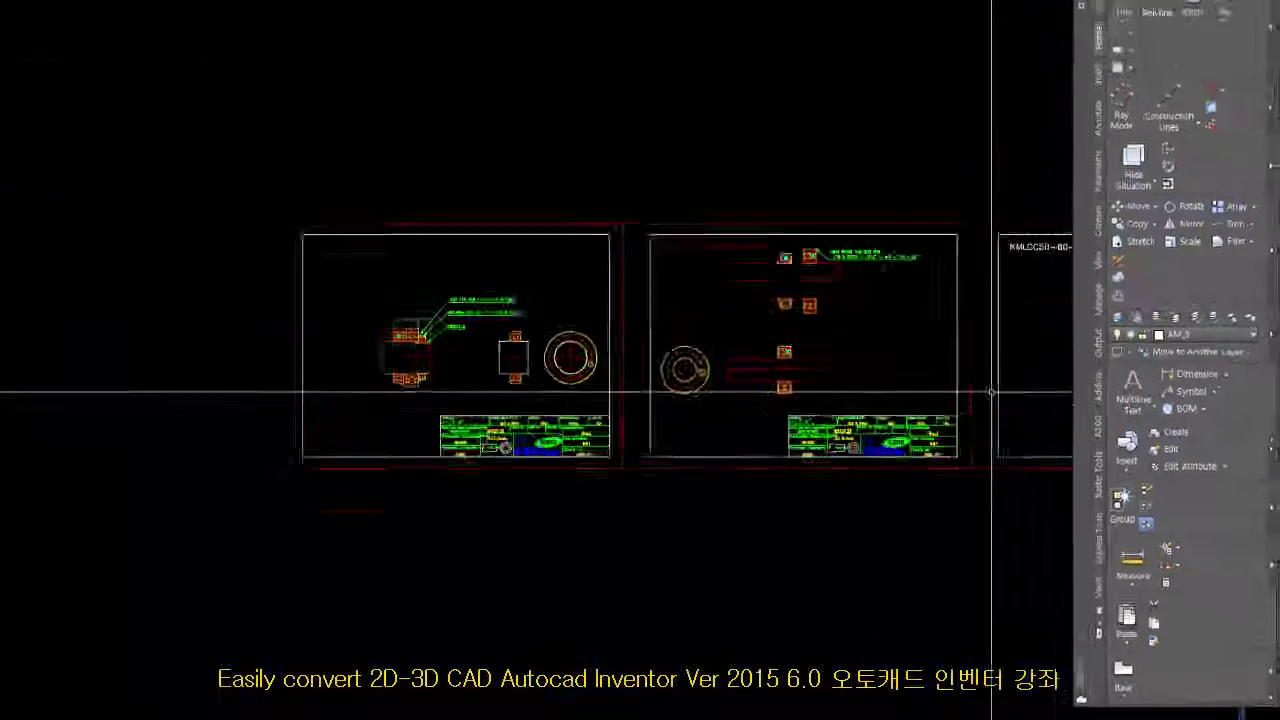
pyautogui.scroll(-6, 760, 405)
pyautogui.moveTo(65, 434); pyautogui.dragTo(1096, 519, button='middle')
pyautogui.moveTo(172, 387); pyautogui.dragTo(587, 372, button='middle')
pyautogui.moveTo(135, 378); pyautogui.dragTo(636, 384, button='middle')
pyautogui.moveTo(206, 385); pyautogui.dragTo(671, 388, button='middle')
pyautogui.scroll(2, 345, 411)
pyautogui.scroll(6, 237, 213)
pyautogui.scroll(-4, 229, 204)
pyautogui.moveTo(177, 206); pyautogui.dragTo(1014, 229, button='middle')
pyautogui.moveTo(112, 309); pyautogui.dragTo(422, 215, button='middle')
pyautogui.scroll(6, 502, 197)
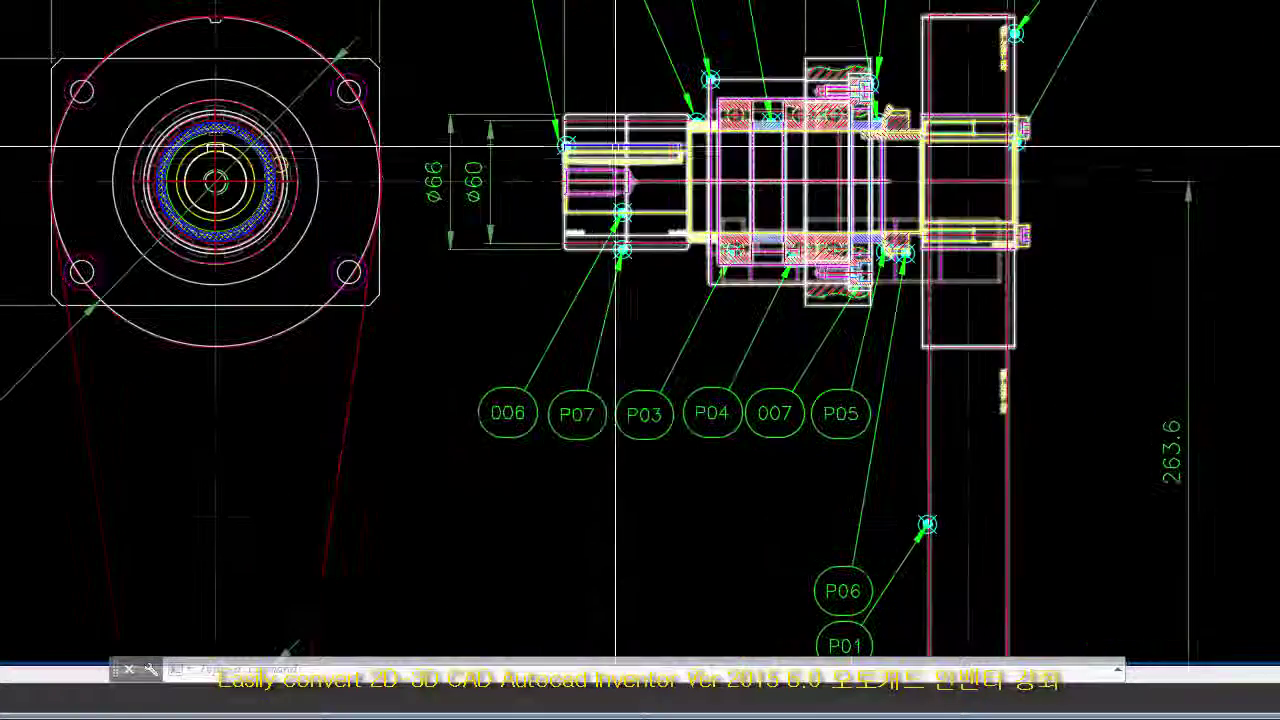
pyautogui.scroll(4, 229, 170)
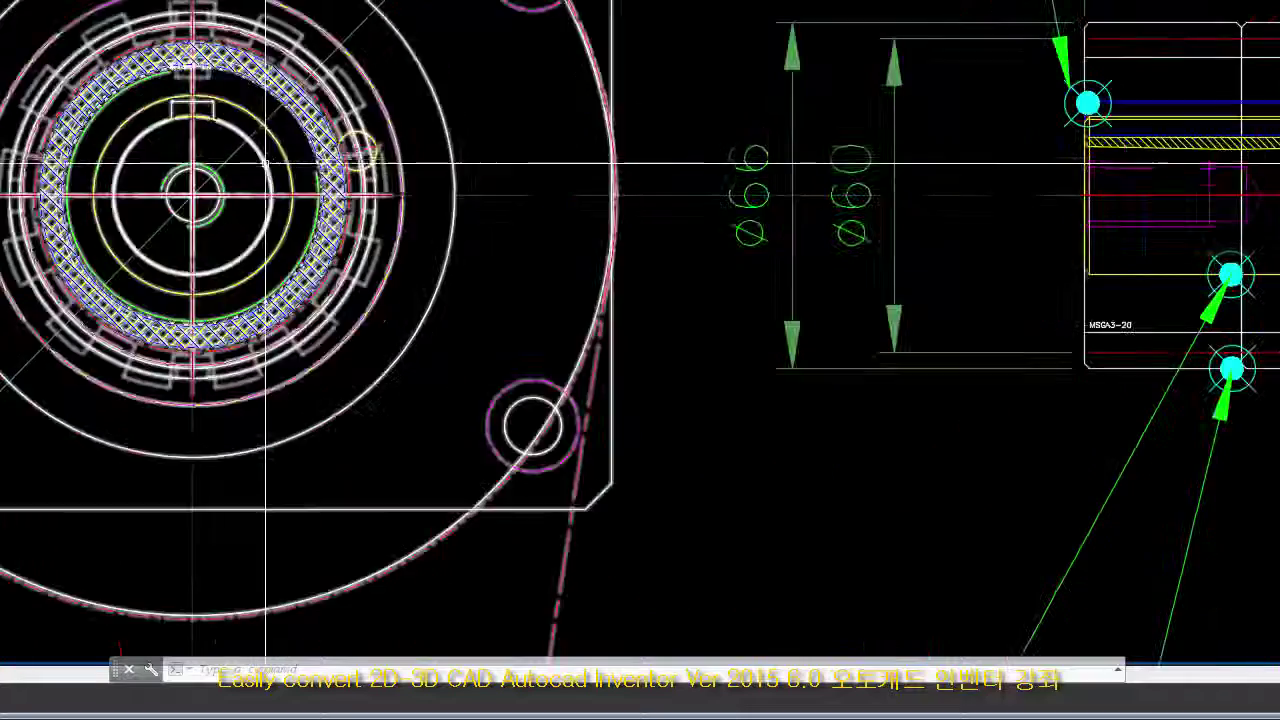
pyautogui.scroll(2, 213, 107)
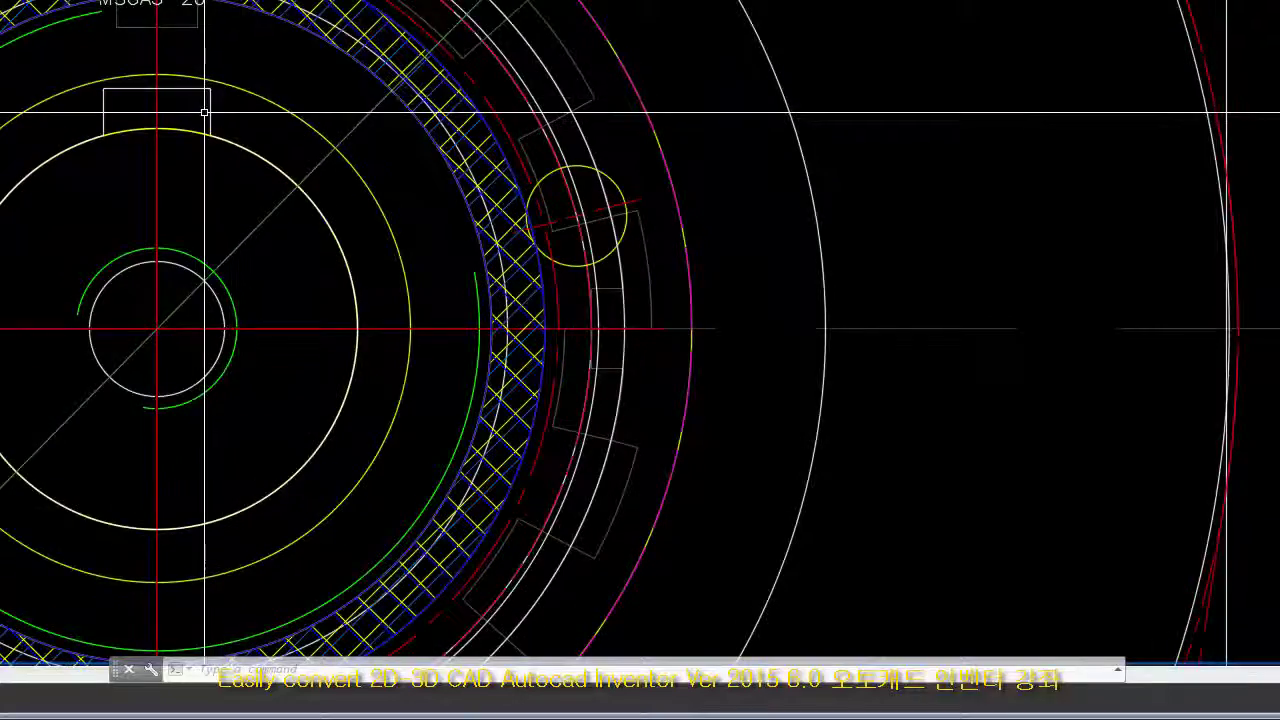
# - Copy the front and side views of the Unit_05 assembly straight down into the empty area below the sheet
pyautogui.scroll(-5, 362, 145)
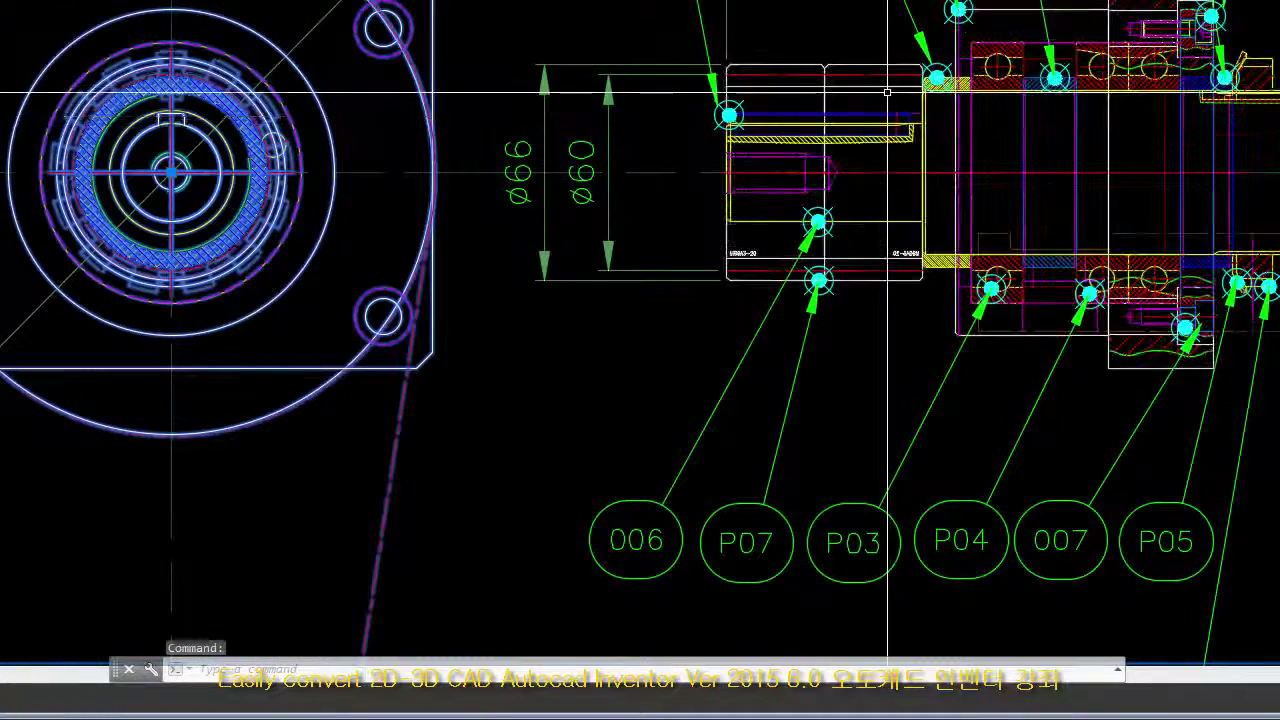
pyautogui.scroll(-3, 639, 74)
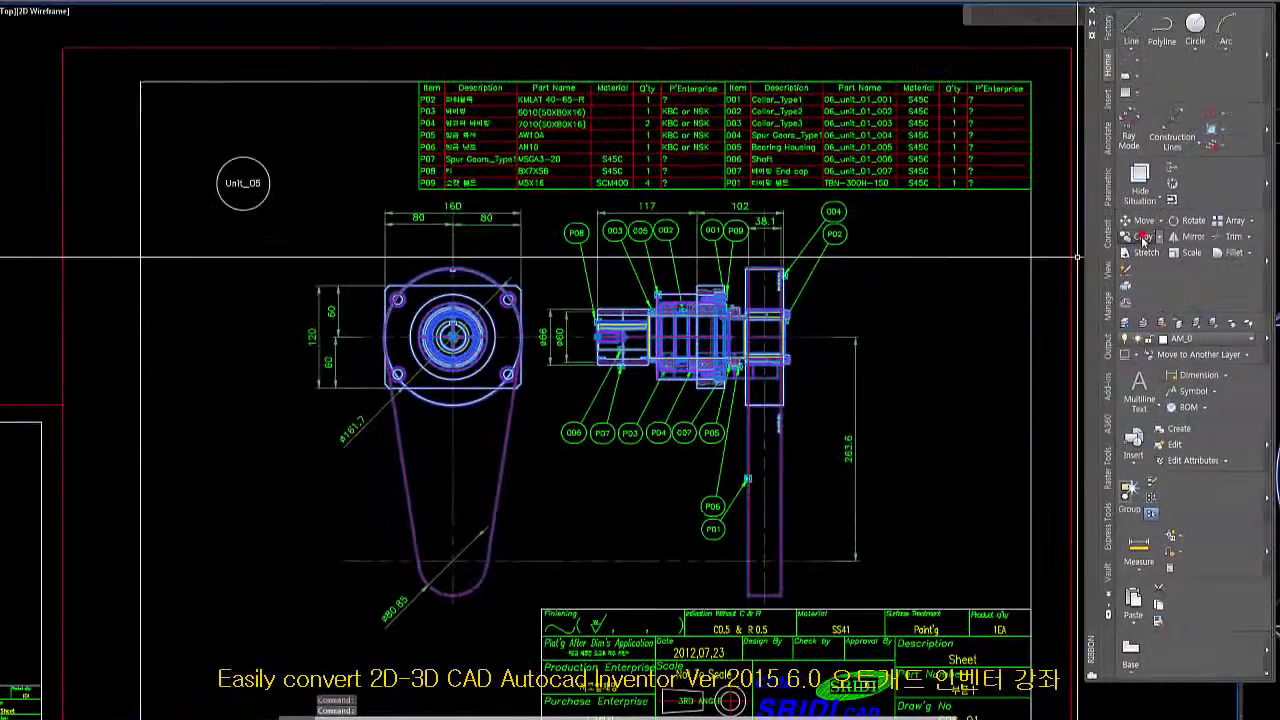
pyautogui.click(1143, 237)
pyautogui.scroll(-4, 598, 24)
pyautogui.click(675, 99)
pyautogui.click(650, 574)
pyautogui.rightClick(640, 569)
pyautogui.click(664, 580)
# - Explode the copied Unit_05 front and side views into their component parts
pyautogui.moveTo(660, 620); pyautogui.dragTo(728, 507, button='middle')
pyautogui.scroll(3, 728, 507)
pyautogui.click(735, 522)
pyautogui.click(433, 343)
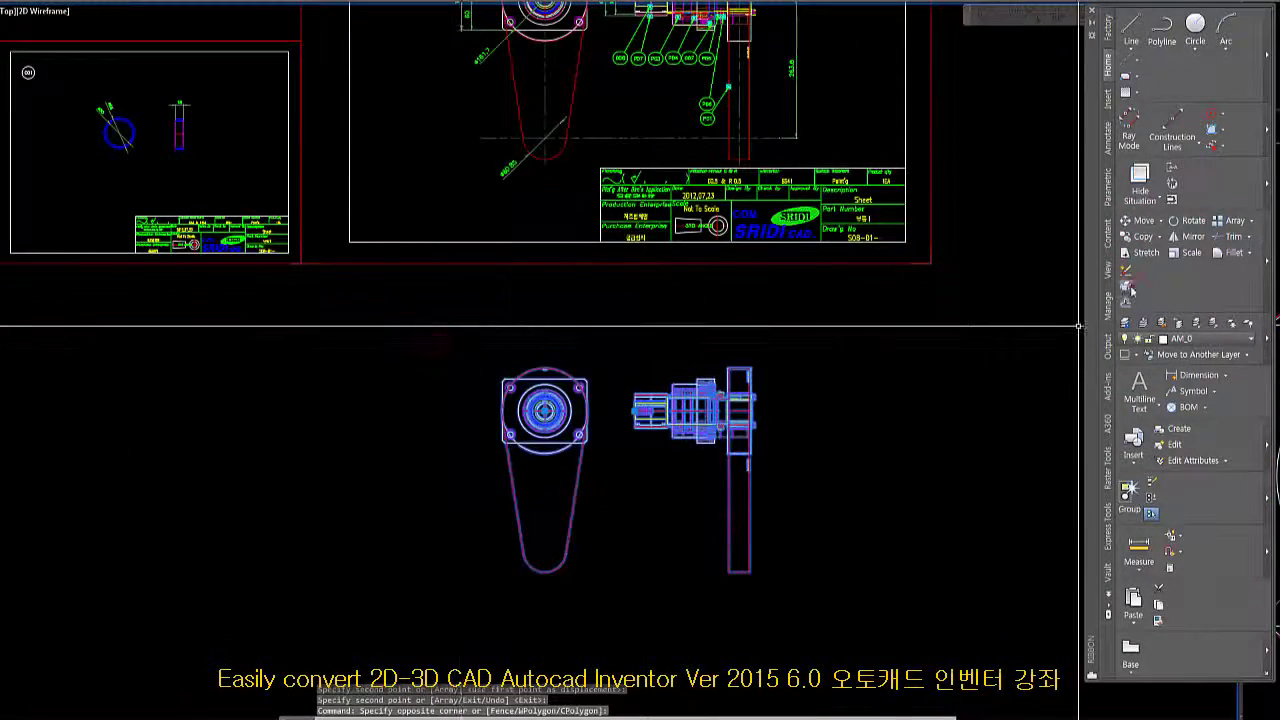
pyautogui.scroll(5, 608, 400)
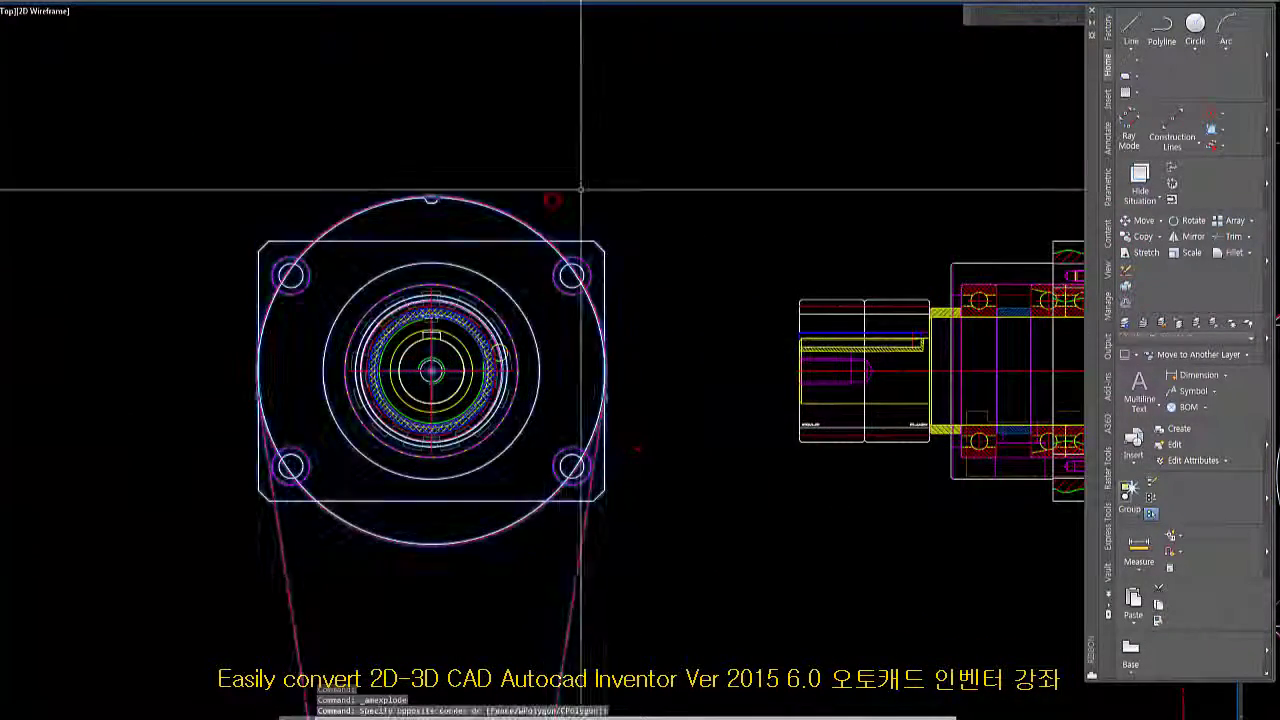
# - Erase the square flange plate, its bolt holes and the belt and pulley outline from the copied front view
pyautogui.click(583, 187)
pyautogui.rightClick(583, 187)
pyautogui.click(616, 286)
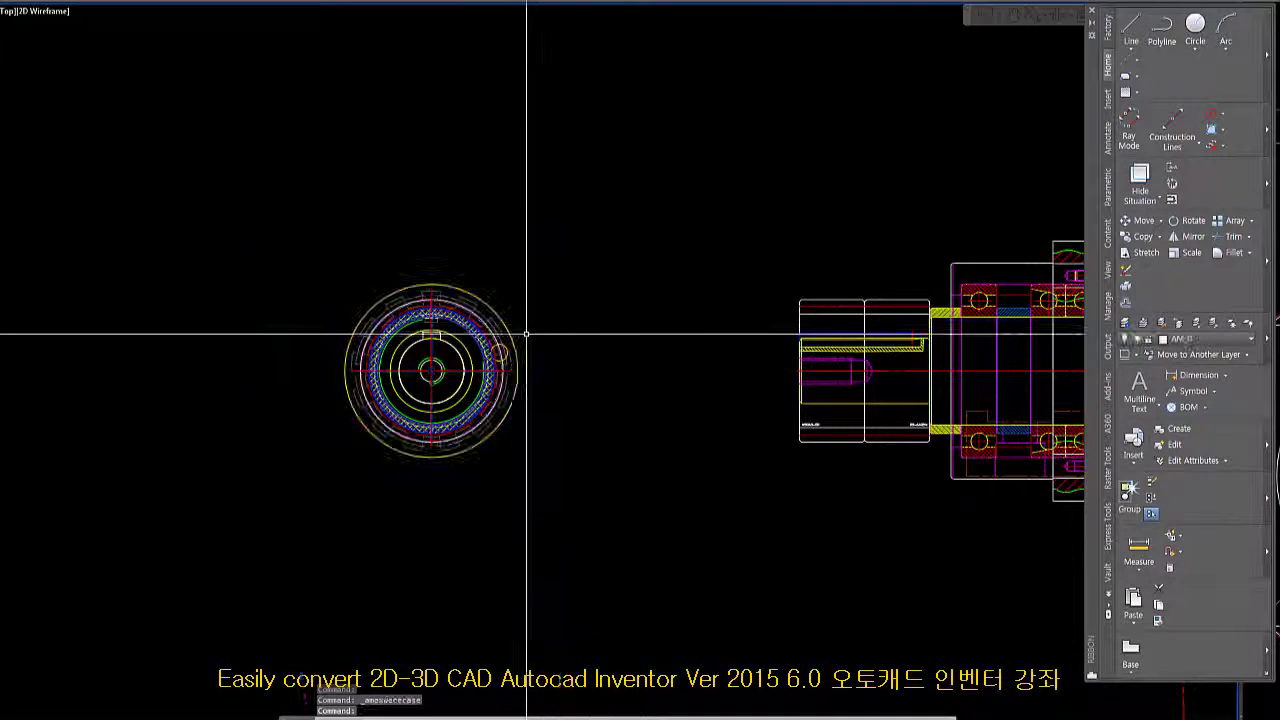
# - Check by selection which elements belong to the gear block around the keyed bore in the front view
pyautogui.scroll(3, 460, 345)
pyautogui.click(441, 348)
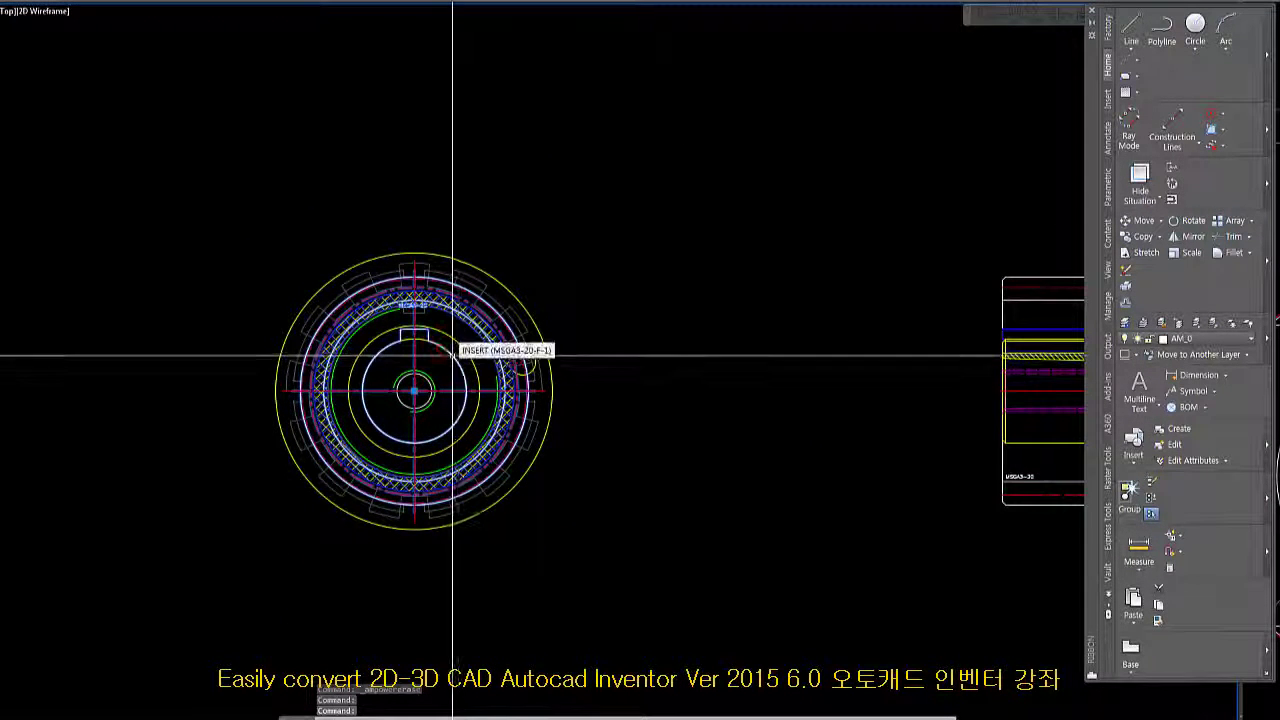
pyautogui.press('Escape')
pyautogui.press('Escape')
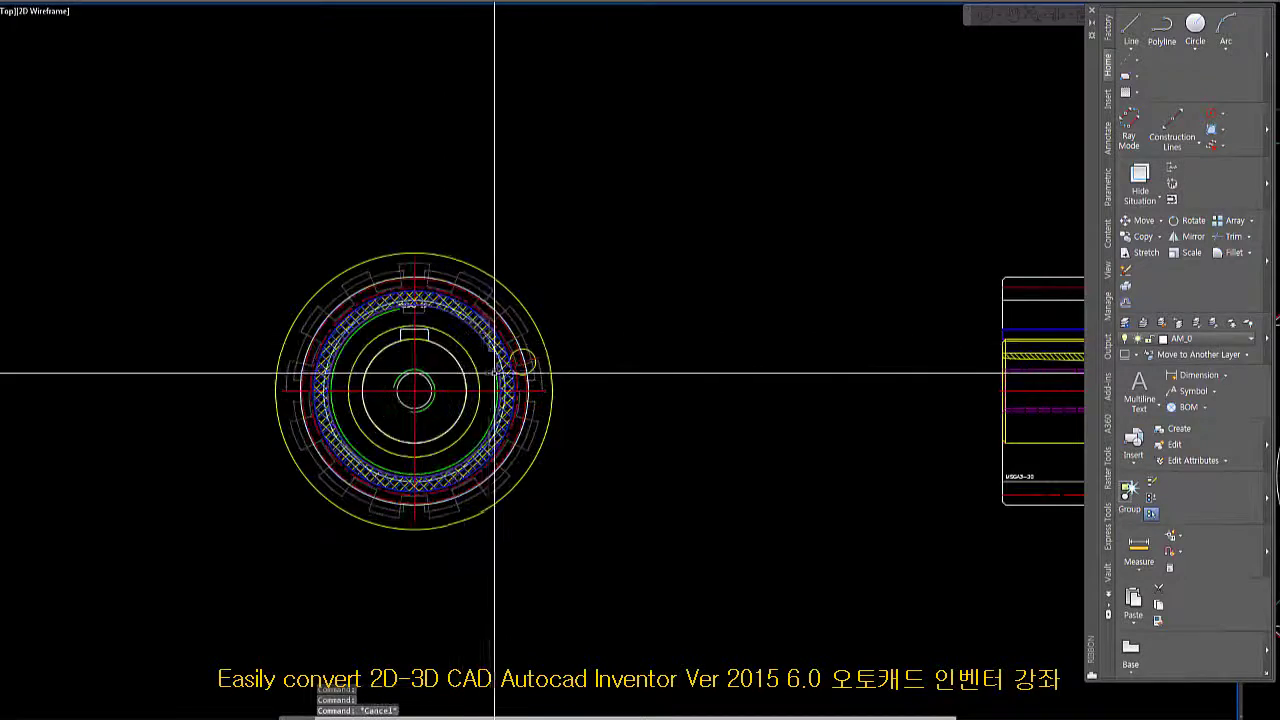
# - Move the toothed lock washer and shaft circles horizontally out of the gear's front view, beside the shaft's side view
pyautogui.scroll(-5, 476, 365)
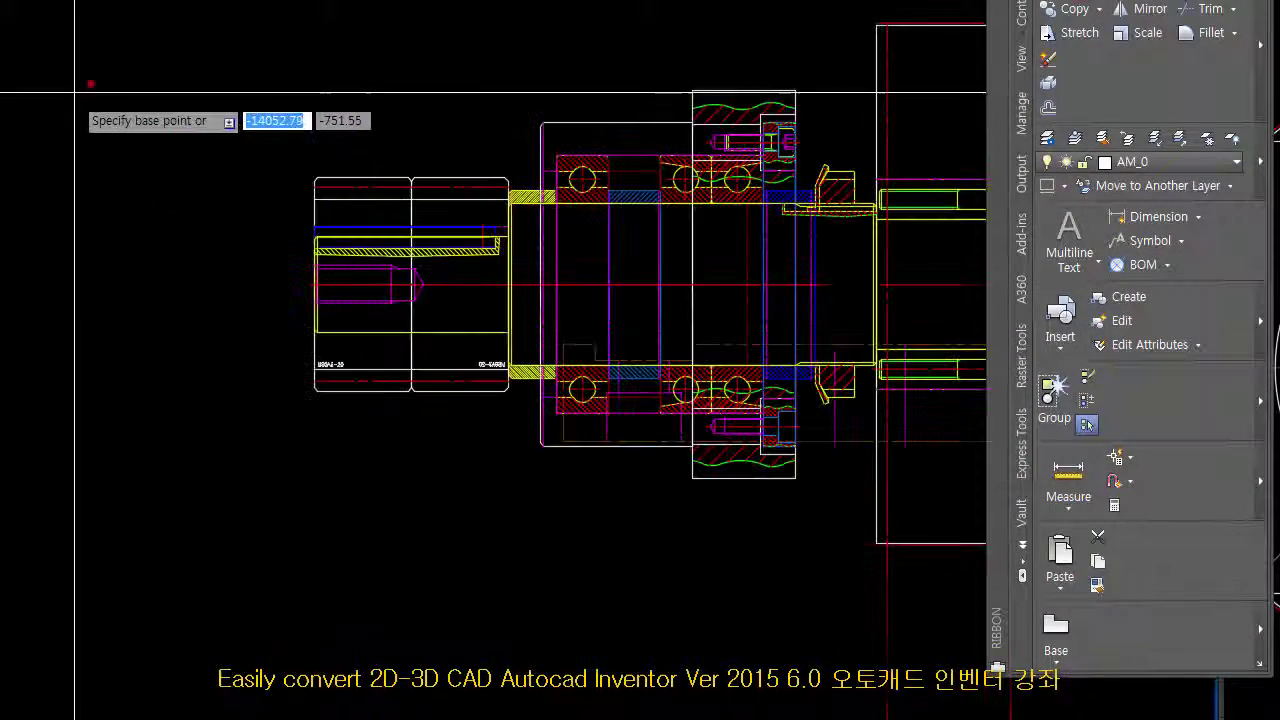
pyautogui.click(82, 88)
pyautogui.click(453, 64)
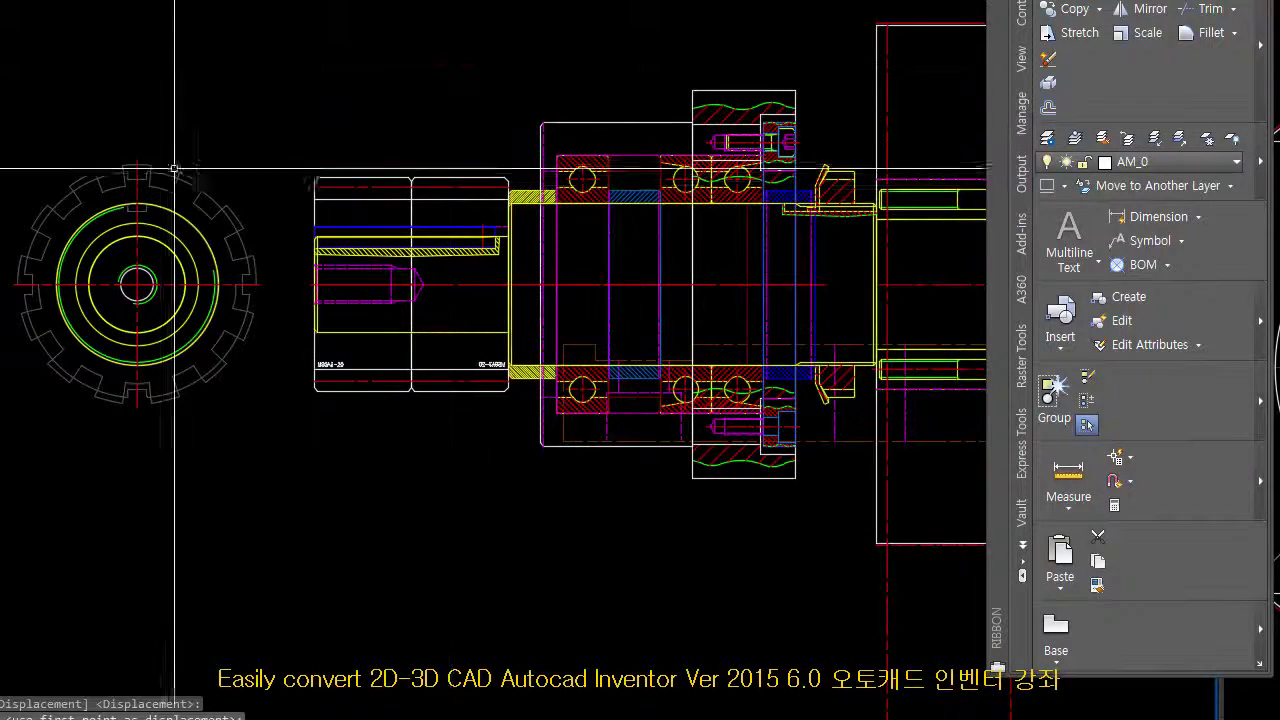
# - Erase the spur gear covering the keyed shaft end in the copied side view
pyautogui.moveTo(149, 181)
pyautogui.mouseDown(button='middle')
pyautogui.moveTo(226, 148)
pyautogui.moveTo(227, 67)
pyautogui.mouseUp(button='middle')
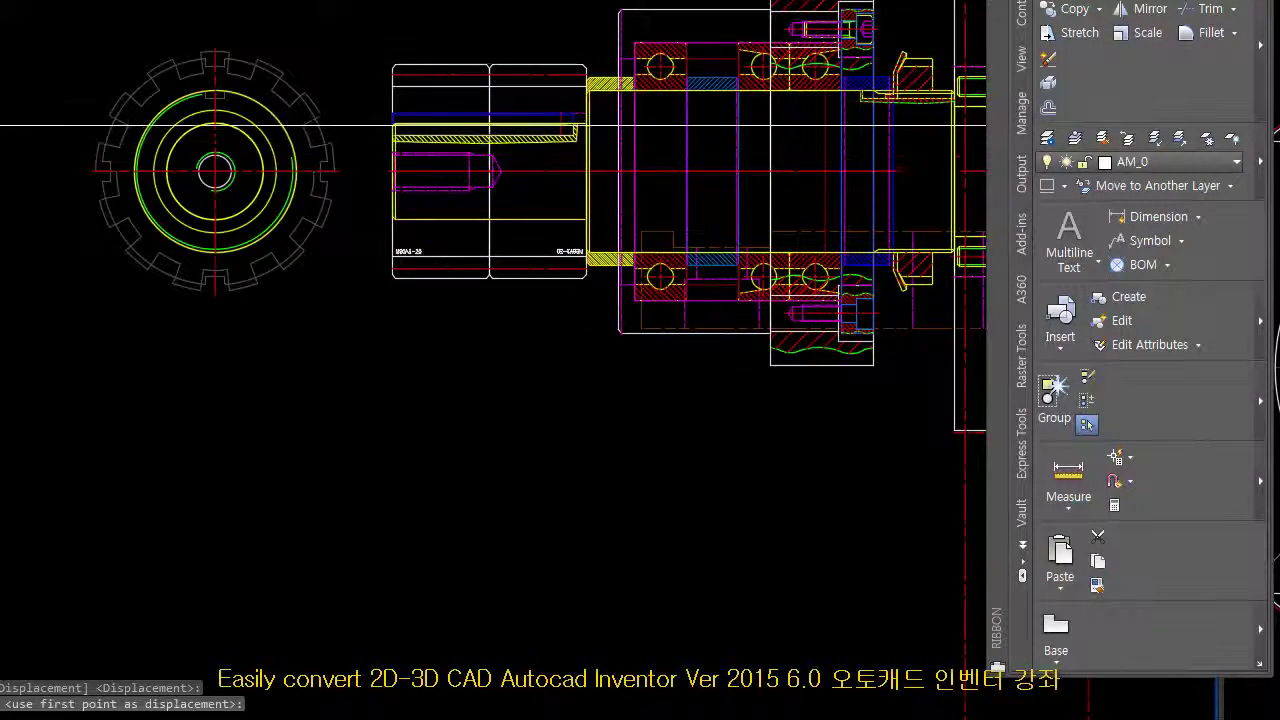
pyautogui.click(531, 97)
pyautogui.click(434, 26)
pyautogui.press('Delete')
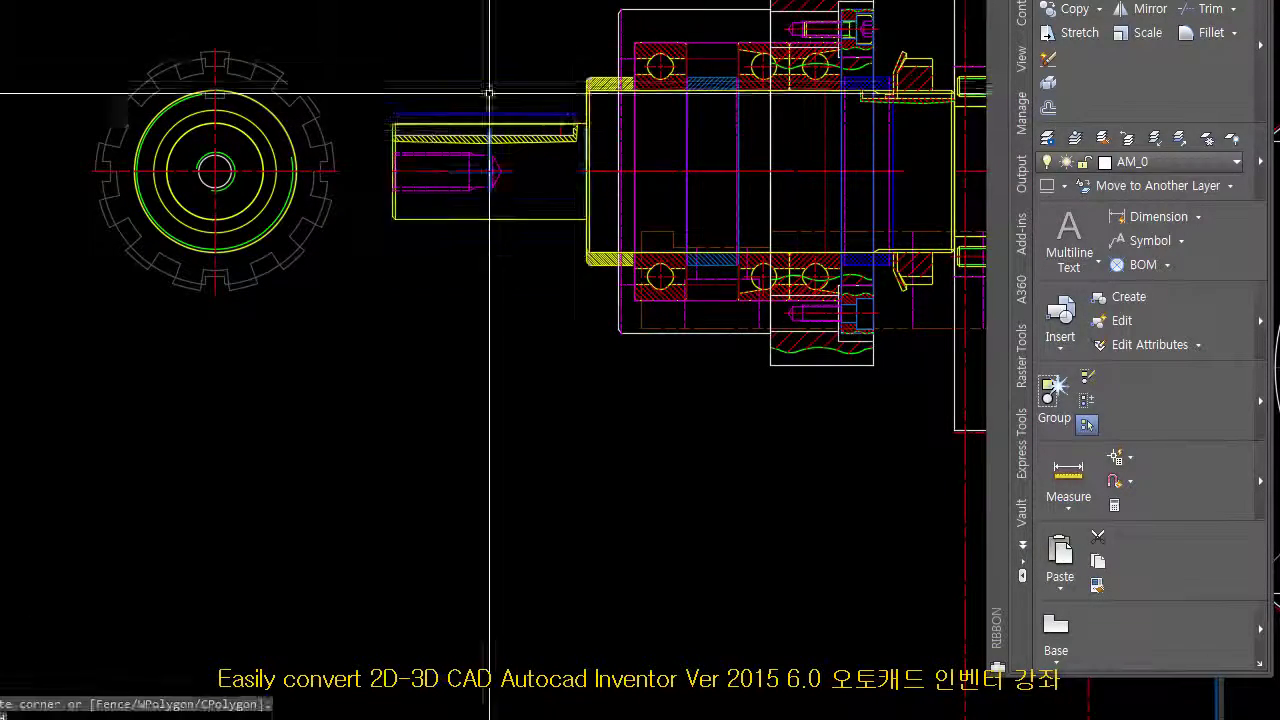
# - Check by selection how the shaft, key and lock washer are grouped in the copied side view
pyautogui.moveTo(572, 130)
pyautogui.mouseDown(button='middle')
pyautogui.moveTo(365, 124)
pyautogui.moveTo(242, 102)
pyautogui.mouseUp(button='middle')
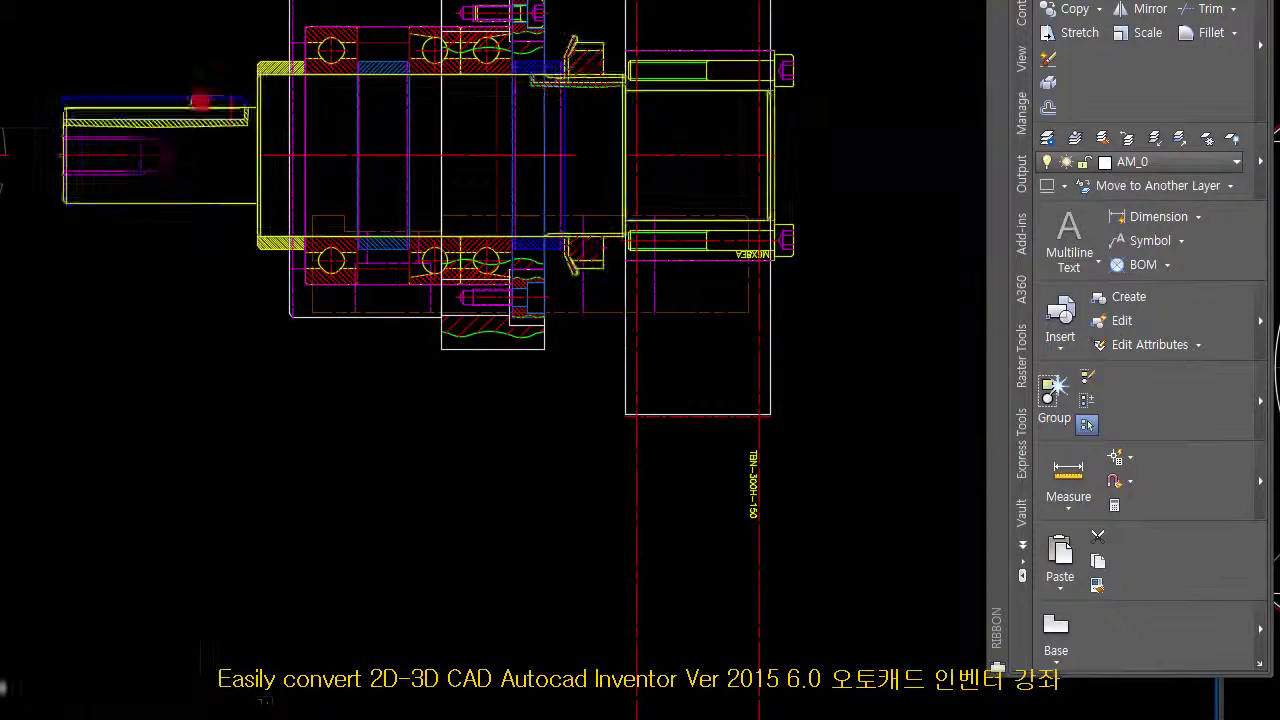
pyautogui.doubleClick(200, 101)
pyautogui.click(385, 351)
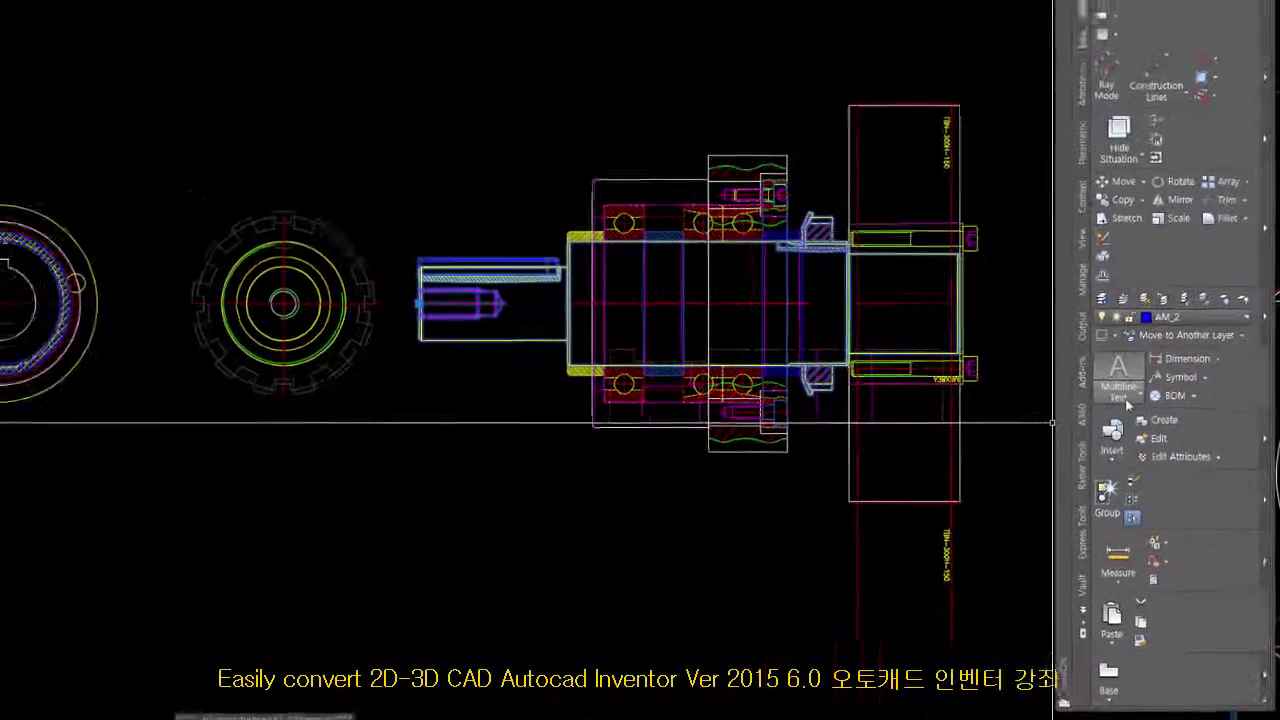
pyautogui.press('Escape')
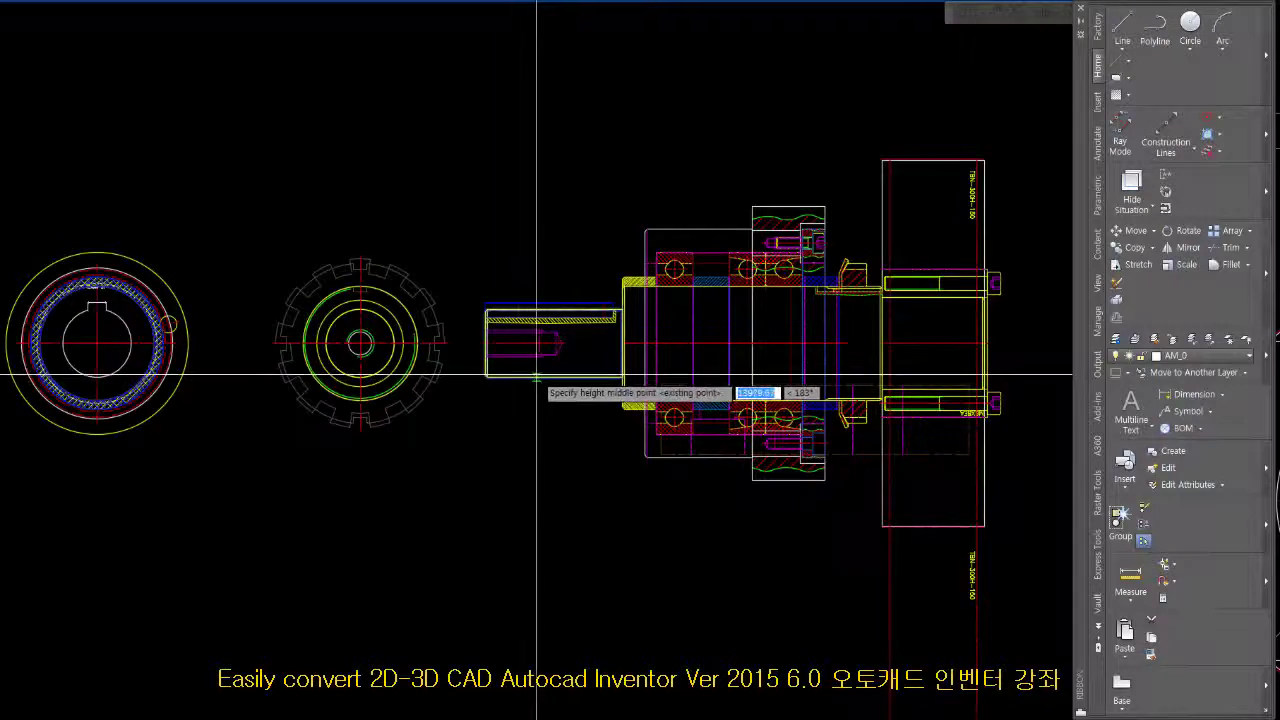
# - Try to power-edit the shaft end's height midpoint and full base, and undo the edit
pyautogui.scroll(4, 510, 378)
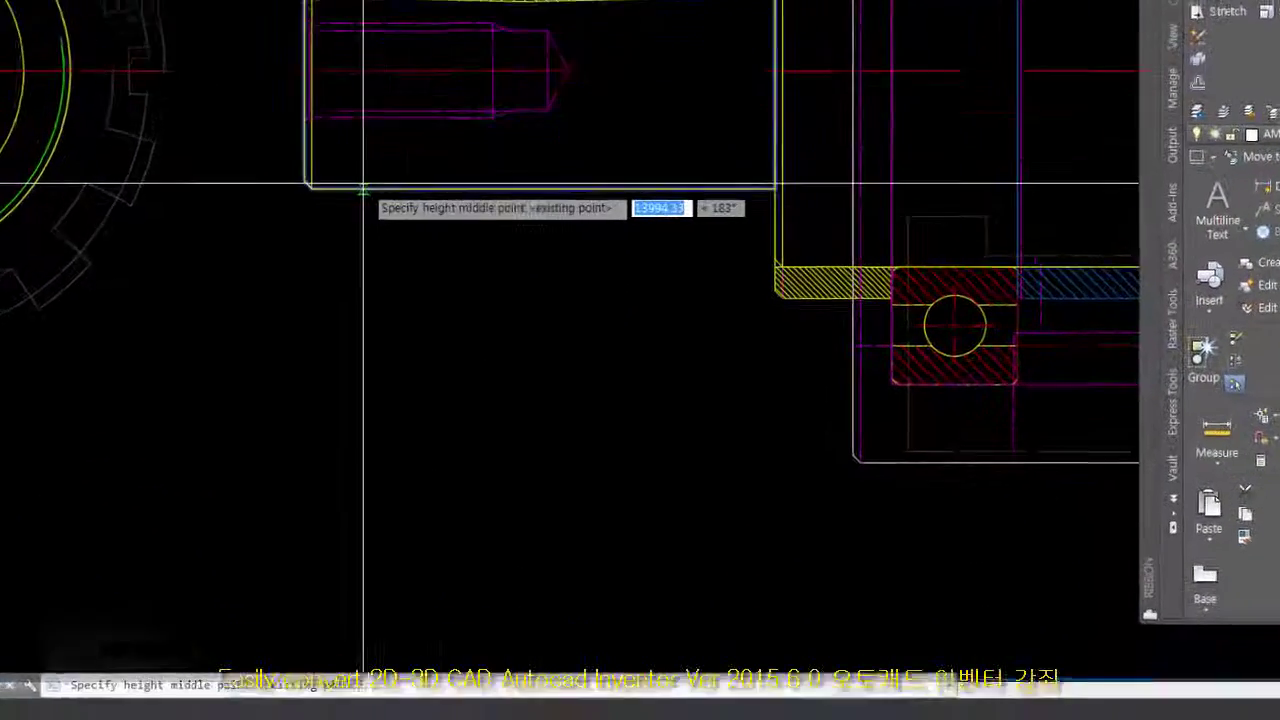
pyautogui.click(359, 181)
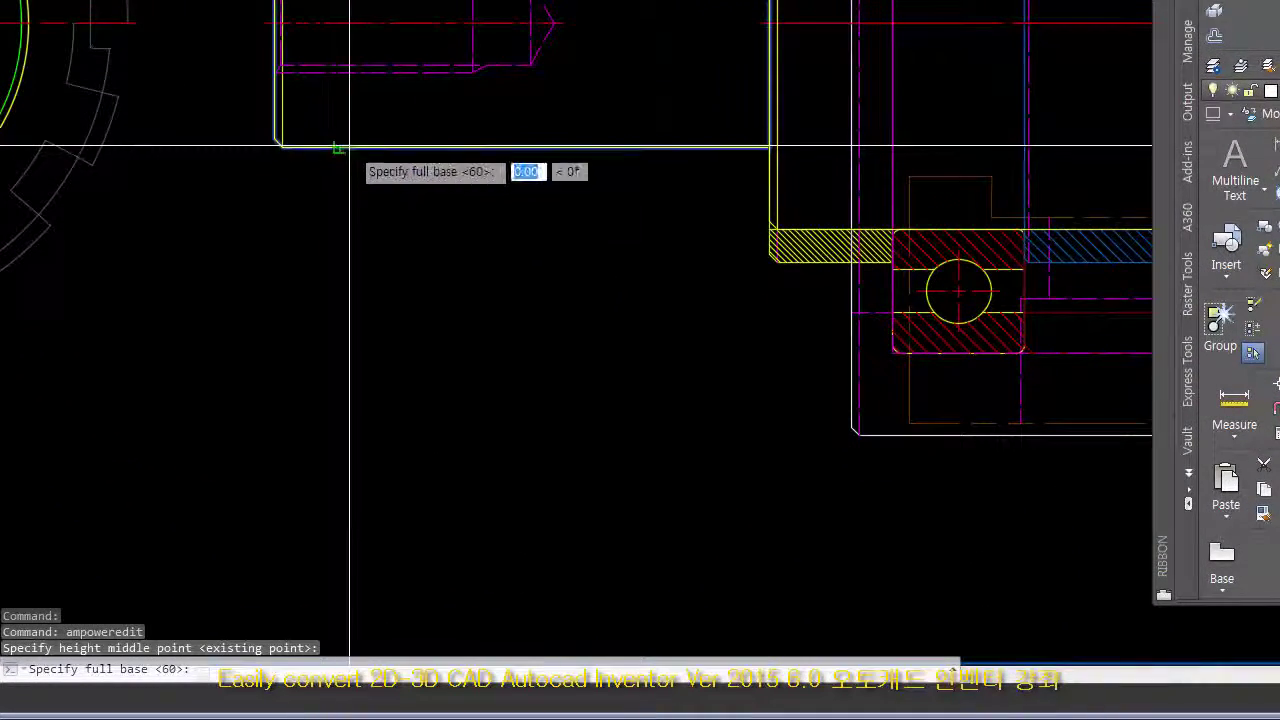
pyautogui.click(440, 192)
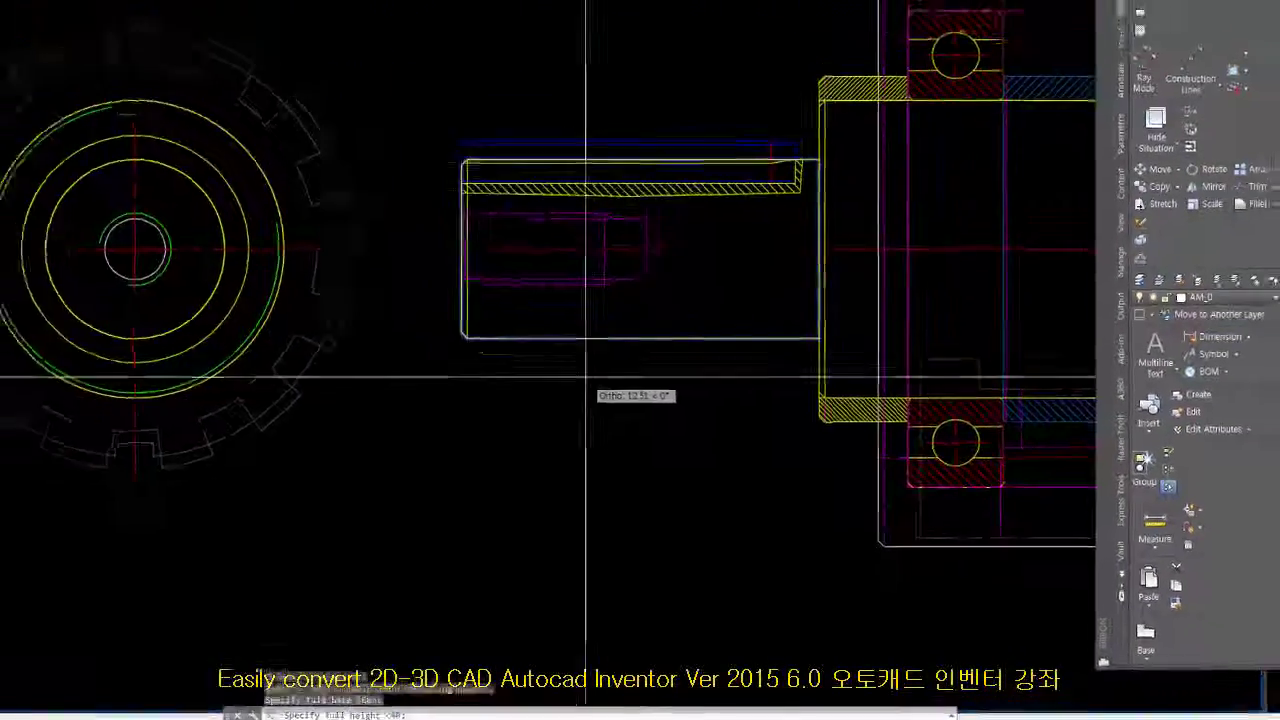
pyautogui.press('Return')
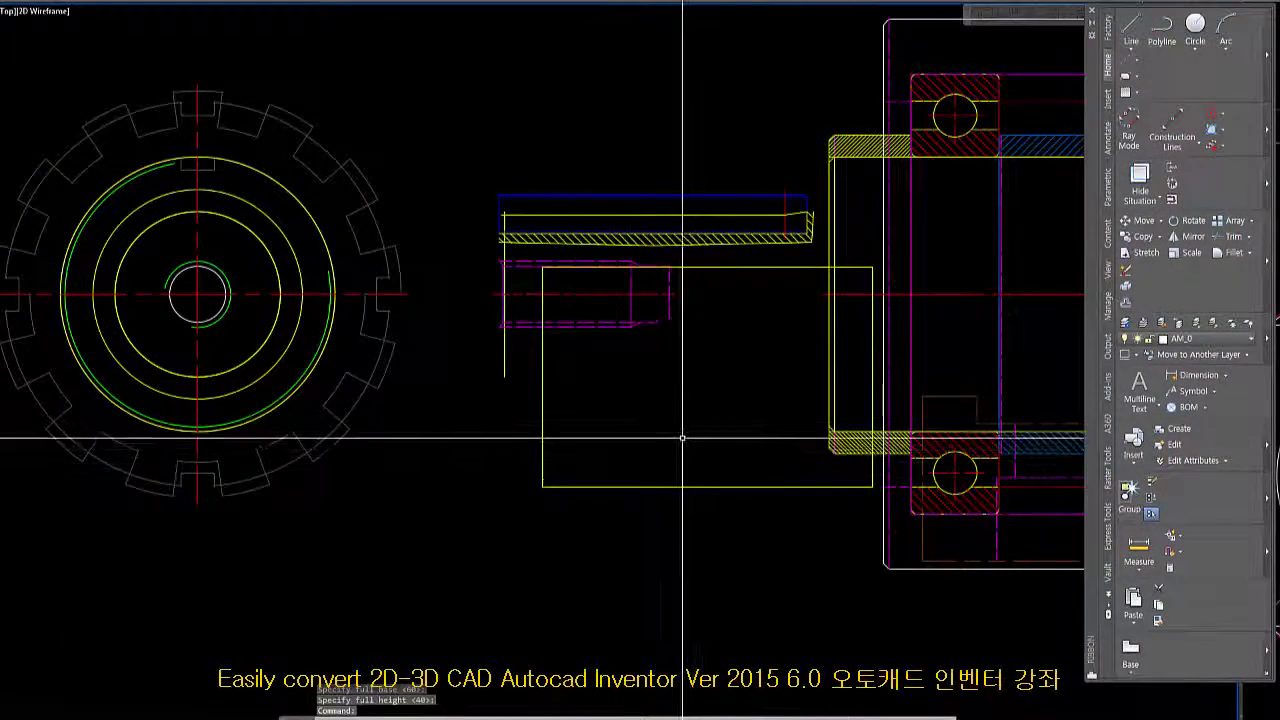
pyautogui.hotkey('ctrl', 'z')
# - Explode the moved lock washer and shaft end view
pyautogui.scroll(-3, 680, 432)
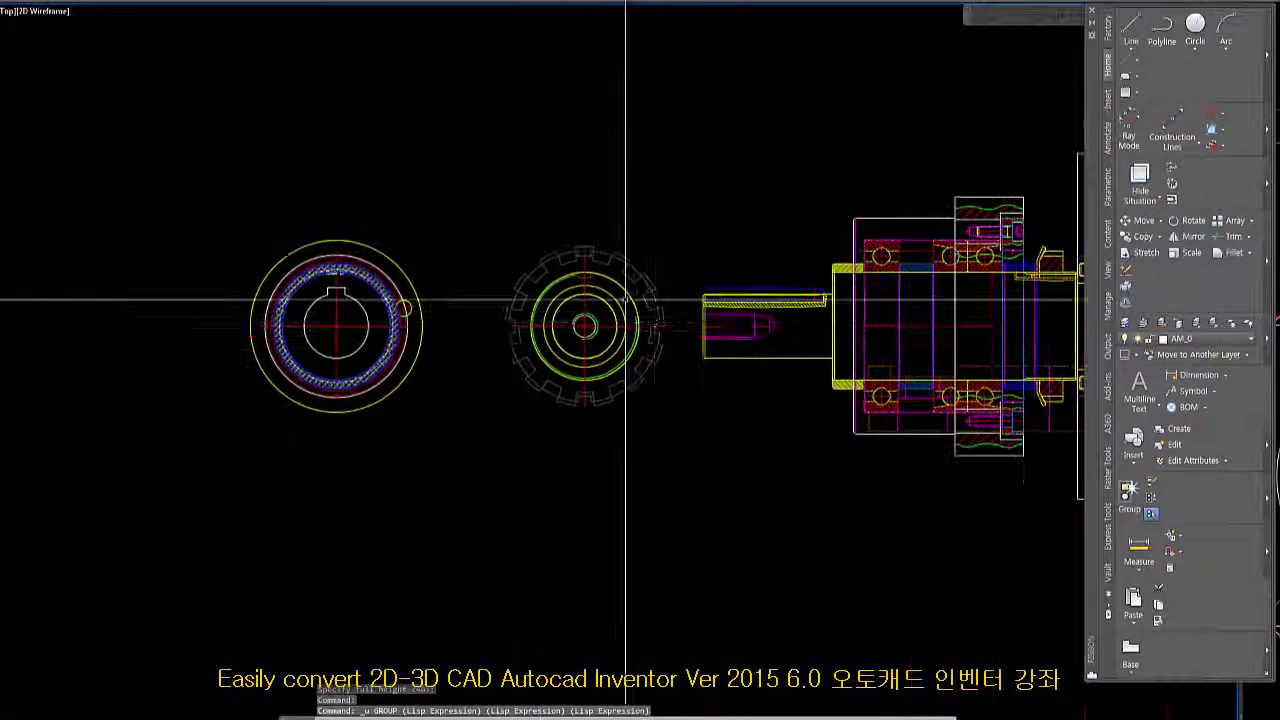
pyautogui.scroll(3, 570, 290)
pyautogui.click(604, 254)
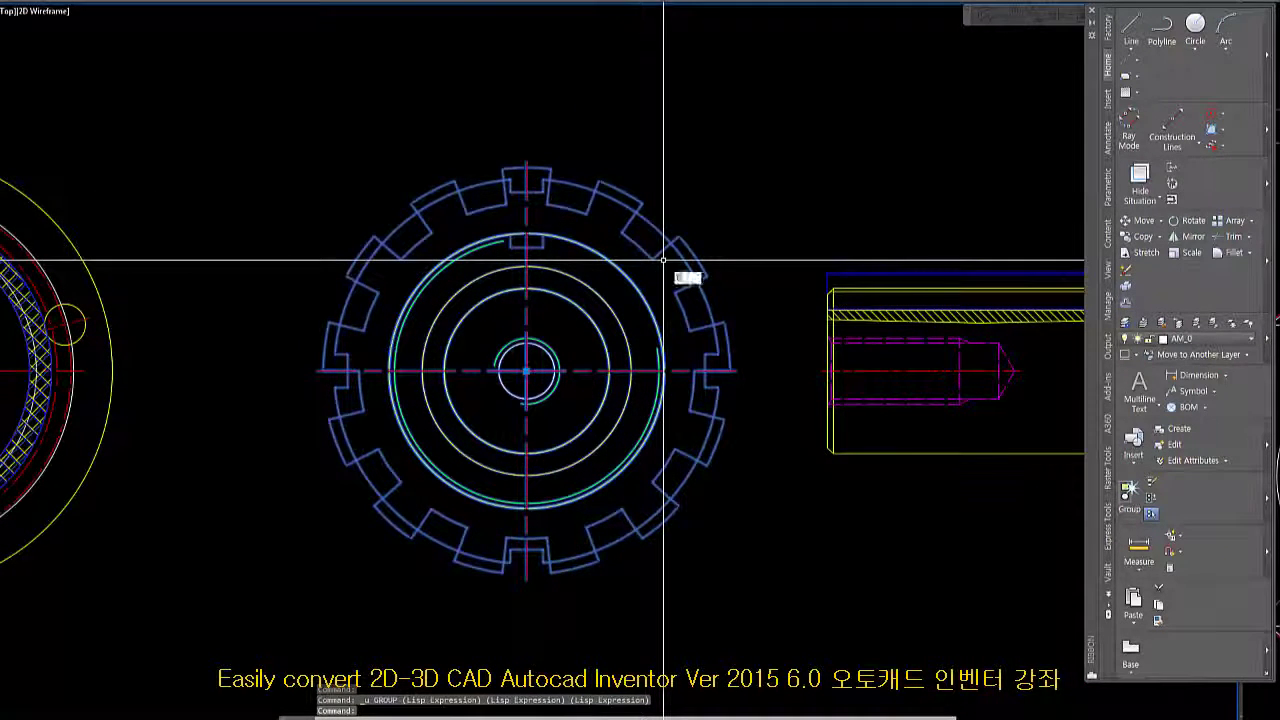
pyautogui.write('EXPLODE')
pyautogui.press('Return')
pyautogui.scroll(-3, 459, 372)
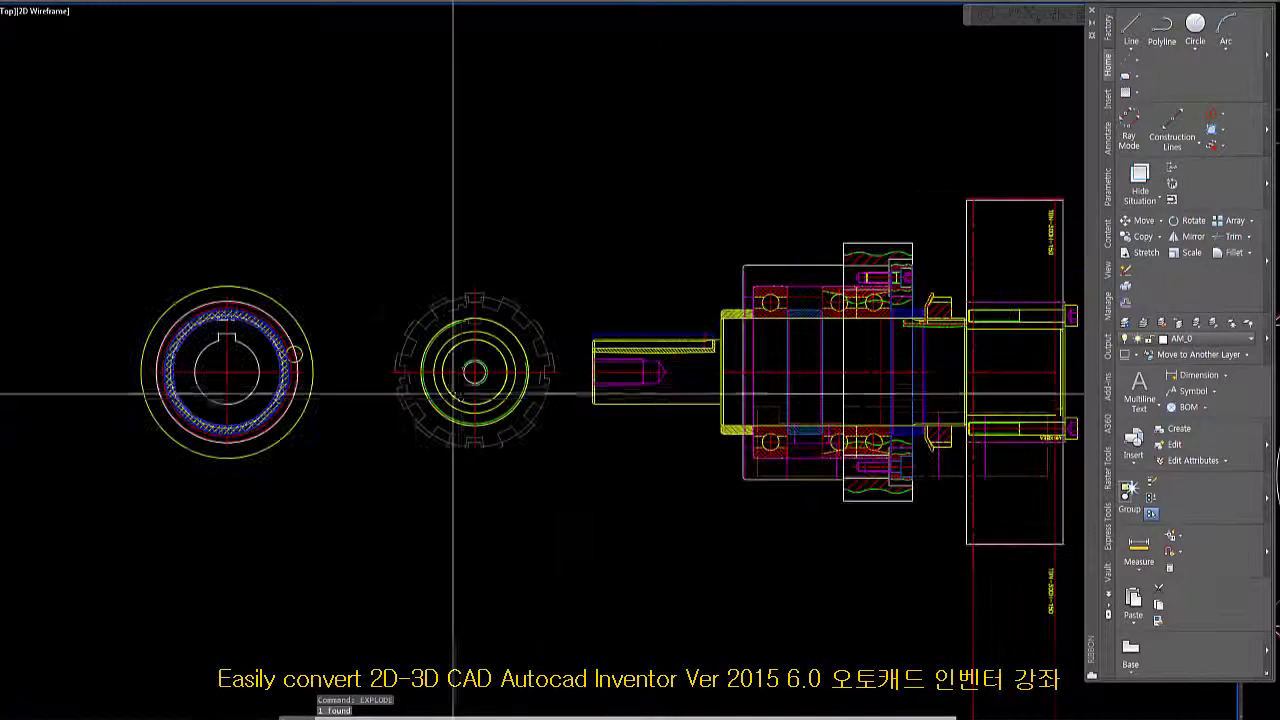
# - Explode the MSGA3-20-F-1 gear end view block and check by selection that its bore outline is separate
pyautogui.moveTo(247, 373); pyautogui.dragTo(309, 351, button='middle')
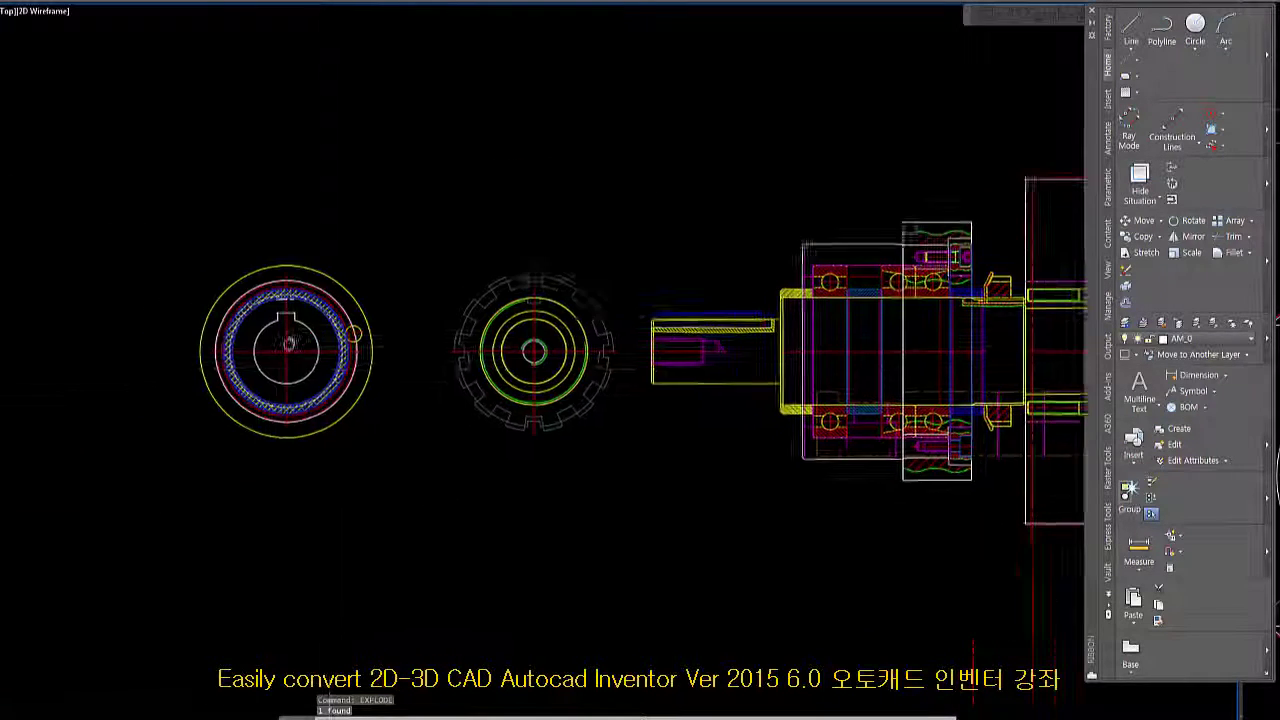
pyautogui.click(311, 325)
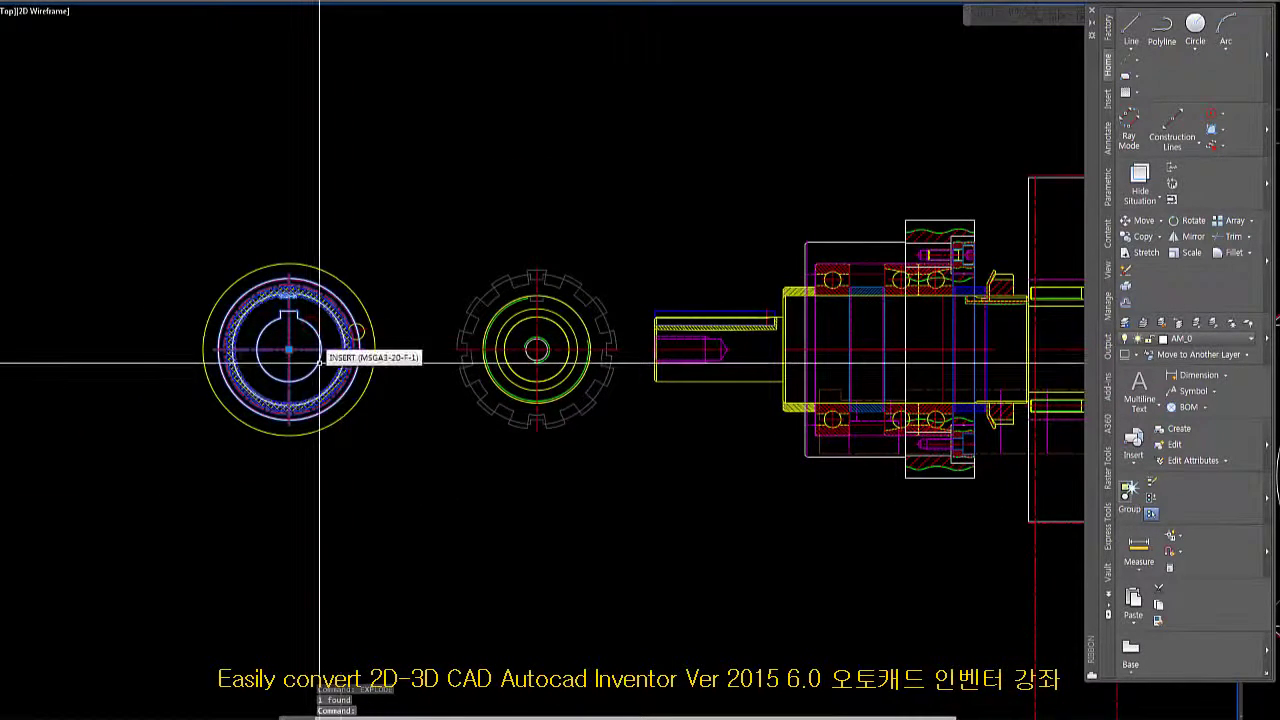
pyautogui.write('EXPLOD')
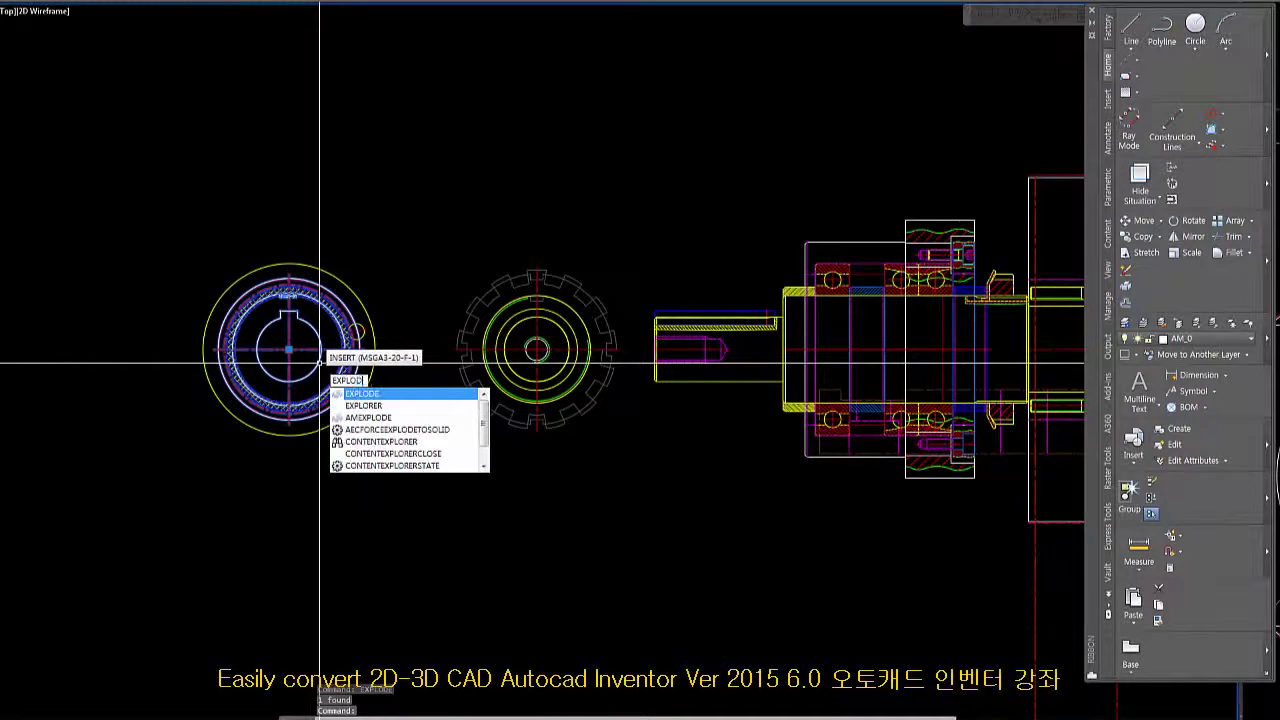
pyautogui.press('Return')
pyautogui.scroll(3, 325, 340)
pyautogui.click(337, 301)
pyautogui.press('Escape')
pyautogui.press('Escape')
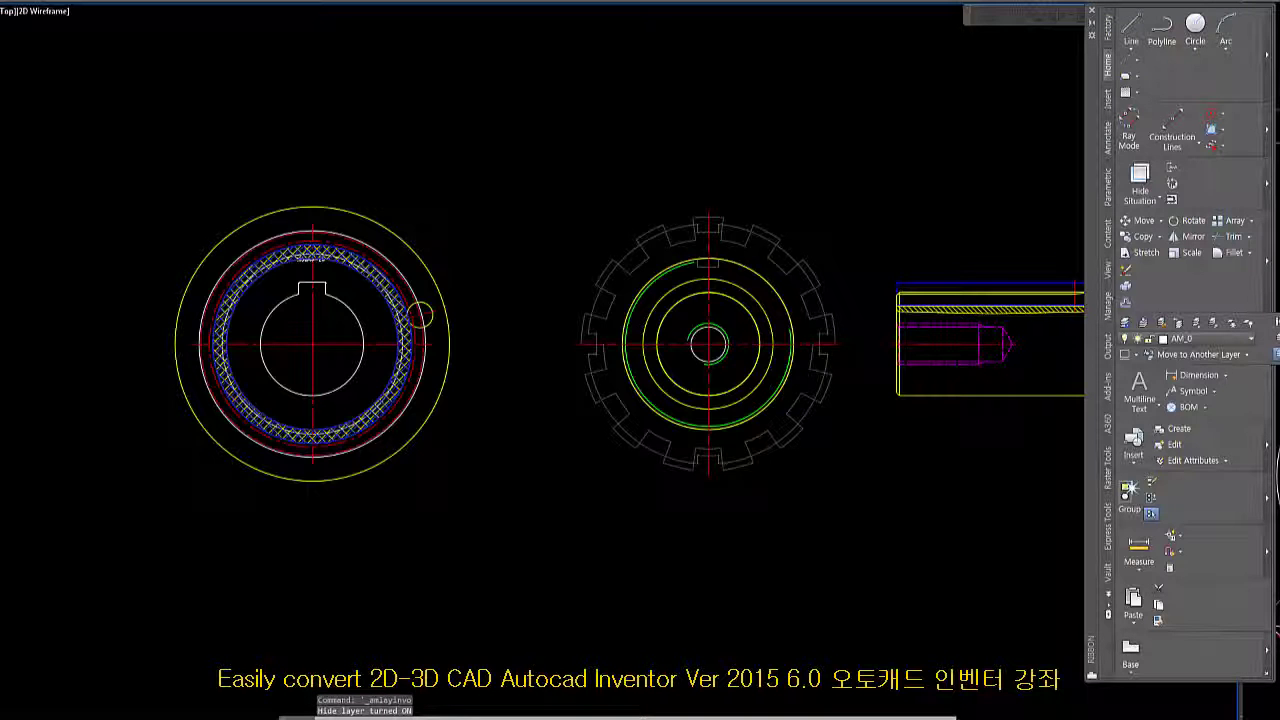
# - Check by selection how the keyway edges and bore arc of the MSGA3-20 gear end view are separated
pyautogui.click(1276, 355)
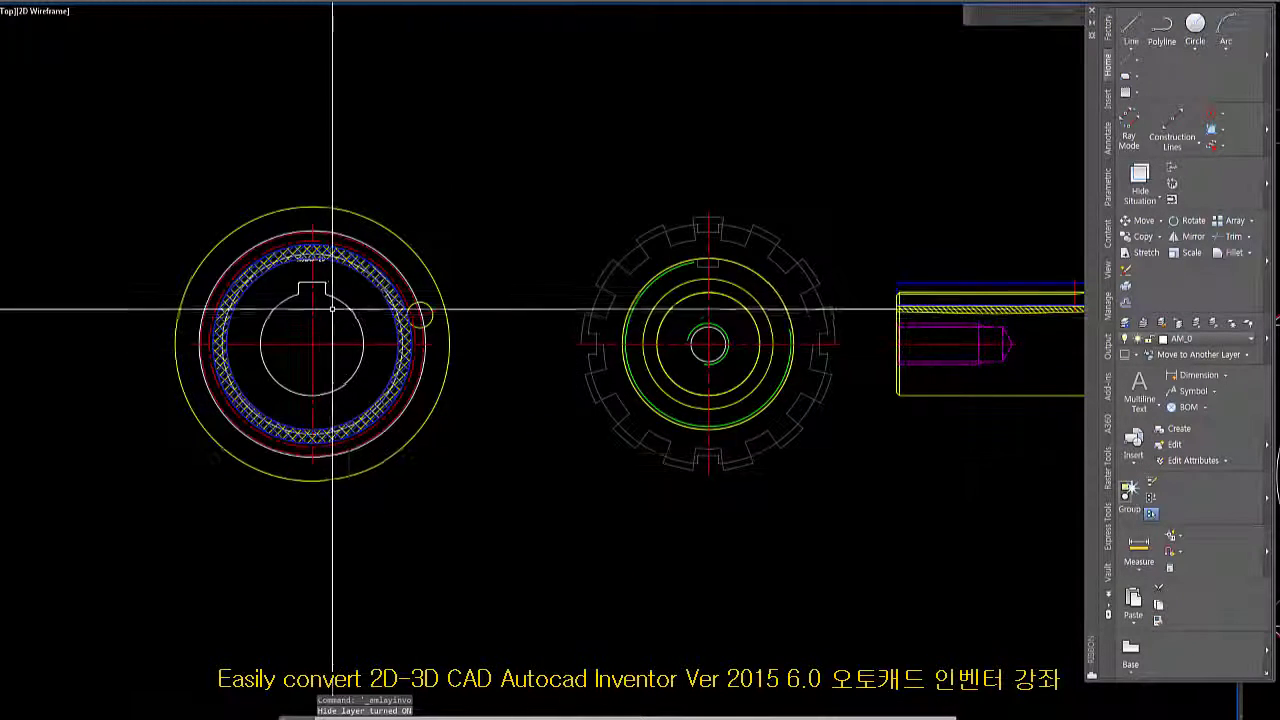
pyautogui.moveTo(371, 330)
pyautogui.mouseDown(button='middle')
pyautogui.moveTo(311, 336)
pyautogui.moveTo(133, 291)
pyautogui.mouseUp(button='middle')
pyautogui.scroll(-2, 336, 300)
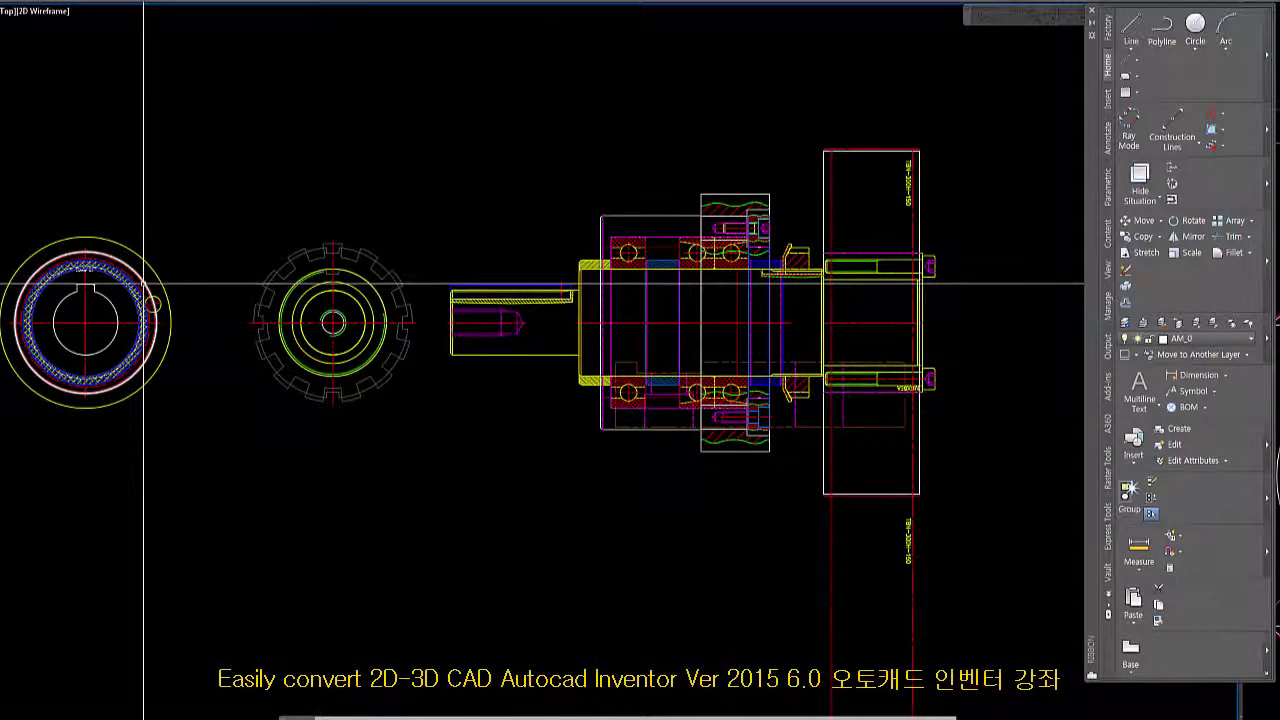
pyautogui.scroll(8, 92, 291)
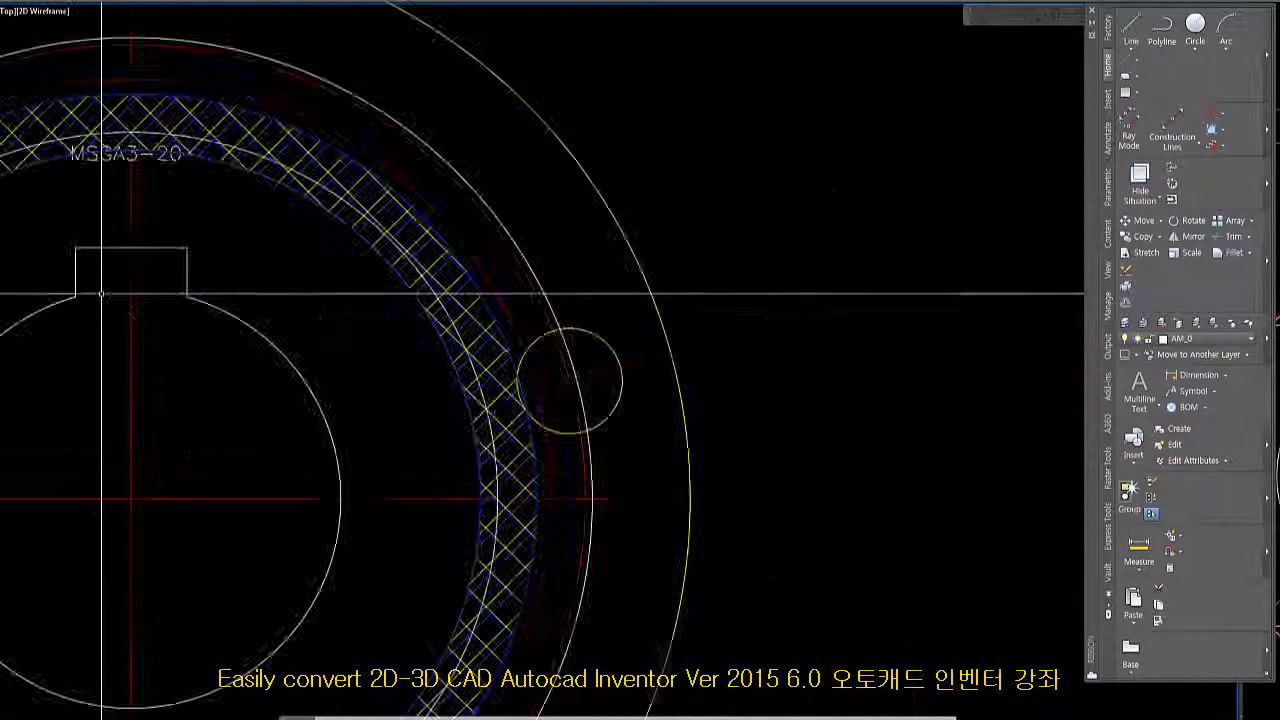
pyautogui.click(314, 278)
pyautogui.click(234, 257)
pyautogui.scroll(-10, 214, 265)
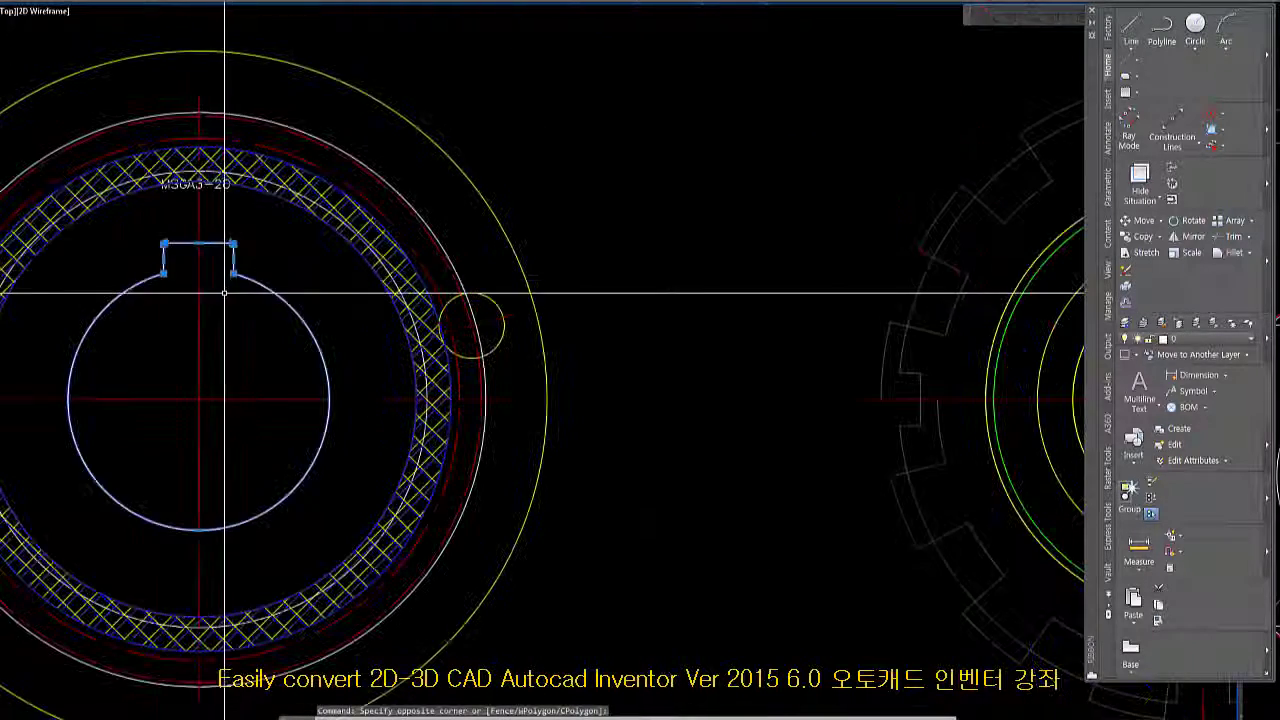
pyautogui.moveTo(320, 371); pyautogui.dragTo(292, 375, button='middle')
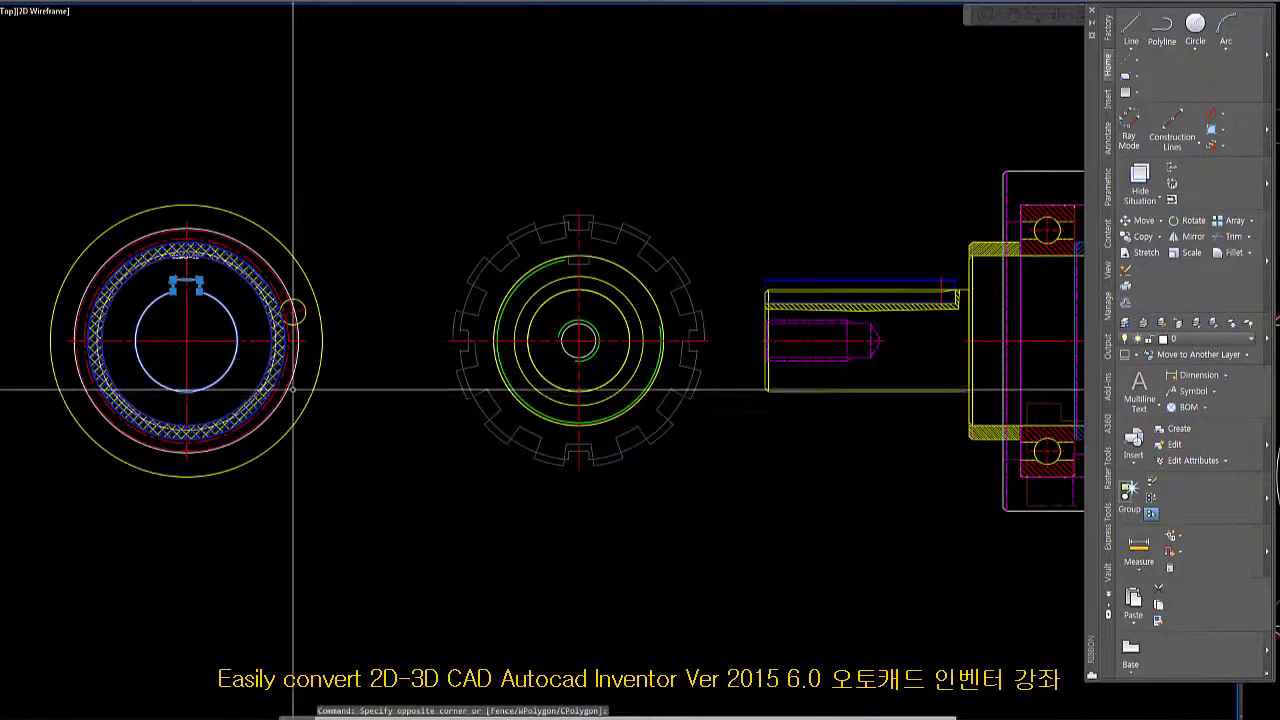
pyautogui.moveTo(559, 424); pyautogui.dragTo(461, 412, button='middle')
pyautogui.press('Escape')
pyautogui.moveTo(764, 419); pyautogui.dragTo(771, 443, button='middle')
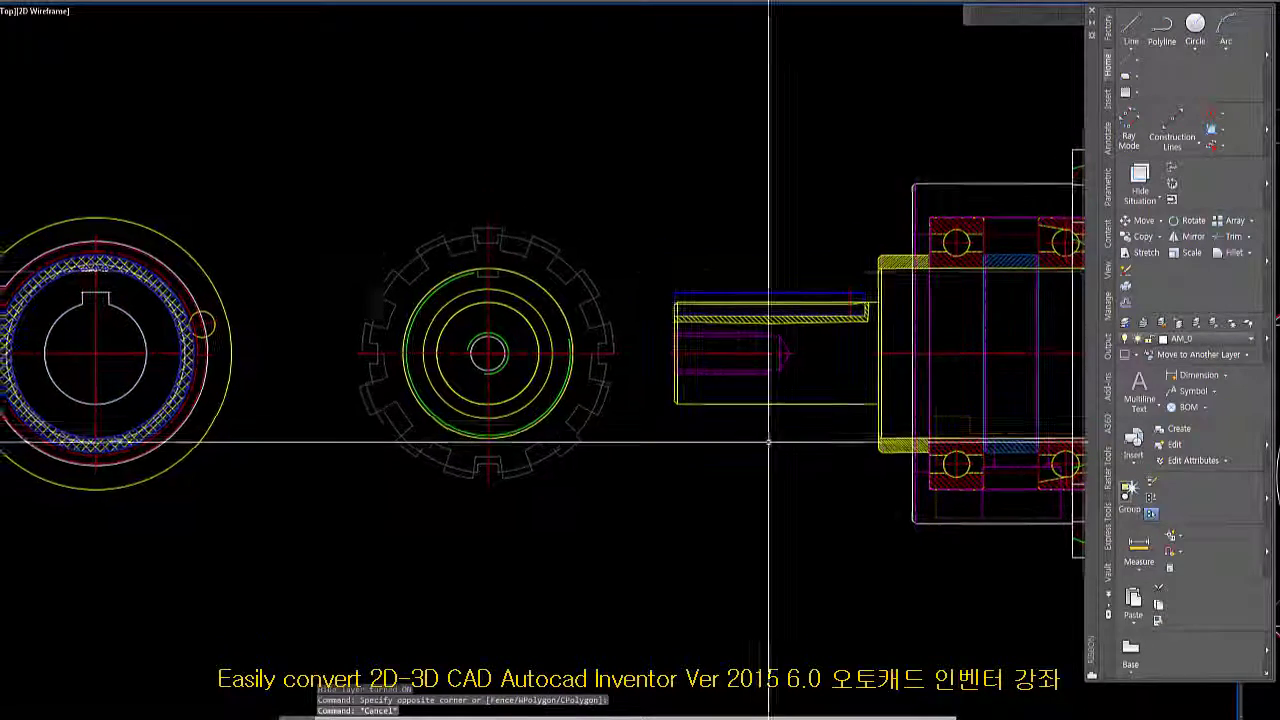
# - Draw a horizontal line projecting the shaft keyway's bottom edge from the shaft end across the gear end view's bore
pyautogui.click(1131, 27)
pyautogui.scroll(6, 690, 307)
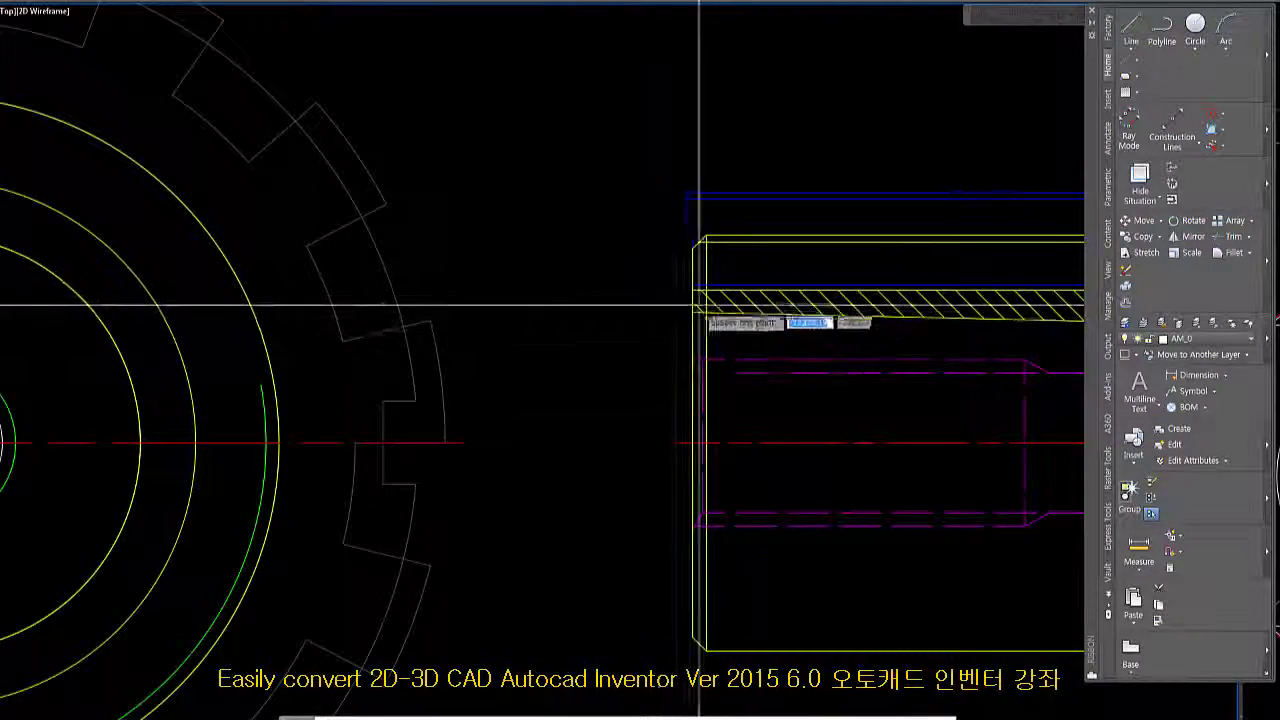
pyautogui.scroll(-8, 706, 270)
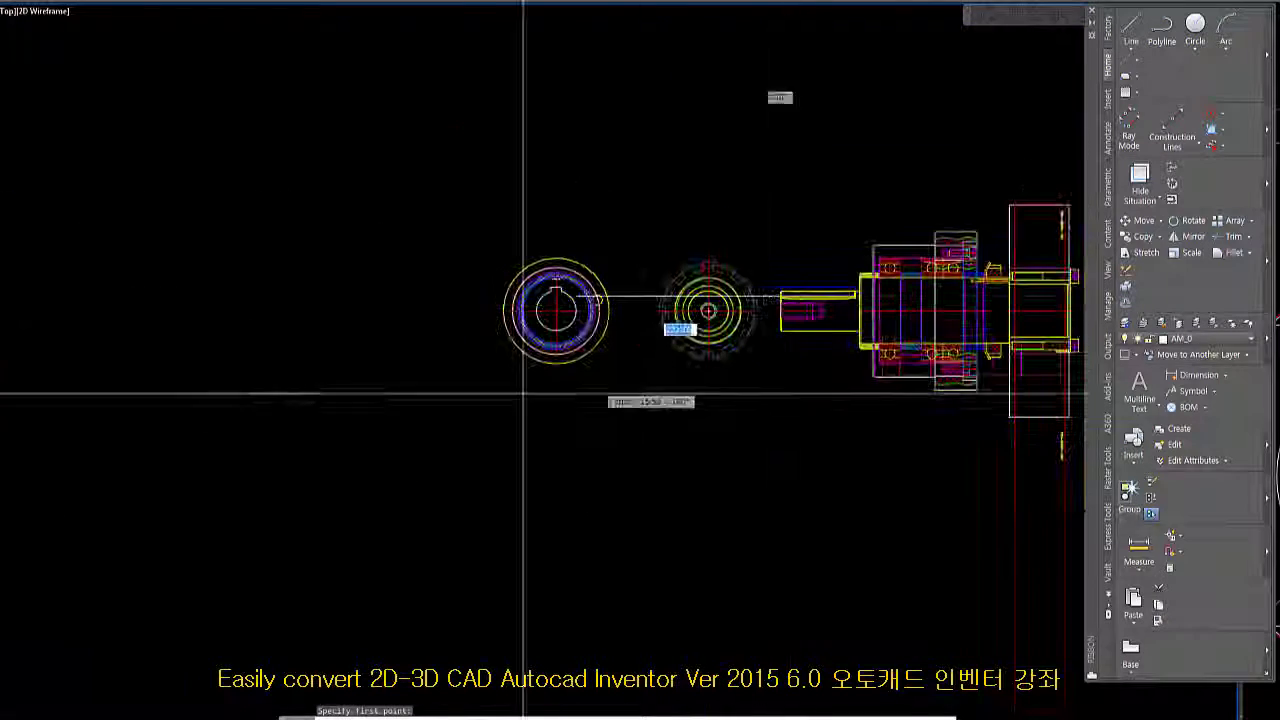
pyautogui.click(448, 401)
pyautogui.rightClick(448, 403)
pyautogui.click(484, 413)
# - Draw two vertical lines extending both keyway sides down past the projected line inside the bore
pyautogui.moveTo(697, 375); pyautogui.dragTo(656, 405, button='middle')
pyautogui.scroll(5, 715, 336)
pyautogui.scroll(2, 727, 331)
pyautogui.scroll(-4, 692, 338)
pyautogui.moveTo(432, 359); pyautogui.dragTo(503, 366, button='middle')
pyautogui.scroll(4, 466, 336)
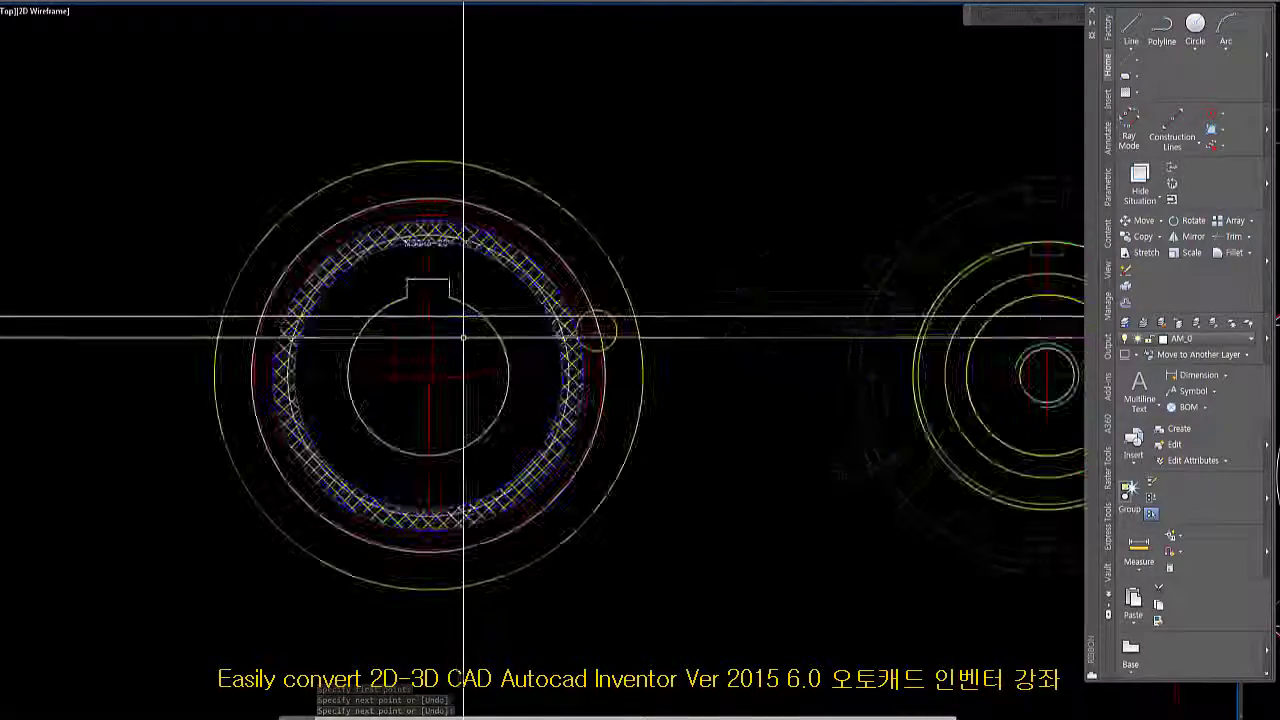
pyautogui.scroll(2, 466, 336)
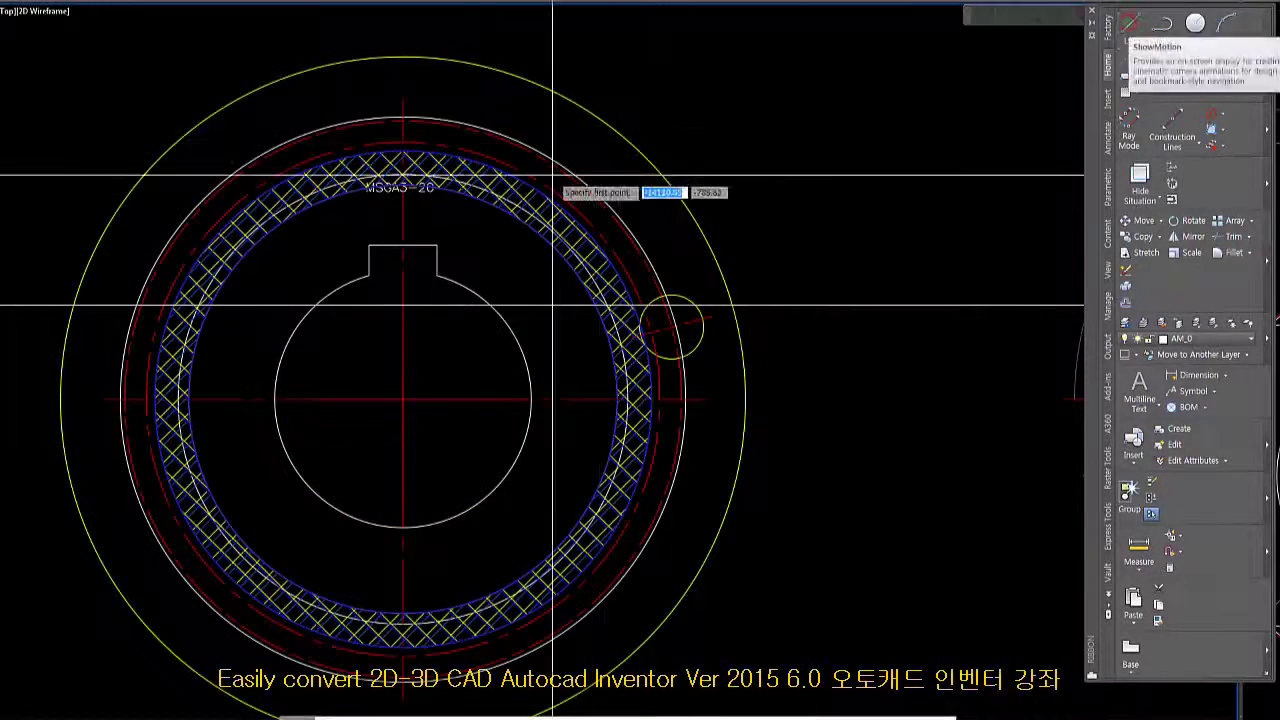
pyautogui.scroll(4, 464, 251)
pyautogui.rightClick(410, 460)
pyautogui.click(429, 489)
pyautogui.rightClick(357, 349)
pyautogui.click(385, 363)
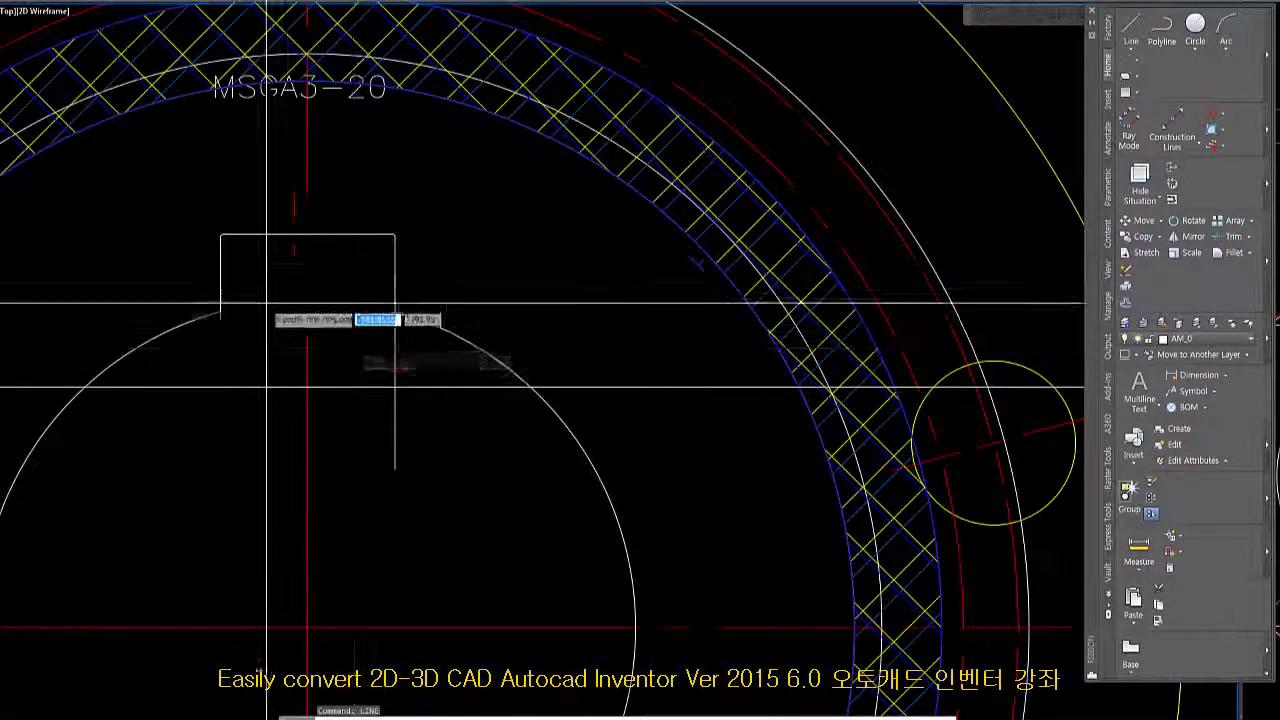
pyautogui.click(215, 278)
pyautogui.click(214, 486)
pyautogui.rightClick(214, 486)
pyautogui.click(246, 496)
# - Trim the keyway side lines outside the bore arc and below the projected line to form a slot cut into the circle
pyautogui.scroll(-8, 268, 463)
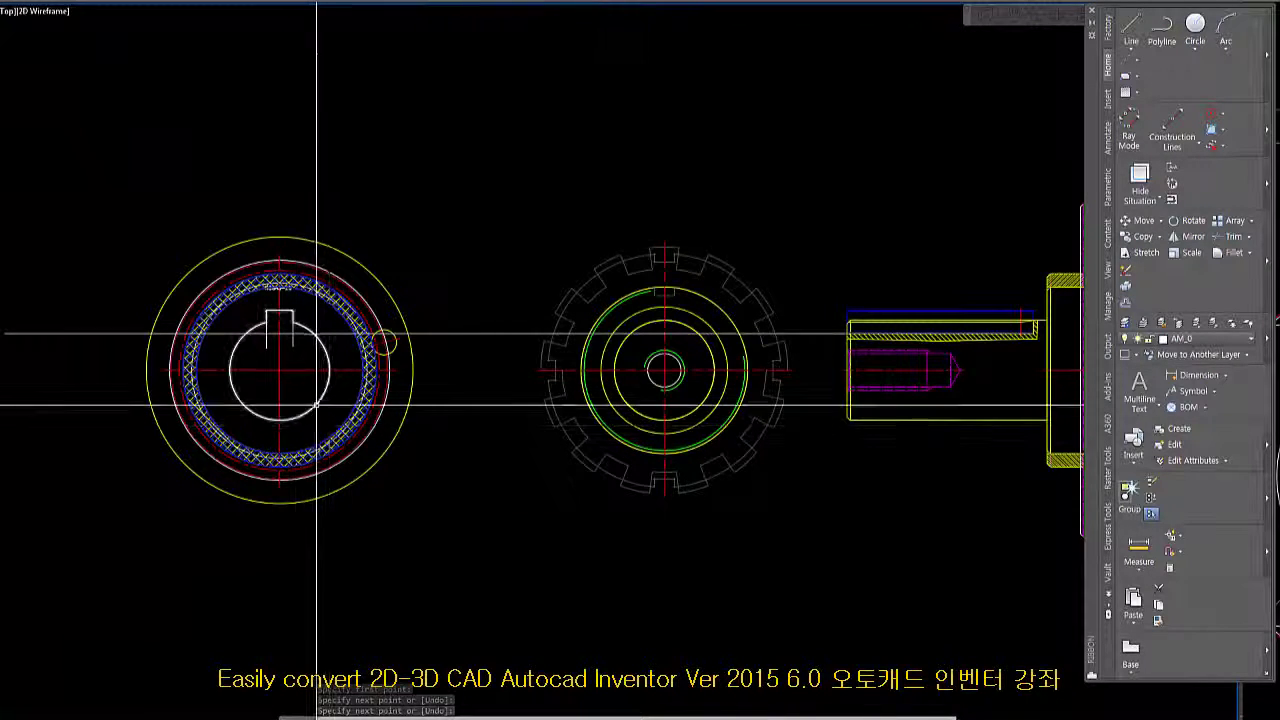
pyautogui.scroll(2, 322, 414)
pyautogui.click(333, 430)
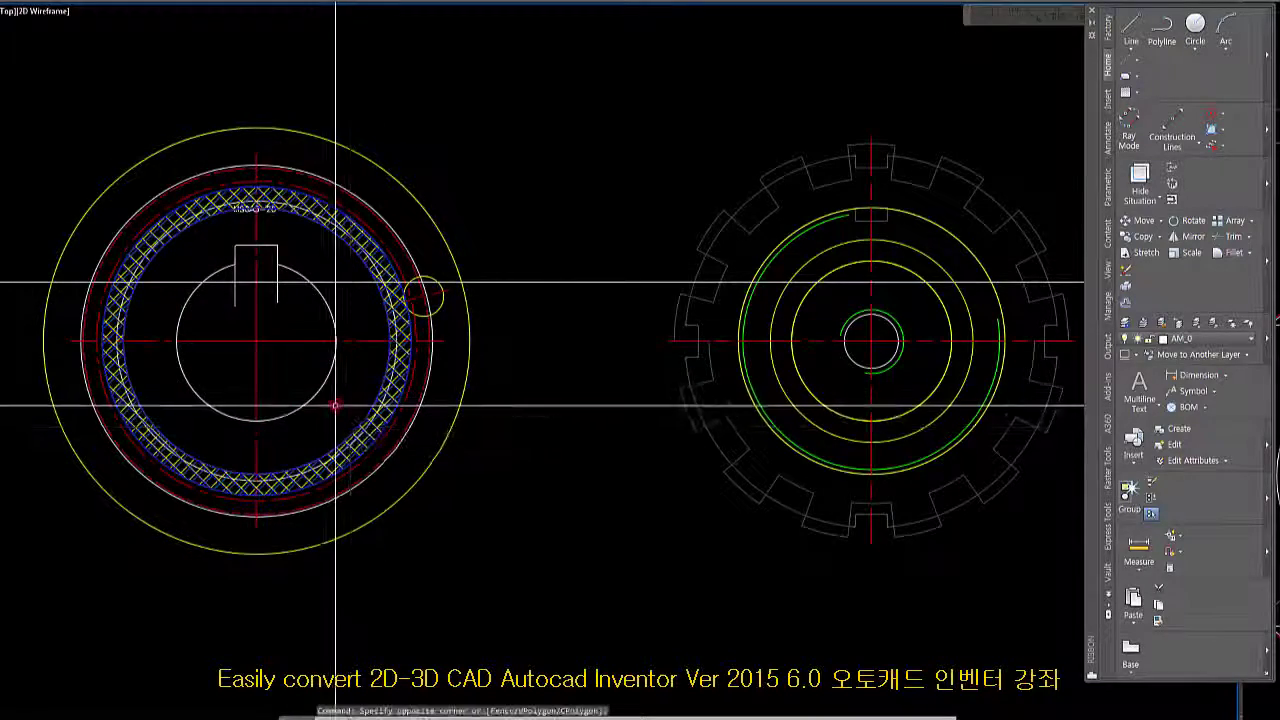
pyautogui.click(168, 246)
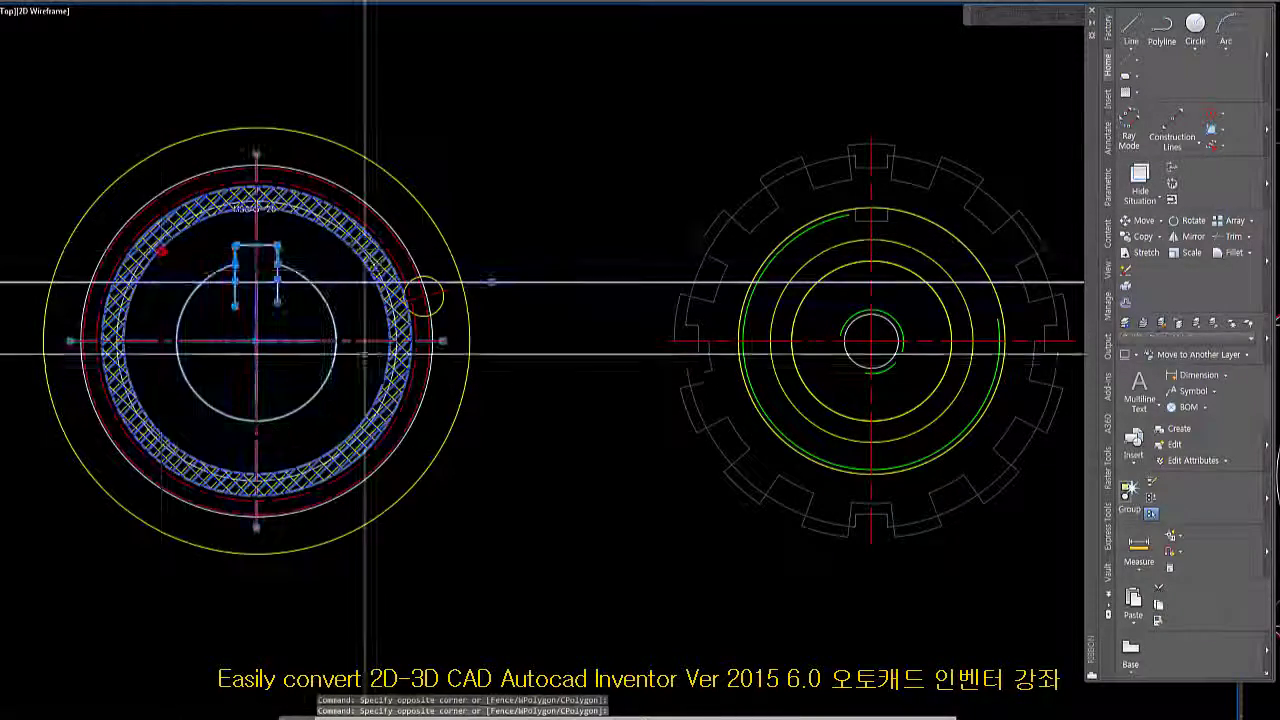
pyautogui.click(1232, 240)
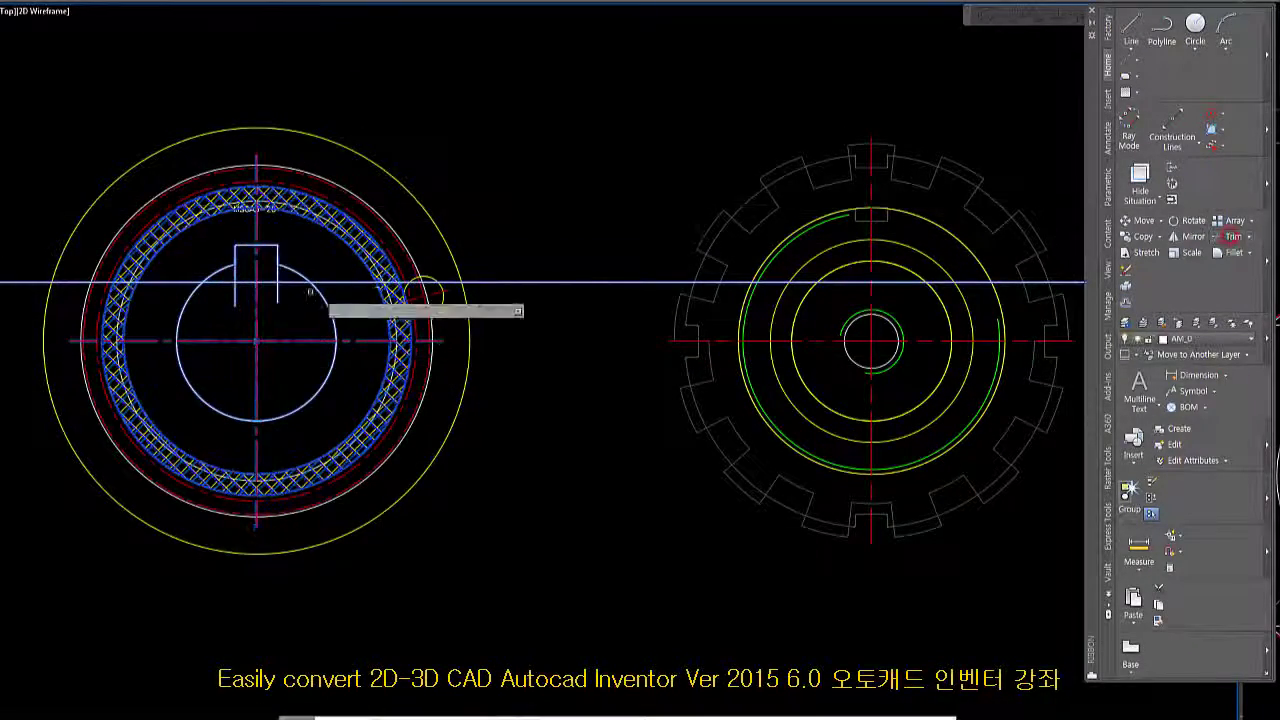
pyautogui.scroll(4, 267, 290)
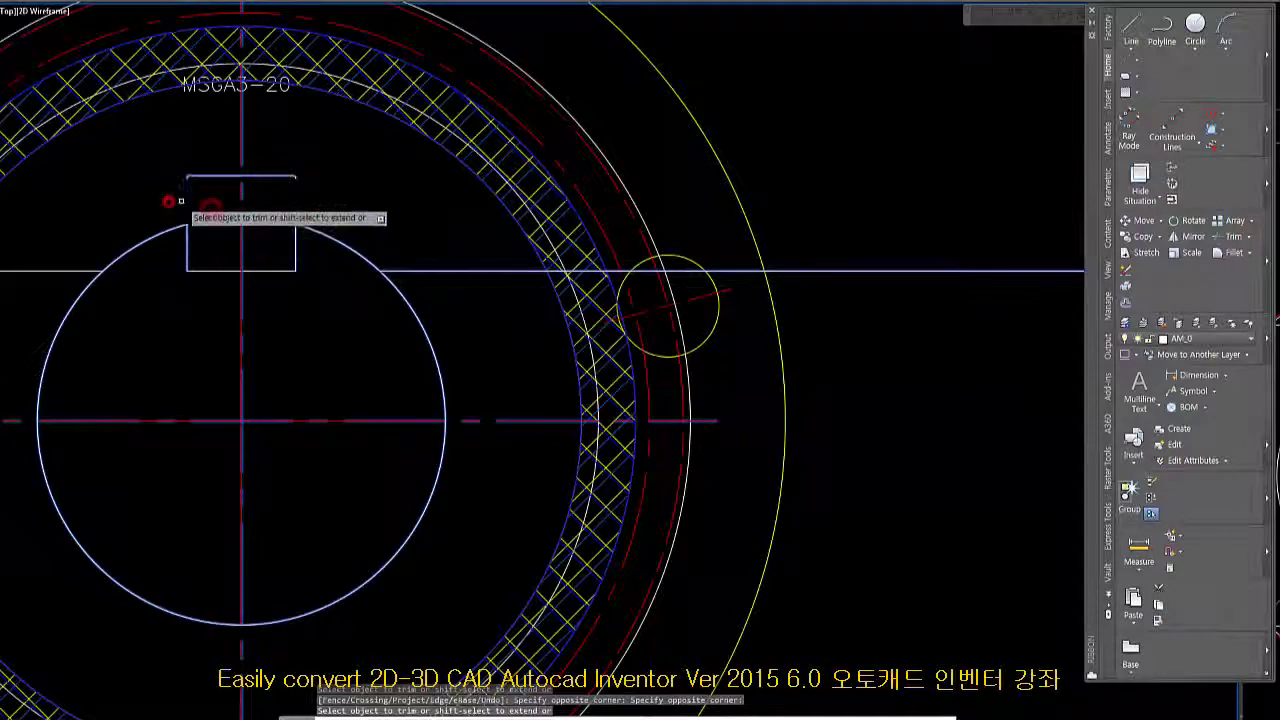
pyautogui.scroll(-2, 380, 265)
pyautogui.rightClick(413, 284)
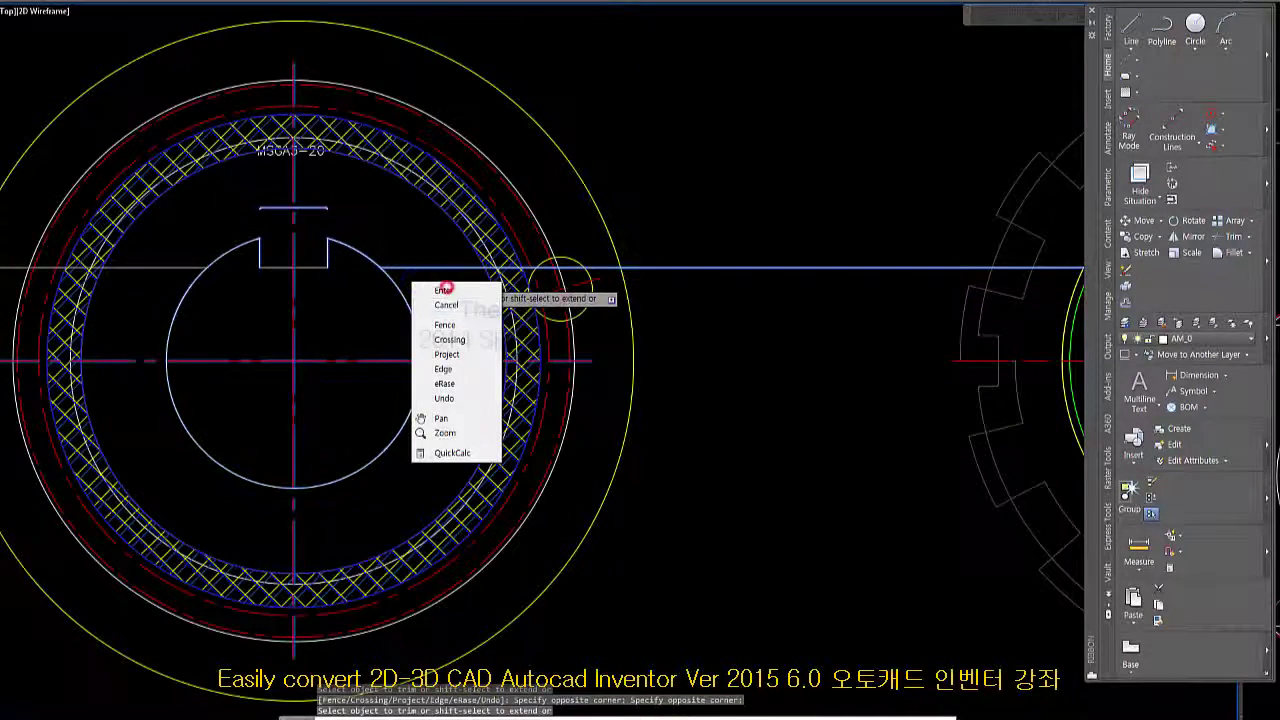
pyautogui.click(446, 288)
# - Erase the leftover segments of the projected line on both sides of the slot
pyautogui.click(448, 282)
pyautogui.click(434, 246)
pyautogui.click(184, 247)
pyautogui.click(170, 278)
pyautogui.rightClick(216, 233)
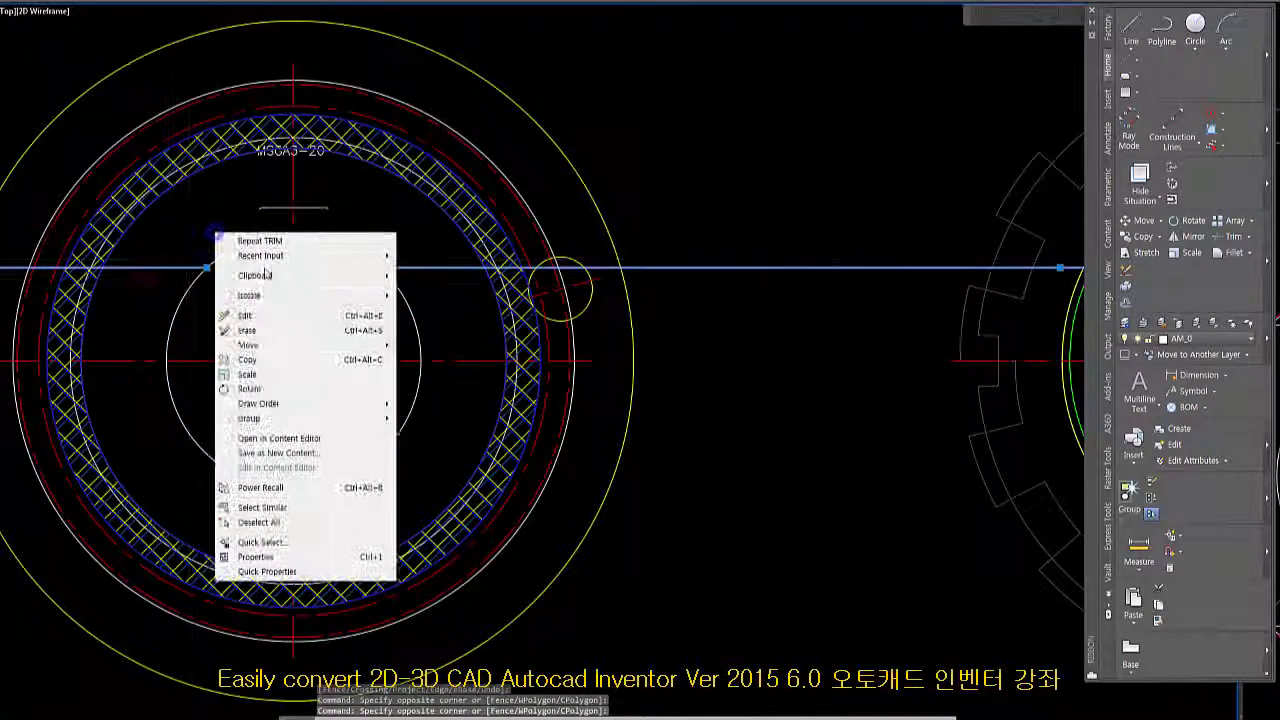
pyautogui.click(260, 330)
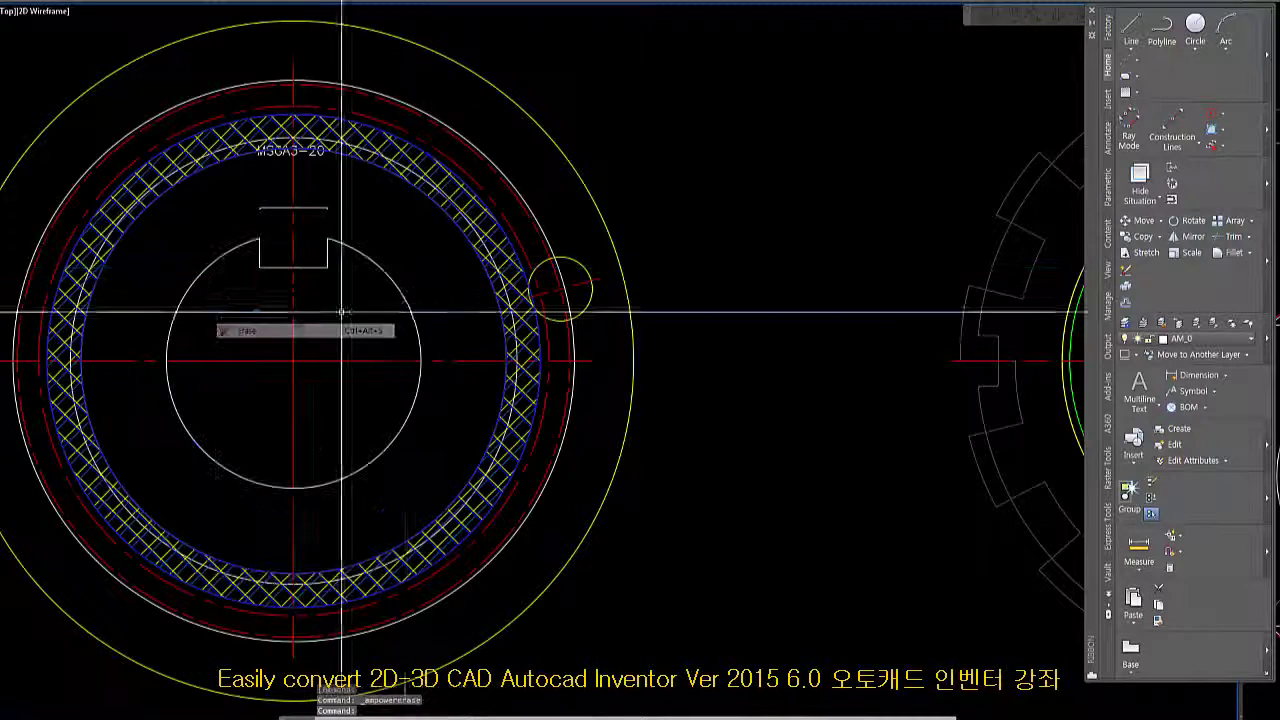
# - Erase the gear circles, hatch, centerlines and remaining keyway top around the slotted shaft outline, keeping the outline itself
pyautogui.scroll(-4, 243, 271)
pyautogui.click(571, 357)
pyautogui.click(224, 165)
pyautogui.rightClick(224, 165)
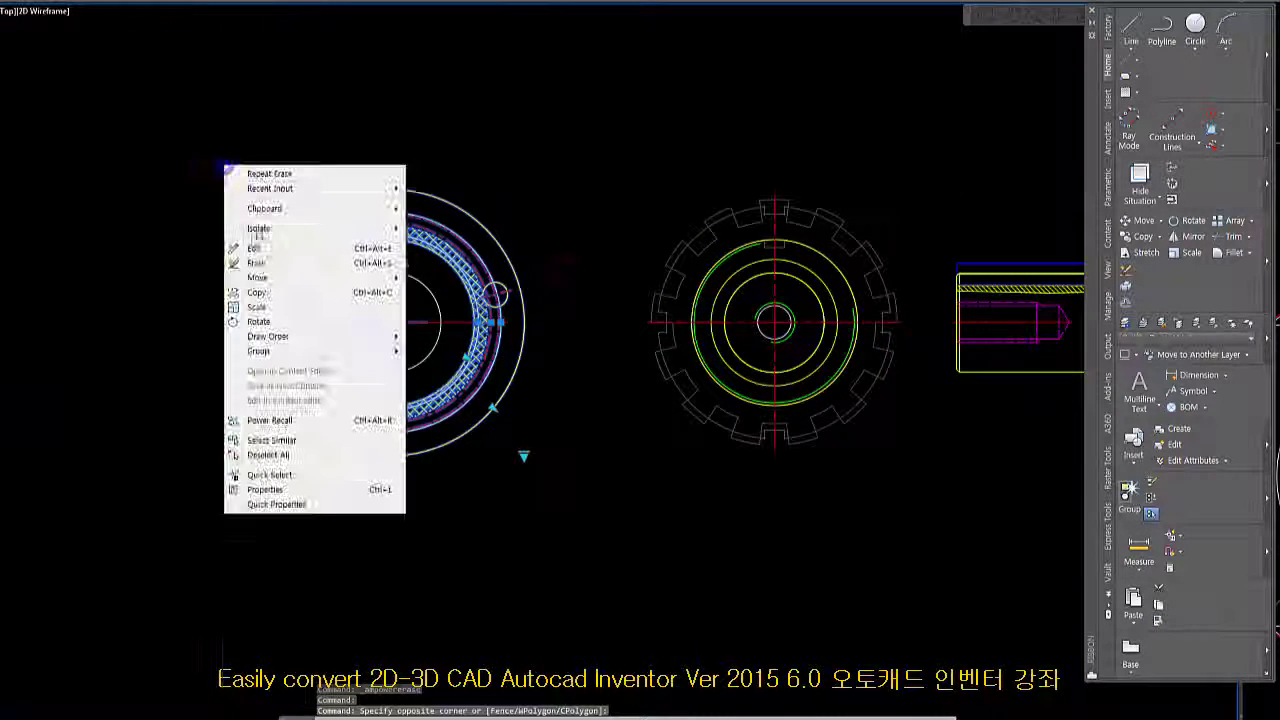
pyautogui.click(279, 267)
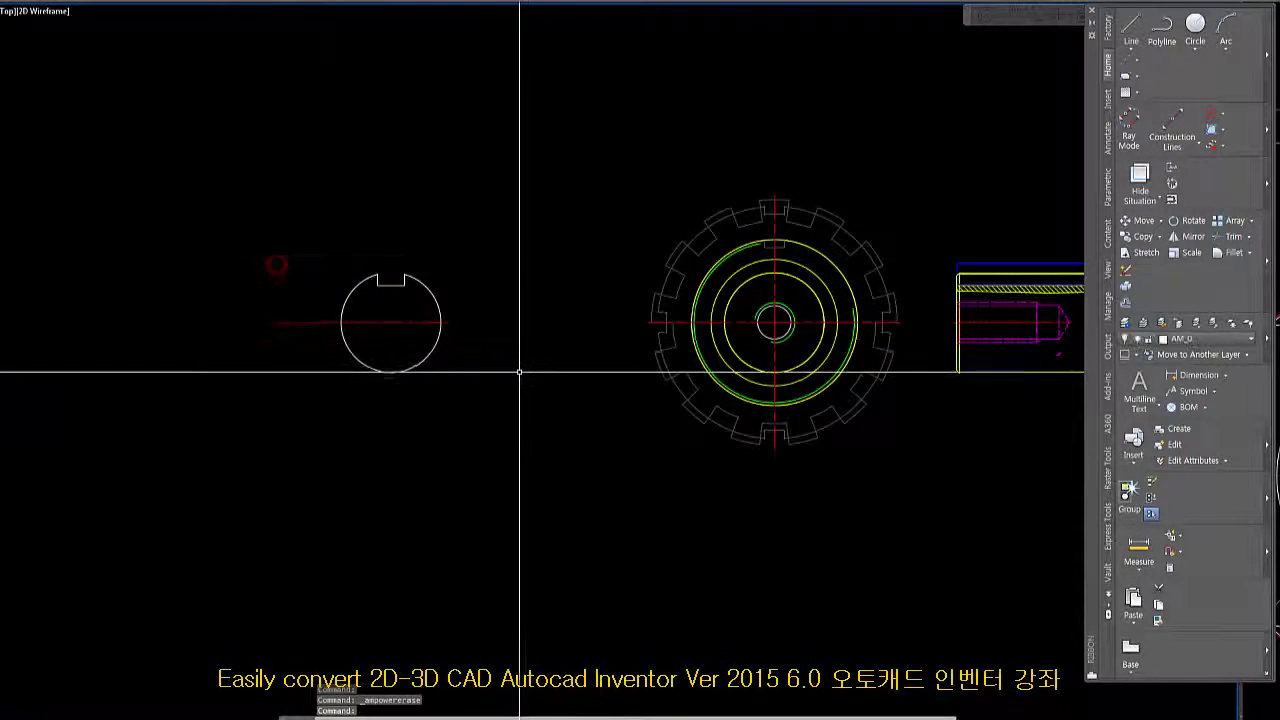
pyautogui.scroll(2, 466, 354)
pyautogui.click(552, 370)
pyautogui.click(478, 223)
pyautogui.rightClick(478, 223)
pyautogui.click(528, 321)
# - Erase the lock washer end view between the slotted outline and the shaft assembly
pyautogui.scroll(-4, 514, 335)
pyautogui.click(625, 405)
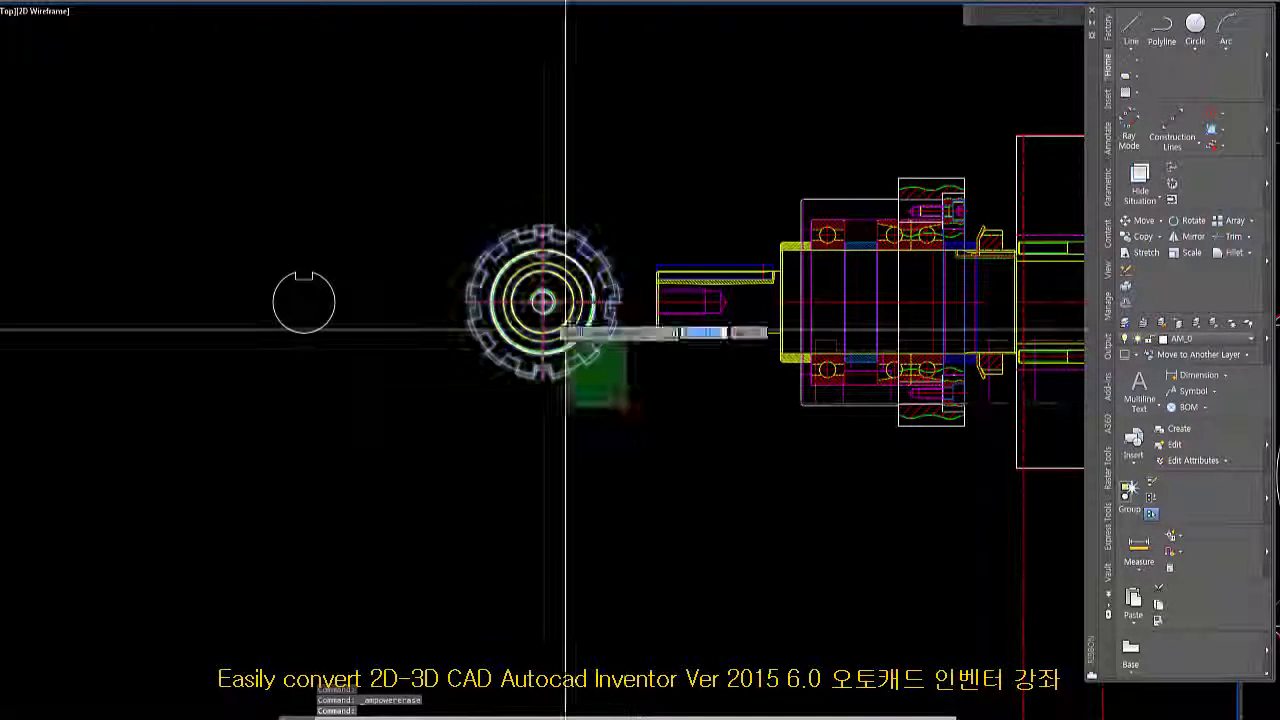
pyautogui.click(400, 188)
pyautogui.rightClick(400, 188)
pyautogui.click(456, 288)
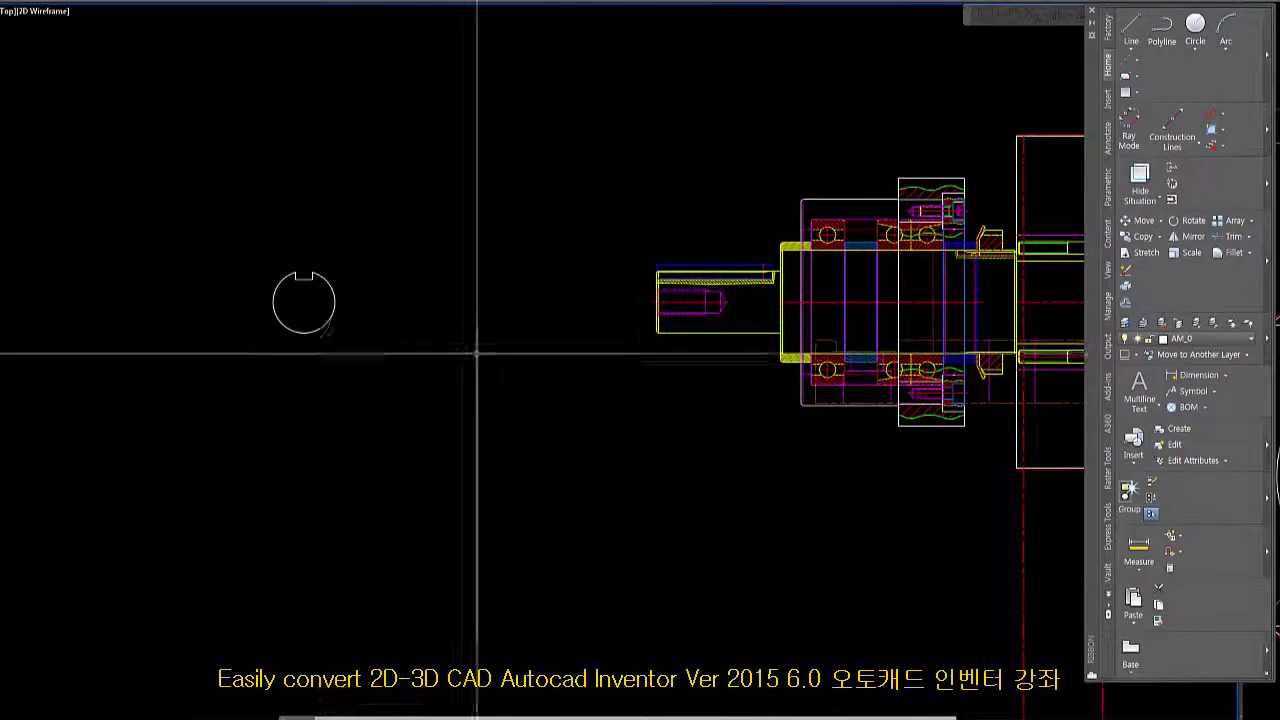
# - Copy the slotted shaft outline to the clipboard
pyautogui.scroll(-4, 470, 375)
pyautogui.scroll(8, 628, 356)
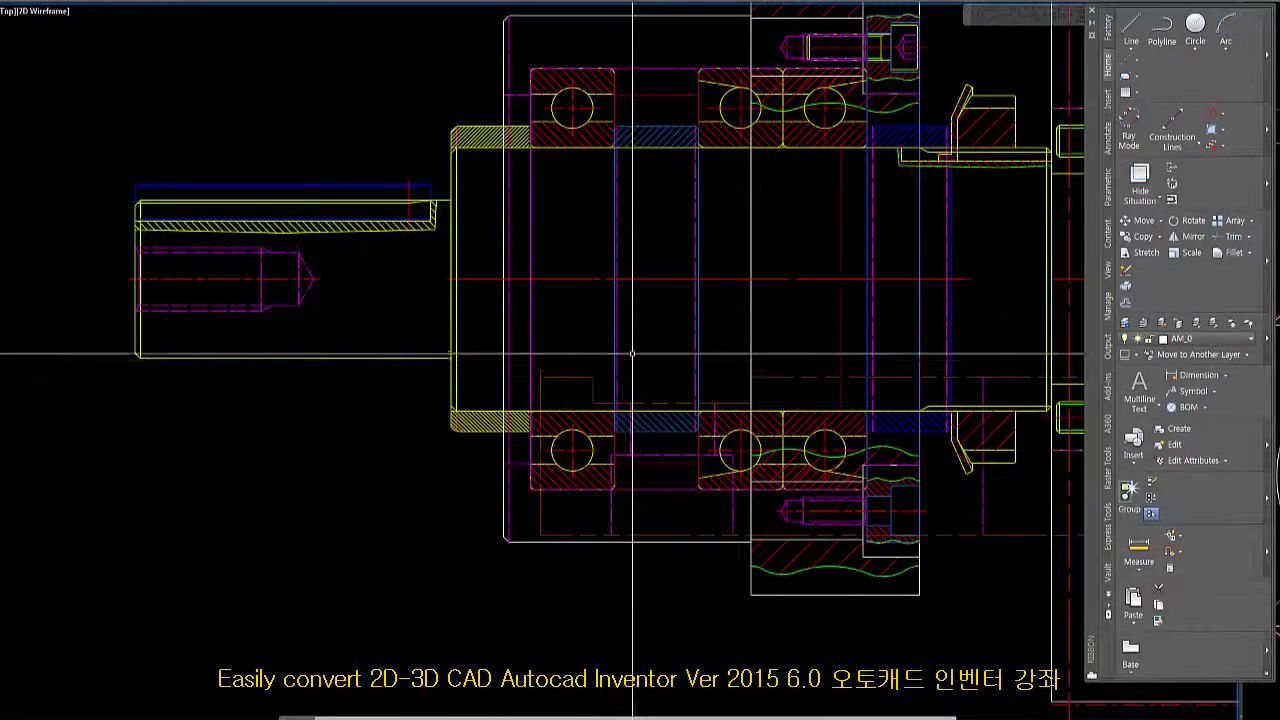
pyautogui.moveTo(401, 315); pyautogui.dragTo(728, 366, button='middle')
pyautogui.scroll(-2, 643, 350)
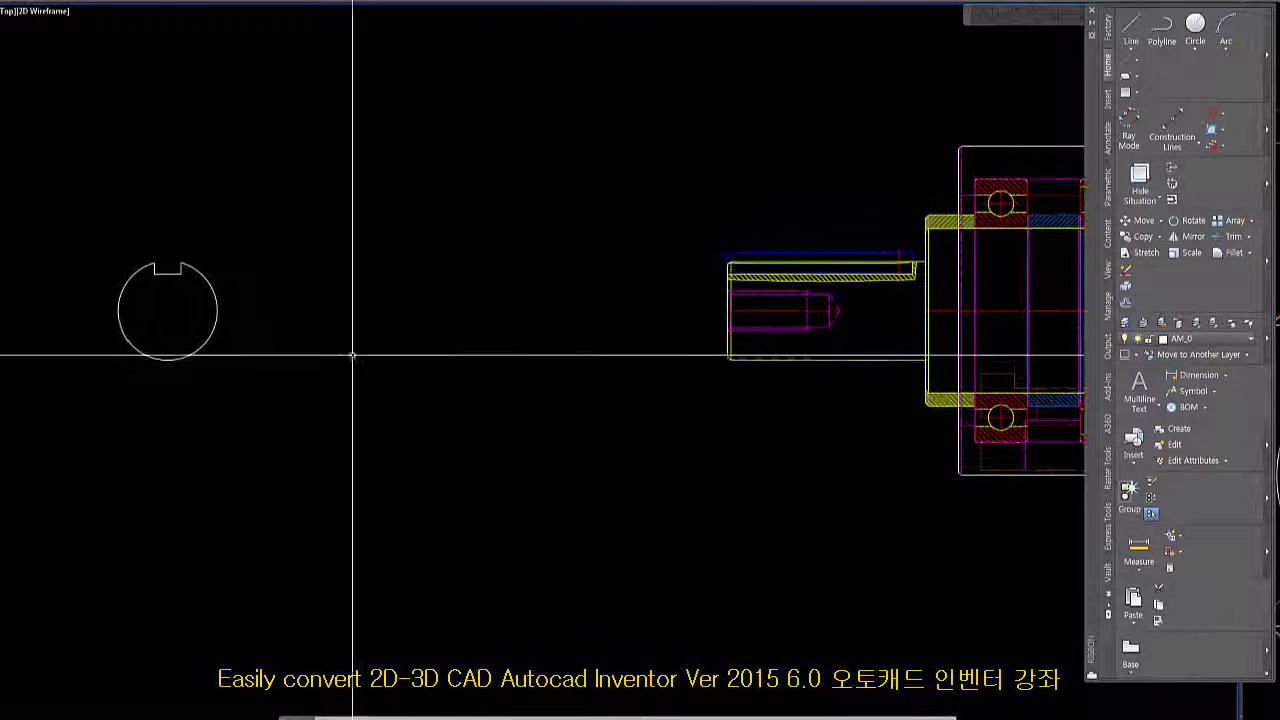
pyautogui.click(266, 397)
pyautogui.click(51, 209)
pyautogui.moveTo(268, 322); pyautogui.dragTo(332, 315, button='middle')
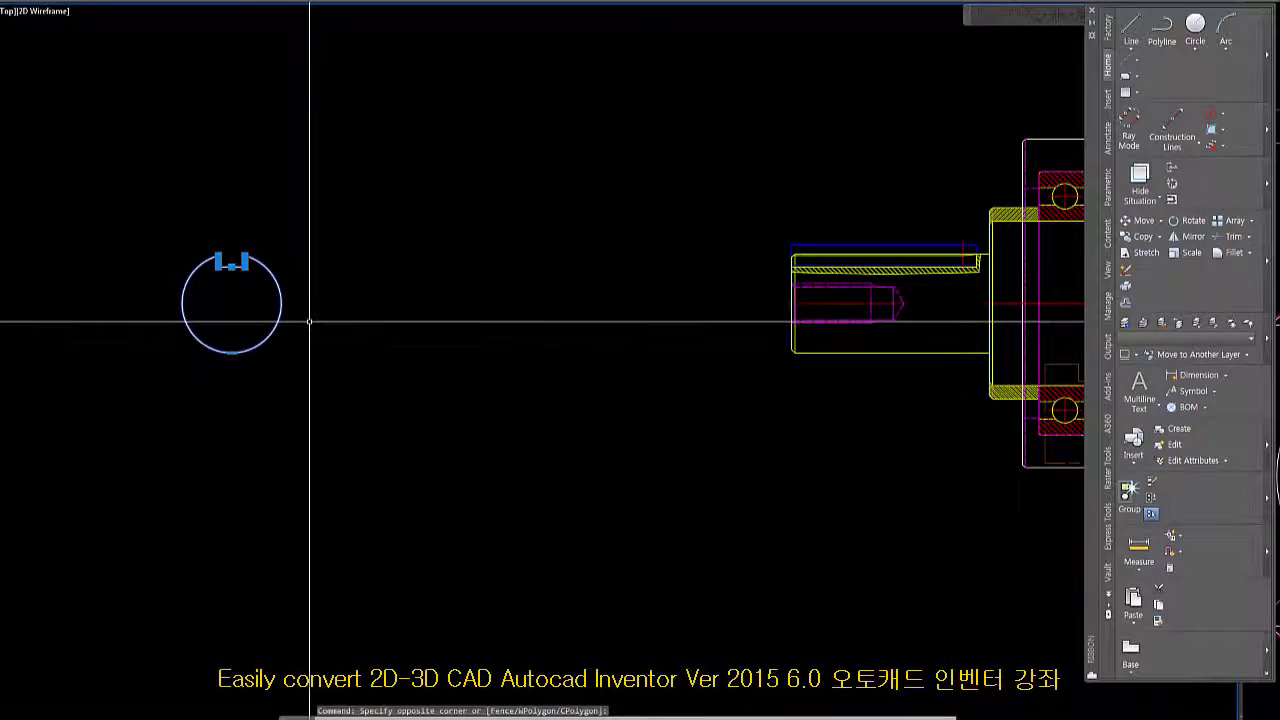
pyautogui.scroll(-4, 354, 332)
pyautogui.moveTo(372, 339)
pyautogui.mouseDown(button='middle')
pyautogui.moveTo(458, 470)
pyautogui.moveTo(849, 413)
pyautogui.mouseUp(button='middle')
pyautogui.scroll(-3, 795, 420)
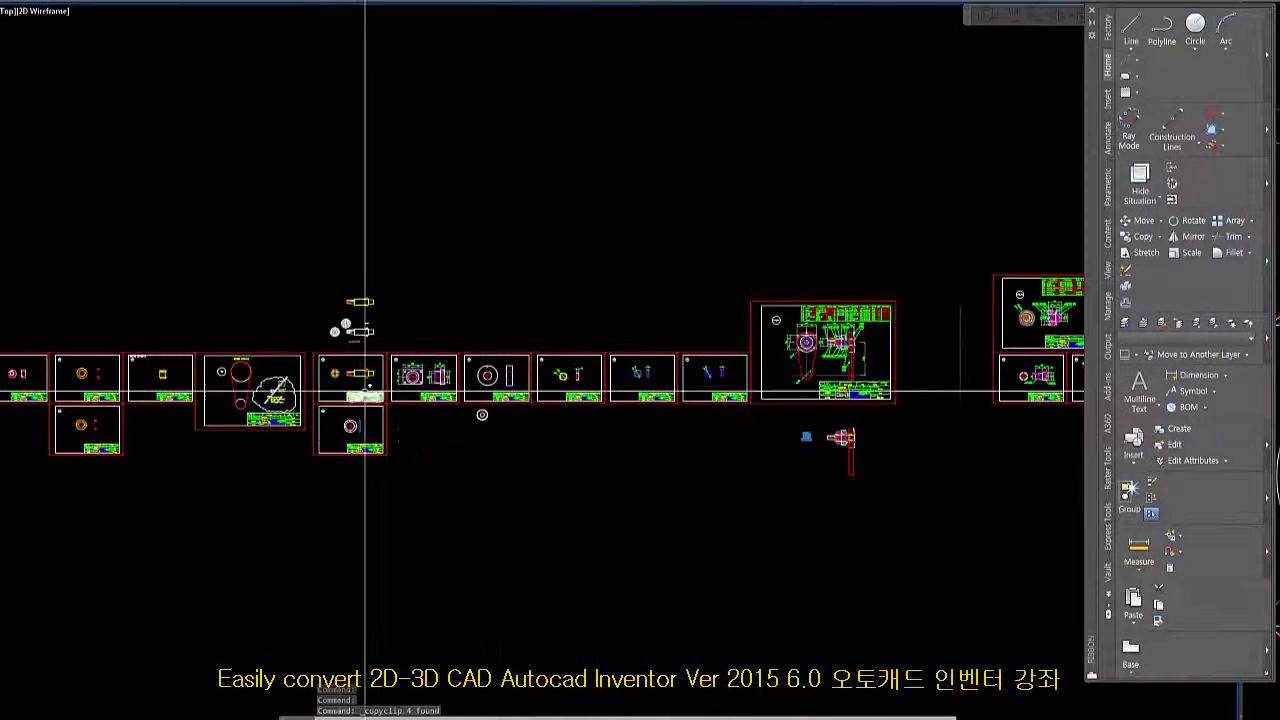
# - Erase the stray objects near the shaft's part drawing frames
pyautogui.scroll(6, 361, 412)
pyautogui.click(663, 580)
pyautogui.click(428, 326)
pyautogui.press('Delete')
pyautogui.scroll(-4, 443, 336)
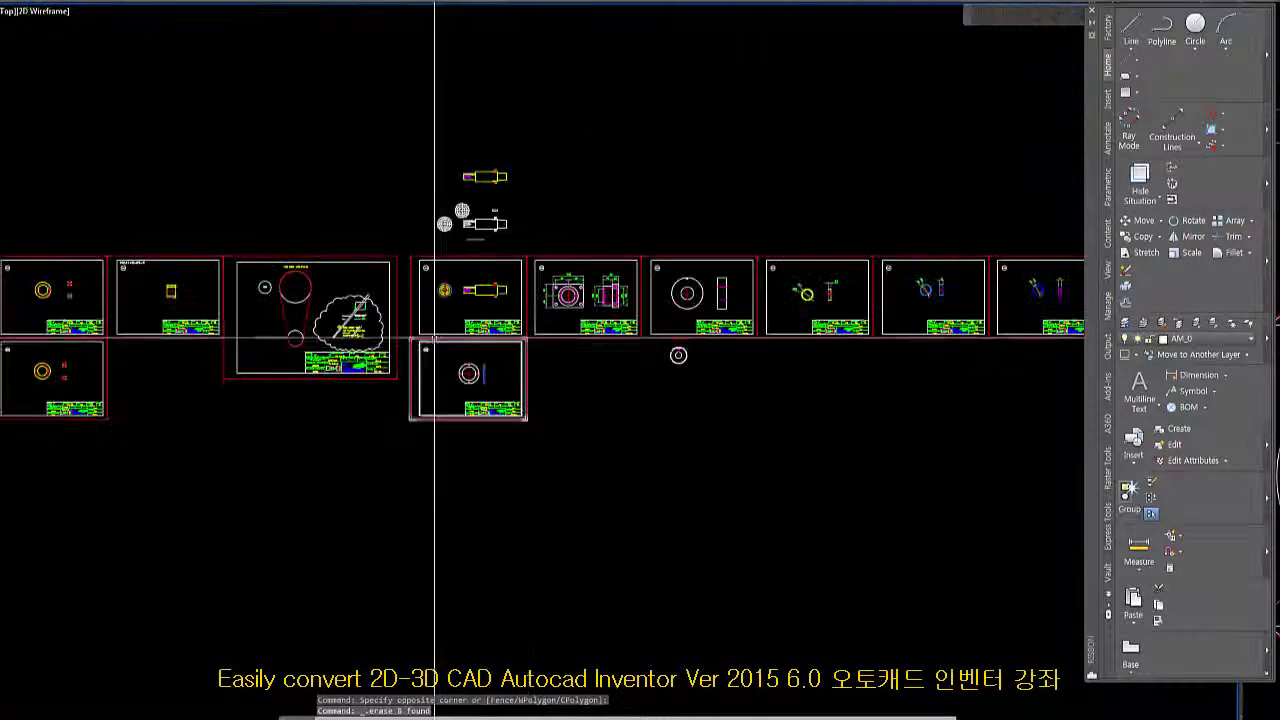
# - Paste the slotted shaft outline between the white shaft side view and its lower end view, slightly below them
pyautogui.scroll(4, 513, 283)
pyautogui.scroll(4, 416, 265)
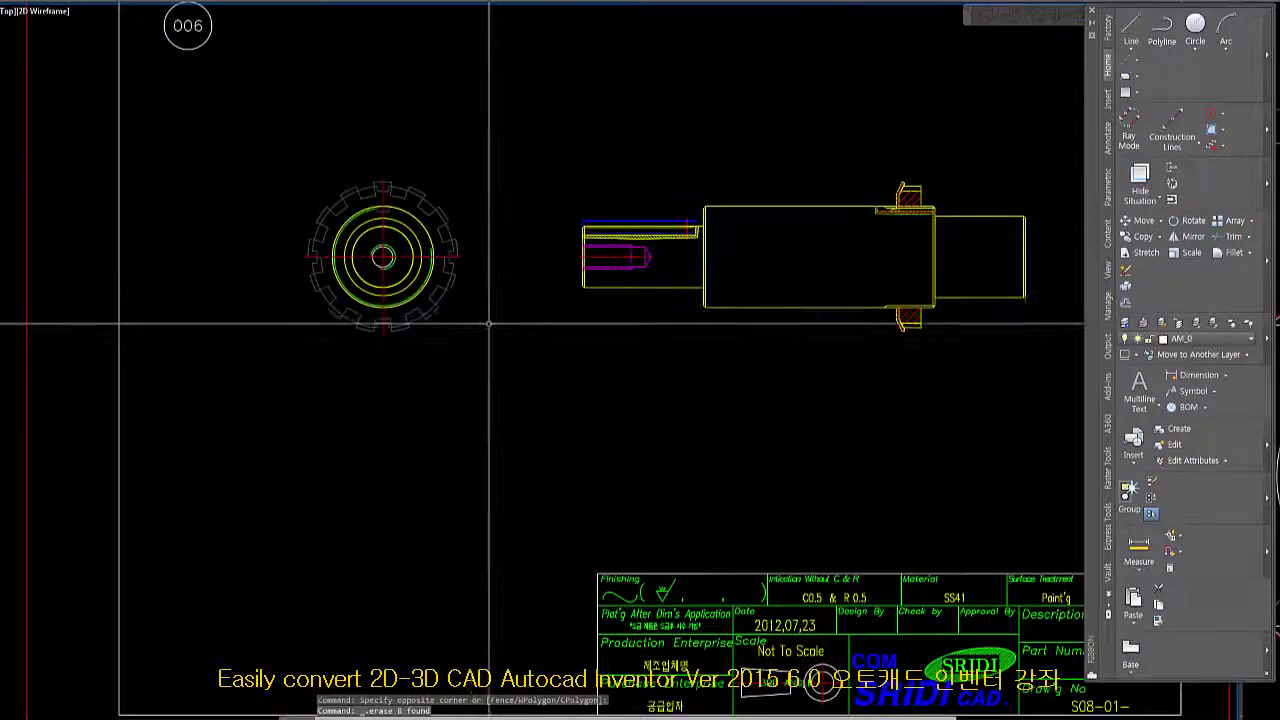
pyautogui.scroll(-5, 483, 358)
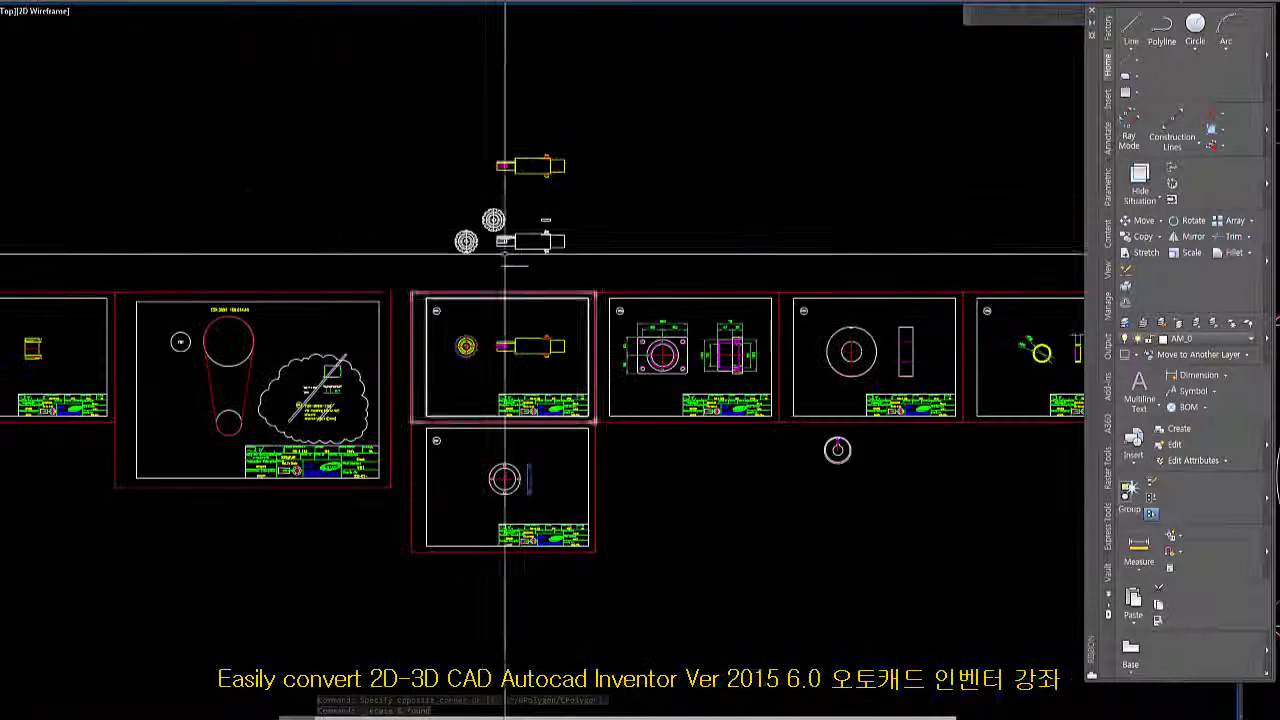
pyautogui.scroll(3, 503, 237)
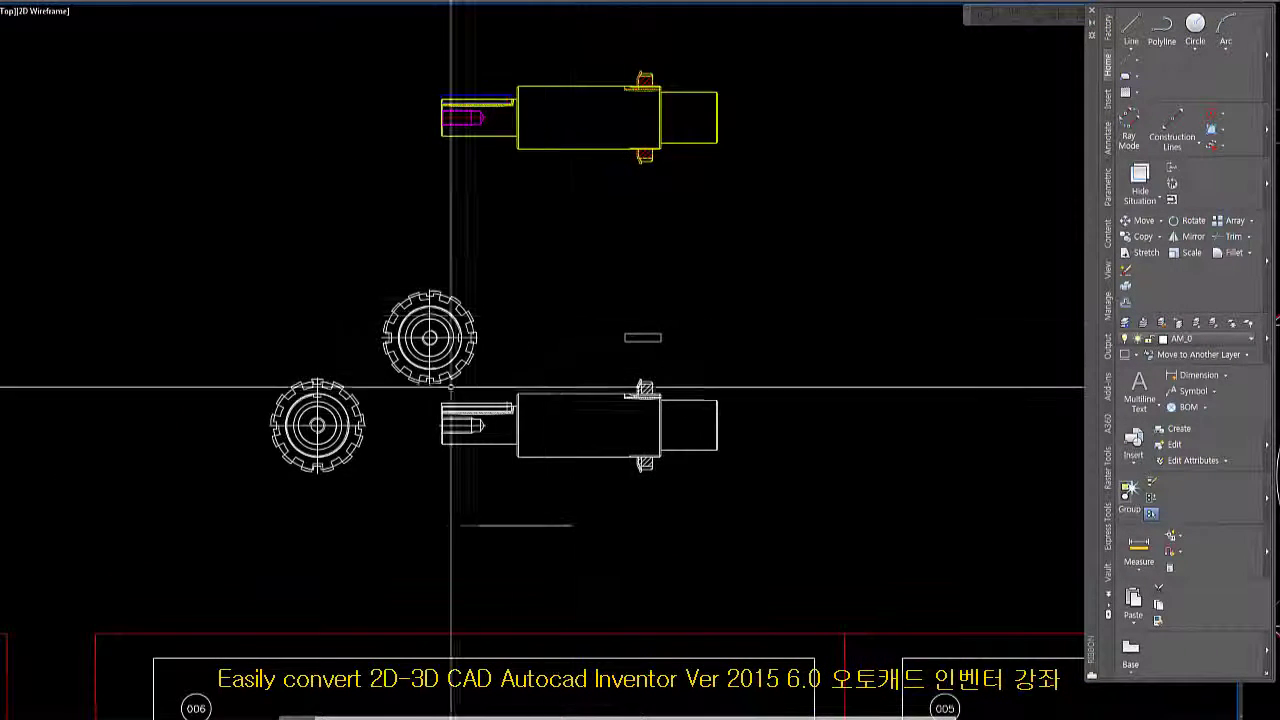
pyautogui.scroll(4, 333, 428)
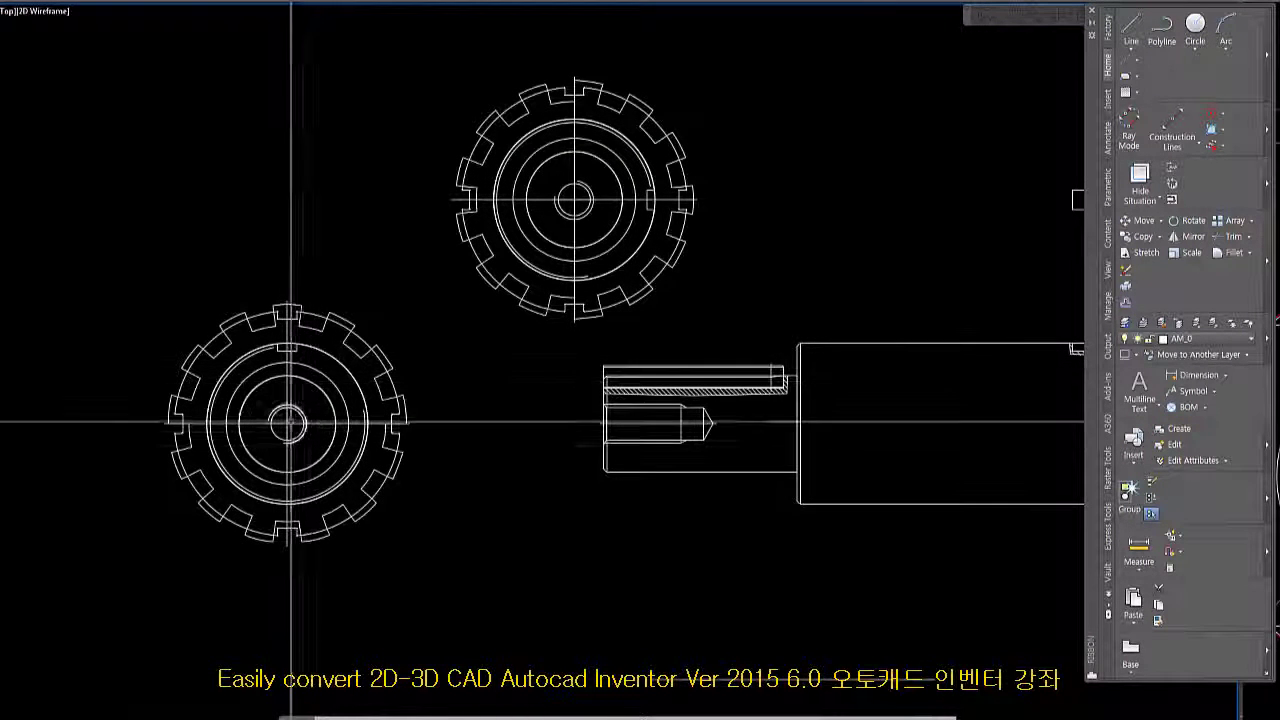
pyautogui.scroll(-3, 300, 353)
pyautogui.hotkey('ctrl', 'v')
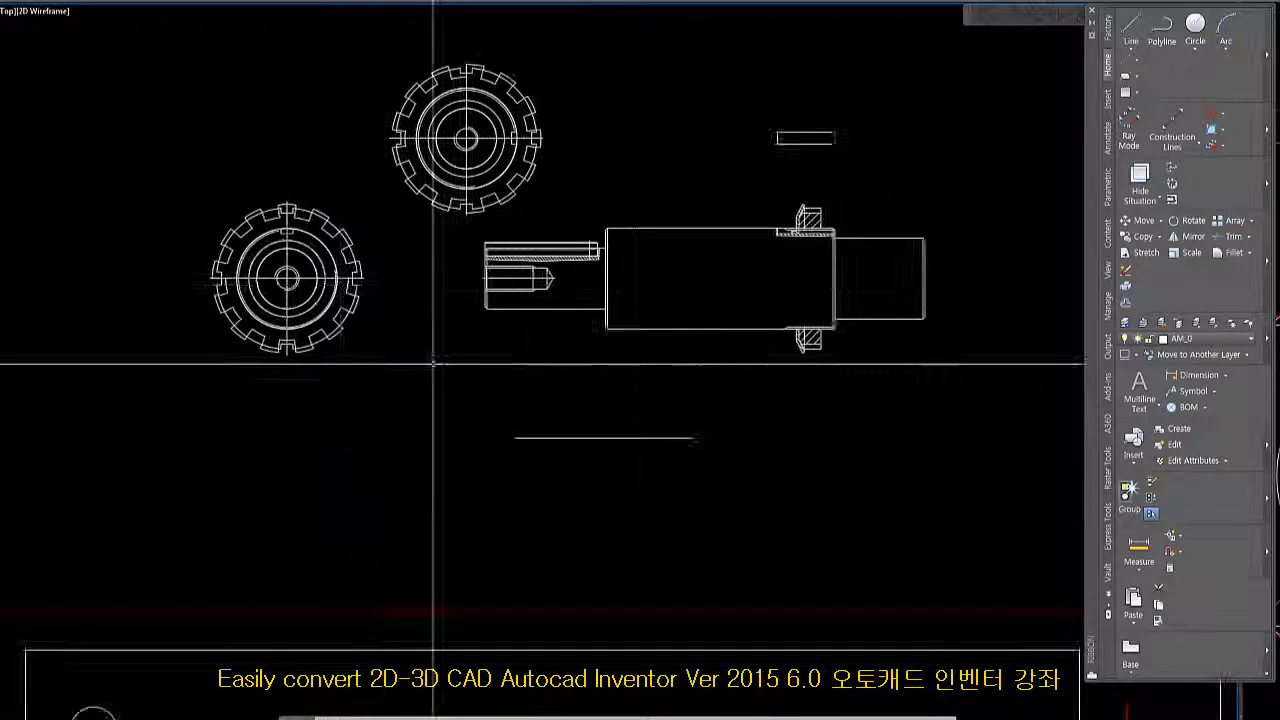
pyautogui.click(386, 389)
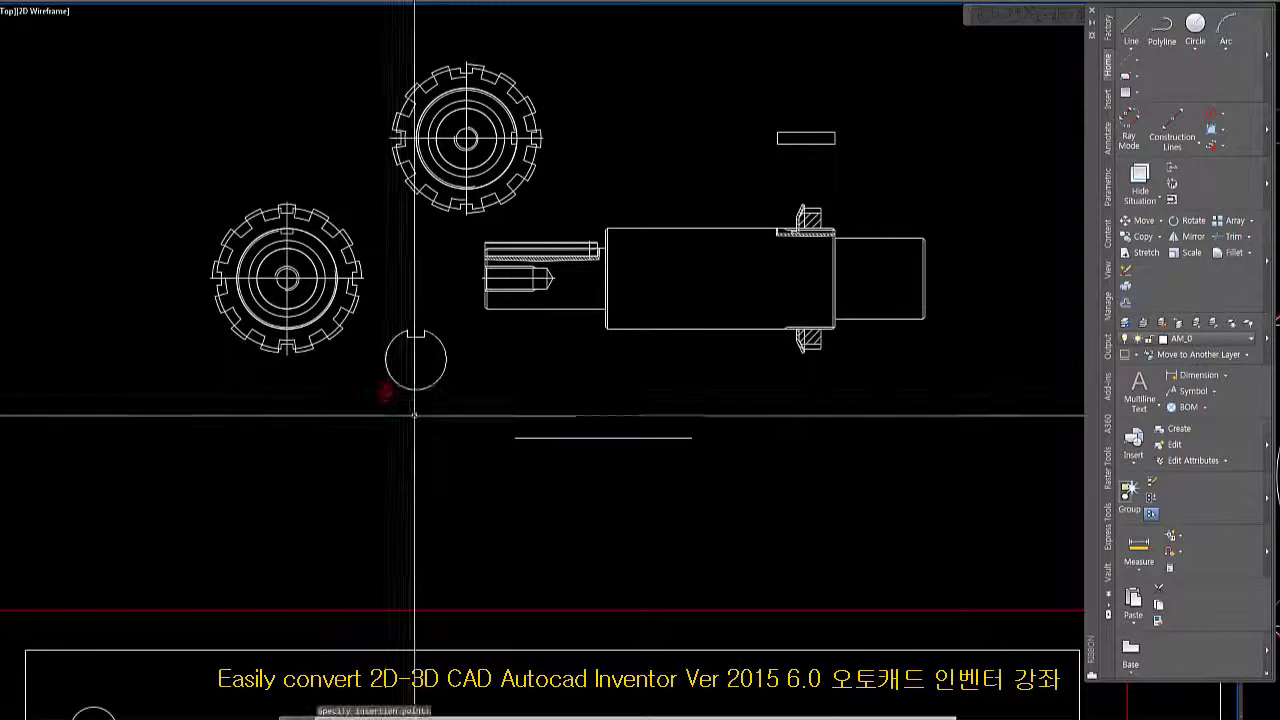
pyautogui.moveTo(420, 385)
pyautogui.mouseDown(button='middle')
pyautogui.moveTo(517, 457)
pyautogui.moveTo(453, 462)
pyautogui.mouseUp(button='middle')
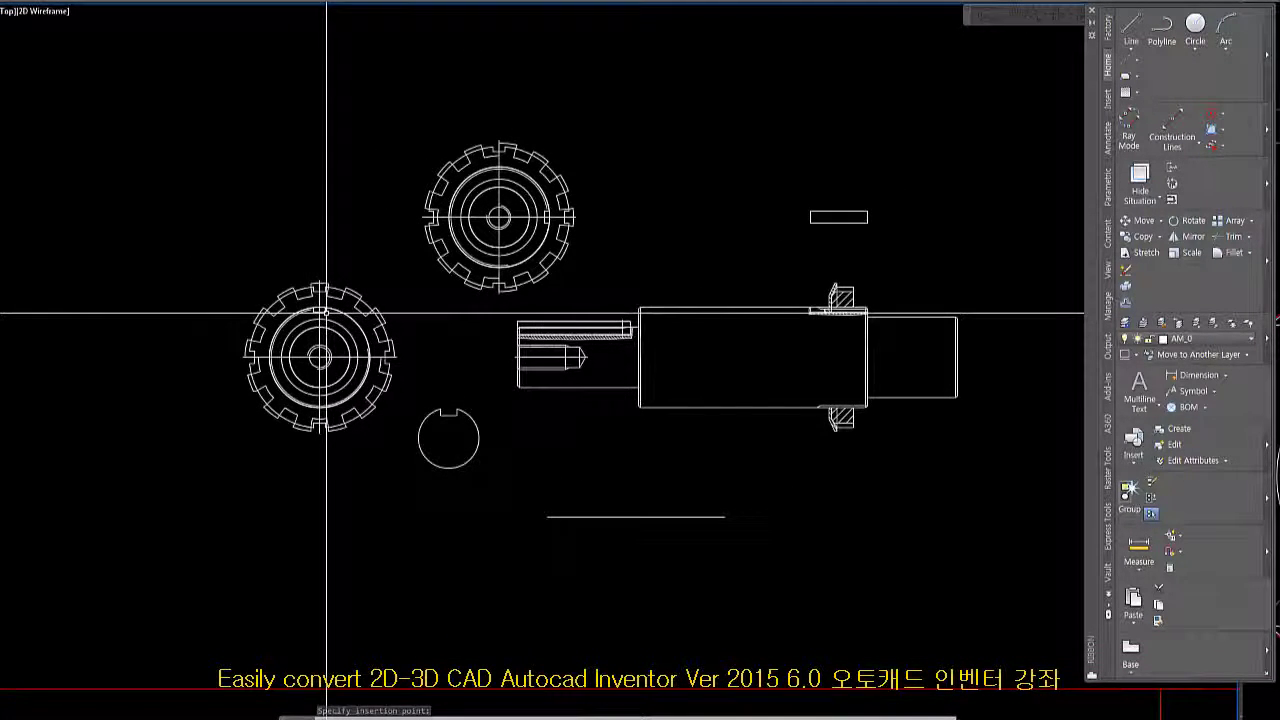
# - Try to trim the shaft circle around the keyway slot in the lower-left end view
pyautogui.scroll(10, 331, 313)
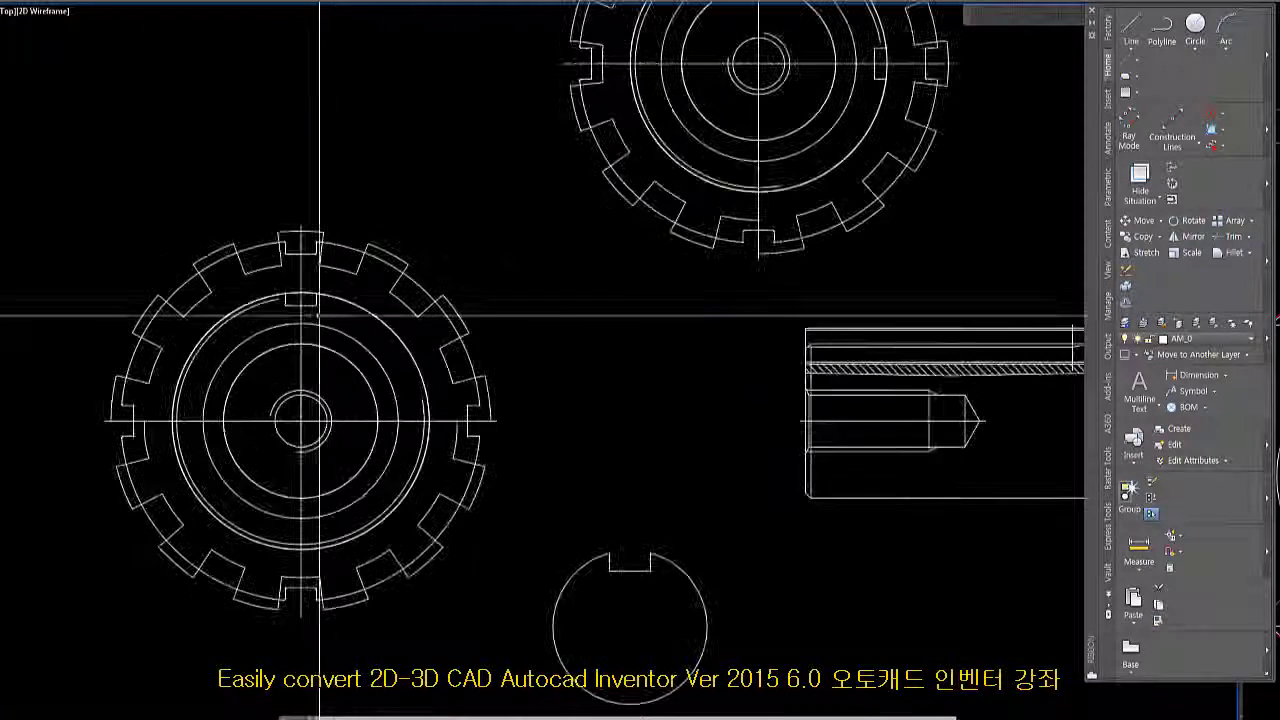
pyautogui.scroll(-10, 260, 277)
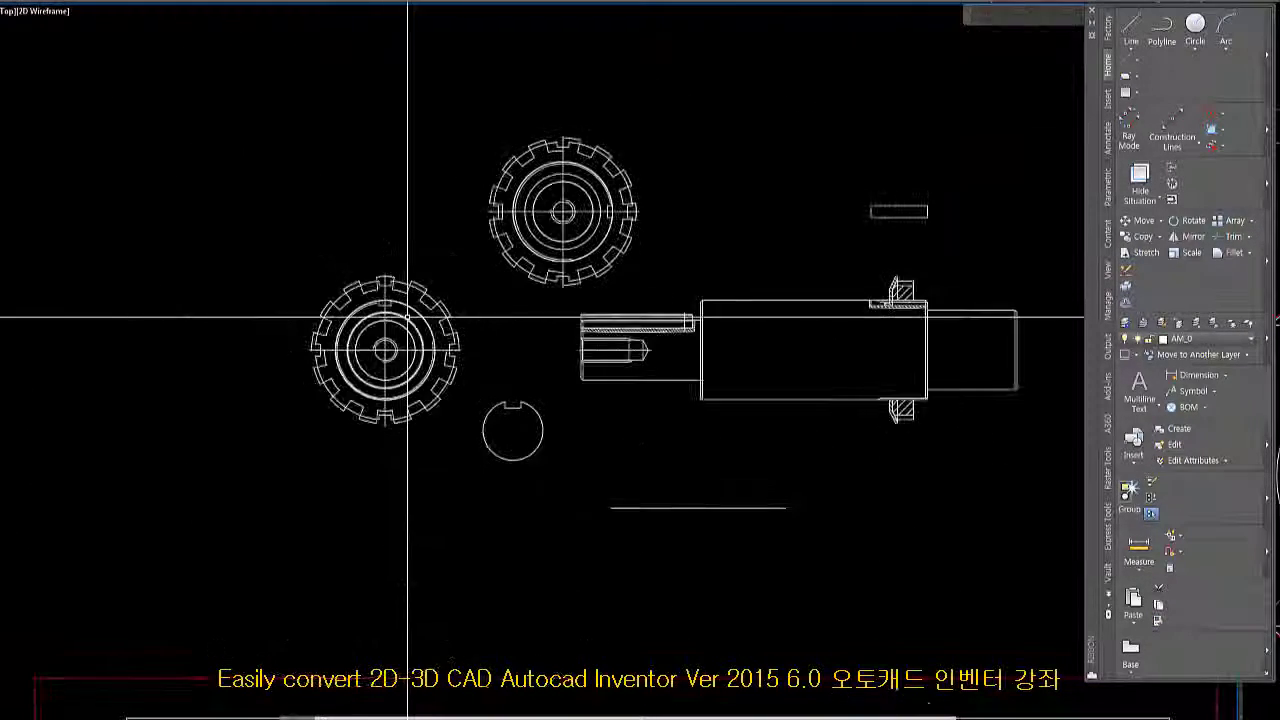
pyautogui.scroll(7, 280, 277)
pyautogui.click(398, 305)
pyautogui.click(308, 186)
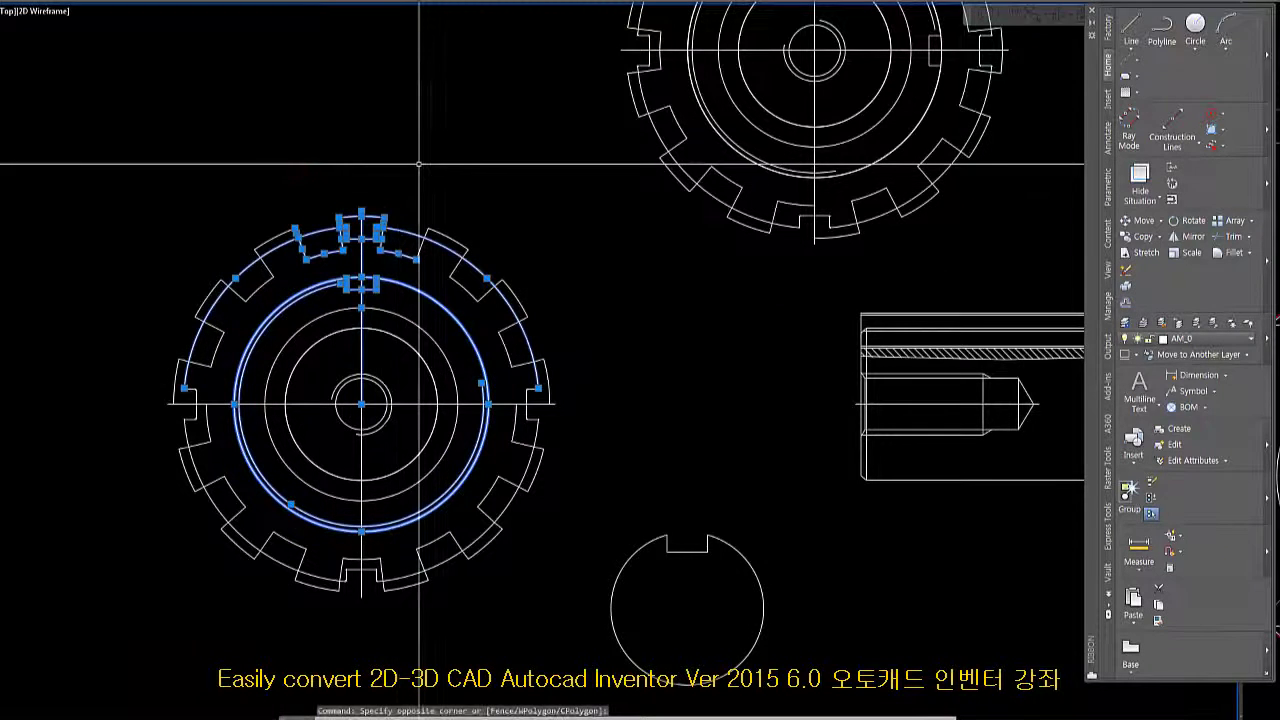
pyautogui.rightClick(419, 163)
pyautogui.moveTo(472, 214)
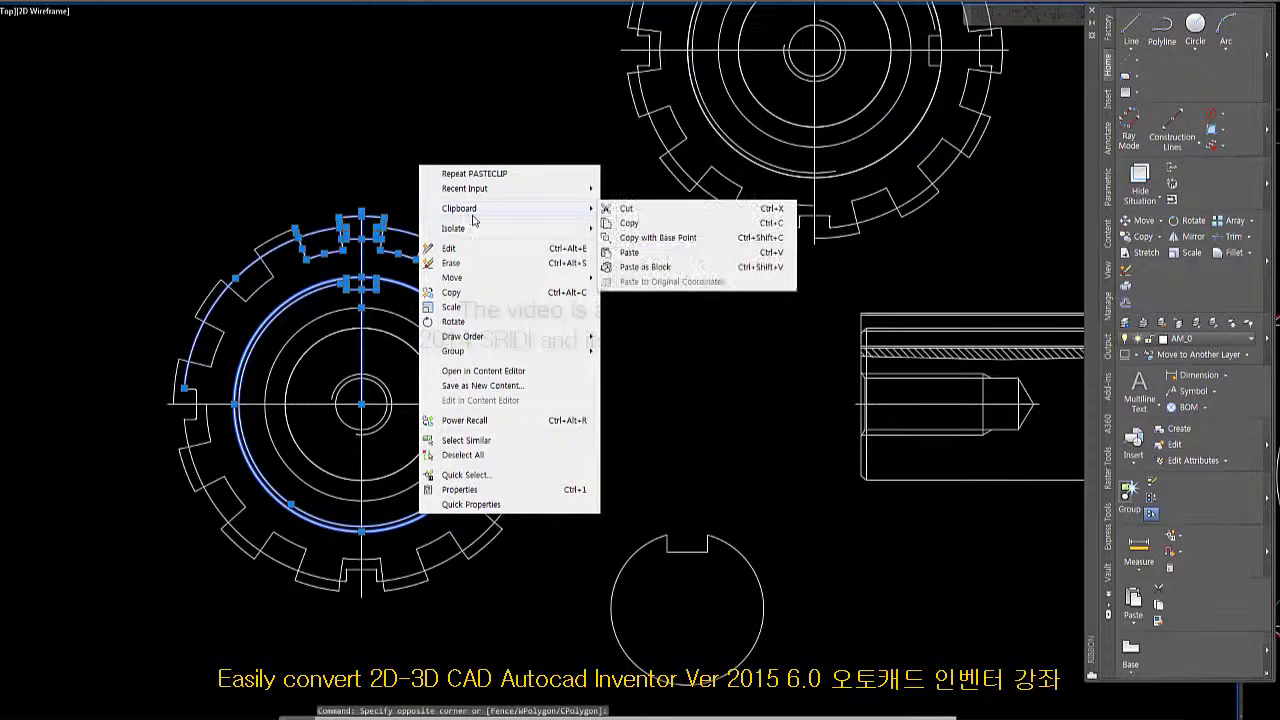
pyautogui.moveTo(485, 188)
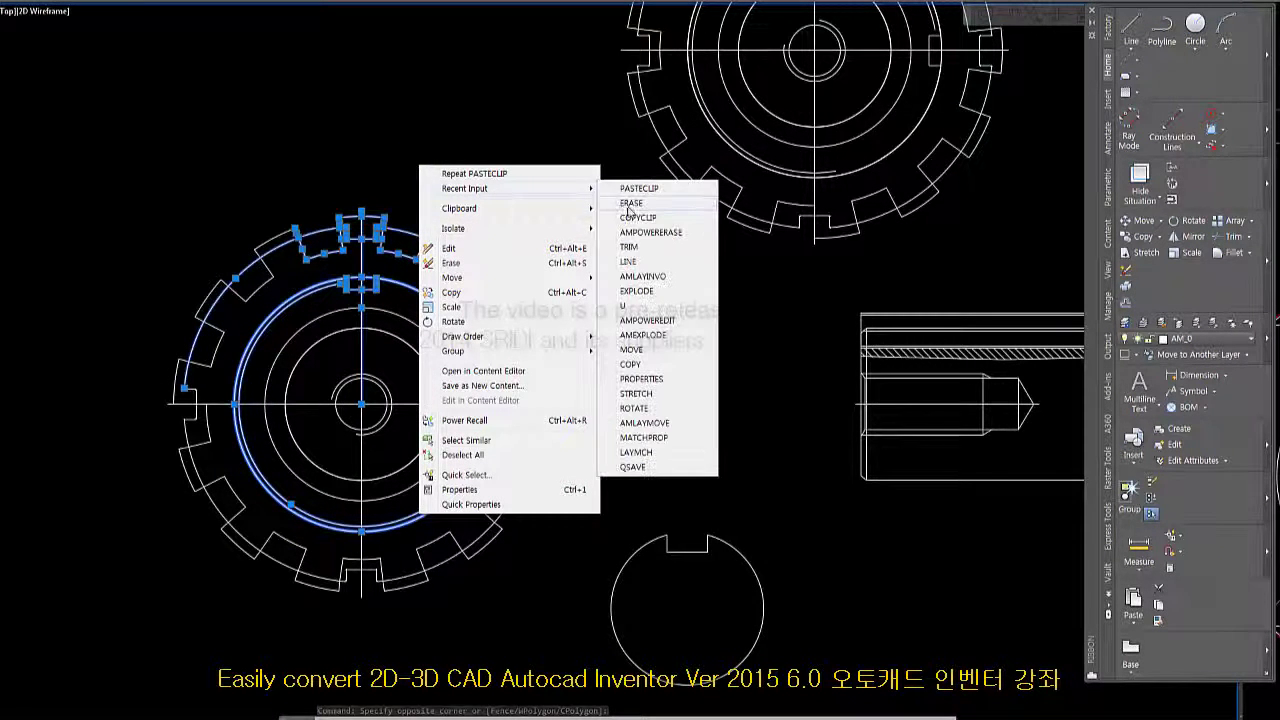
pyautogui.click(630, 247)
pyautogui.scroll(4, 378, 248)
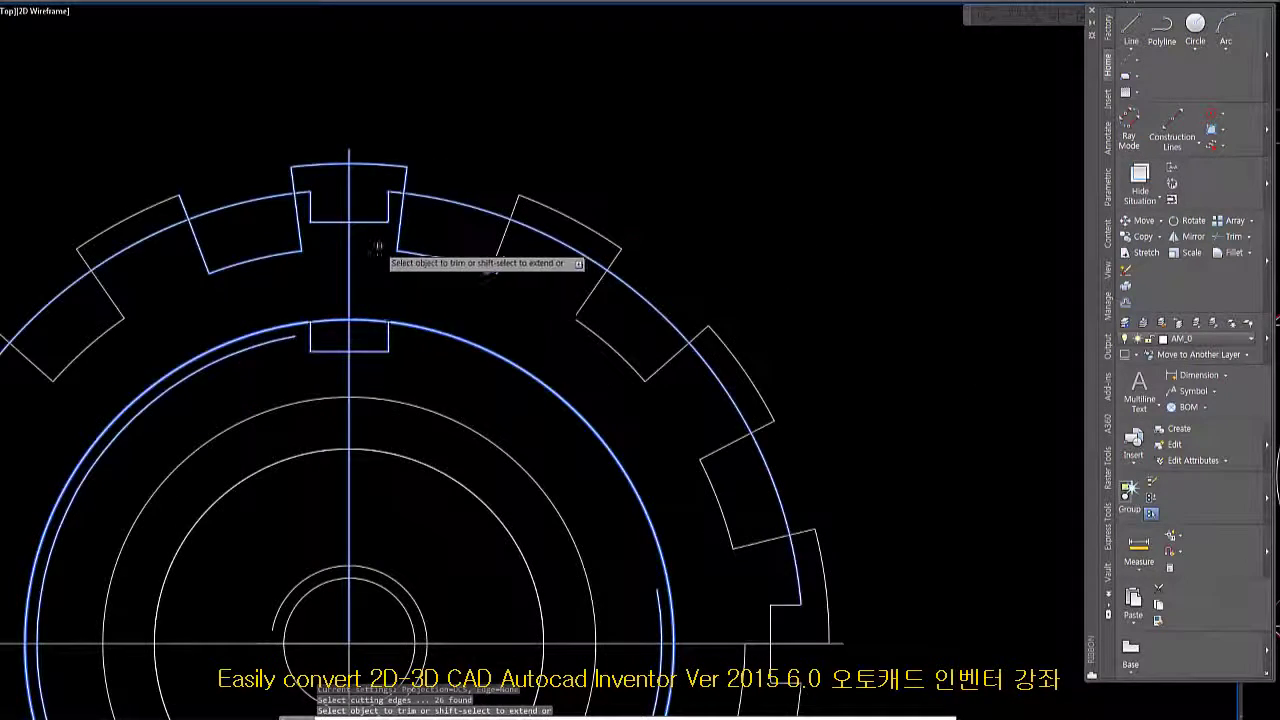
pyautogui.click(423, 367)
pyautogui.click(414, 301)
pyautogui.scroll(2, 318, 337)
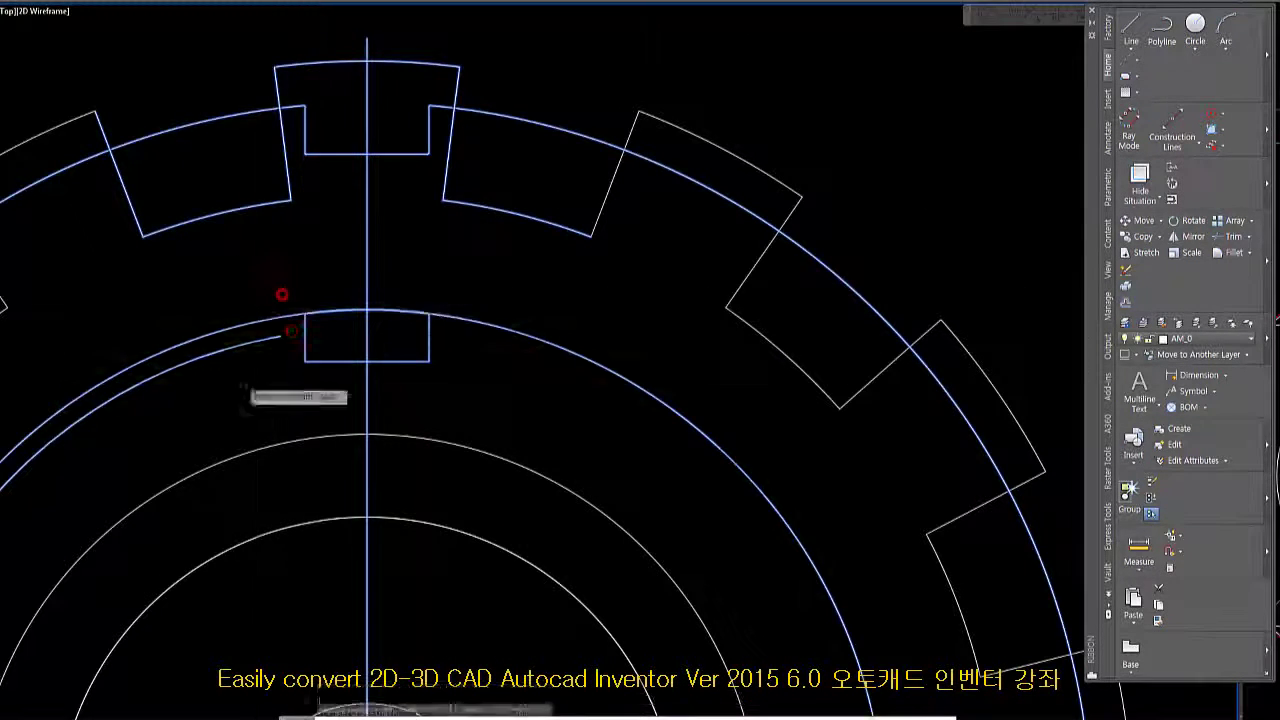
pyautogui.press('Escape')
pyautogui.click(405, 361)
pyautogui.click(469, 339)
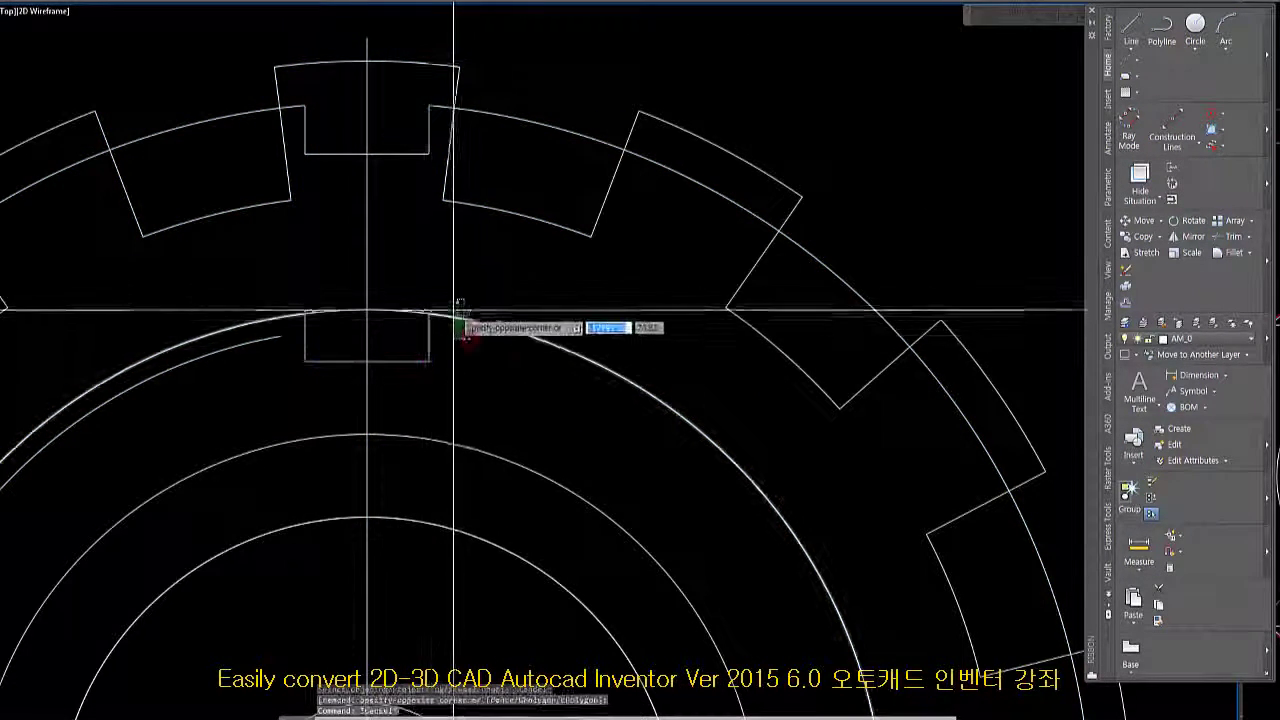
pyautogui.press('Escape')
# - Stretch the keyway's side lines above the shaft circle in the lower-left end view and erase the overlapping arc there
pyautogui.scroll(-5, 434, 294)
pyautogui.scroll(4, 425, 297)
pyautogui.scroll(2, 425, 297)
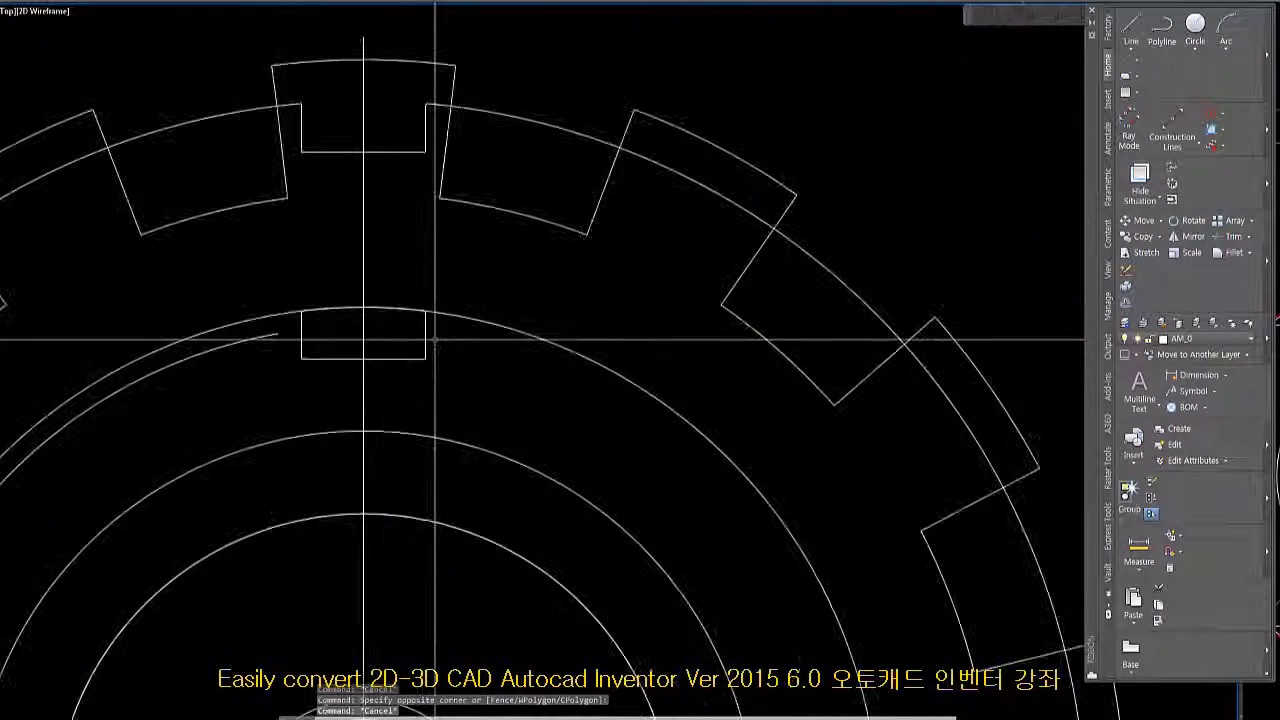
pyautogui.click(420, 310)
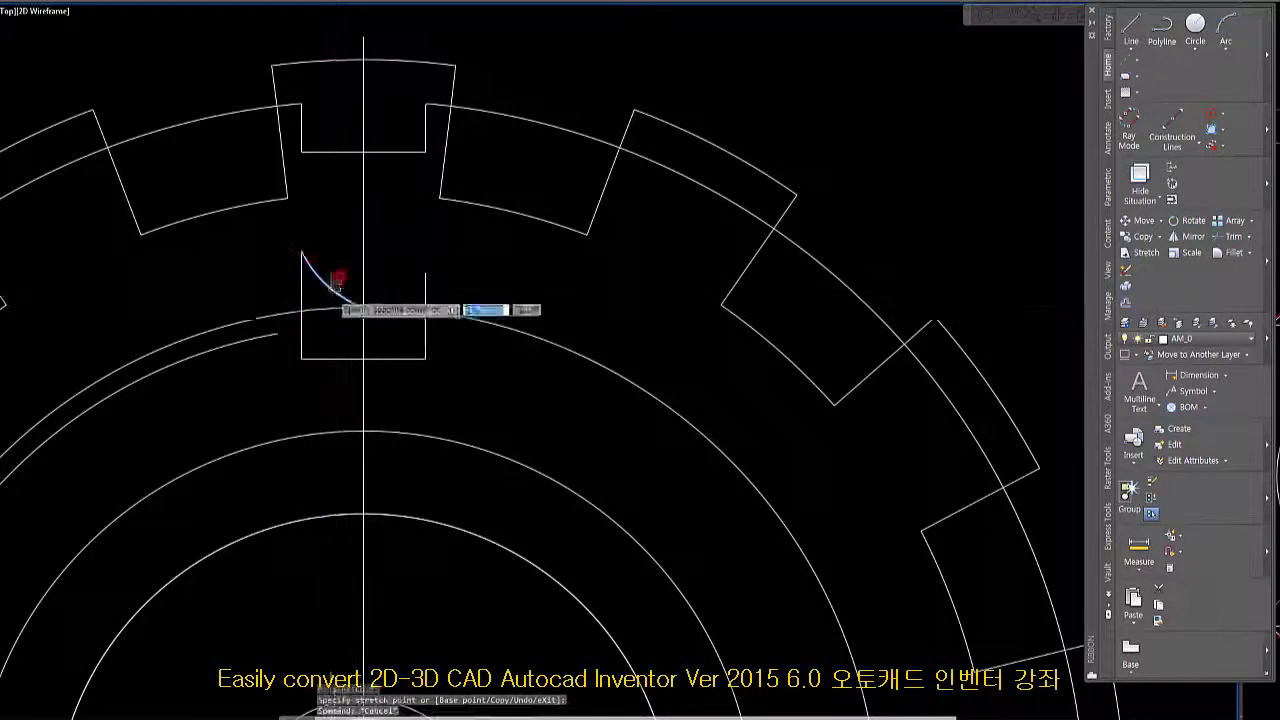
pyautogui.scroll(-4, 365, 267)
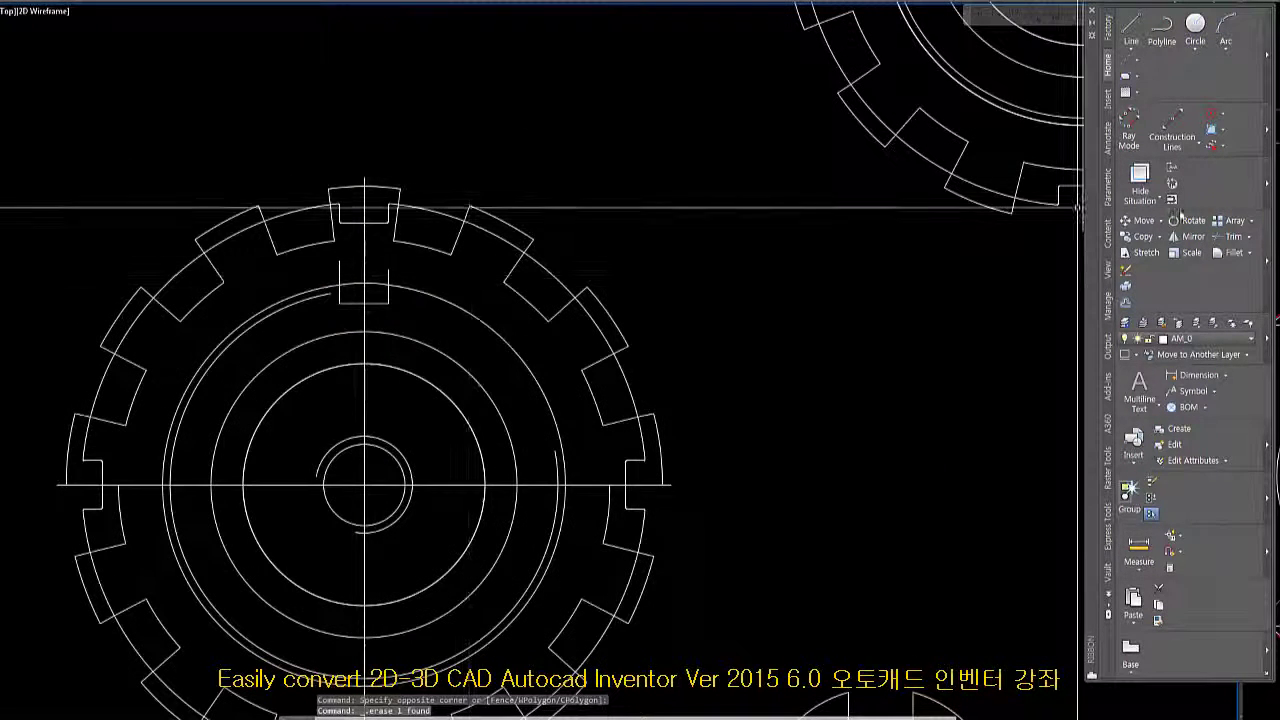
# - Trim the keyway's extended side lines back to the shaft circle
pyautogui.click(486, 329)
pyautogui.click(266, 200)
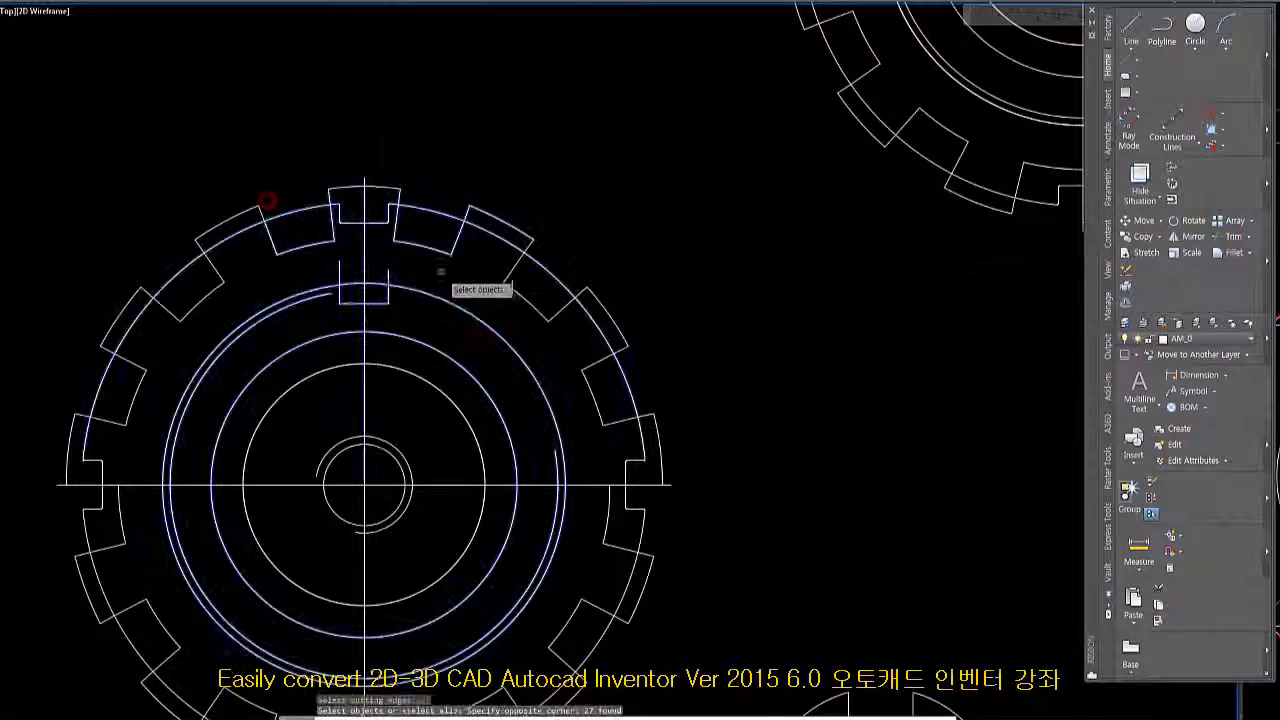
pyautogui.scroll(5, 420, 300)
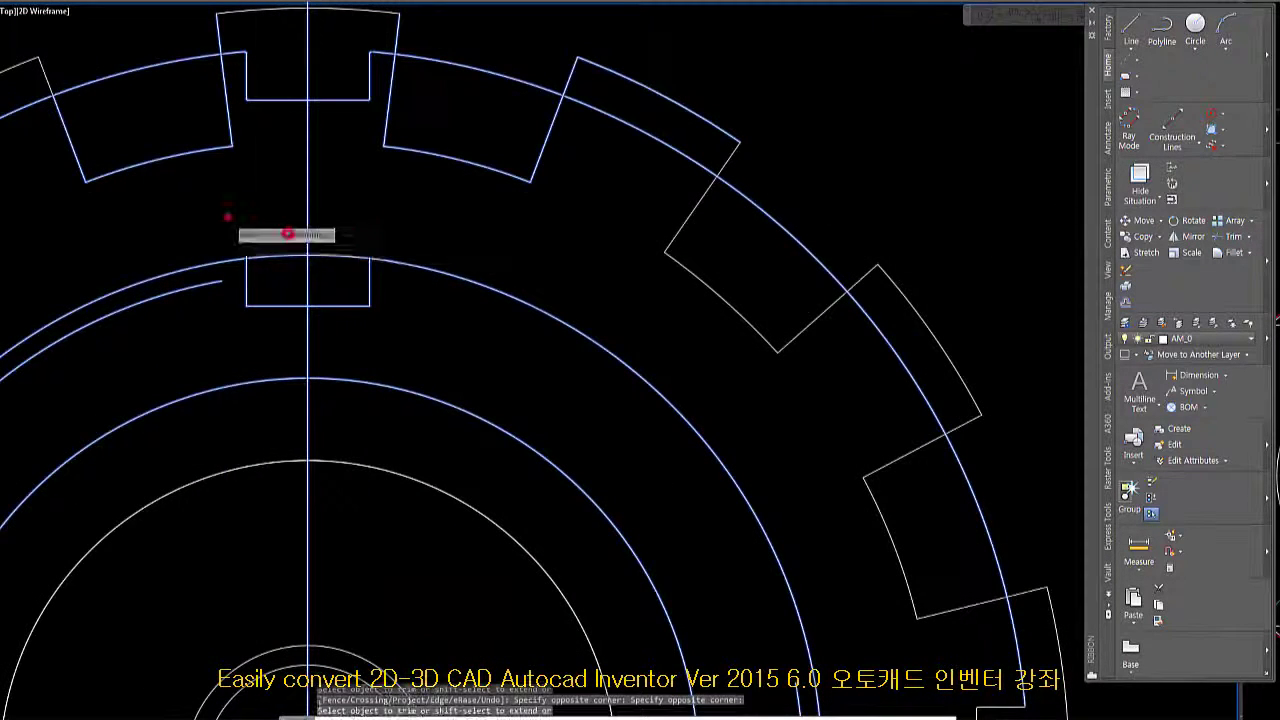
pyautogui.press('Escape')
# - Stretch the keyway's side lines past the shaft circle again and trim off their overhanging ends
pyautogui.click(372, 291)
pyautogui.click(345, 271)
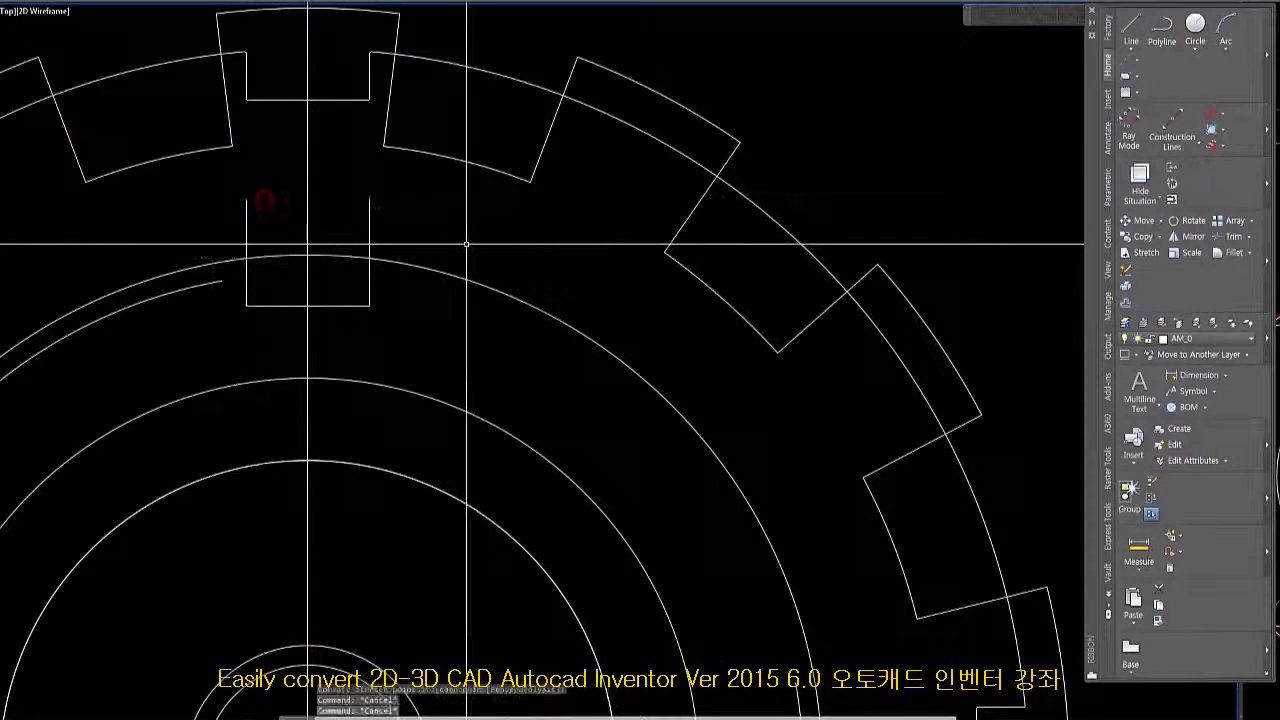
pyautogui.click(413, 341)
pyautogui.click(200, 178)
pyautogui.click(428, 287)
pyautogui.click(404, 212)
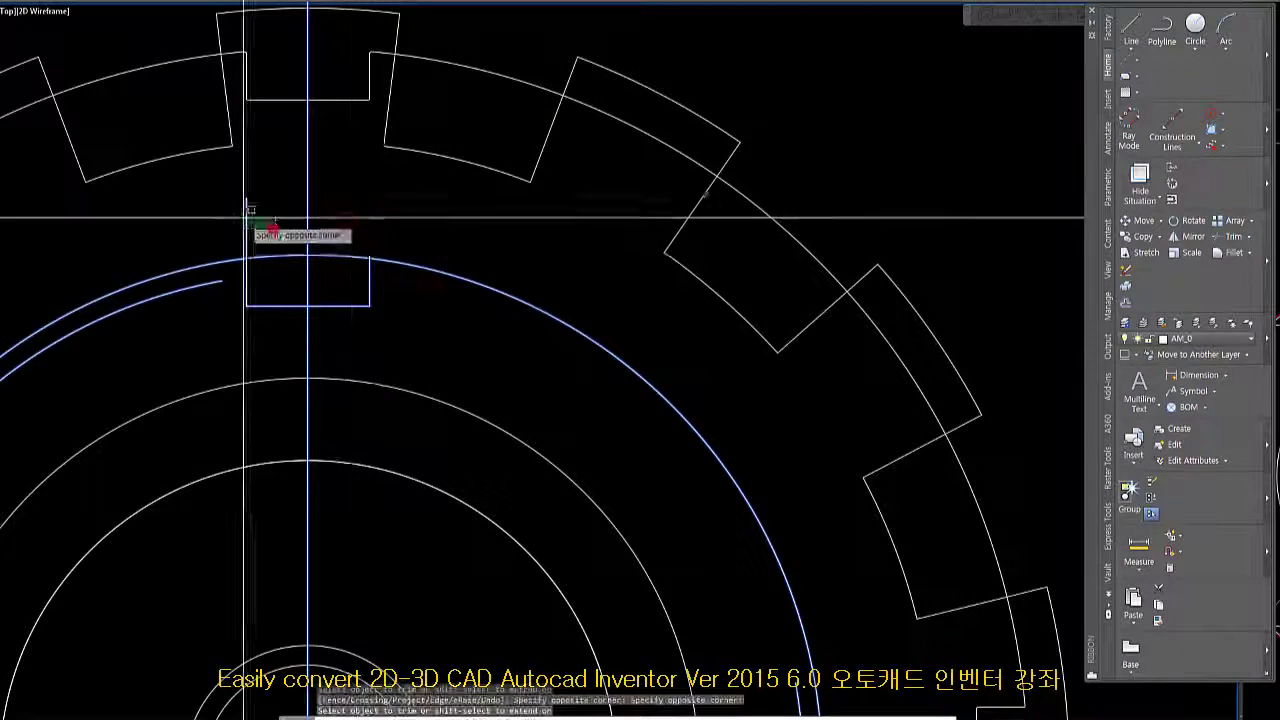
pyautogui.scroll(-5, 428, 246)
pyautogui.press('Escape')
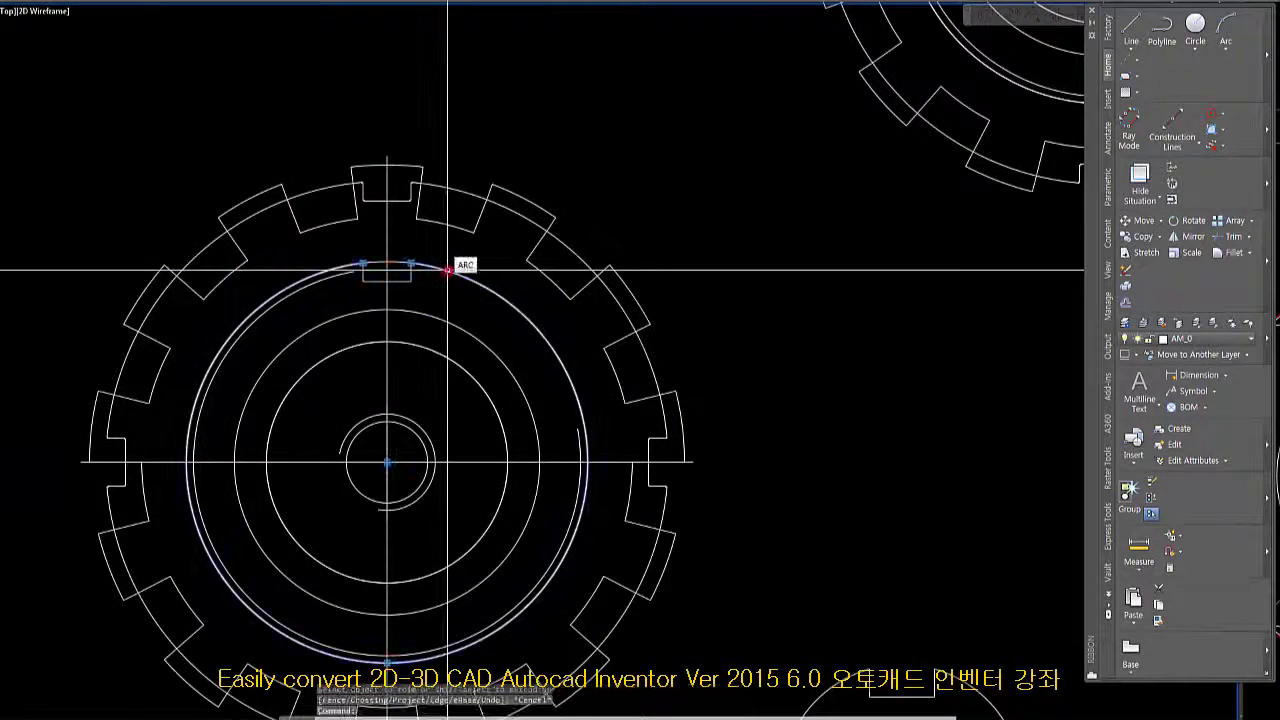
# - Try to explode the shaft circle's arc in the lower-left end view
pyautogui.scroll(-5, 447, 270)
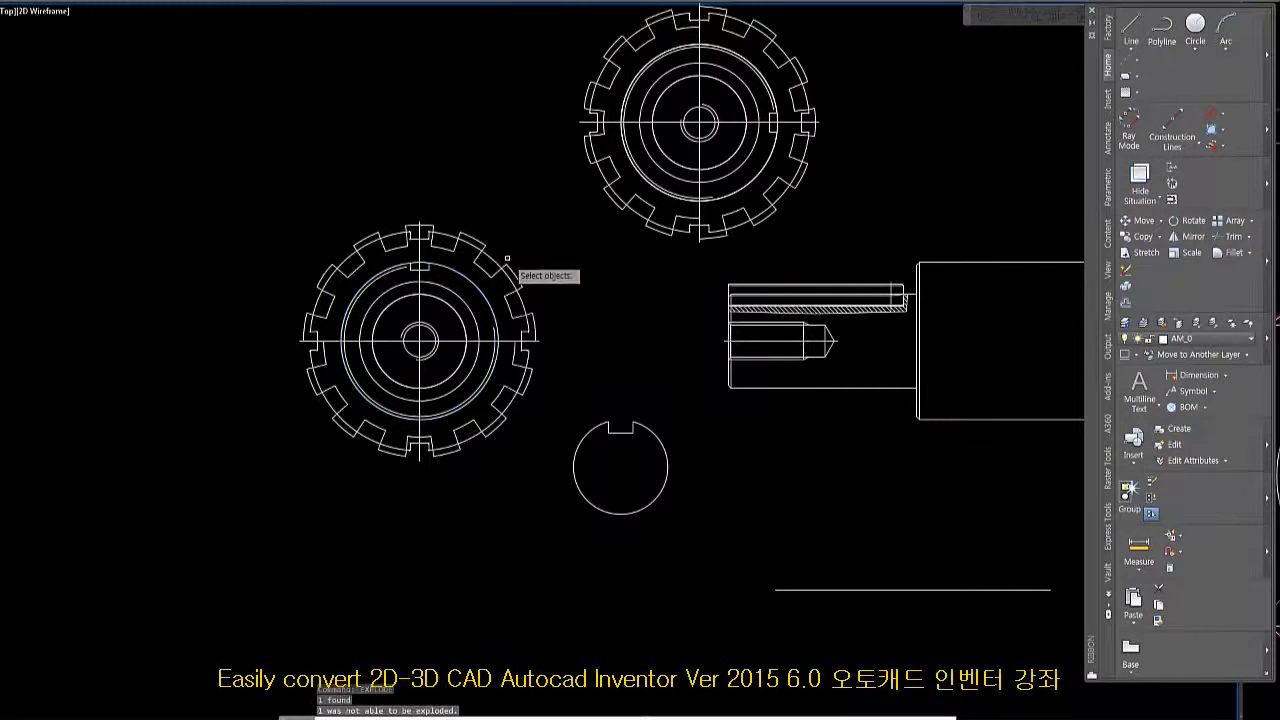
pyautogui.scroll(6, 438, 256)
pyautogui.press('Escape')
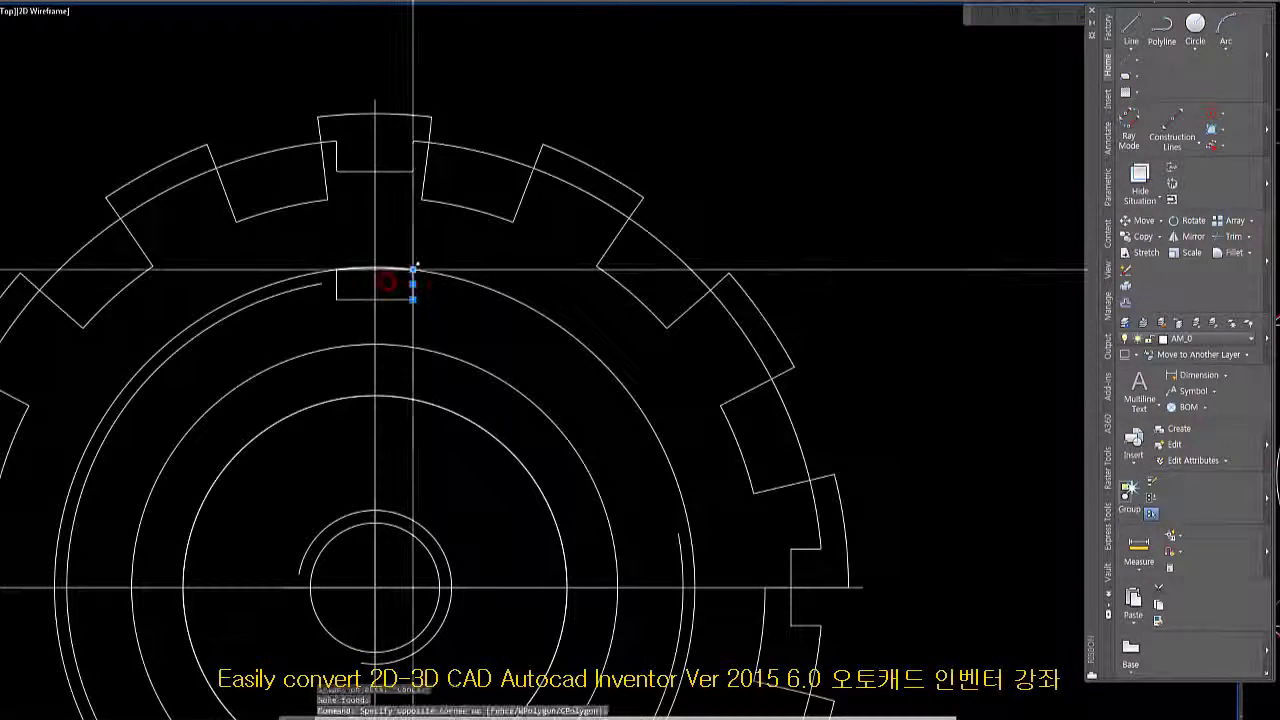
# - Stretch the upper ends of both keyway side lines to above the shaft circle
pyautogui.click(413, 269)
pyautogui.click(423, 232)
pyautogui.press('Escape')
pyautogui.click(360, 284)
pyautogui.click(330, 280)
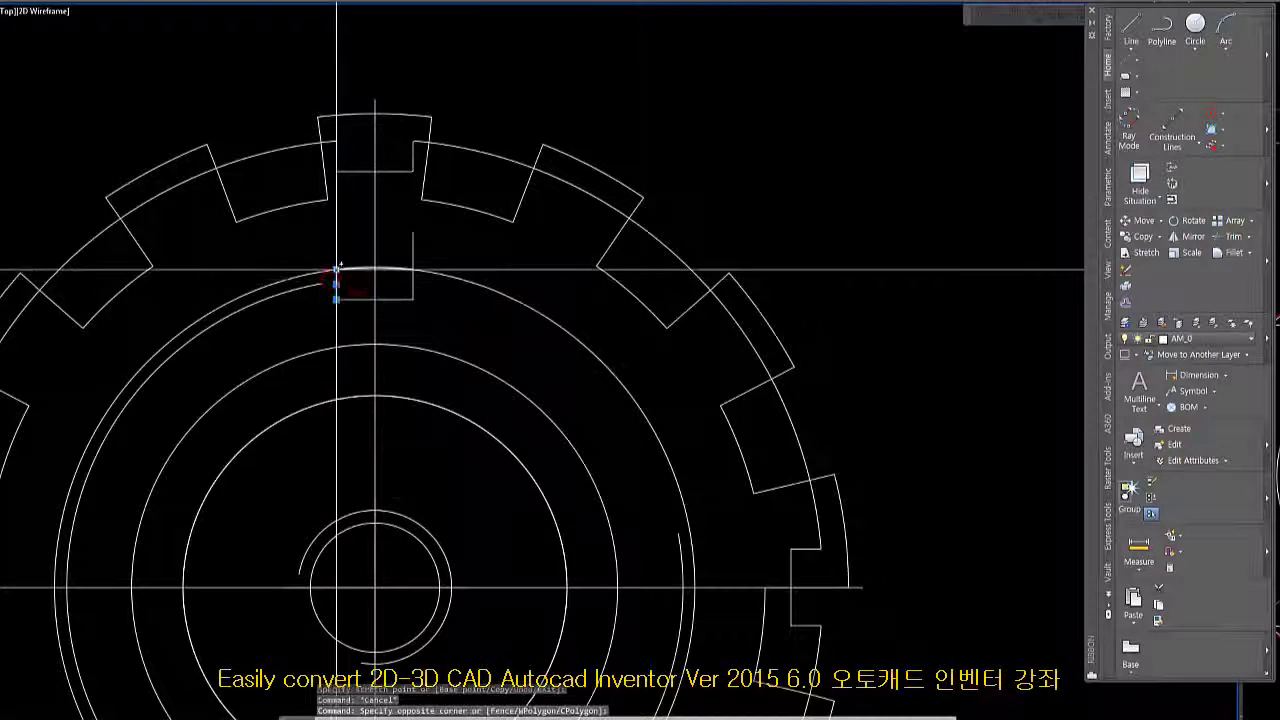
pyautogui.click(336, 212)
pyautogui.press('Escape')
pyautogui.press('Escape')
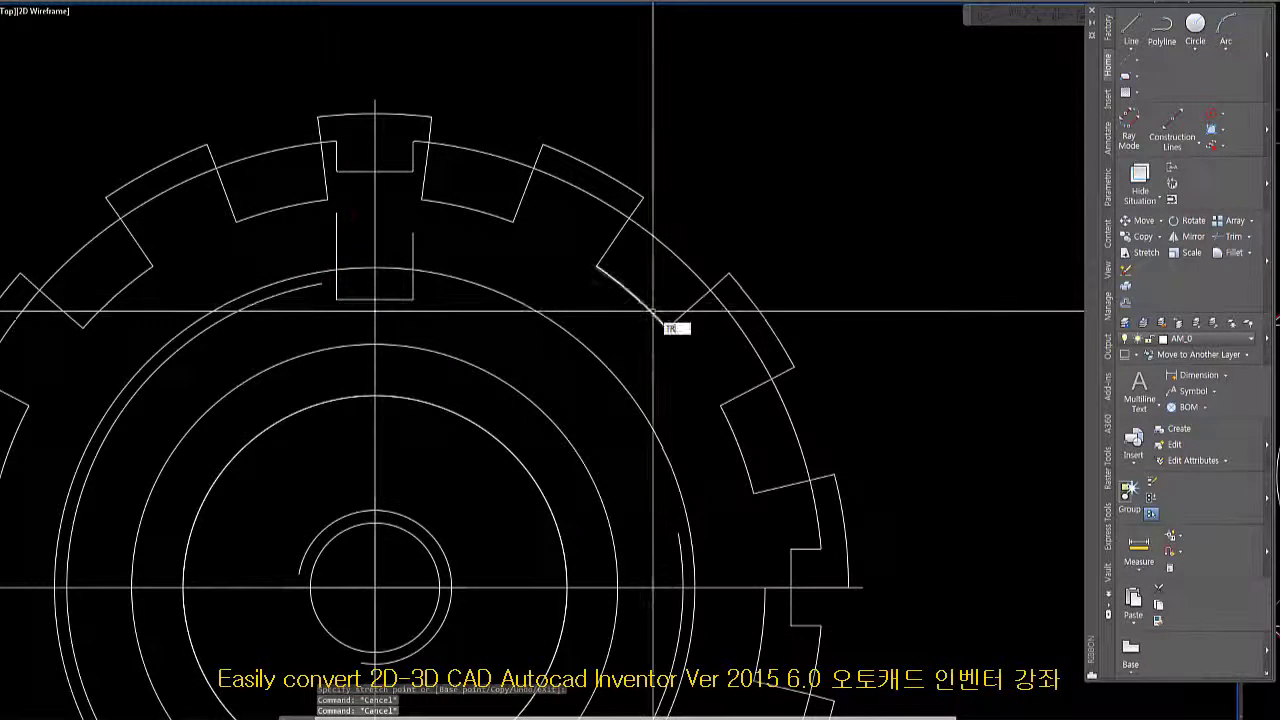
# - Trim both keyway side lines at the shaft circle, using the surrounding end view geometry as cutting edges
pyautogui.press('space')
pyautogui.click(463, 332)
pyautogui.click(217, 152)
pyautogui.rightClick(463, 311)
pyautogui.click(487, 322)
pyautogui.click(449, 248)
pyautogui.click(311, 277)
pyautogui.click(305, 271)
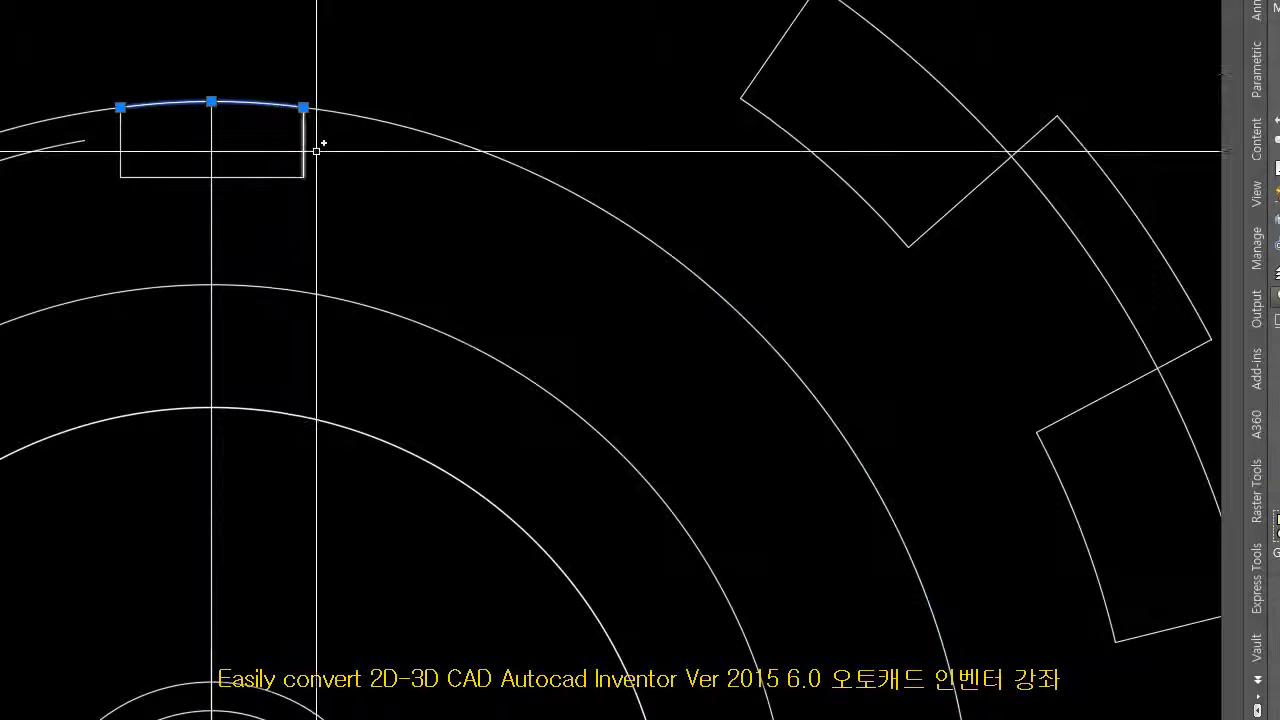
# - Erase the large shaft circle arc outside the keyway, keeping the short arc that closes the slot
pyautogui.press('Escape')
pyautogui.click(404, 187)
pyautogui.click(341, 64)
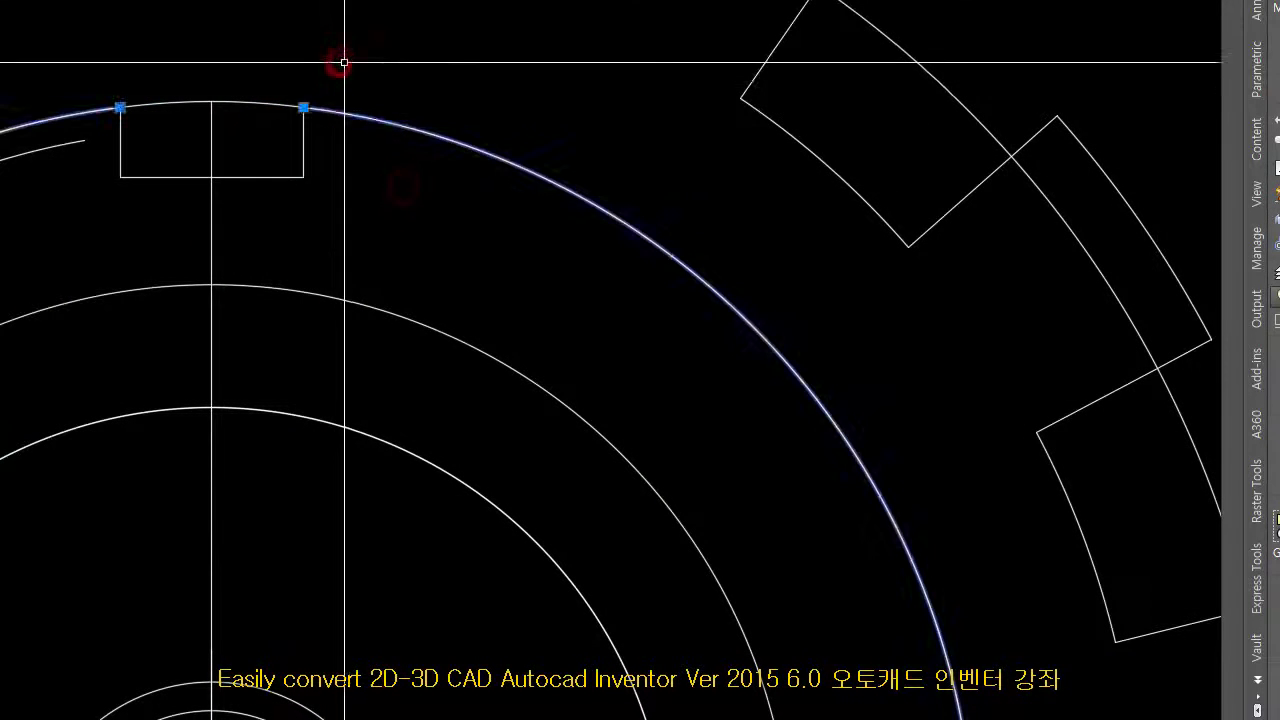
pyautogui.press('Delete')
pyautogui.scroll(-6, 260, 100)
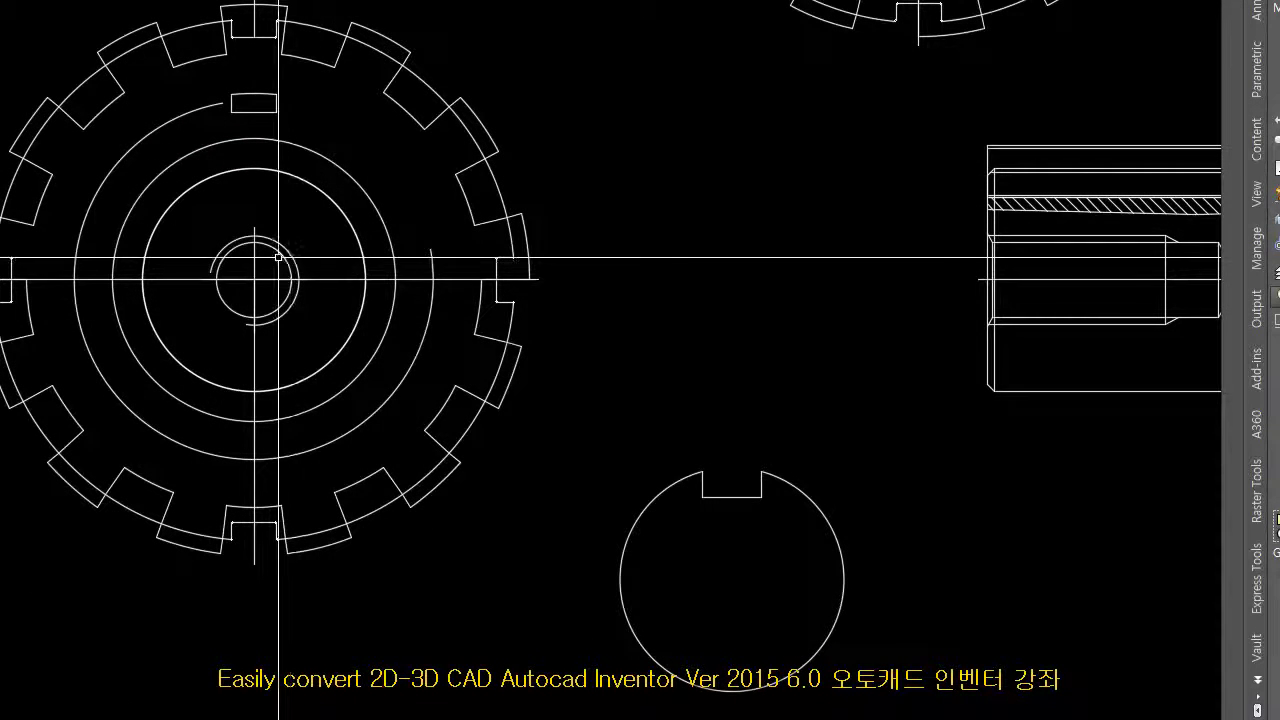
# - Draw a circle centred on the separate slotted shaft outline, passing through the slot's upper corner
pyautogui.moveTo(600, 414); pyautogui.dragTo(211, 277, button='middle')
pyautogui.moveTo(339, 297); pyautogui.dragTo(379, 297, button='middle')
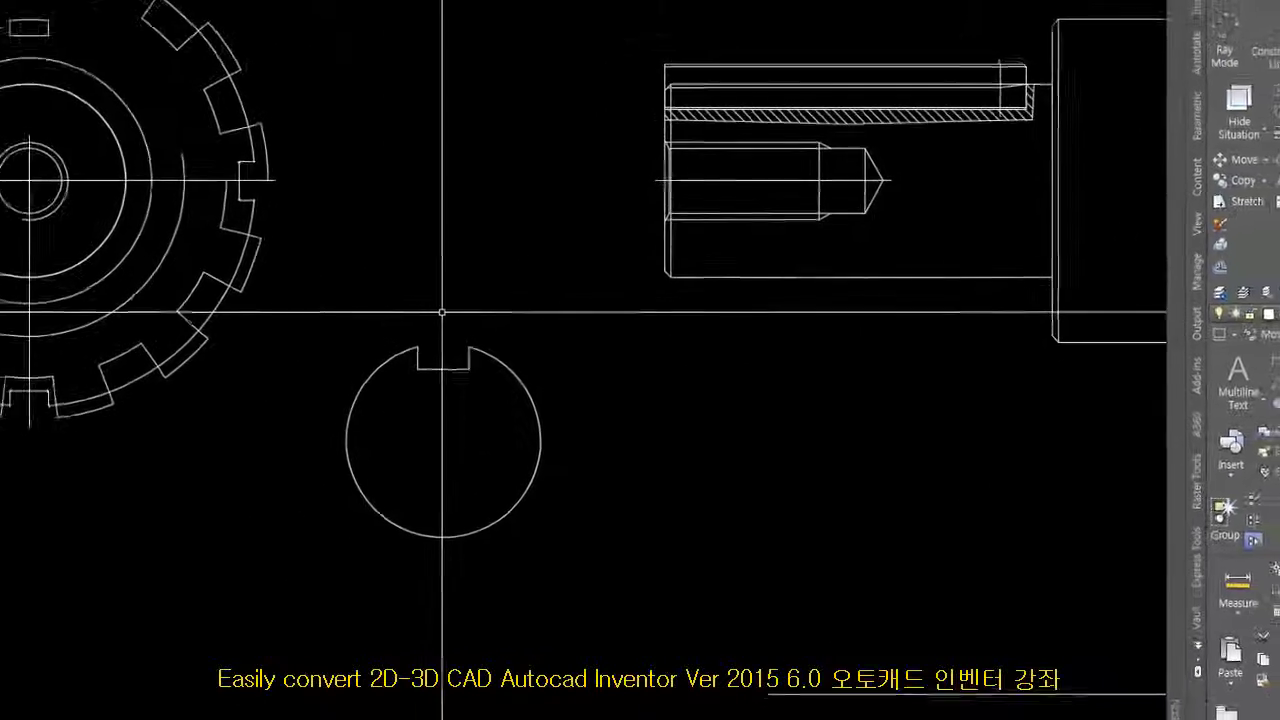
pyautogui.write('c')
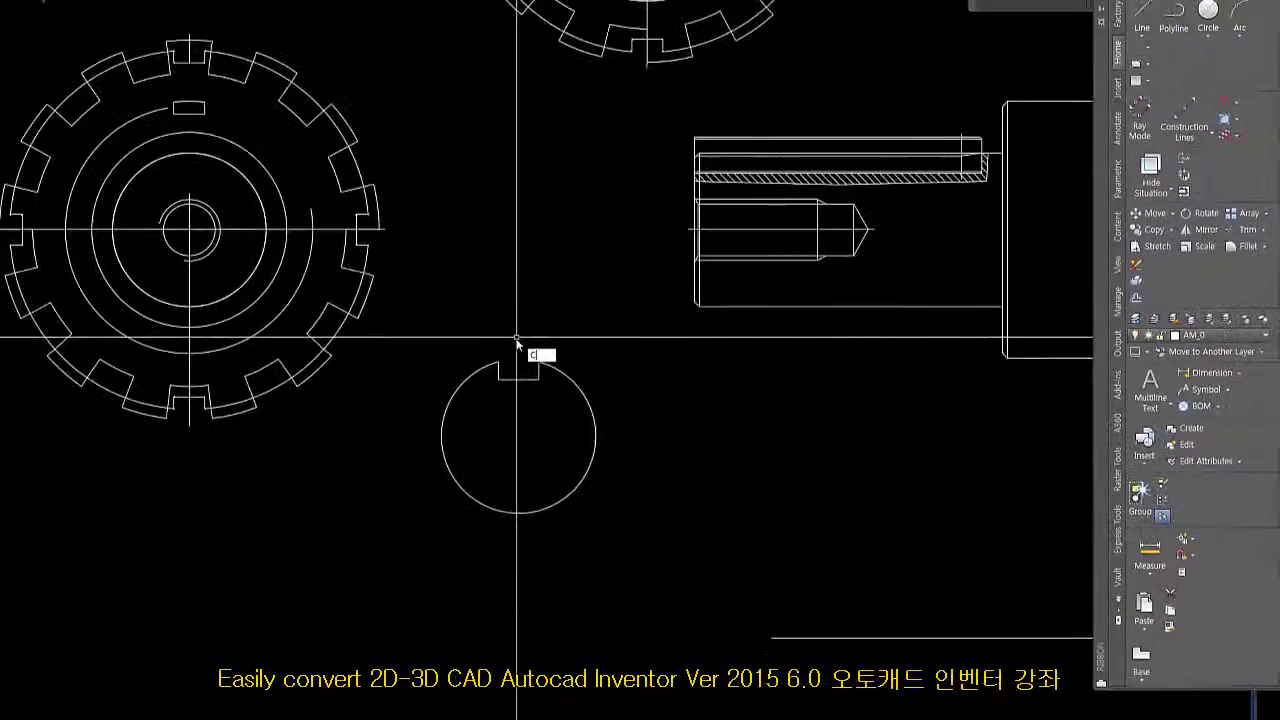
pyautogui.press('Return')
pyautogui.click(518, 436)
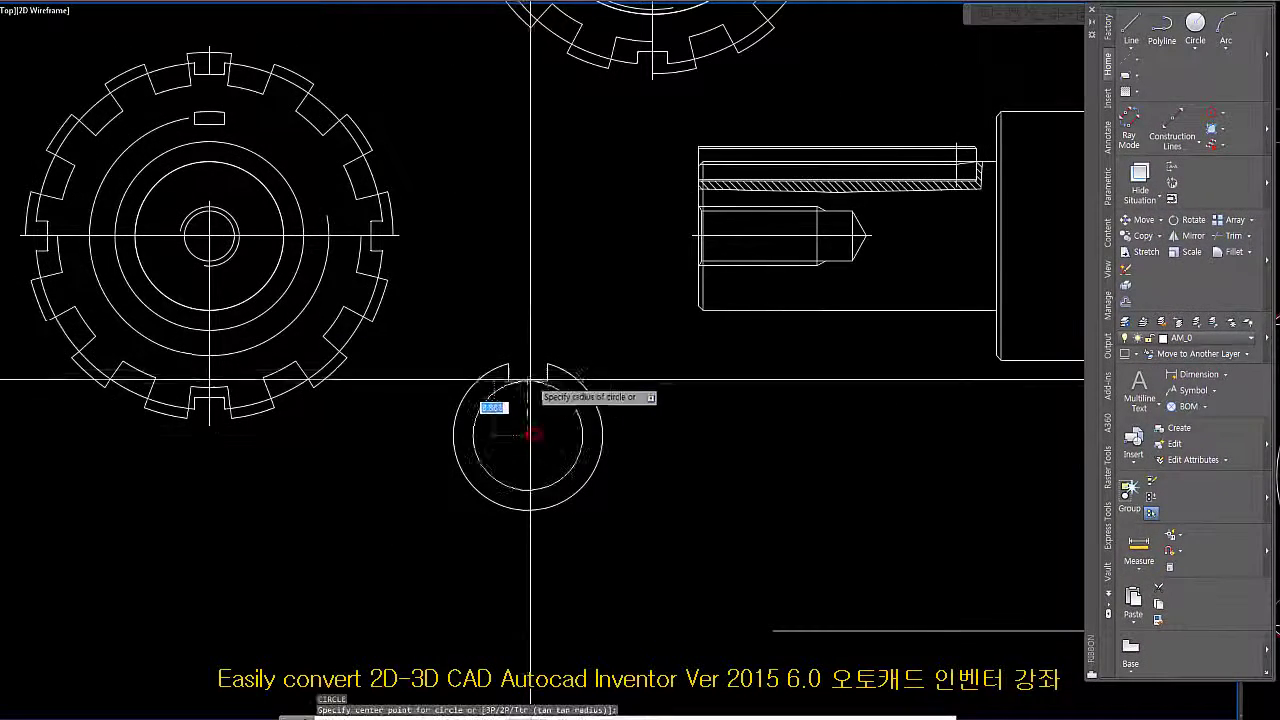
pyautogui.click(509, 364)
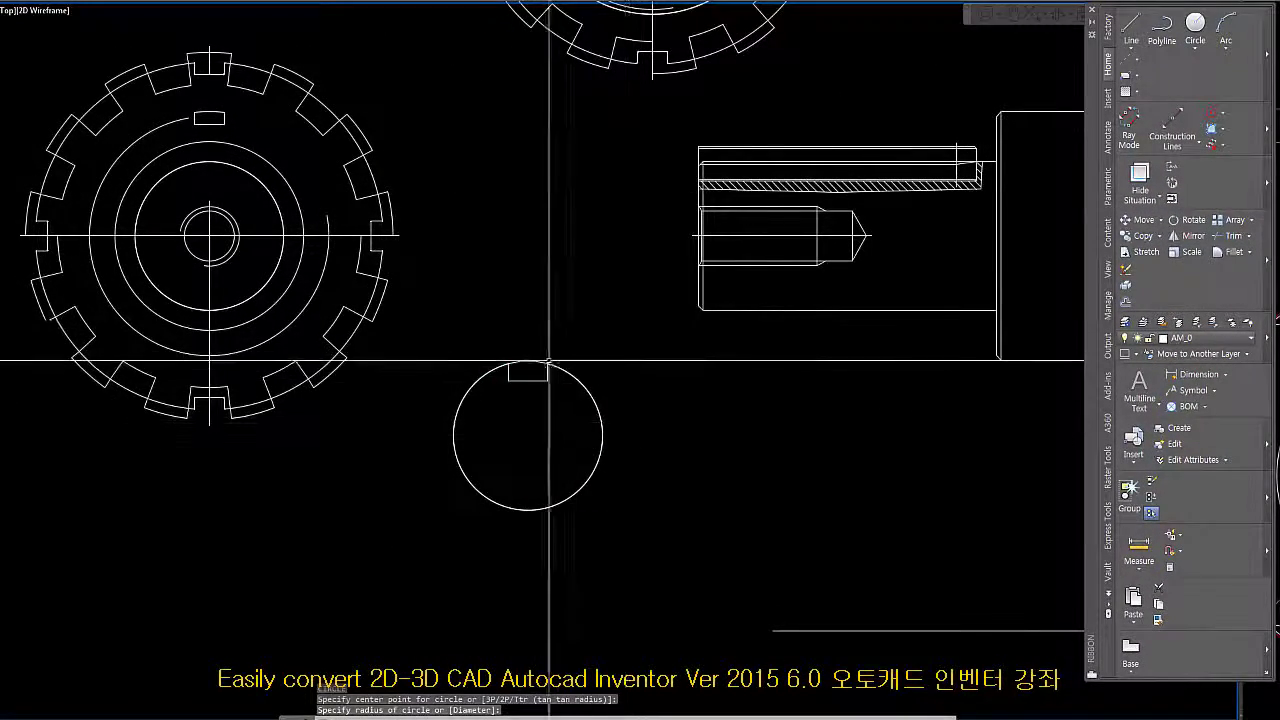
# - Trim the new circle at the slot's side lines in the separate slotted outline
pyautogui.press('Return')
pyautogui.click(557, 403)
pyautogui.click(491, 328)
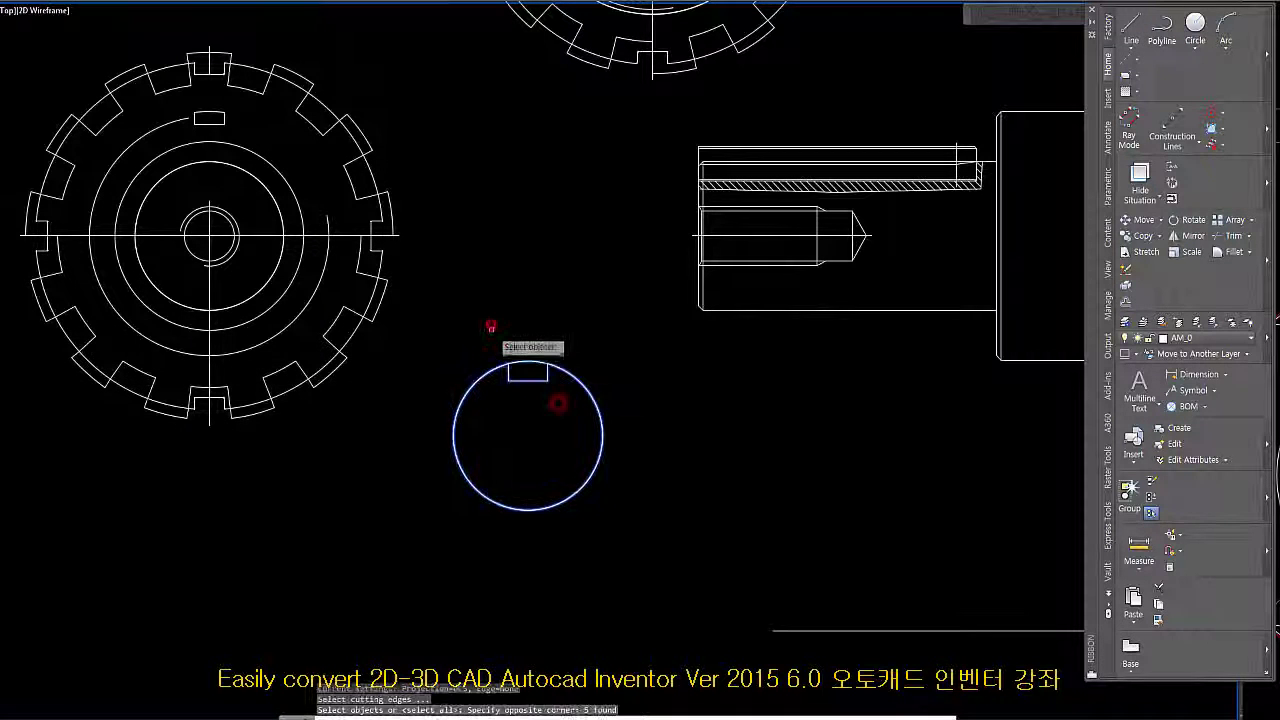
pyautogui.press('Return')
pyautogui.click(491, 339)
pyautogui.click(567, 416)
pyautogui.press('Return')
# - Erase the circular arc outside the slot, keeping only the closed slot profile with its curved upper edge
pyautogui.click(602, 386)
pyautogui.click(578, 406)
pyautogui.press('Delete')
pyautogui.click(528, 361)
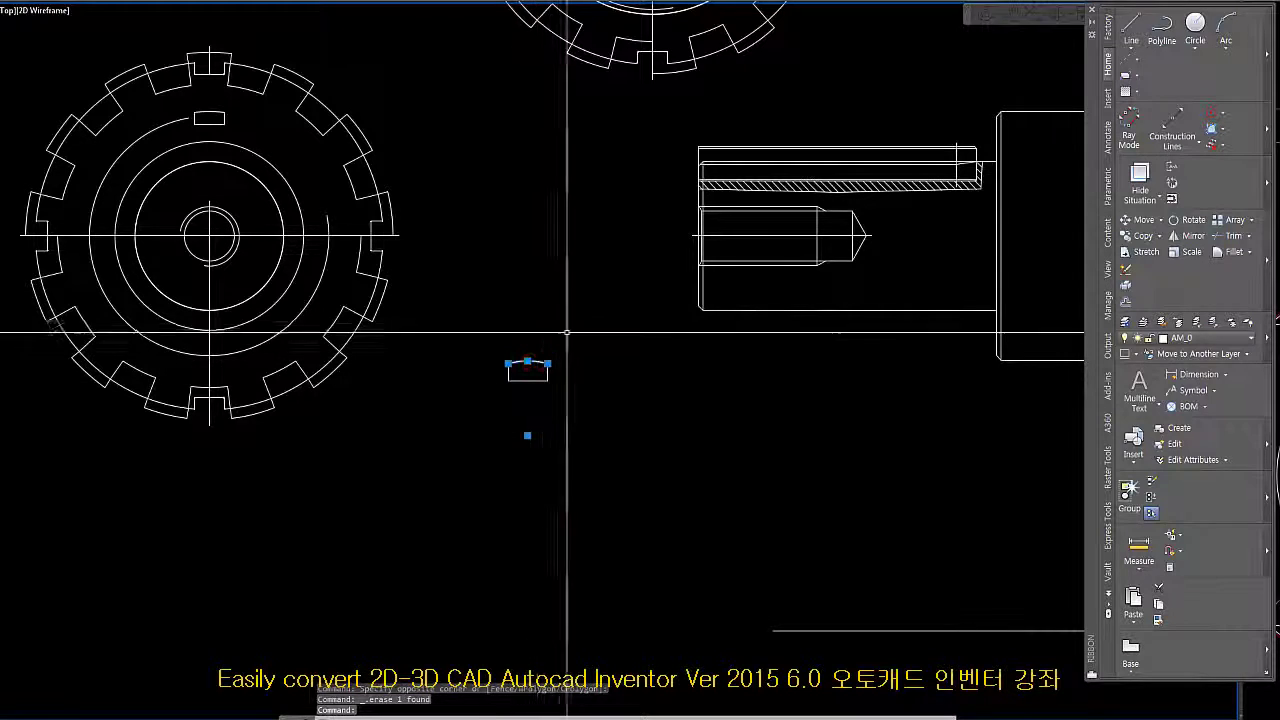
pyautogui.press('Escape')
pyautogui.press('Escape')
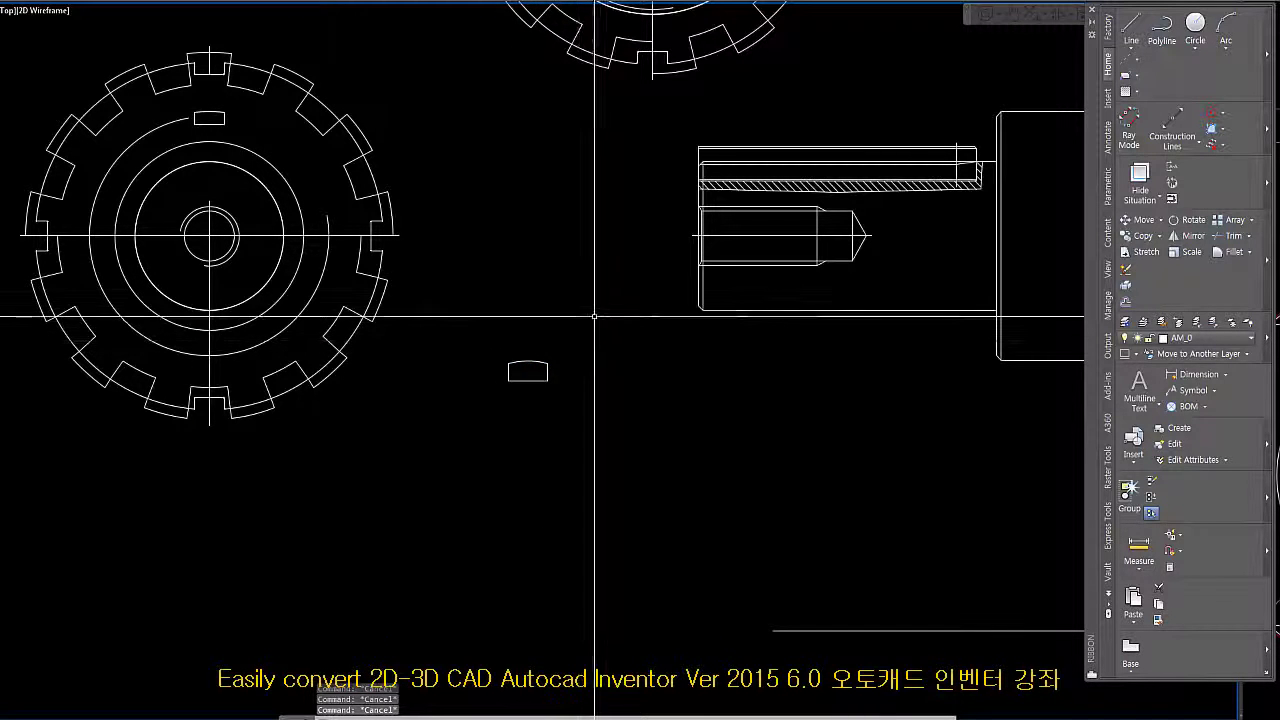
# - Create a region from the closed slot profile that stands apart from the end views
pyautogui.click(1270, 135)
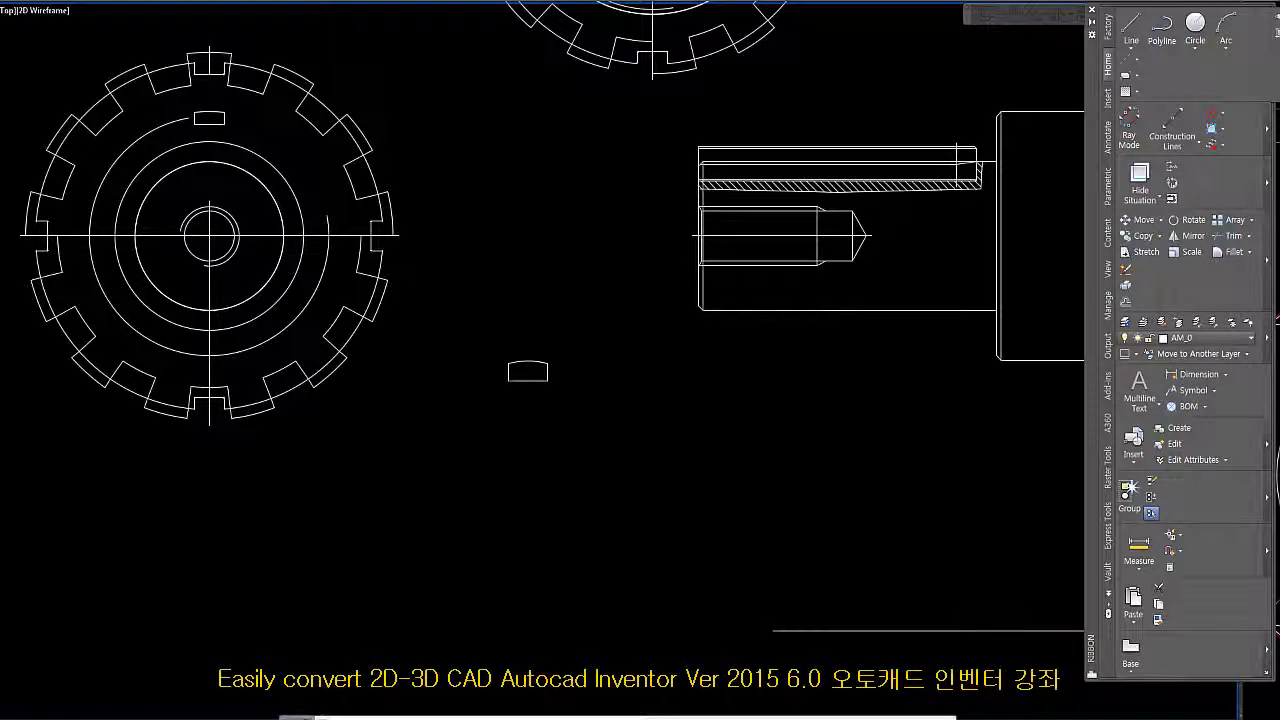
pyautogui.click(436, 328)
pyautogui.click(638, 434)
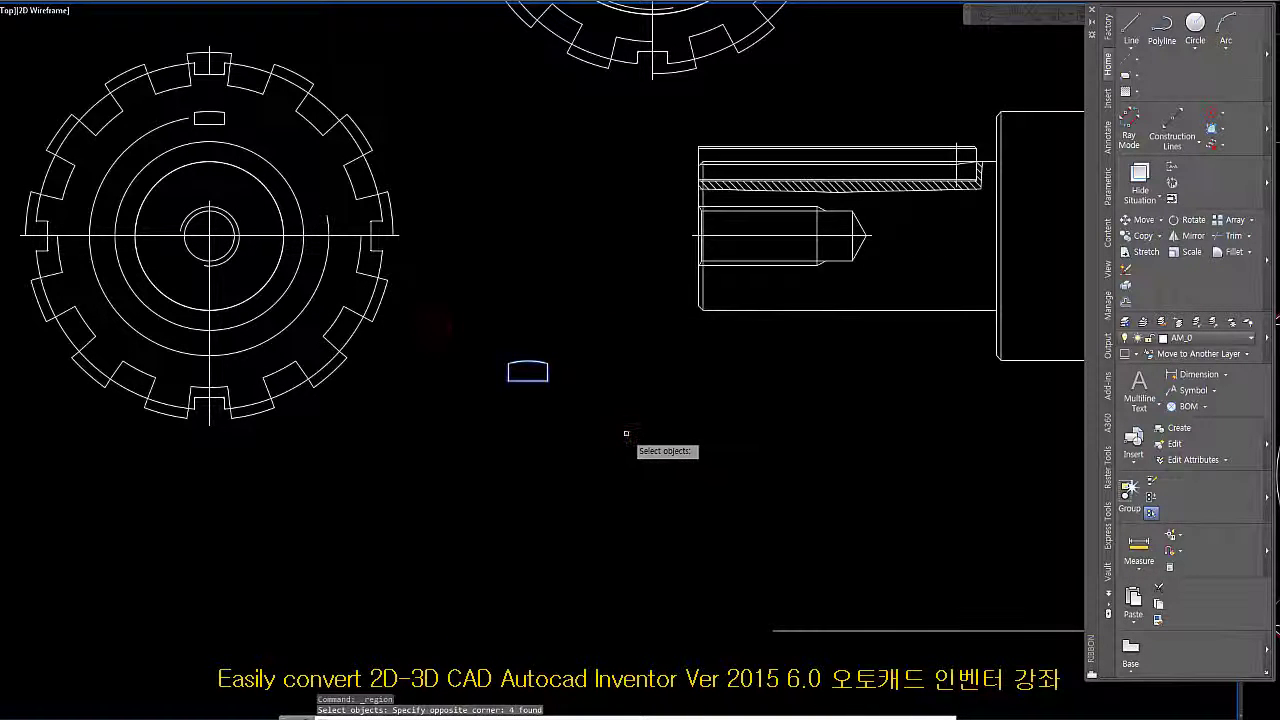
pyautogui.press('Return')
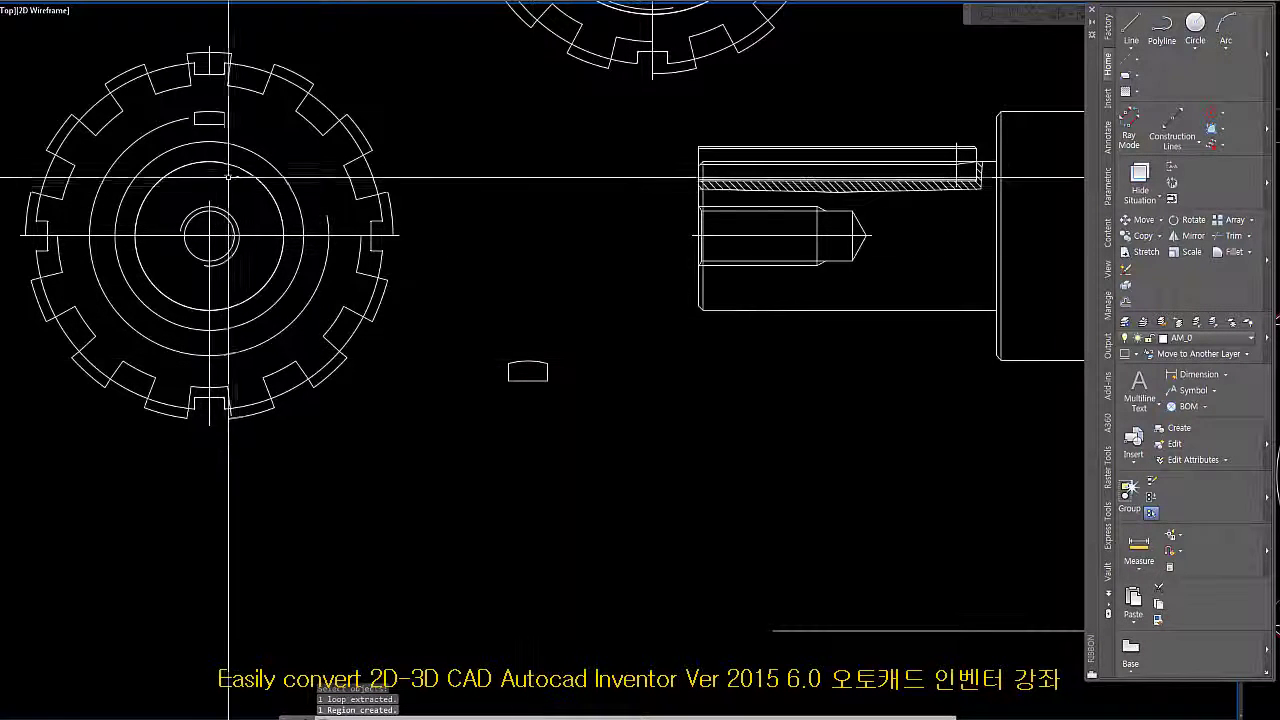
# - Create a region from the closed keyway profile inside the lower-left end view
pyautogui.press('Return')
pyautogui.click(182, 100)
pyautogui.click(234, 132)
pyautogui.press('Return')
pyautogui.click(222, 114)
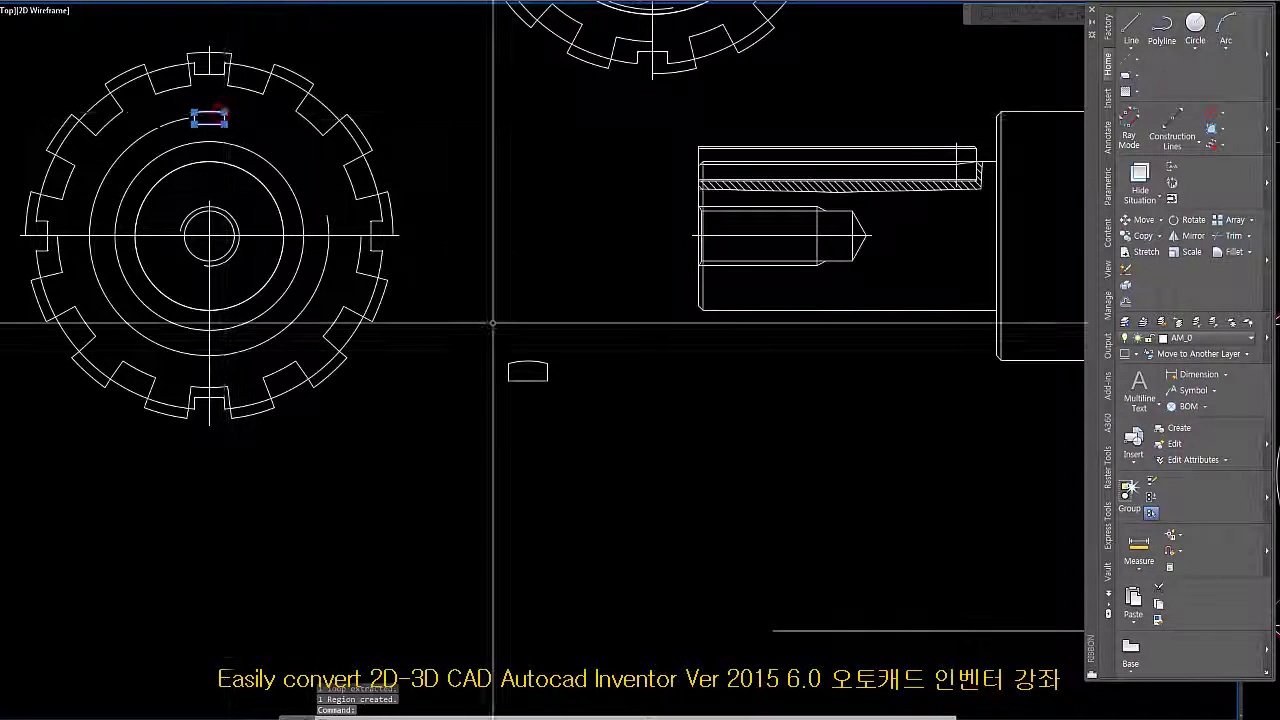
pyautogui.press('Escape')
# - Move the separate slot region so its lower edge's midpoint sits on the keyway floor line at the shaft end in the side view
pyautogui.click(582, 429)
pyautogui.click(485, 347)
pyautogui.moveTo(571, 338); pyautogui.dragTo(511, 373, button='middle')
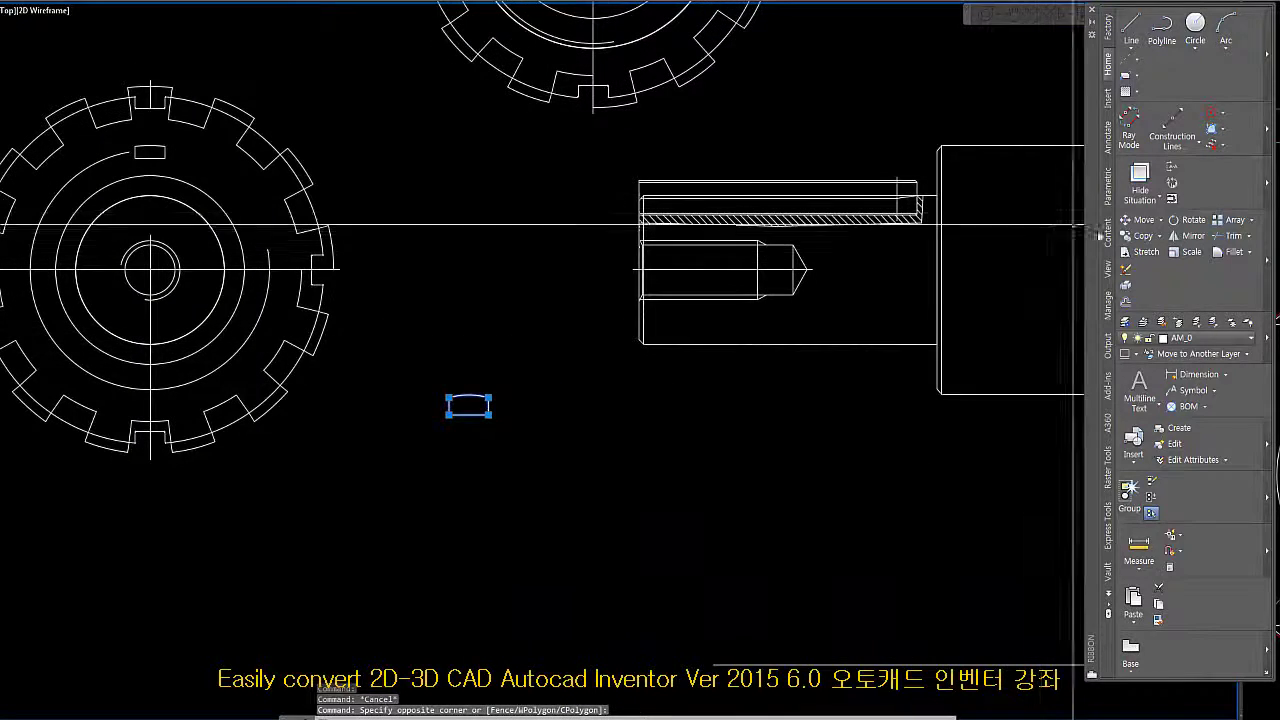
pyautogui.click(1127, 219)
pyautogui.scroll(5, 681, 182)
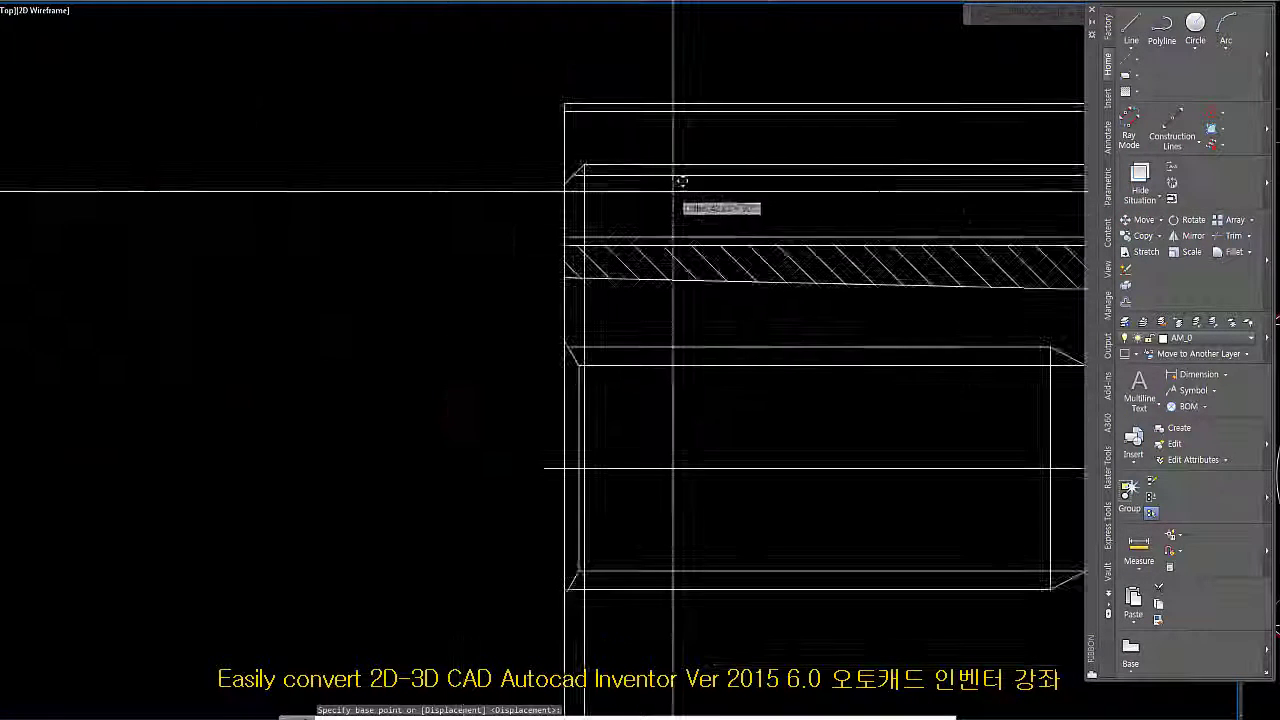
pyautogui.scroll(3, 590, 258)
pyautogui.click(508, 273)
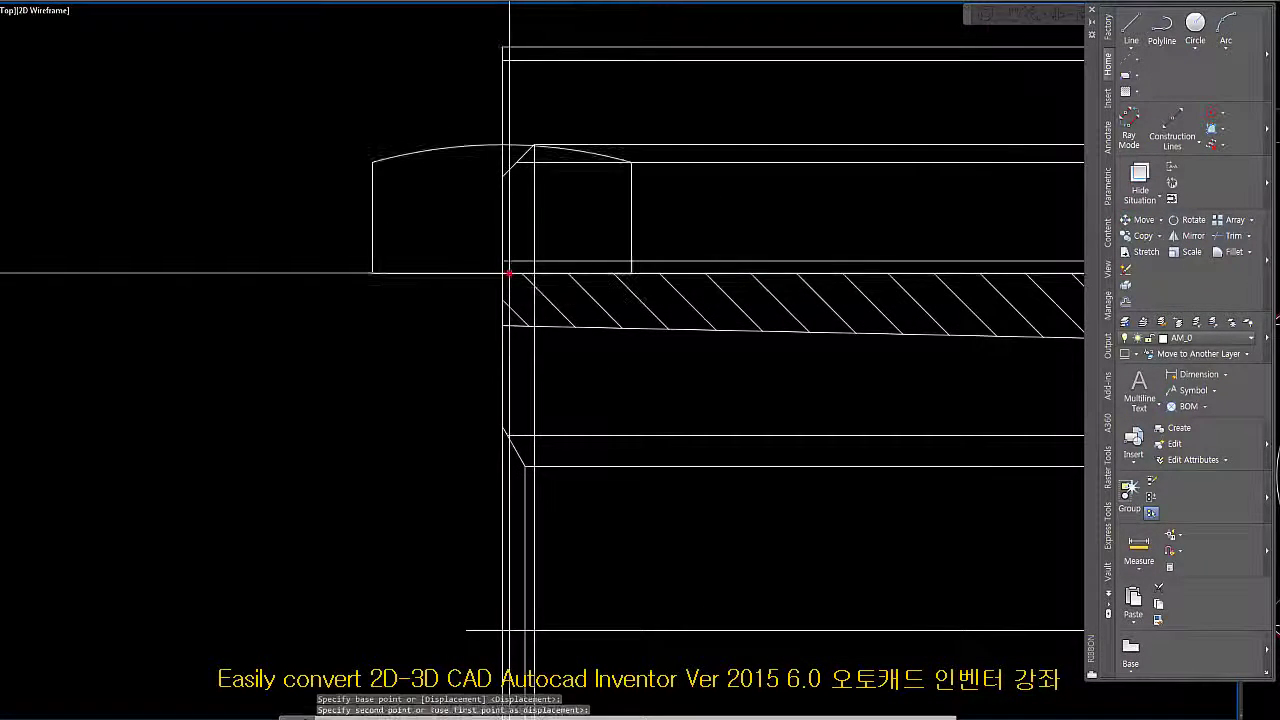
# - Move the slot region from the side view onto the lower-left end view's vertical centerline, keeping it level with the keyway floor
pyautogui.scroll(-4, 508, 273)
pyautogui.scroll(-1, 620, 400)
pyautogui.scroll(5, 954, 338)
pyautogui.scroll(-4, 954, 338)
pyautogui.scroll(2, 454, 323)
pyautogui.moveTo(454, 323); pyautogui.dragTo(682, 304, button='middle')
pyautogui.click(726, 331)
pyautogui.click(625, 232)
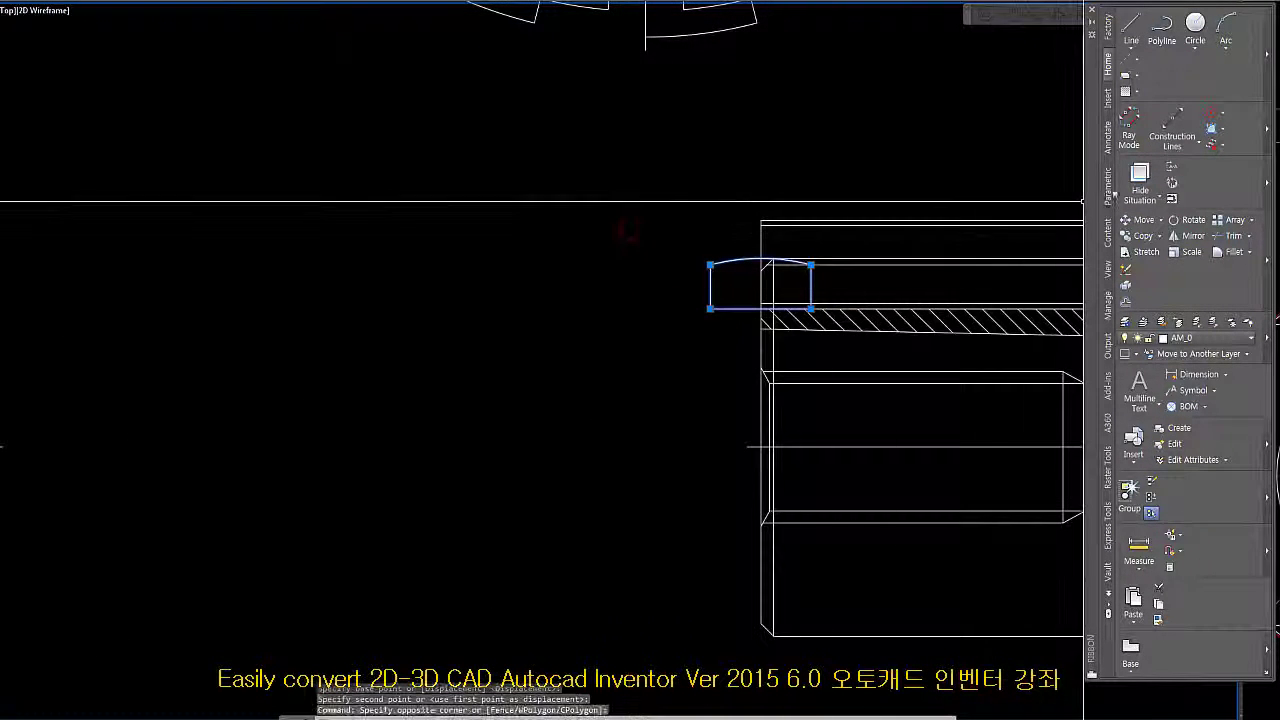
pyautogui.click(1138, 219)
pyautogui.scroll(3, 779, 296)
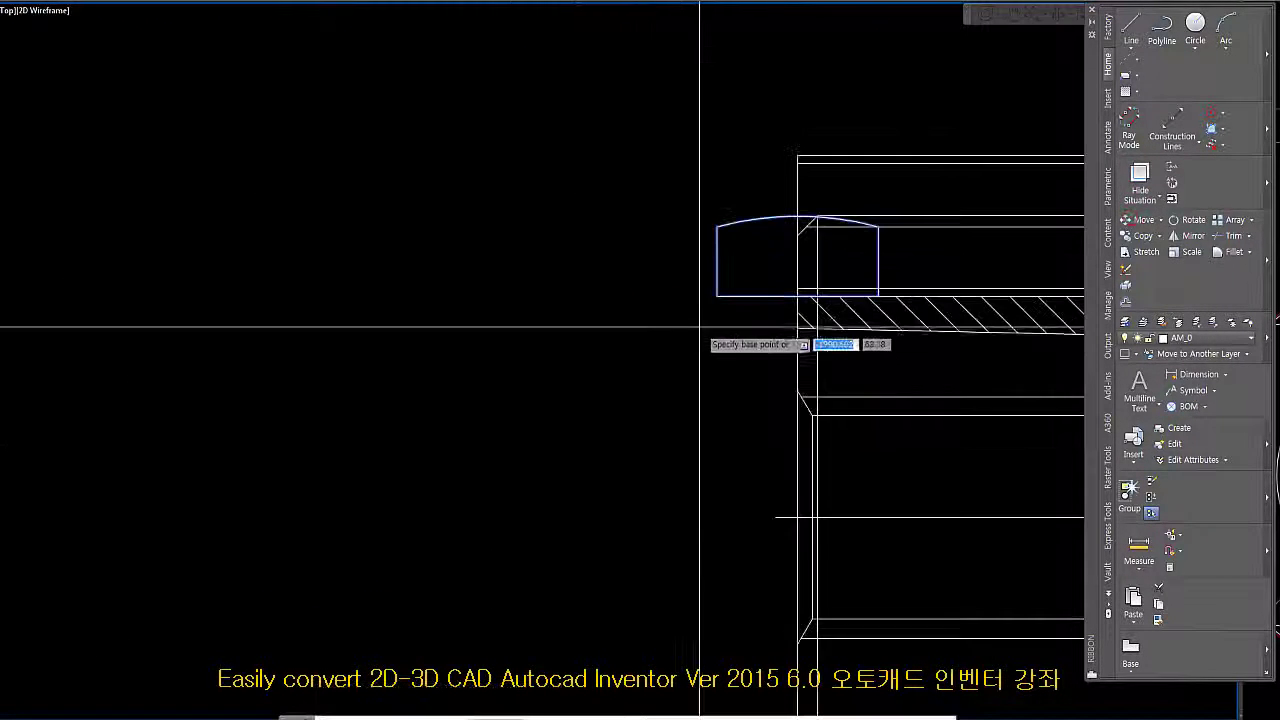
pyautogui.click(779, 296)
pyautogui.scroll(-3, 700, 290)
pyautogui.scroll(4, 300, 330)
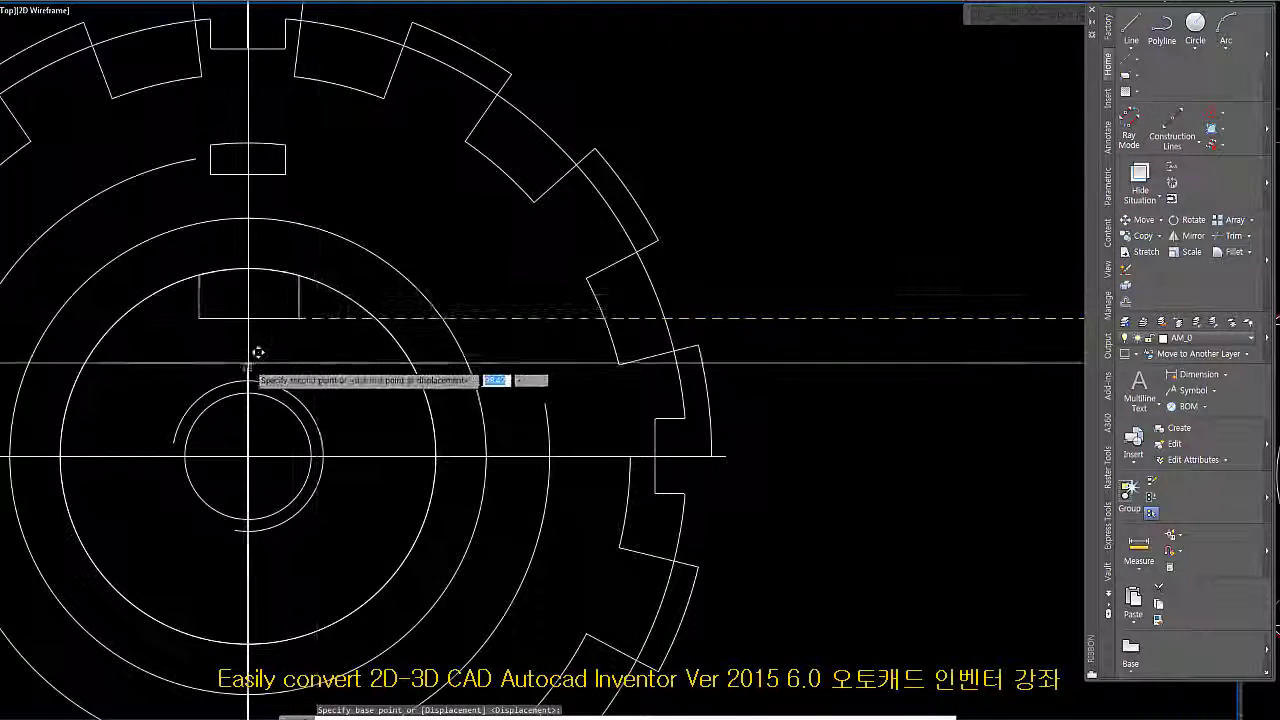
pyautogui.click(246, 338)
# - Select both slot regions and the circle between them in the end view, and copy them to the clipboard
pyautogui.click(304, 321)
pyautogui.click(267, 309)
pyautogui.click(307, 170)
pyautogui.click(271, 144)
pyautogui.click(386, 249)
pyautogui.click(364, 261)
pyautogui.scroll(-5, 358, 254)
pyautogui.hotkey('ctrl', 'c')
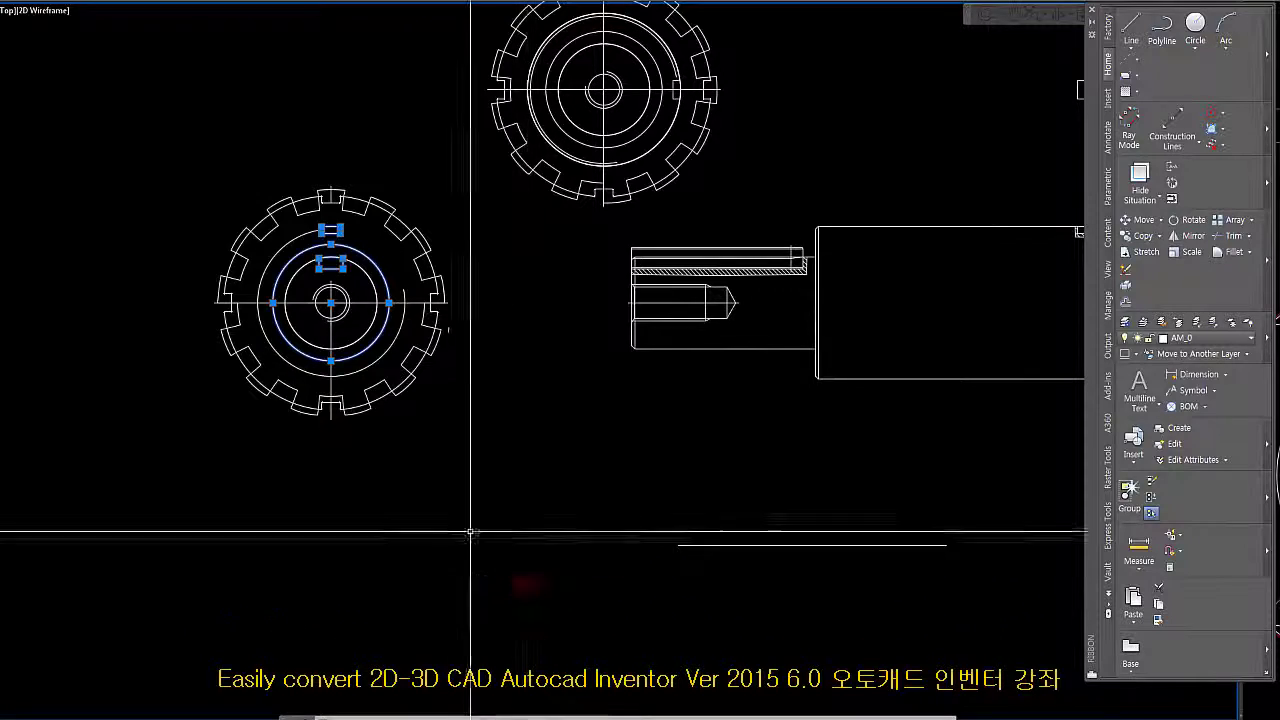
pyautogui.scroll(-8, 440, 420)
pyautogui.click(419, 423)
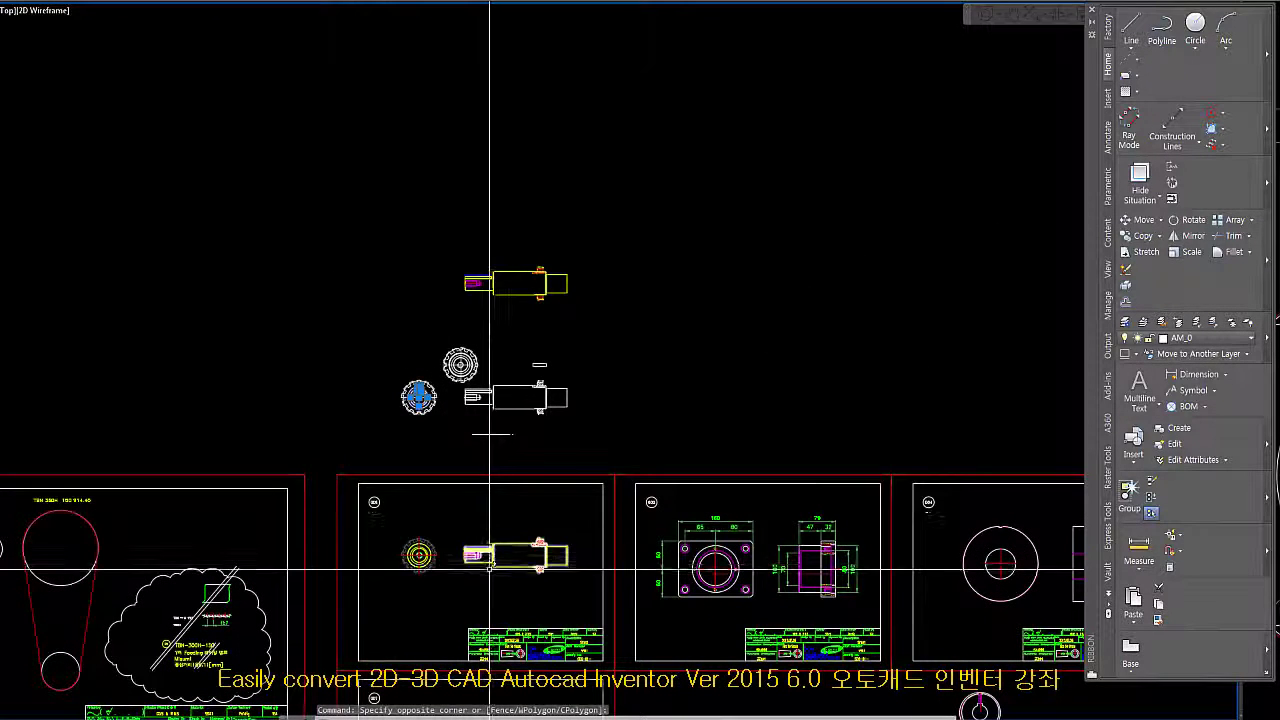
pyautogui.scroll(6, 468, 565)
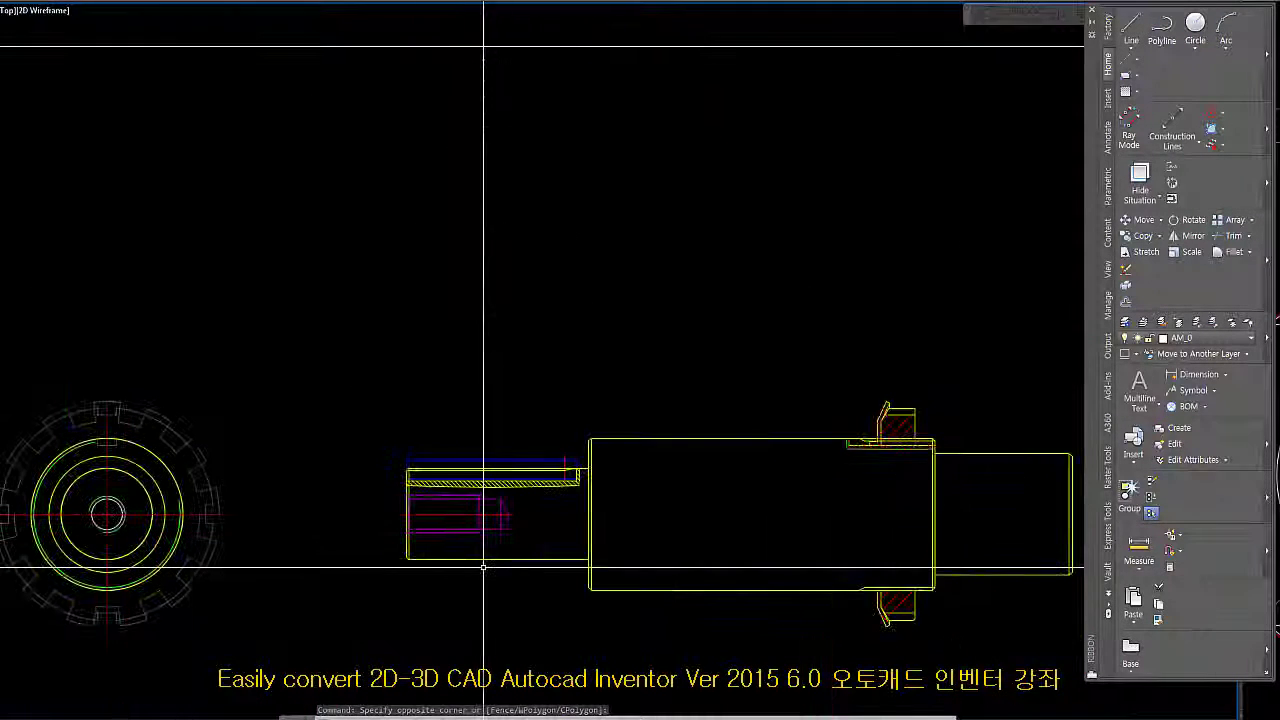
pyautogui.scroll(-4, 495, 536)
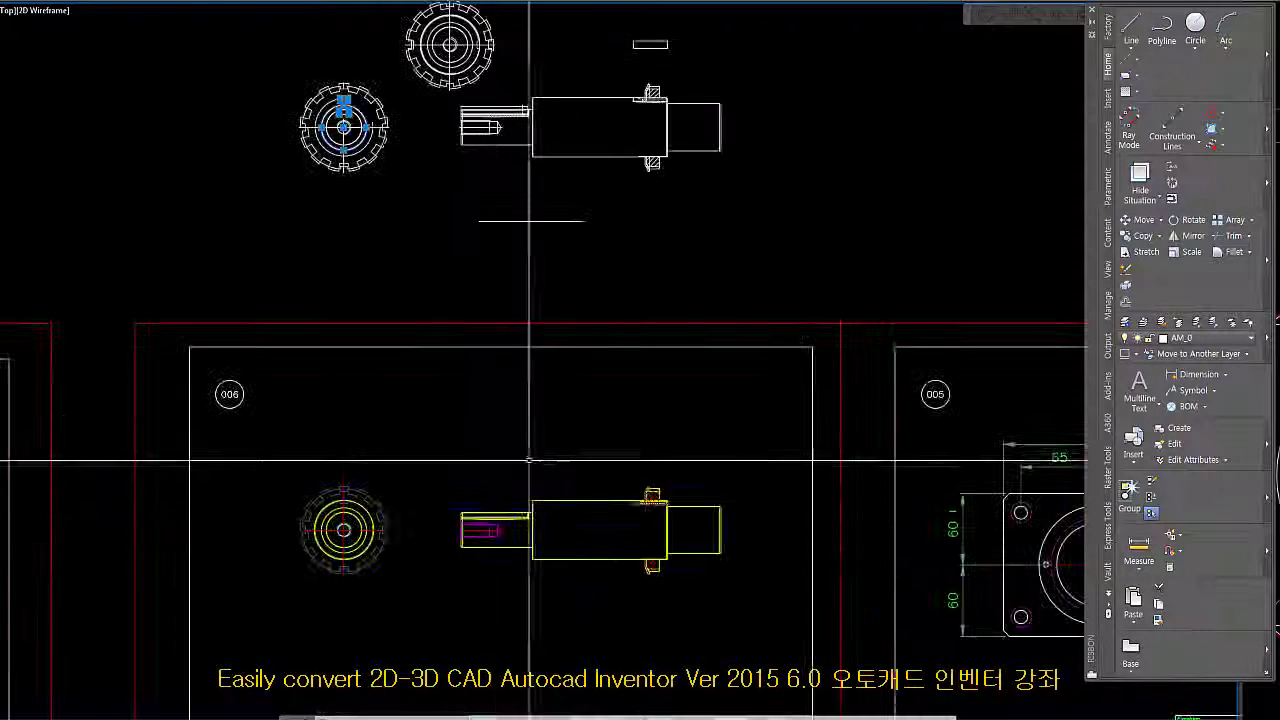
pyautogui.moveTo(543, 423); pyautogui.dragTo(540, 614, button='middle')
pyautogui.moveTo(457, 303); pyautogui.dragTo(457, 437, button='middle')
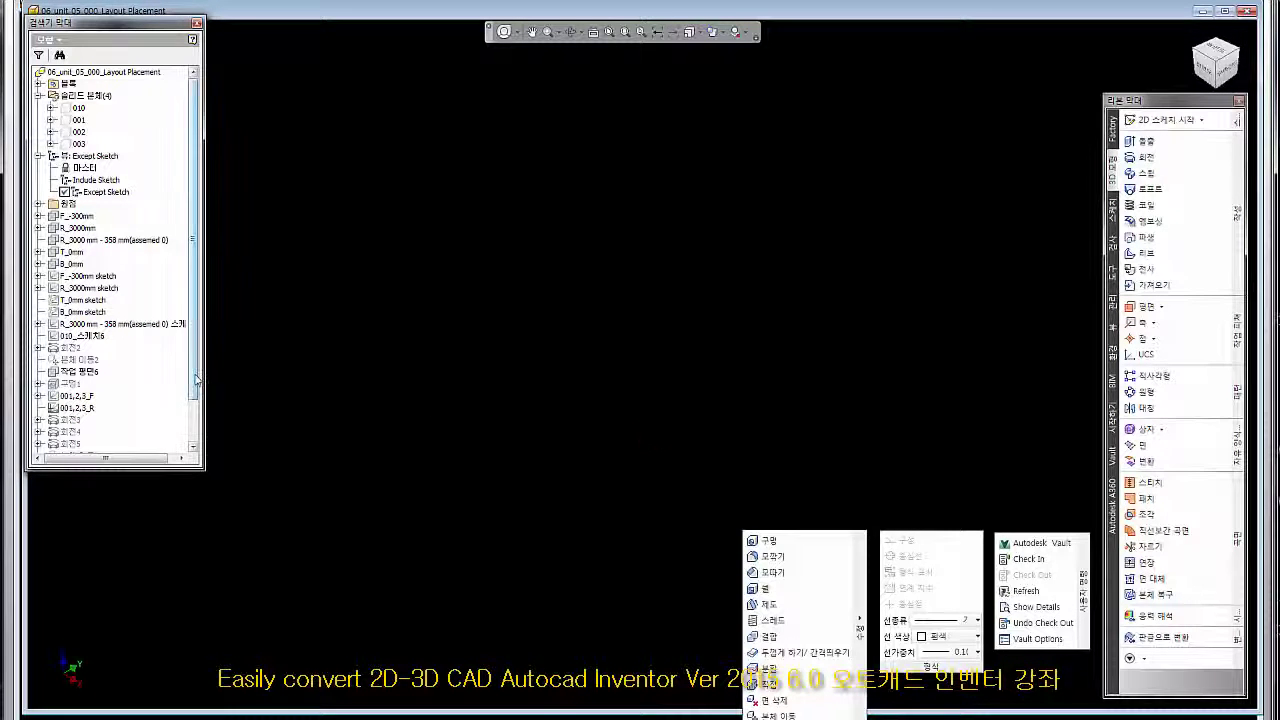
pyautogui.moveTo(196, 378); pyautogui.dragTo(198, 432)
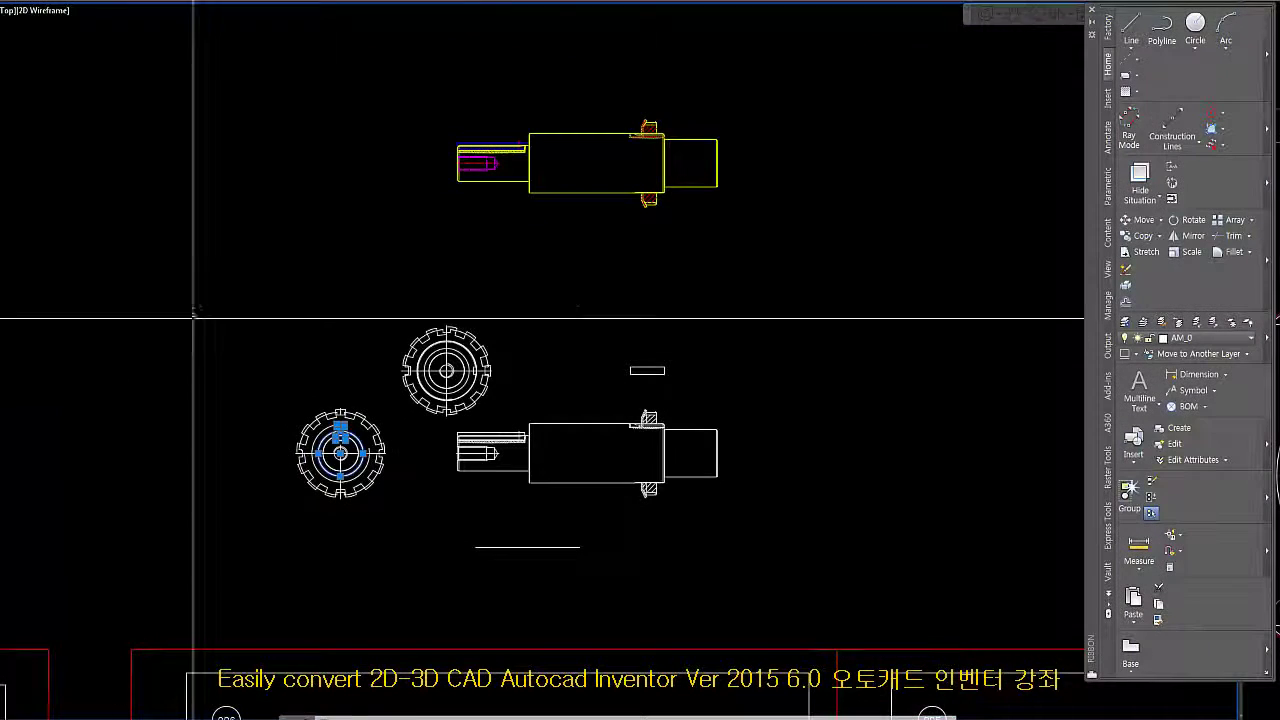
pyautogui.click(531, 240)
pyautogui.scroll(2, 463, 440)
pyautogui.moveTo(537, 207); pyautogui.dragTo(517, 440, button='middle')
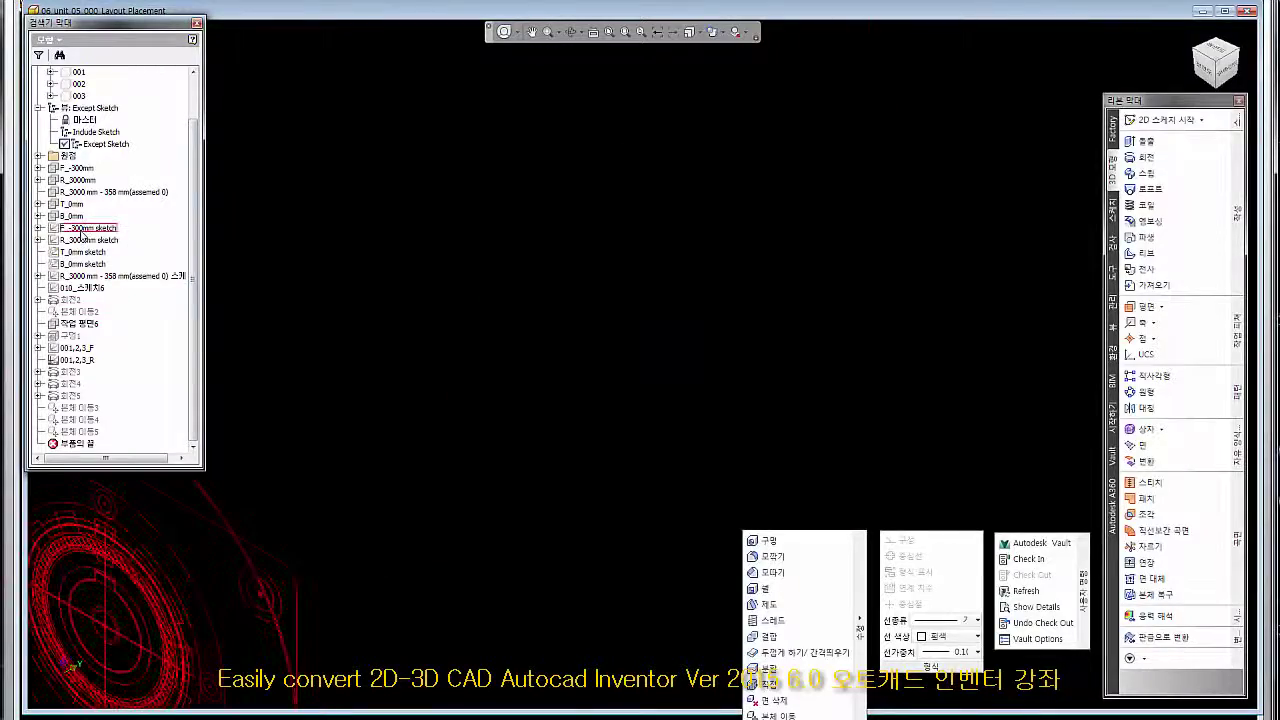
# - Switch to the Inventor layout part and examine the geometry of the F_-300mm sketch
pyautogui.click(84, 229)
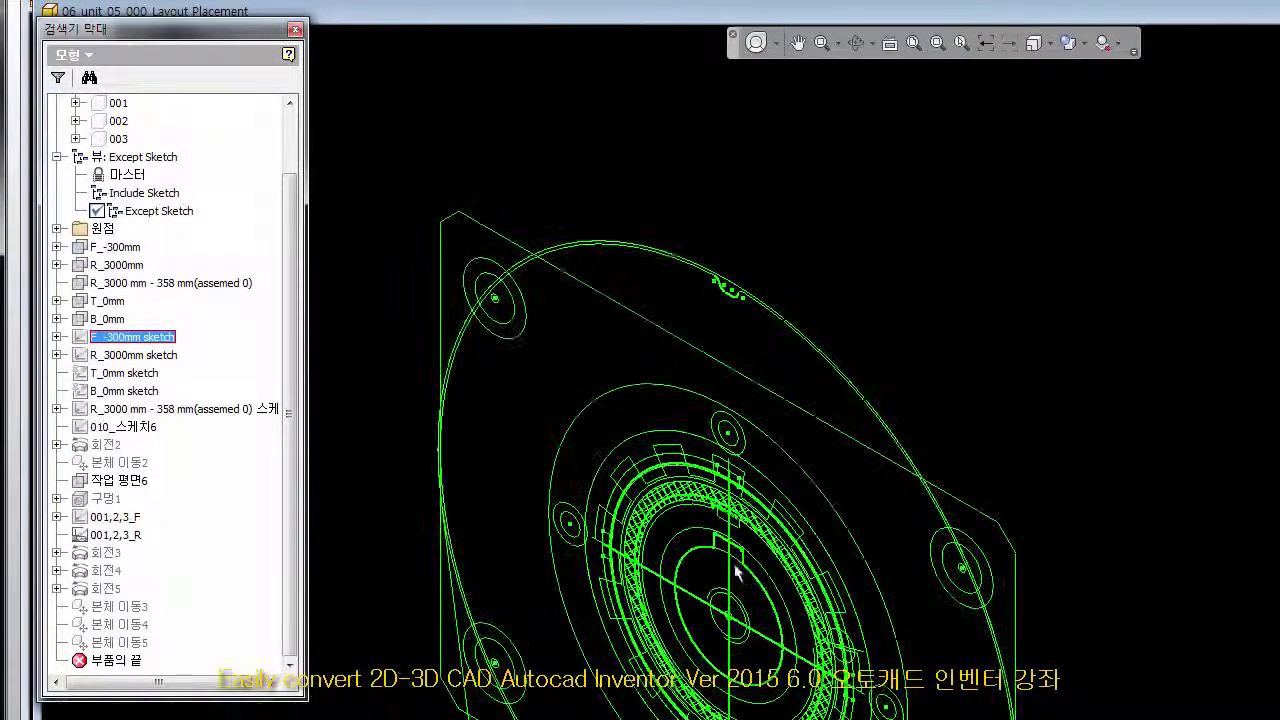
pyautogui.scroll(6, 737, 569)
pyautogui.scroll(-5, 742, 563)
pyautogui.click(506, 340)
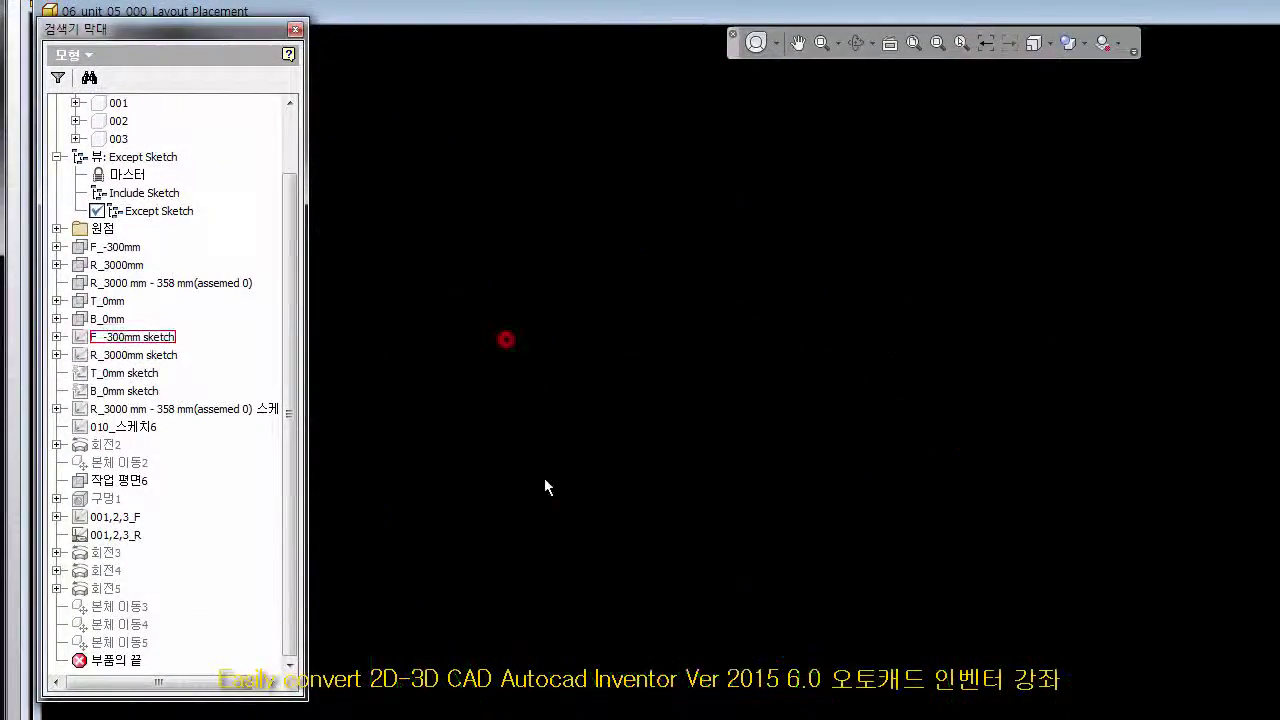
pyautogui.rightClick(167, 338)
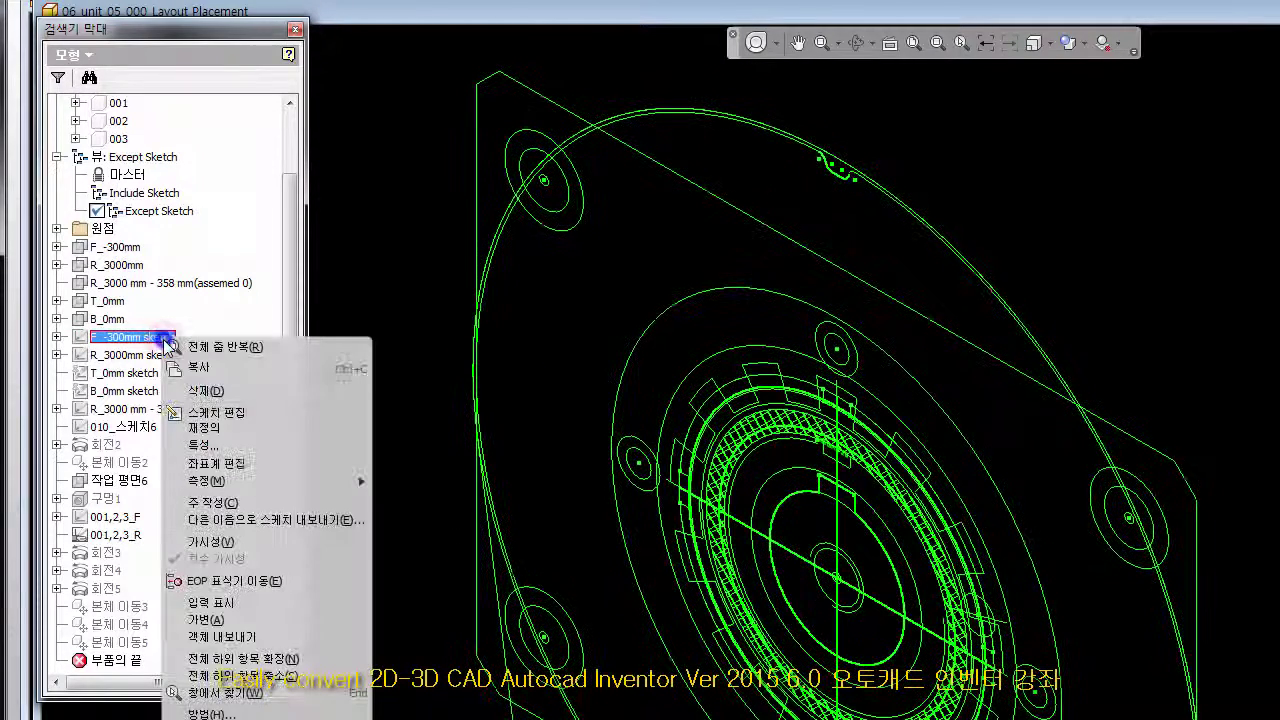
pyautogui.click(521, 400)
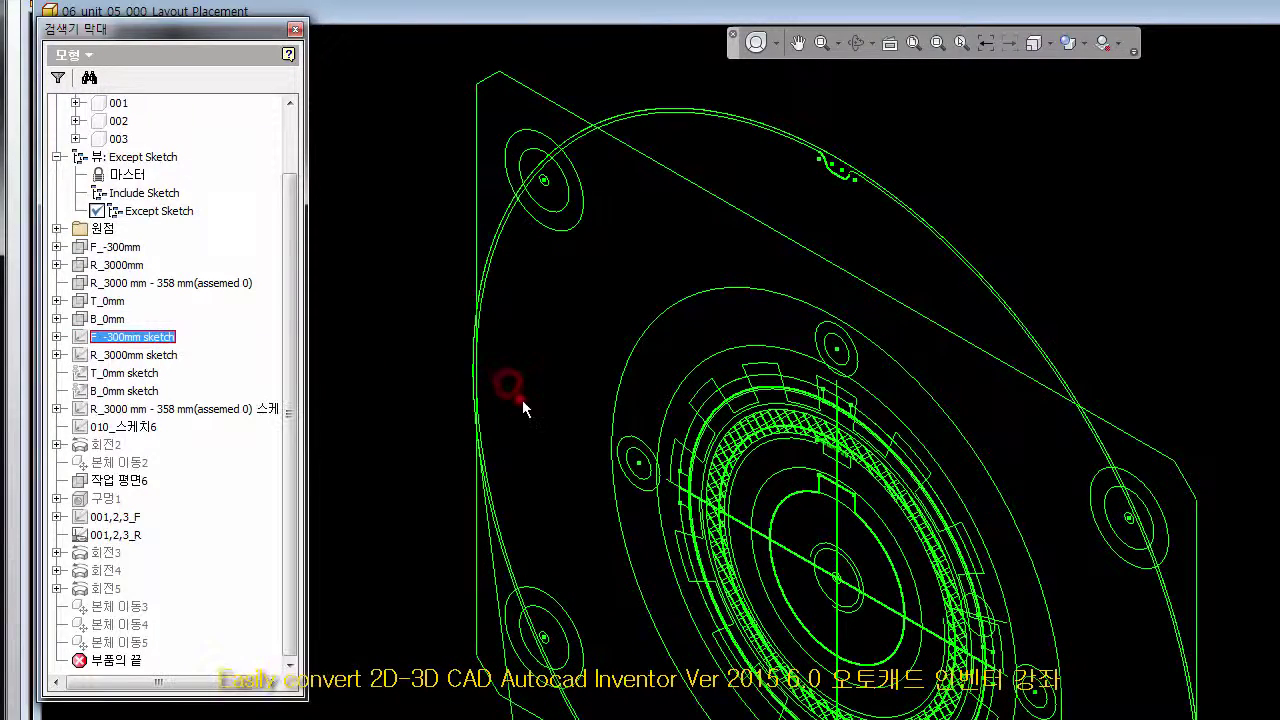
pyautogui.rightClick(164, 339)
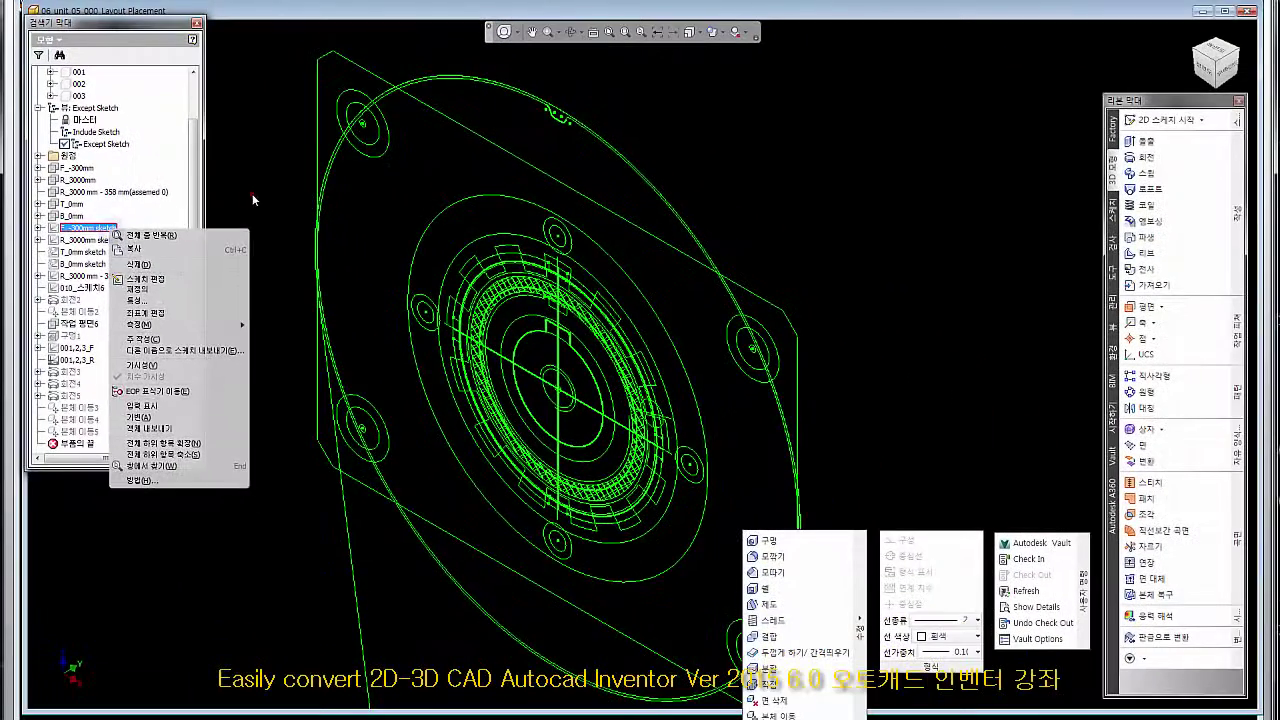
pyautogui.click(378, 286)
pyautogui.click(402, 233)
# - Activate the Include Sketch view representation and hide all solid bodies
pyautogui.moveTo(194, 190); pyautogui.dragTo(197, 145)
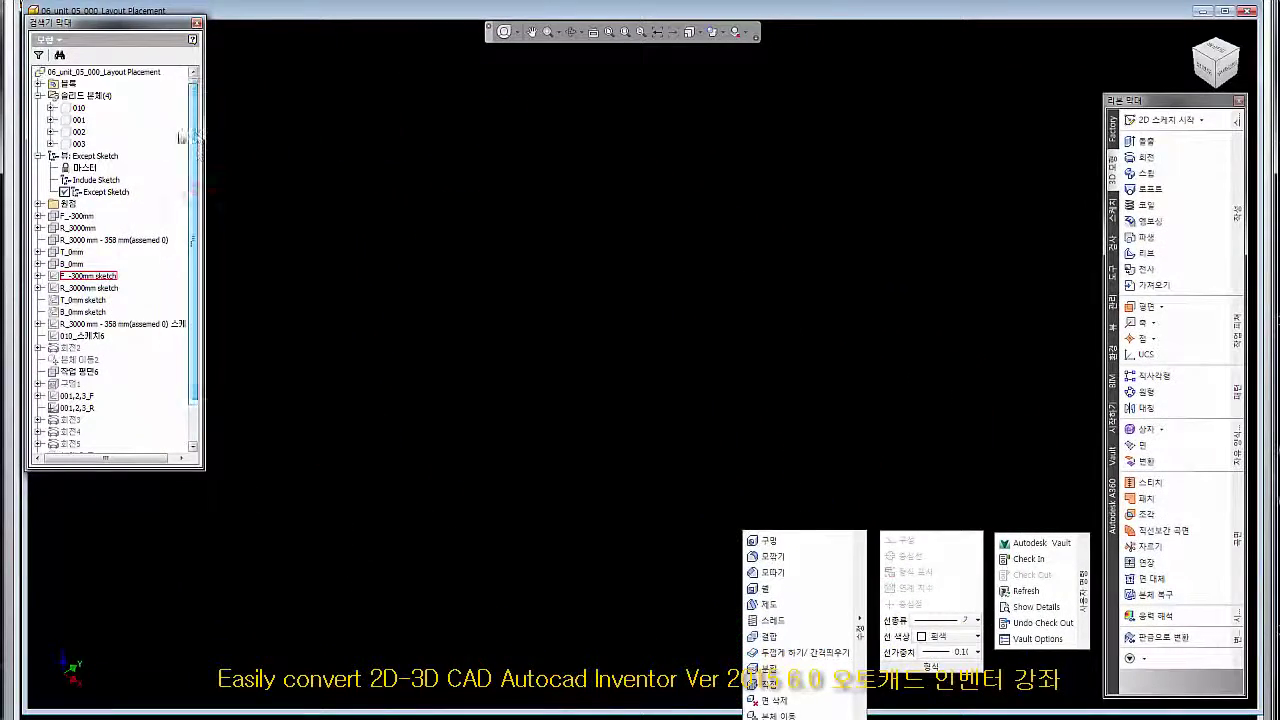
pyautogui.doubleClick(114, 181)
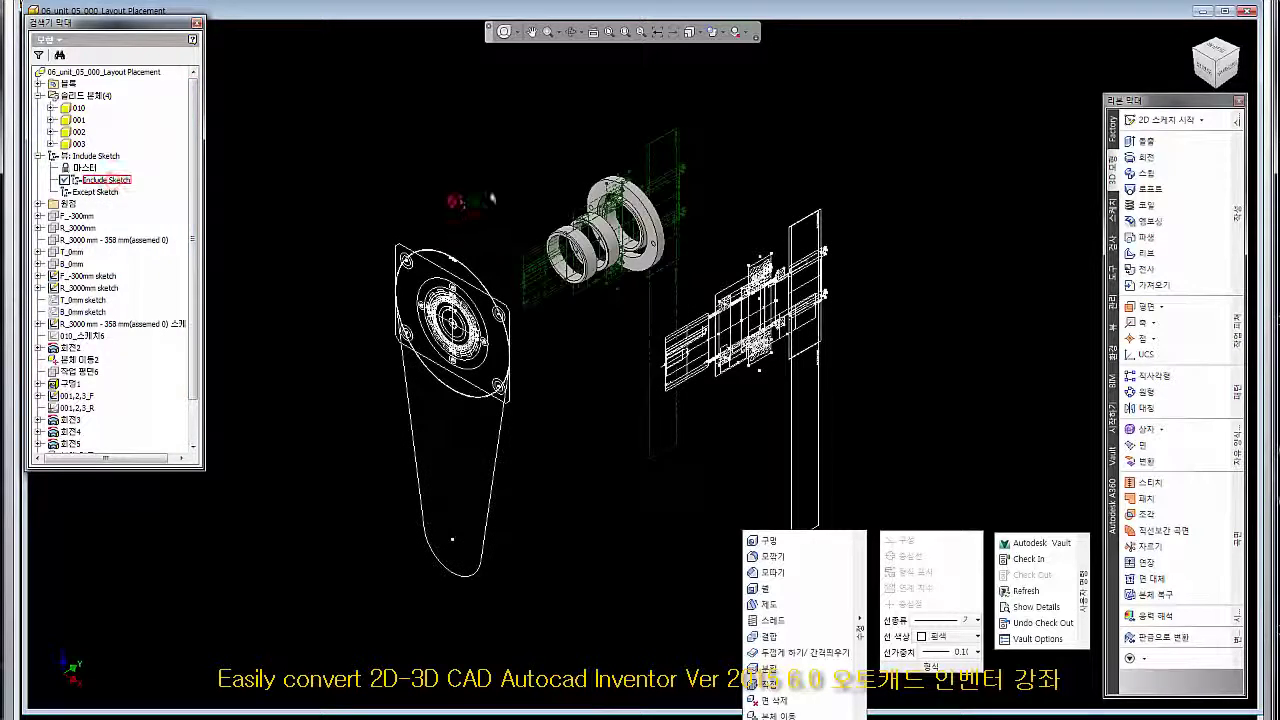
pyautogui.scroll(3, 565, 200)
pyautogui.rightClick(98, 101)
pyautogui.click(131, 120)
pyautogui.click(357, 171)
# - Start a new 2D sketch on the F_-300mm work plane
pyautogui.moveTo(515, 469); pyautogui.dragTo(589, 402, button='middle')
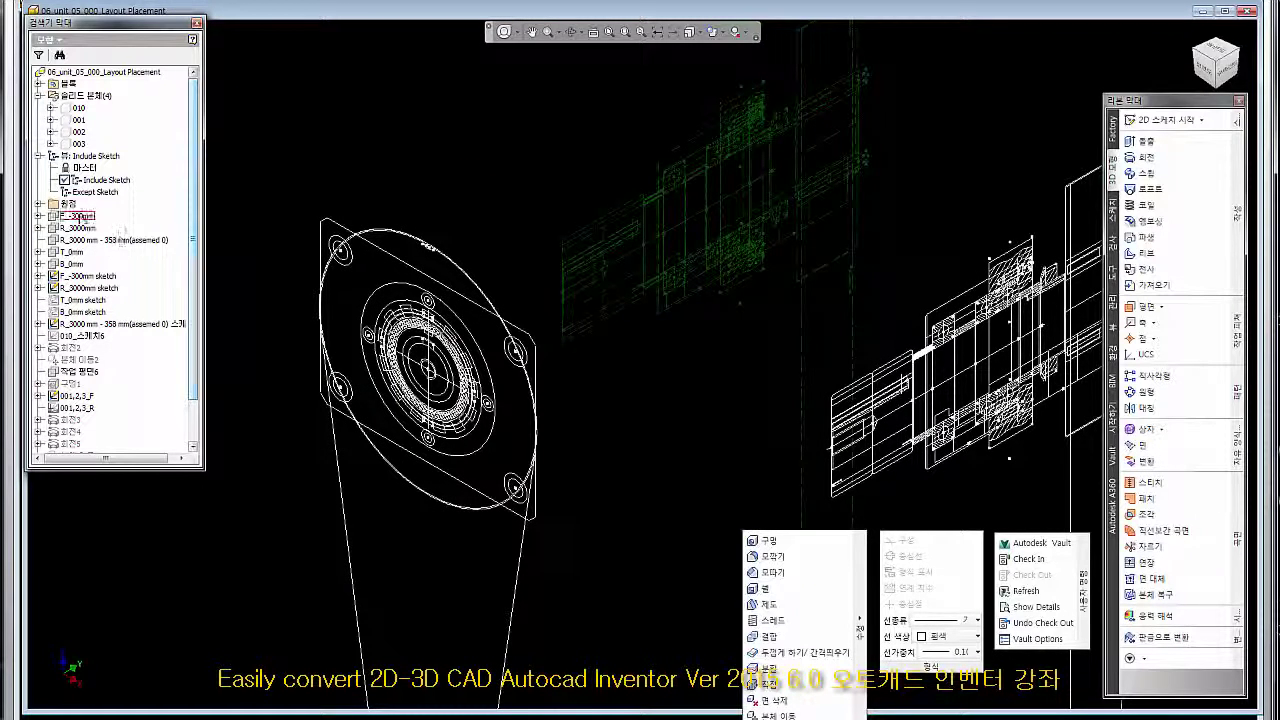
pyautogui.scroll(-5, 515, 325)
pyautogui.scroll(5, 500, 429)
pyautogui.scroll(-5, 518, 422)
pyautogui.scroll(-2, 518, 422)
pyautogui.scroll(8, 529, 409)
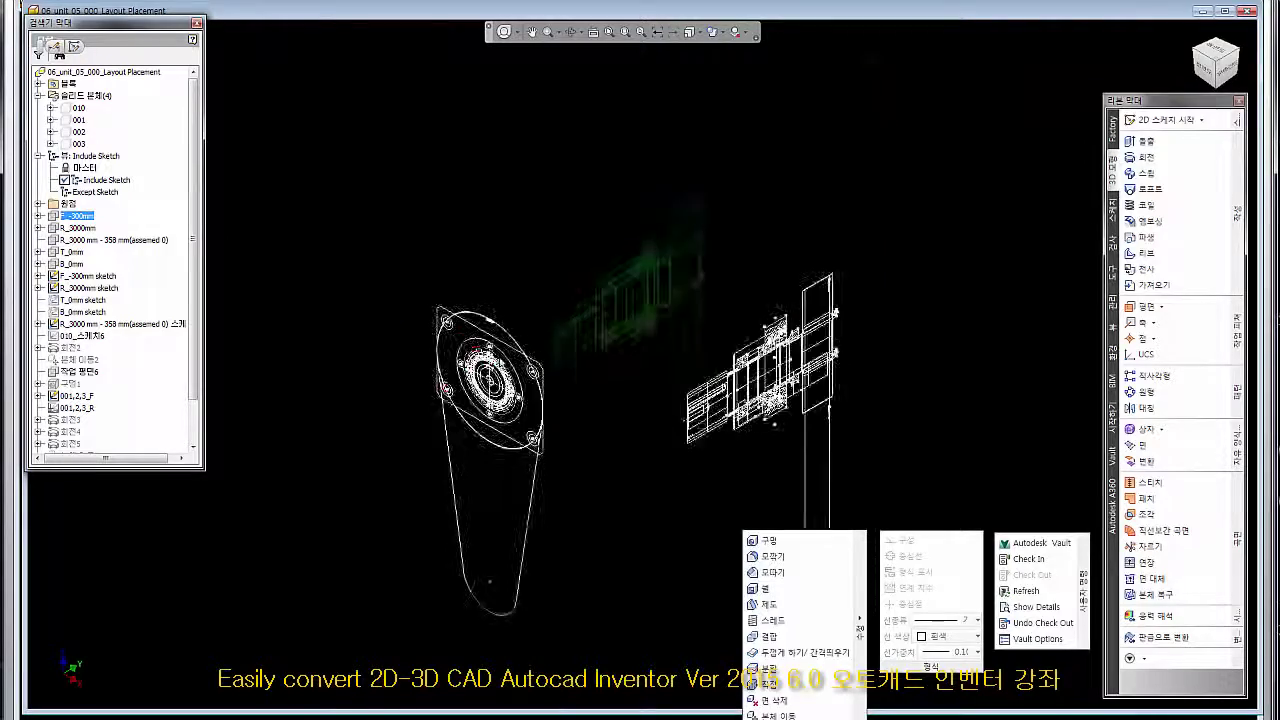
pyautogui.scroll(3, 472, 385)
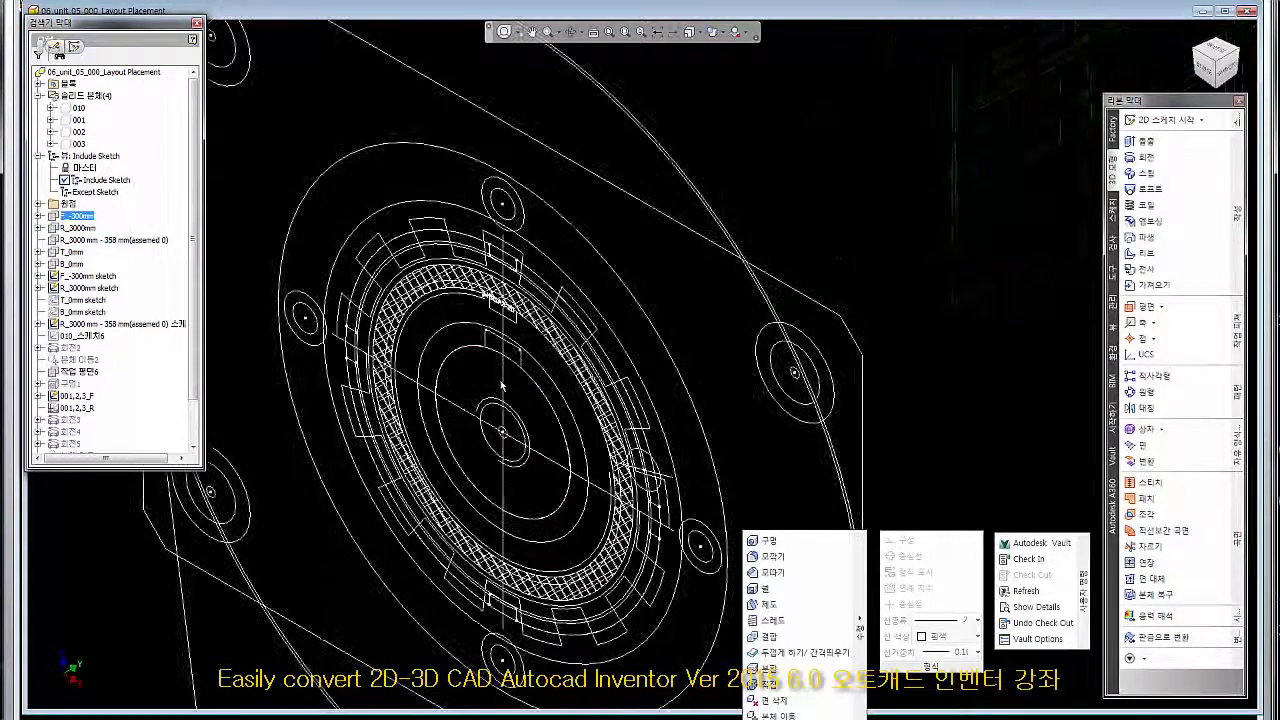
pyautogui.scroll(6, 512, 350)
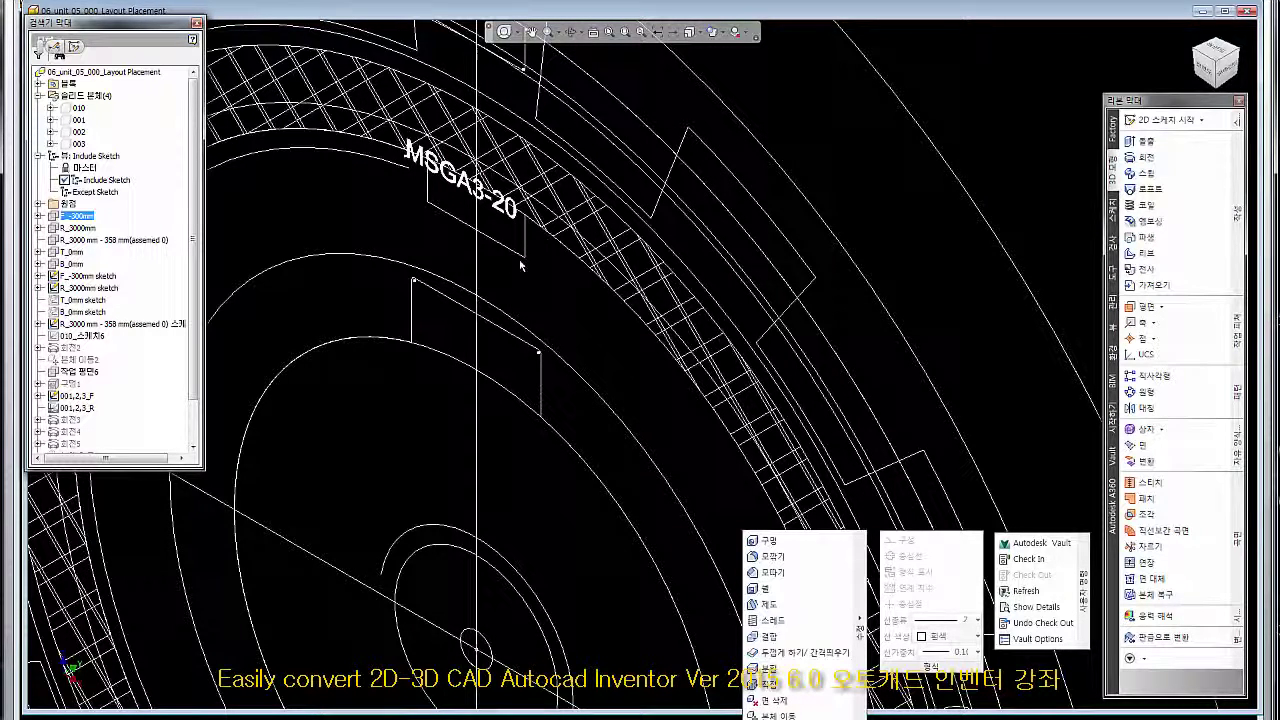
pyautogui.scroll(-10, 521, 262)
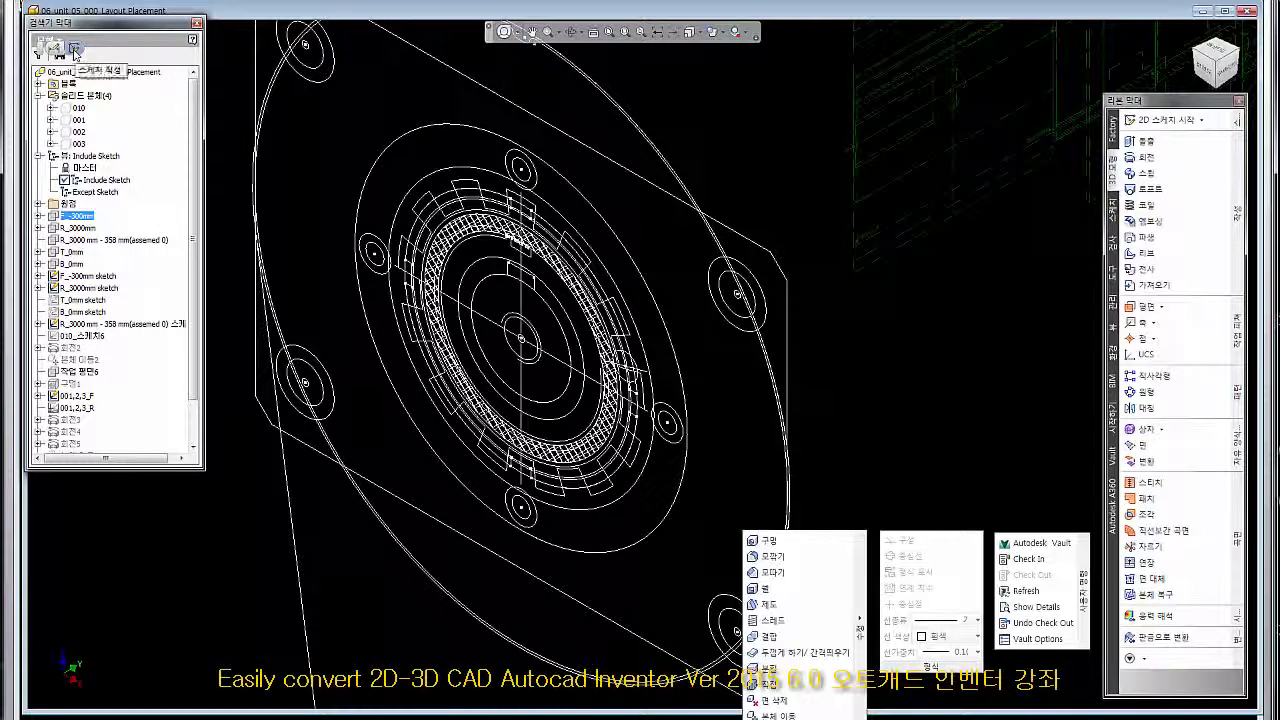
pyautogui.doubleClick(779, 380)
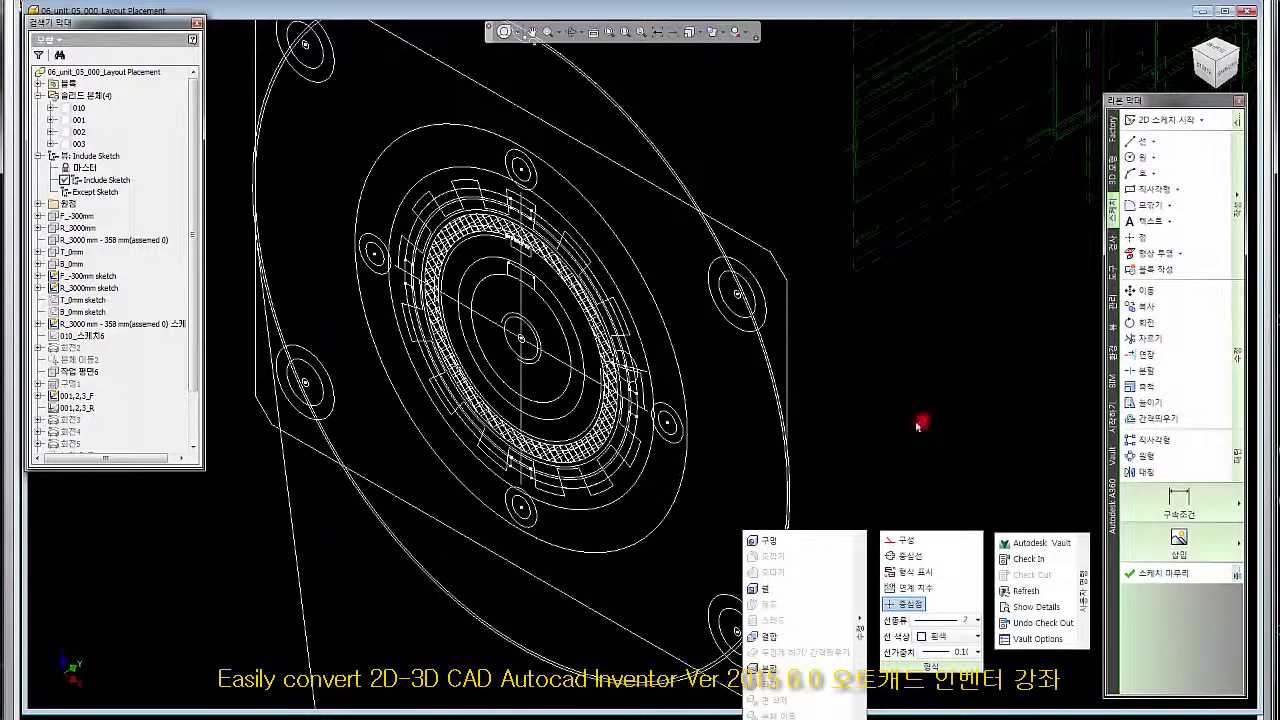
# - Copy the F_-300mm sketch's geometry and paste it into the new sketch 스케치12
pyautogui.moveTo(192, 296); pyautogui.dragTo(200, 388)
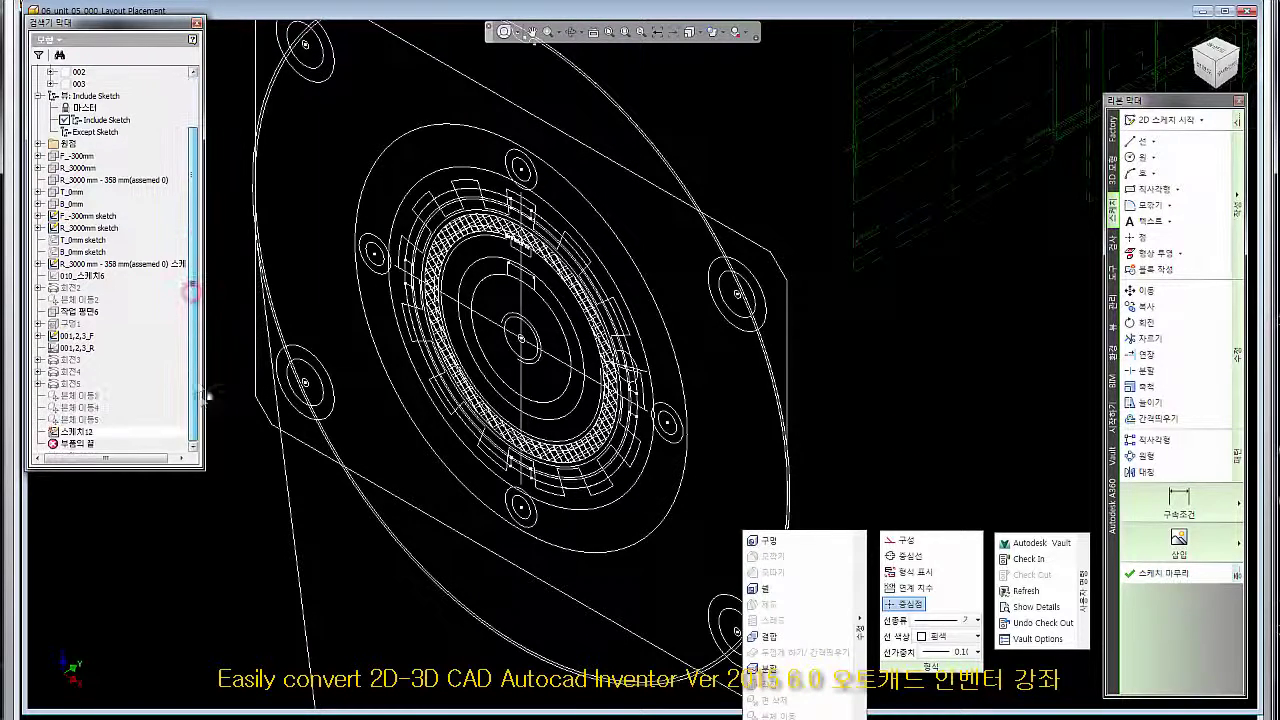
pyautogui.rightClick(100, 217)
pyautogui.click(131, 239)
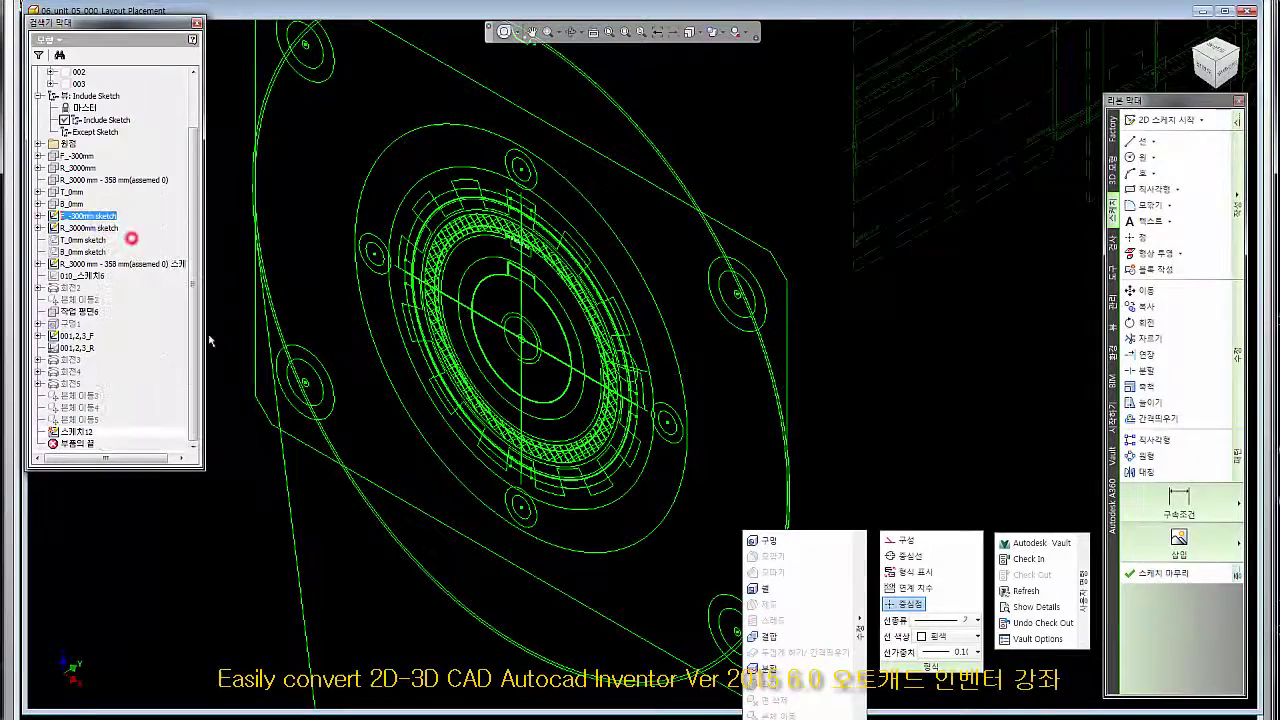
pyautogui.rightClick(89, 434)
pyautogui.click(125, 461)
pyautogui.click(263, 548)
# - Activate the Except Sketch view representation so only the geometry of the sketch being edited is displayed
pyautogui.doubleClick(111, 134)
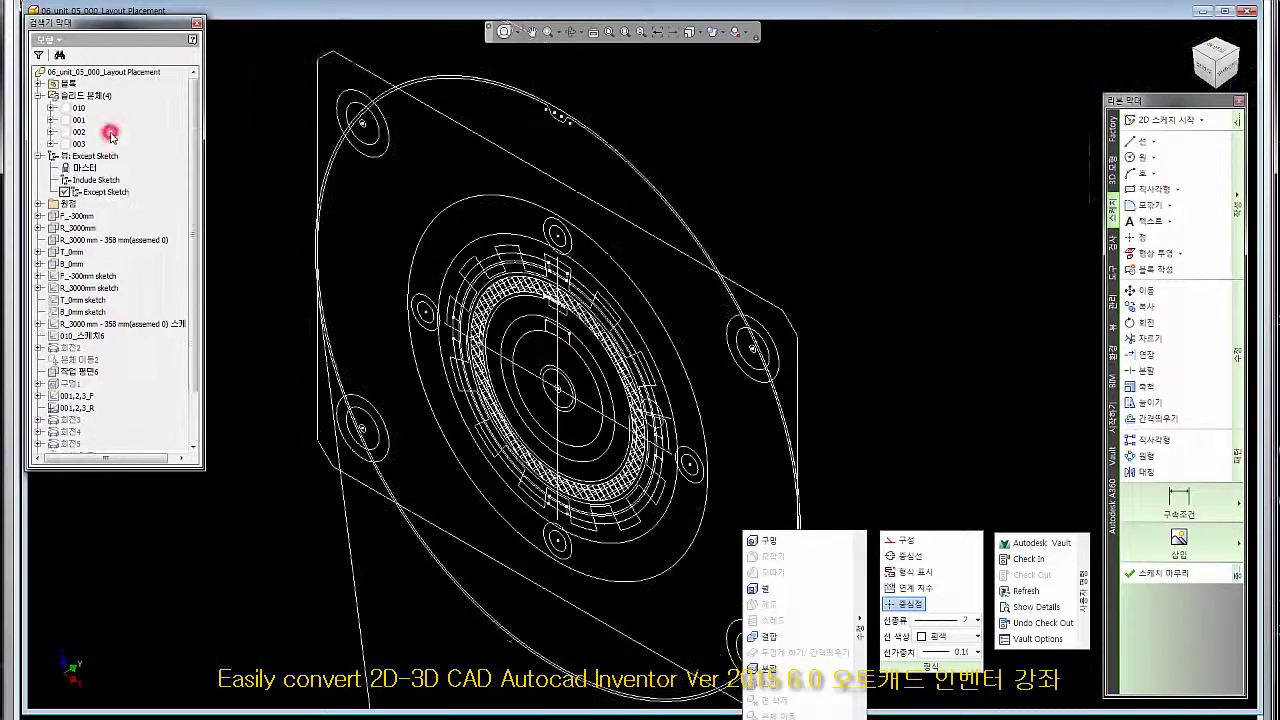
pyautogui.moveTo(445, 321); pyautogui.dragTo(473, 276, button='middle')
pyautogui.scroll(-5, 475, 280)
pyautogui.scroll(3, 486, 298)
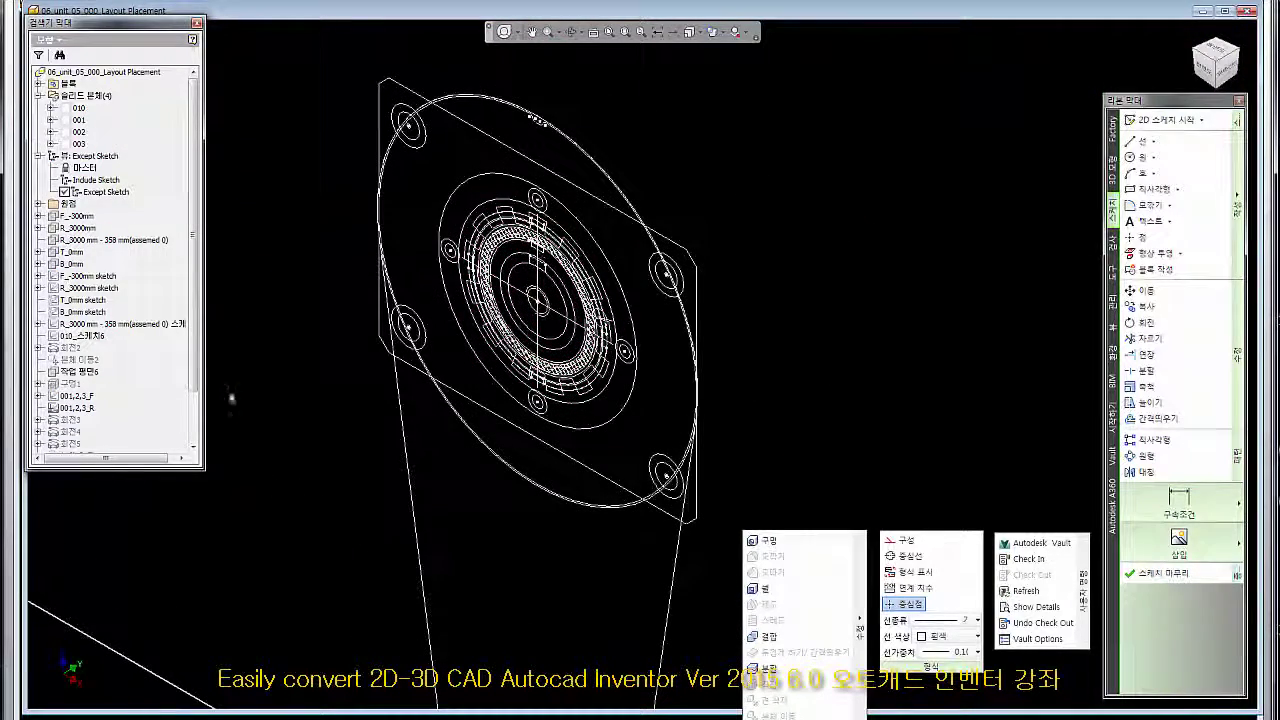
pyautogui.scroll(-2, 196, 365)
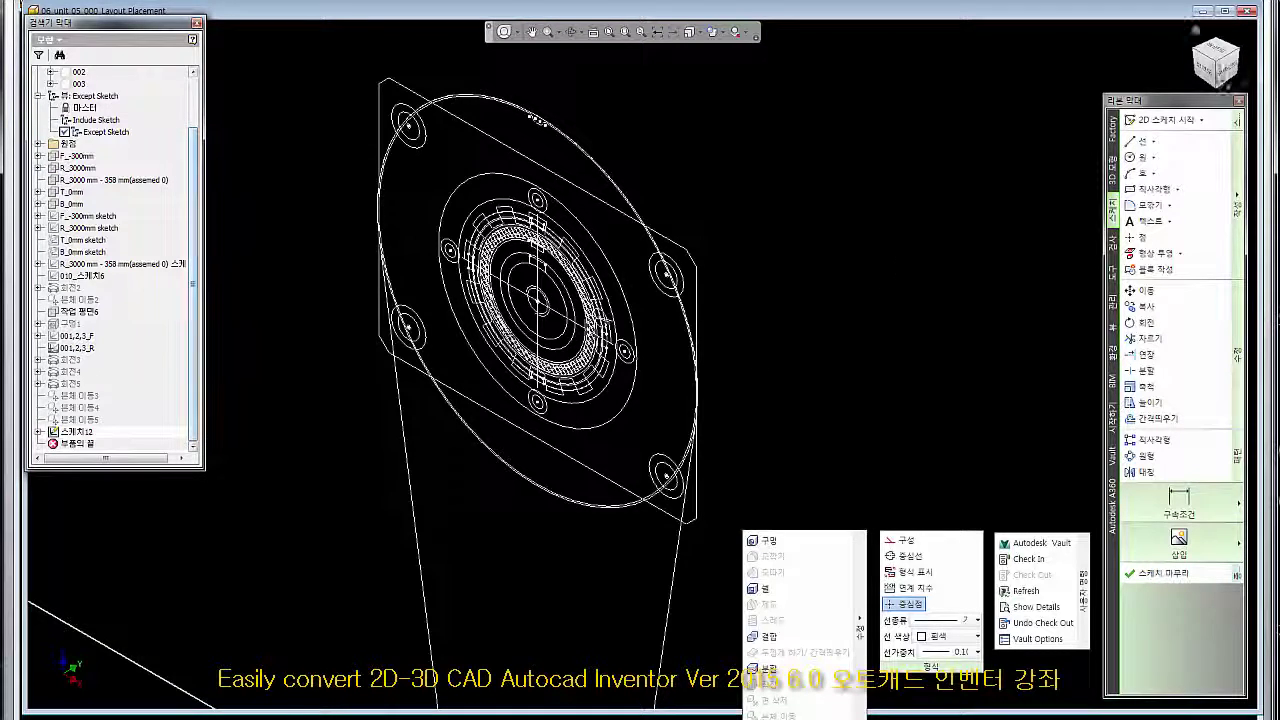
pyautogui.press('F5')
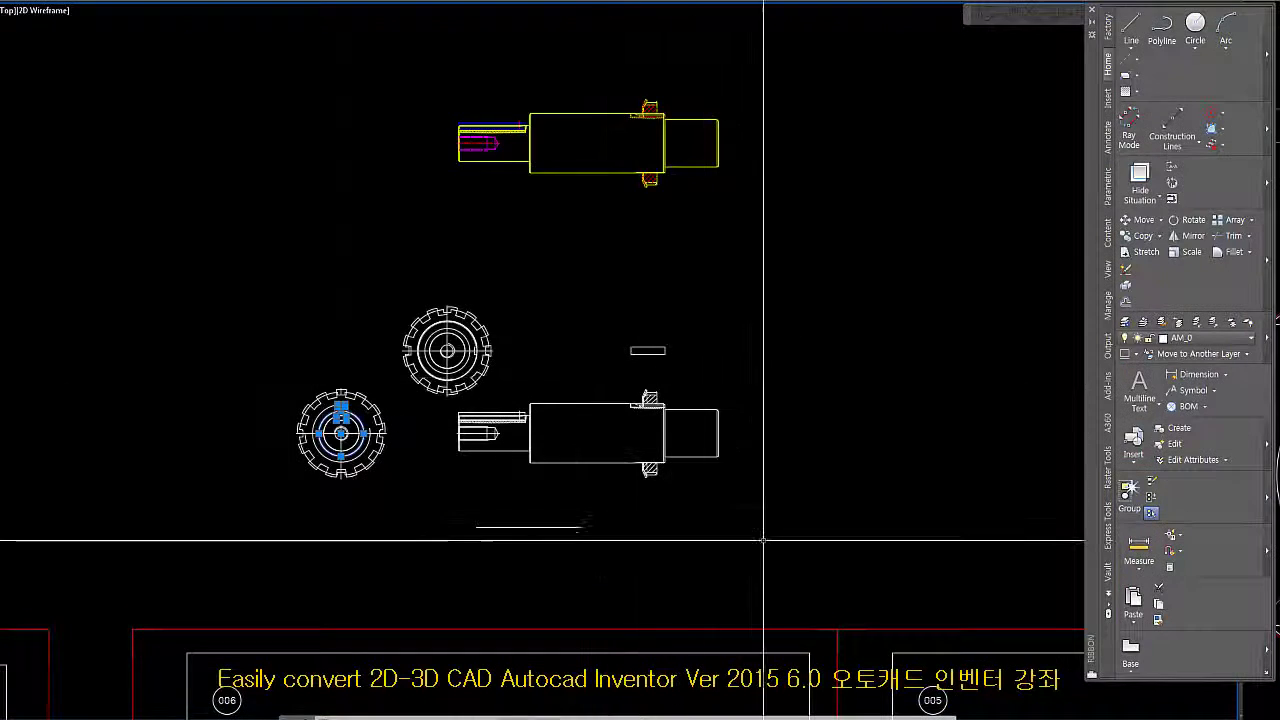
# - Copy the selected circle and two keyway profiles from the AutoCAD drawing and paste them beside the existing geometry in Inventor's sketch 스케치12
pyautogui.scroll(8, 316, 416)
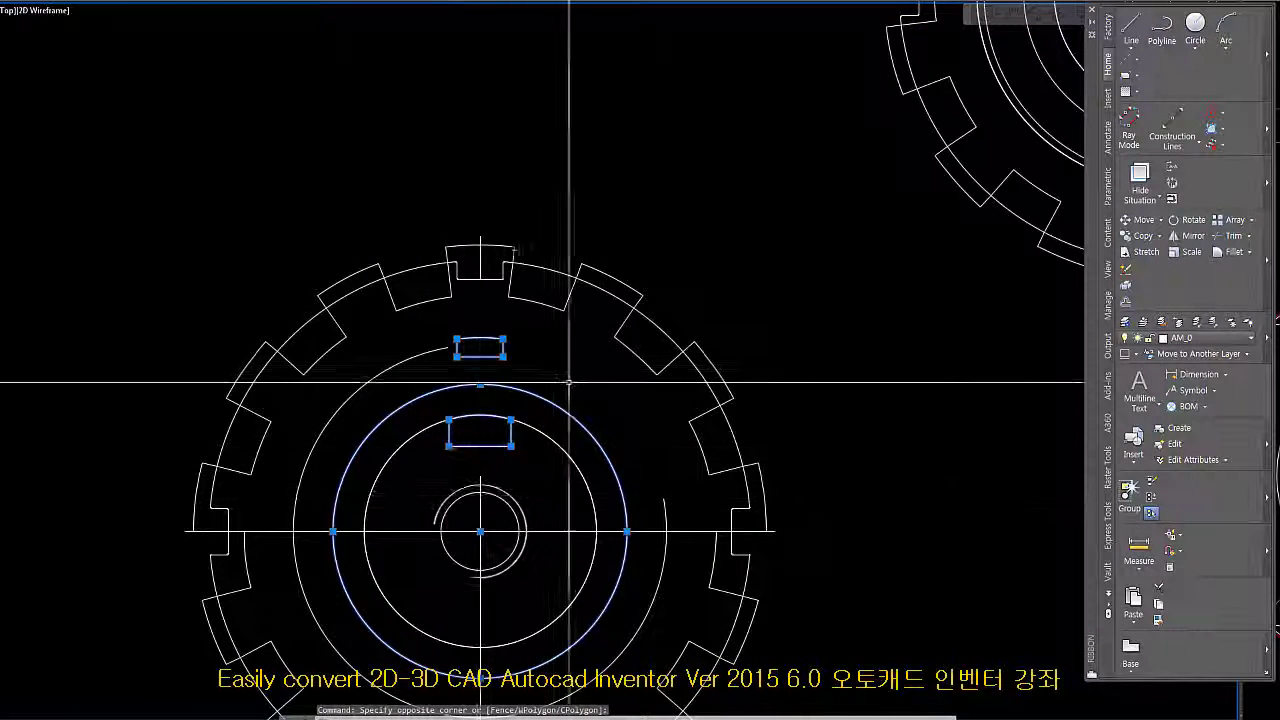
pyautogui.hotkey('ctrl', 'c')
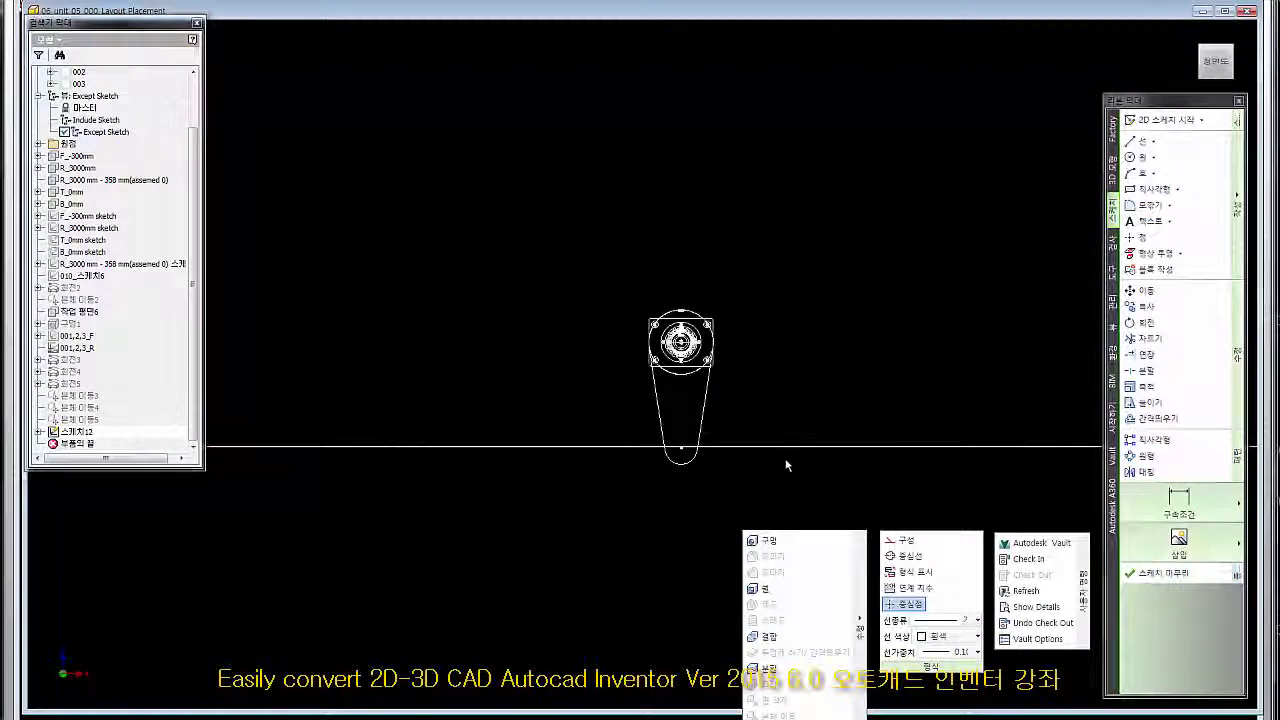
pyautogui.click(785, 460)
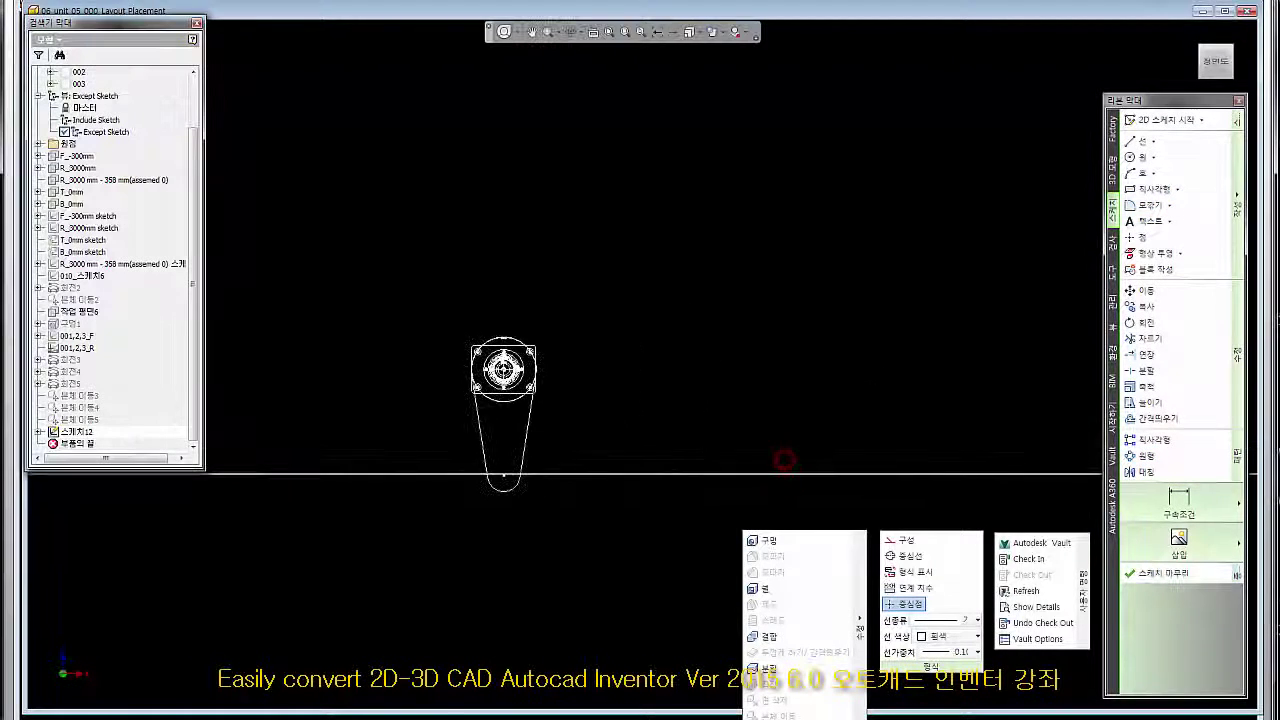
pyautogui.click(817, 270)
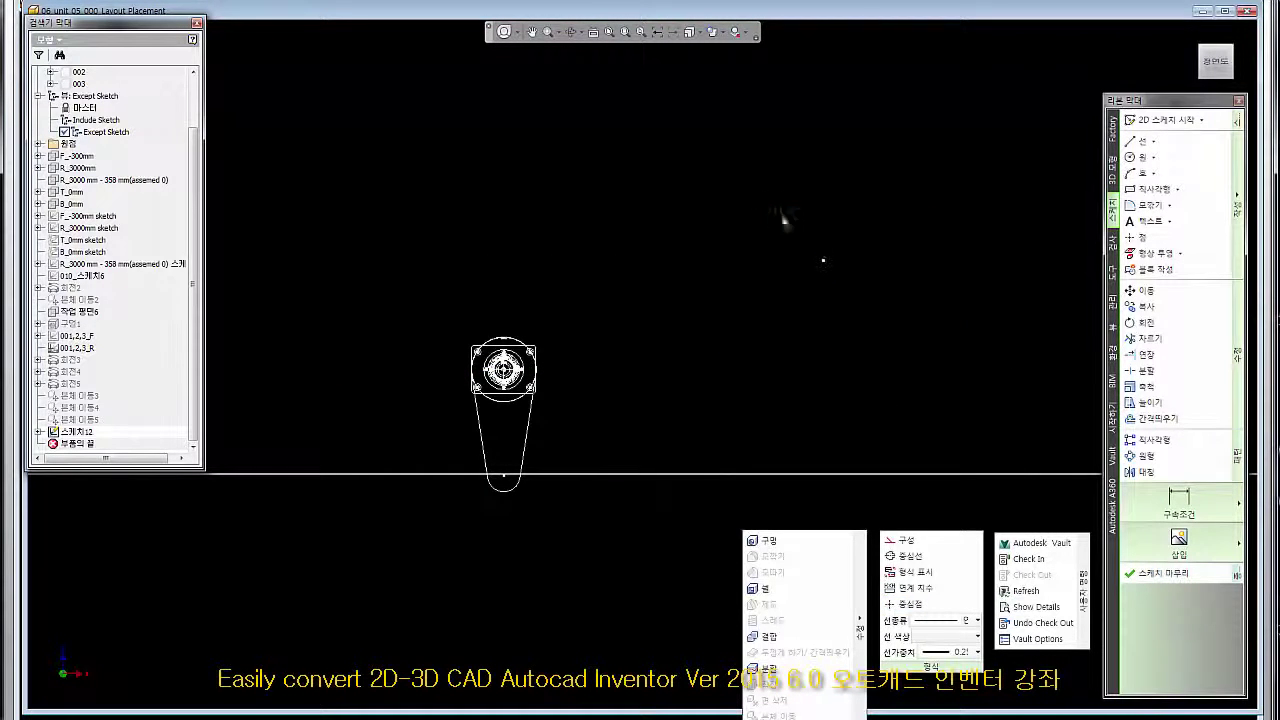
pyautogui.click(1138, 291)
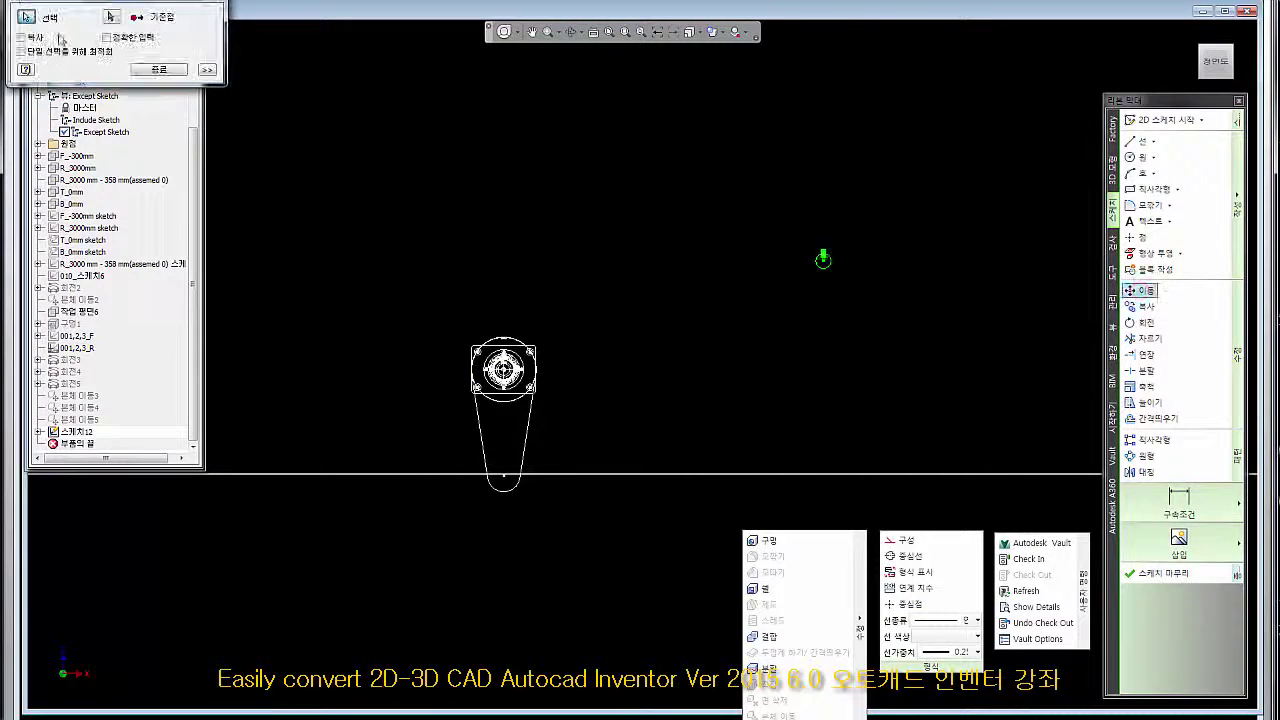
pyautogui.click(822, 259)
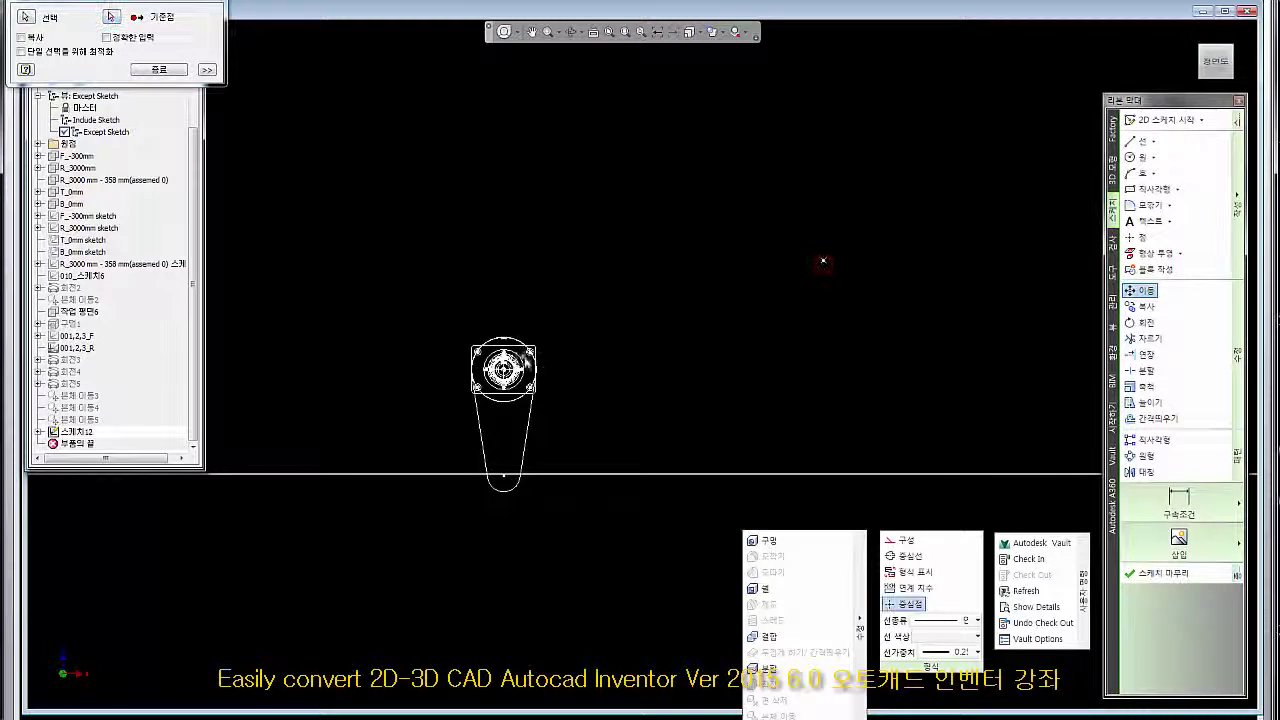
pyautogui.scroll(5, 560, 372)
pyautogui.press('Escape')
# - Set the pasted circle and keyway profiles to the dashed line type (대시) and red colour
pyautogui.moveTo(562, 257); pyautogui.dragTo(912, 474)
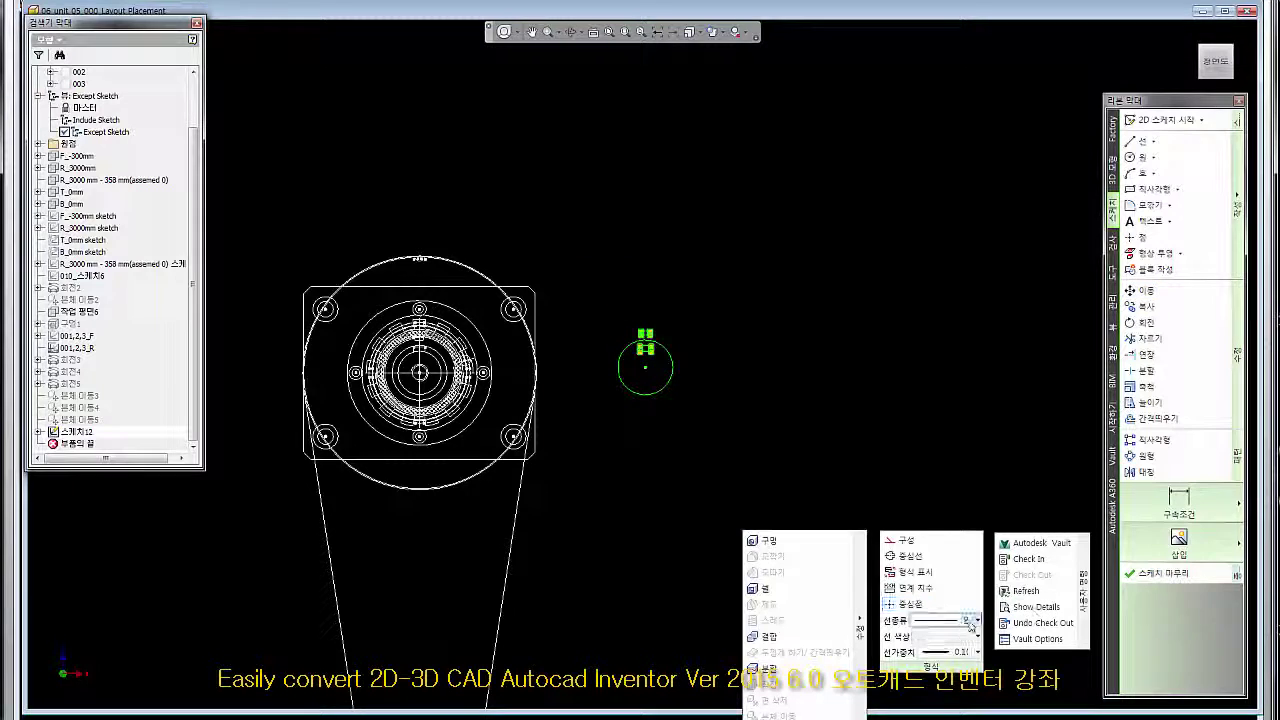
pyautogui.click(970, 621)
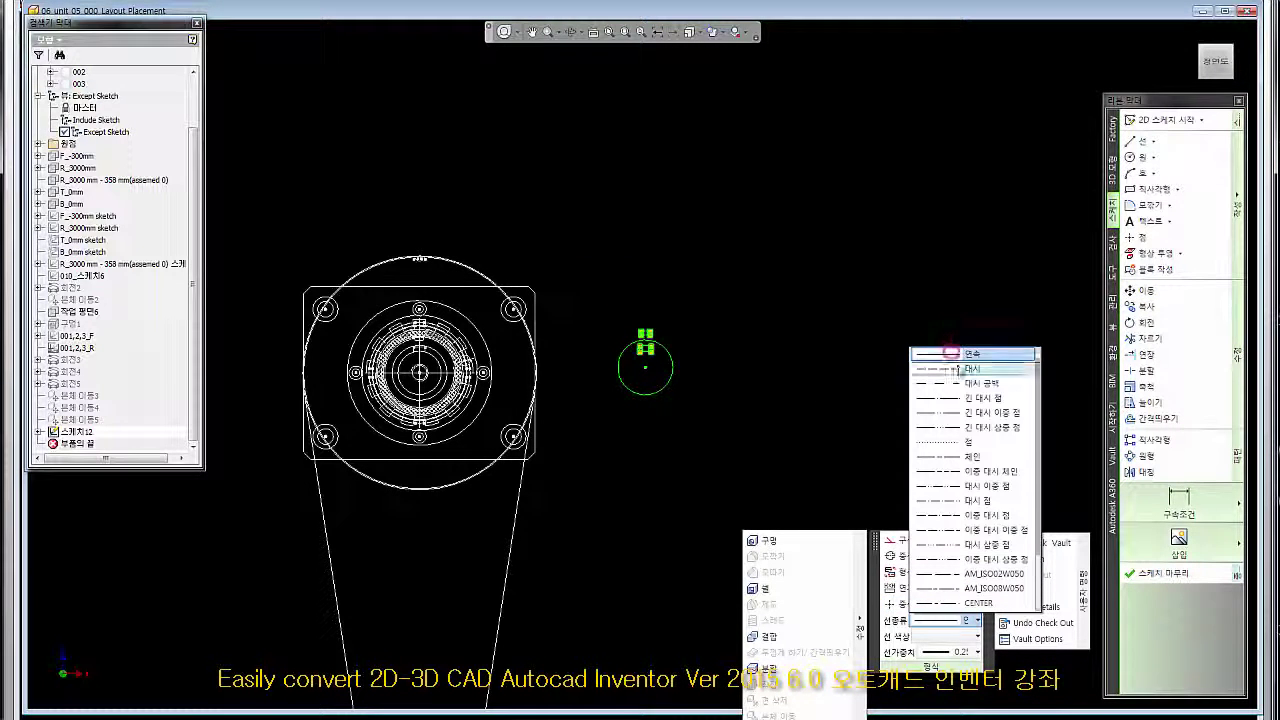
pyautogui.click(962, 368)
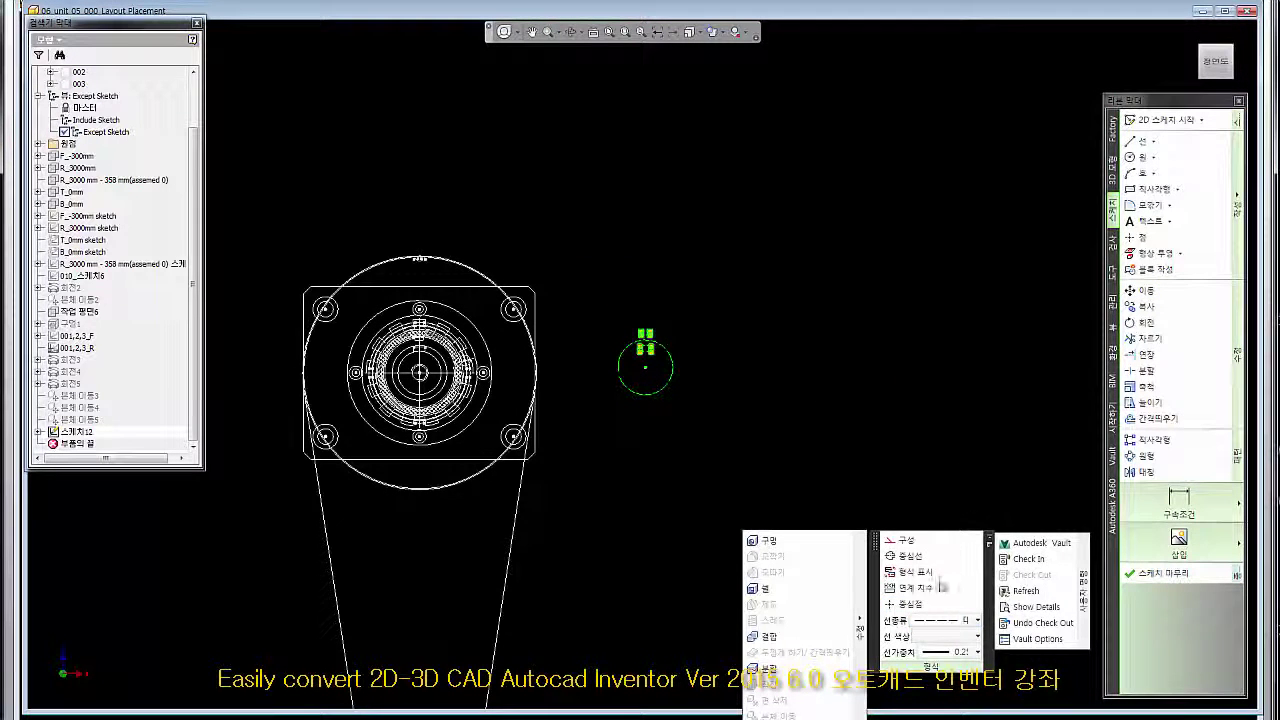
pyautogui.click(960, 638)
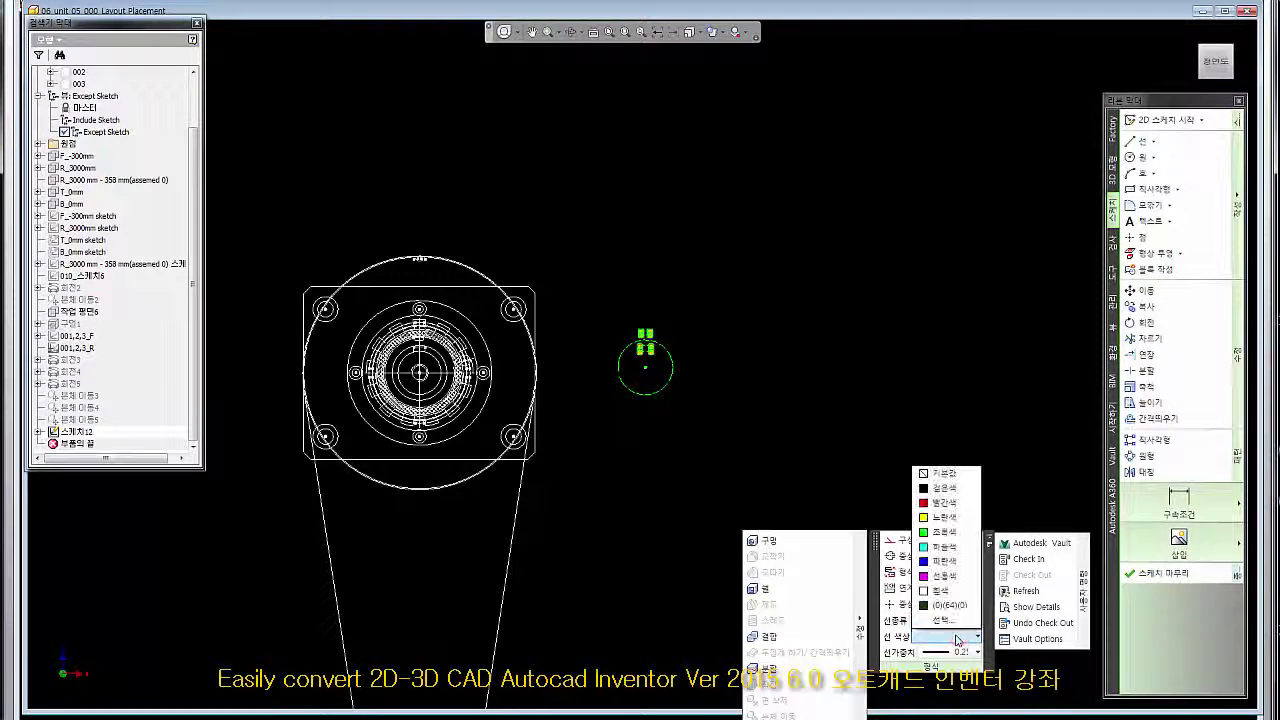
pyautogui.click(949, 502)
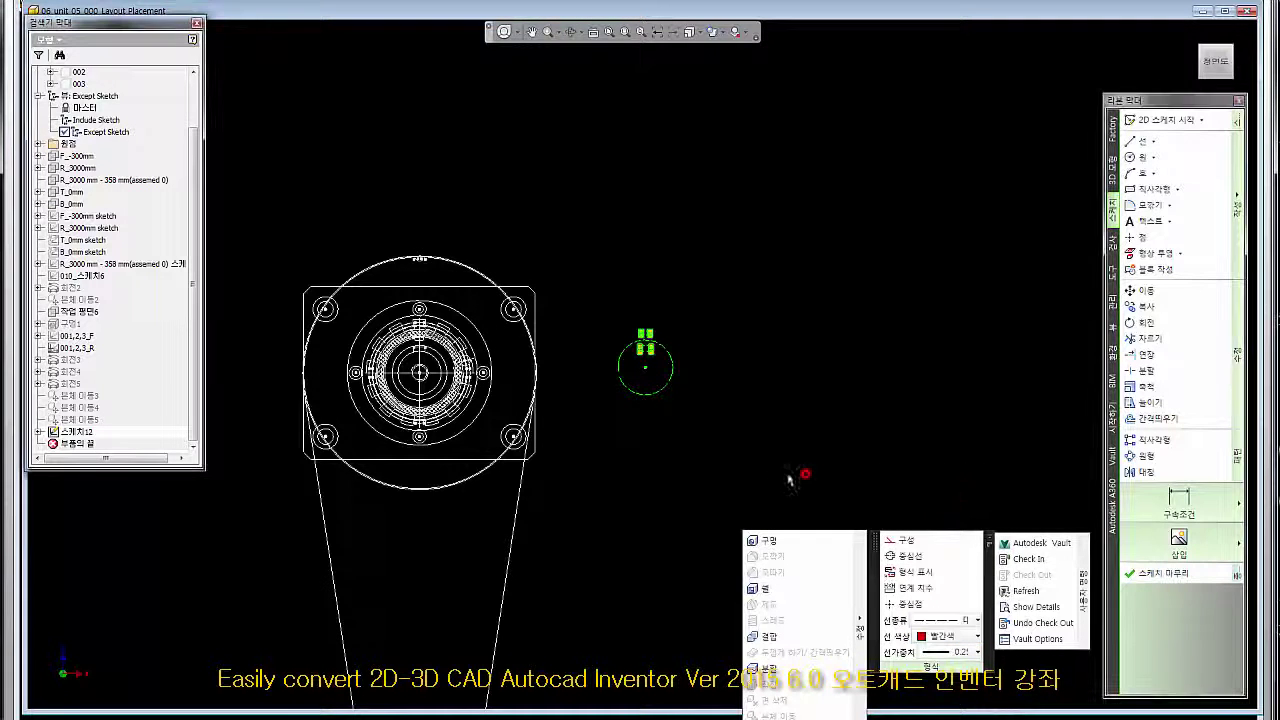
# - Format the pasted circle and keyway profiles with yellow colour, 0.10 mm line weight and the continuous line type
pyautogui.moveTo(593, 296); pyautogui.dragTo(693, 415)
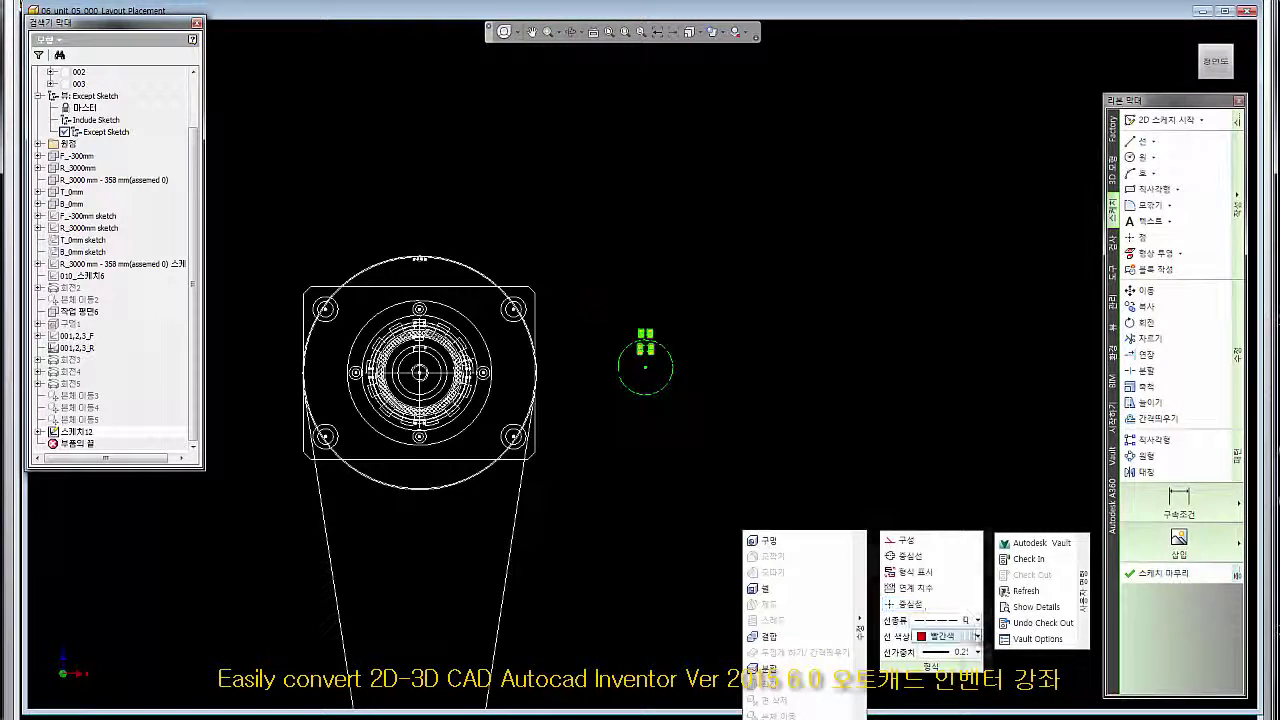
pyautogui.click(976, 636)
pyautogui.click(934, 519)
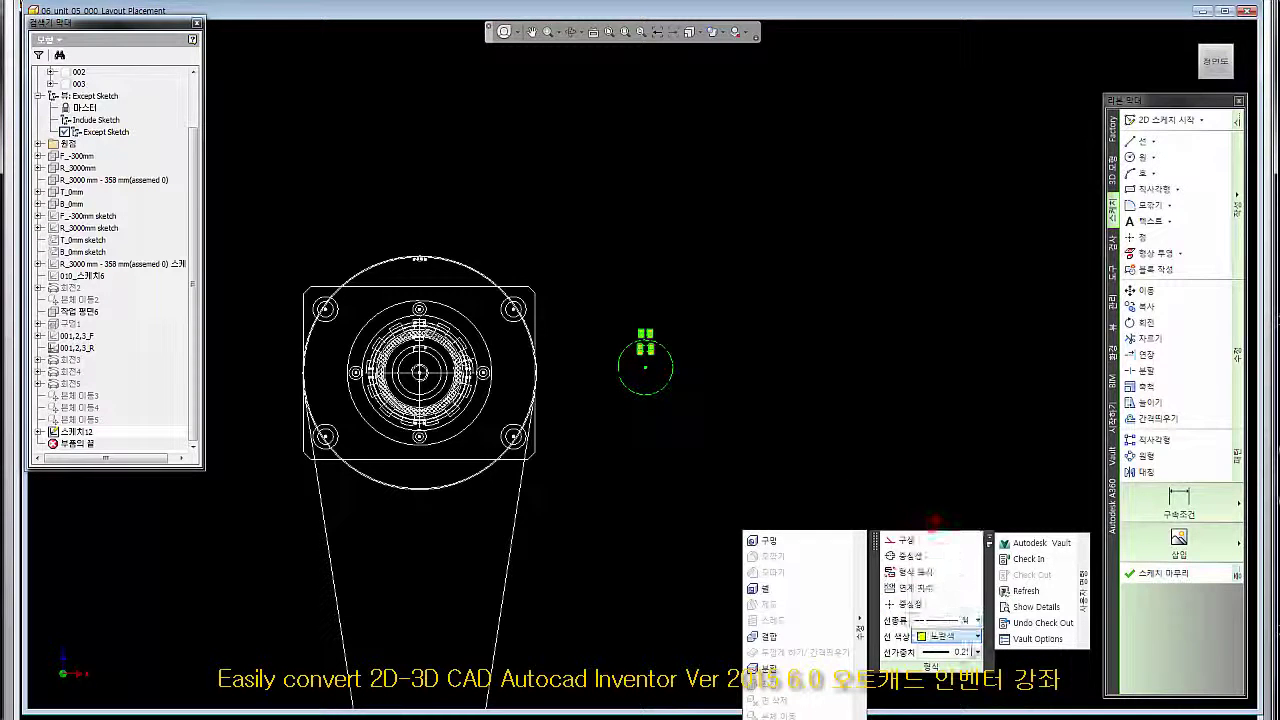
pyautogui.click(976, 652)
pyautogui.scroll(2, 972, 410)
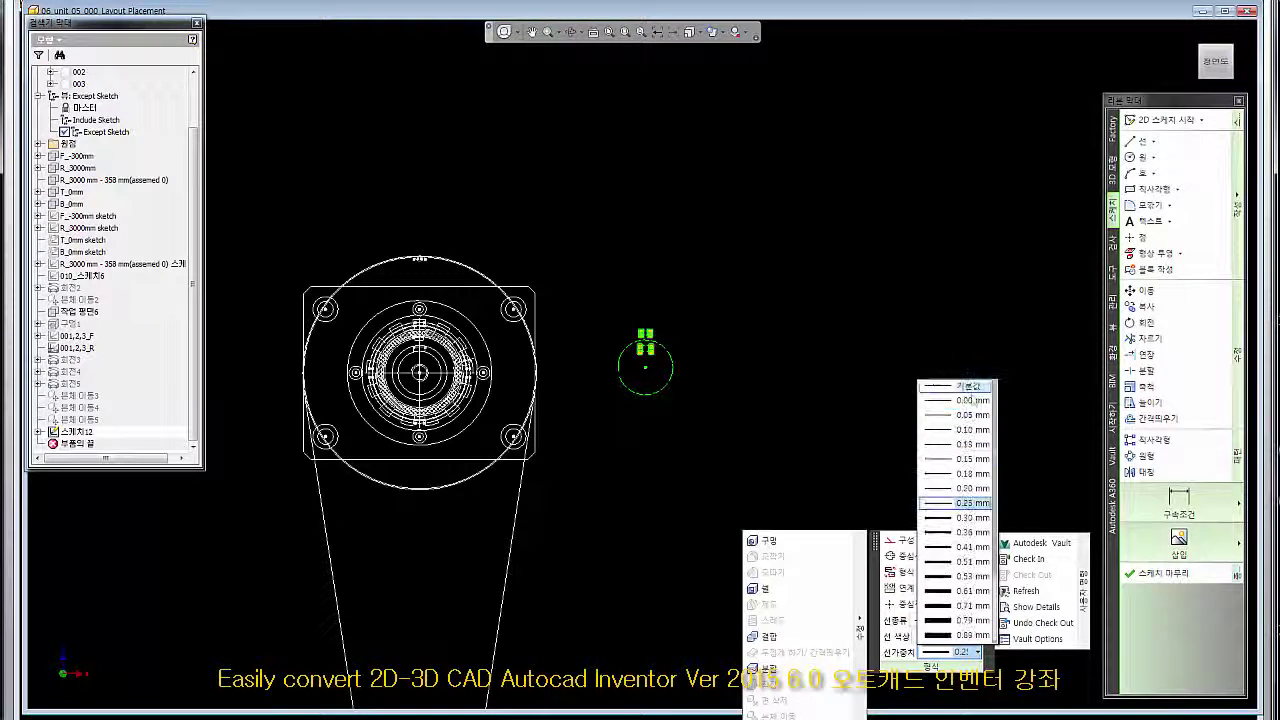
pyautogui.click(968, 431)
pyautogui.click(977, 620)
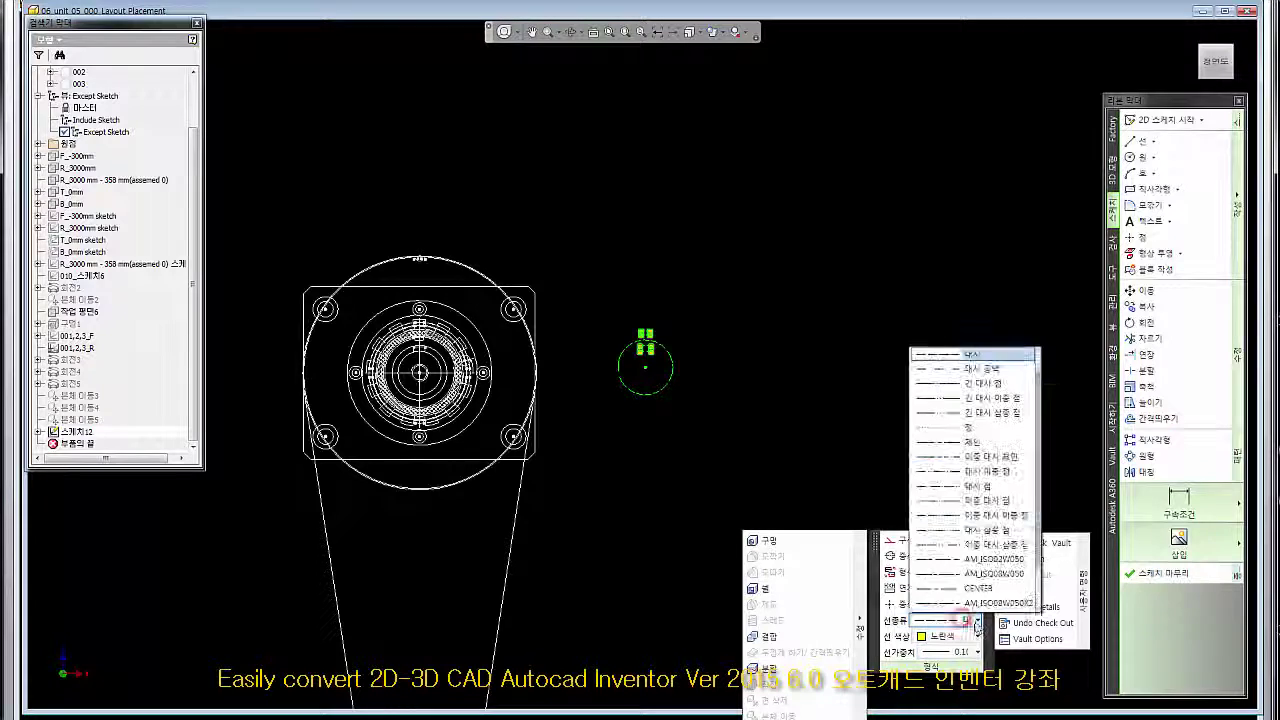
pyautogui.click(960, 368)
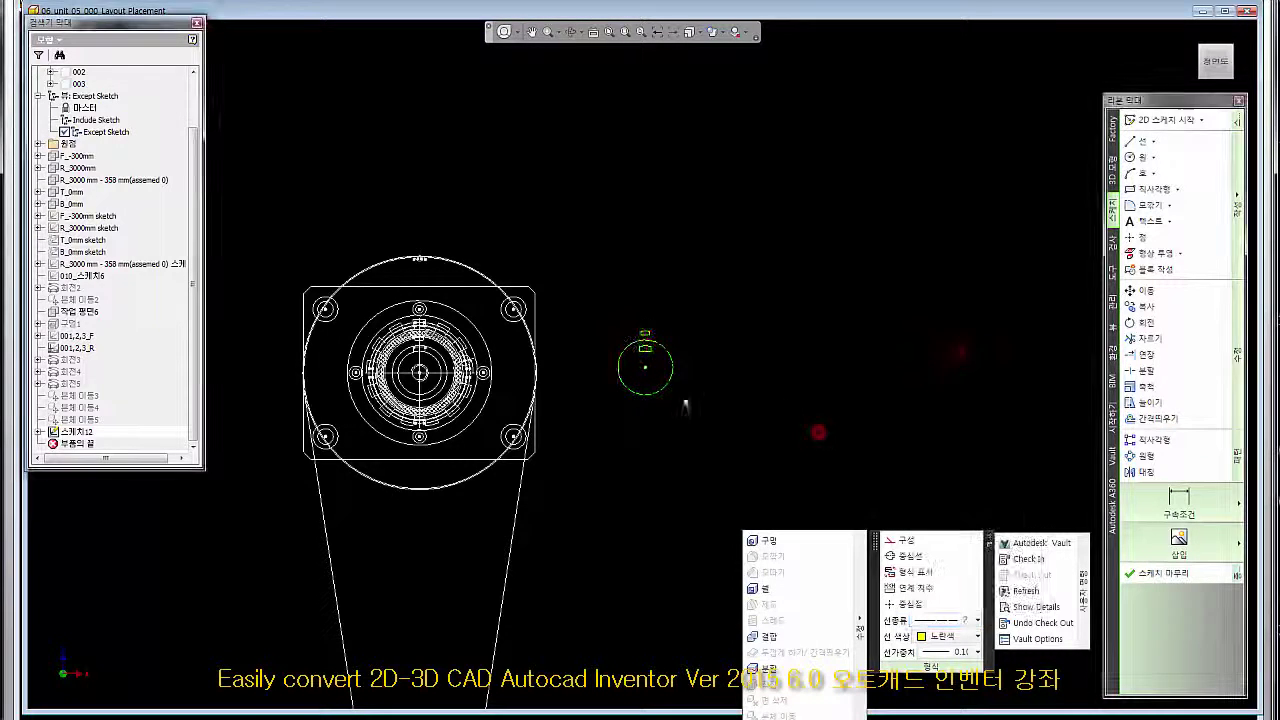
pyautogui.scroll(5, 670, 345)
pyautogui.scroll(-5, 670, 350)
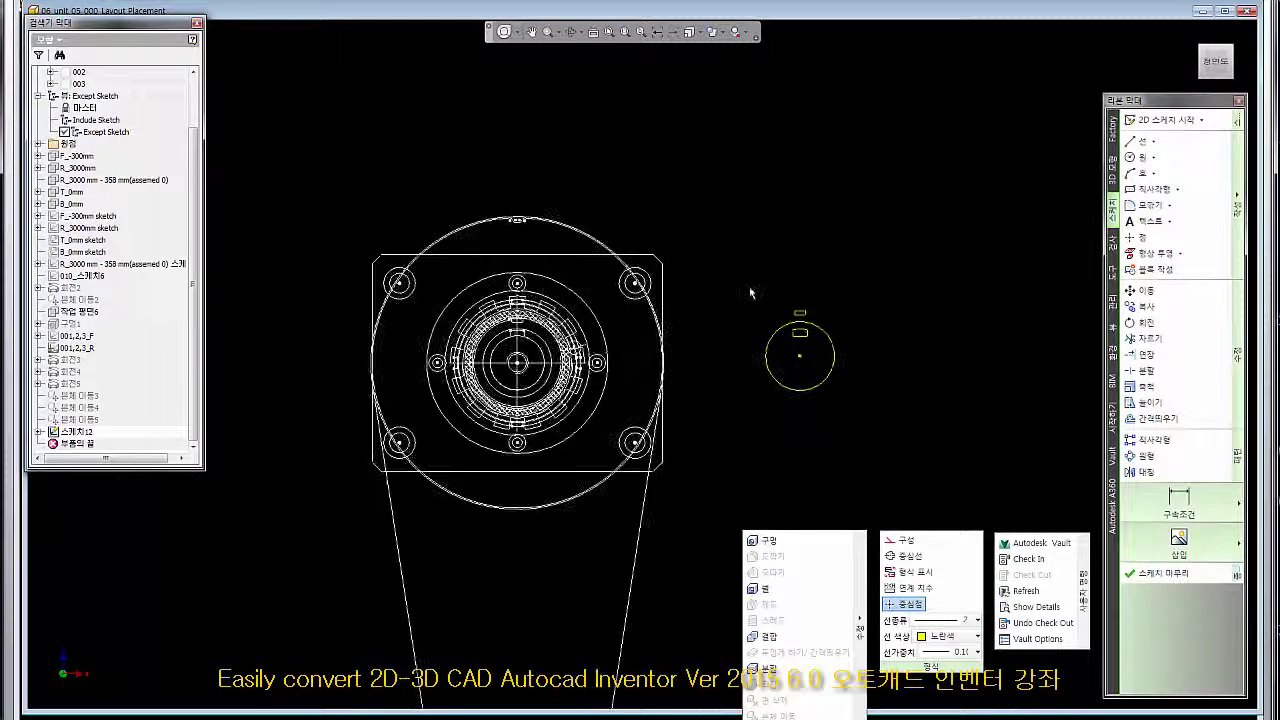
# - Copy the yellow circle from its centre point onto the centre of the white flange geometry
pyautogui.moveTo(752, 276); pyautogui.dragTo(1003, 400)
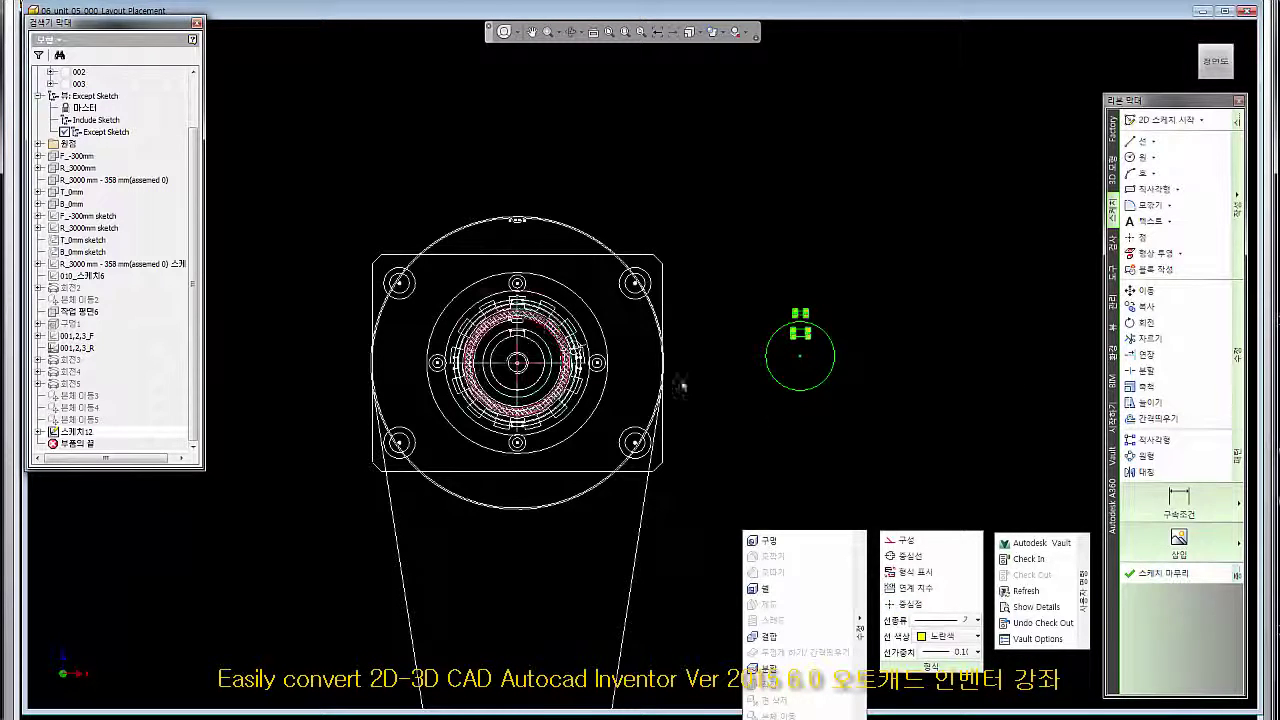
pyautogui.click(770, 446)
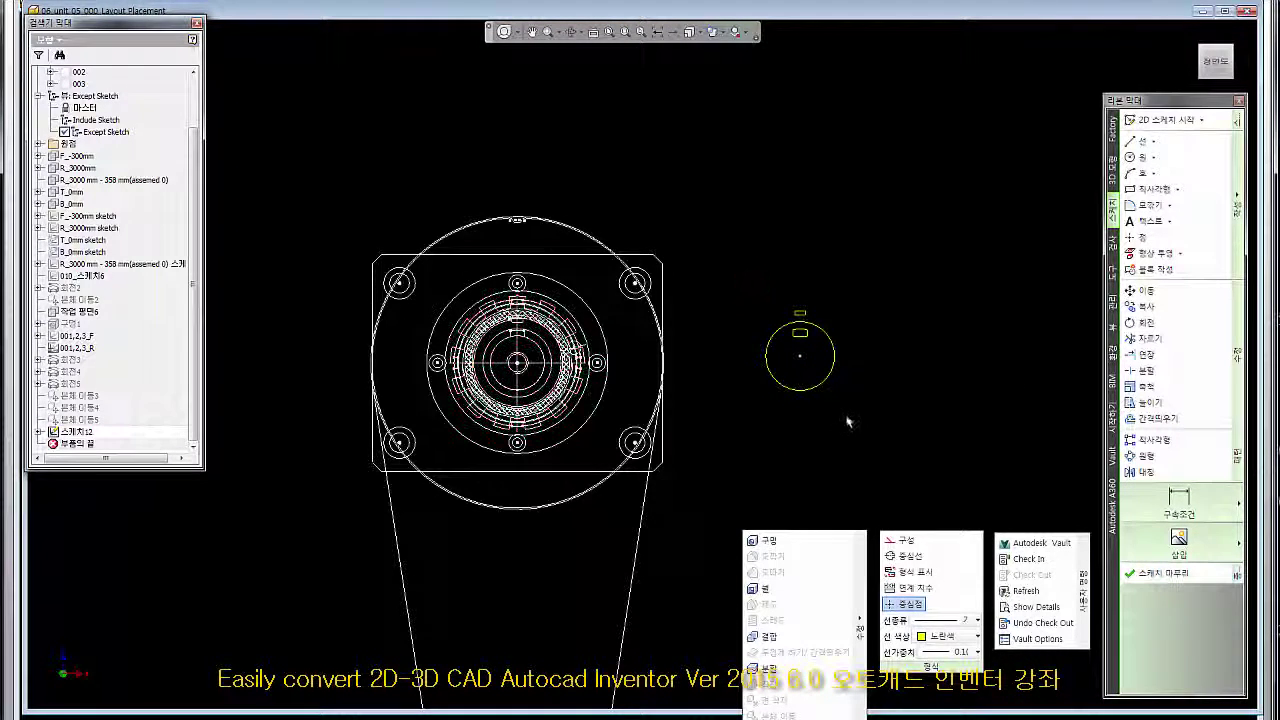
pyautogui.click(823, 385)
pyautogui.click(1145, 306)
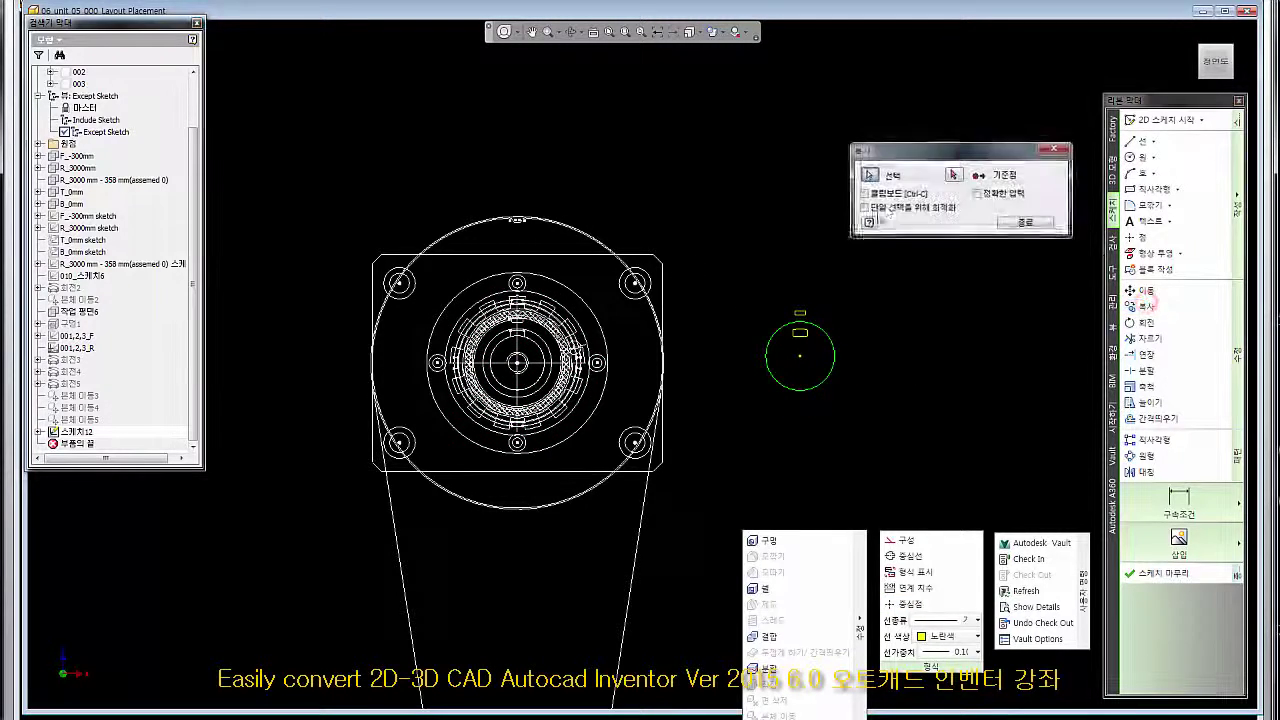
pyautogui.click(799, 356)
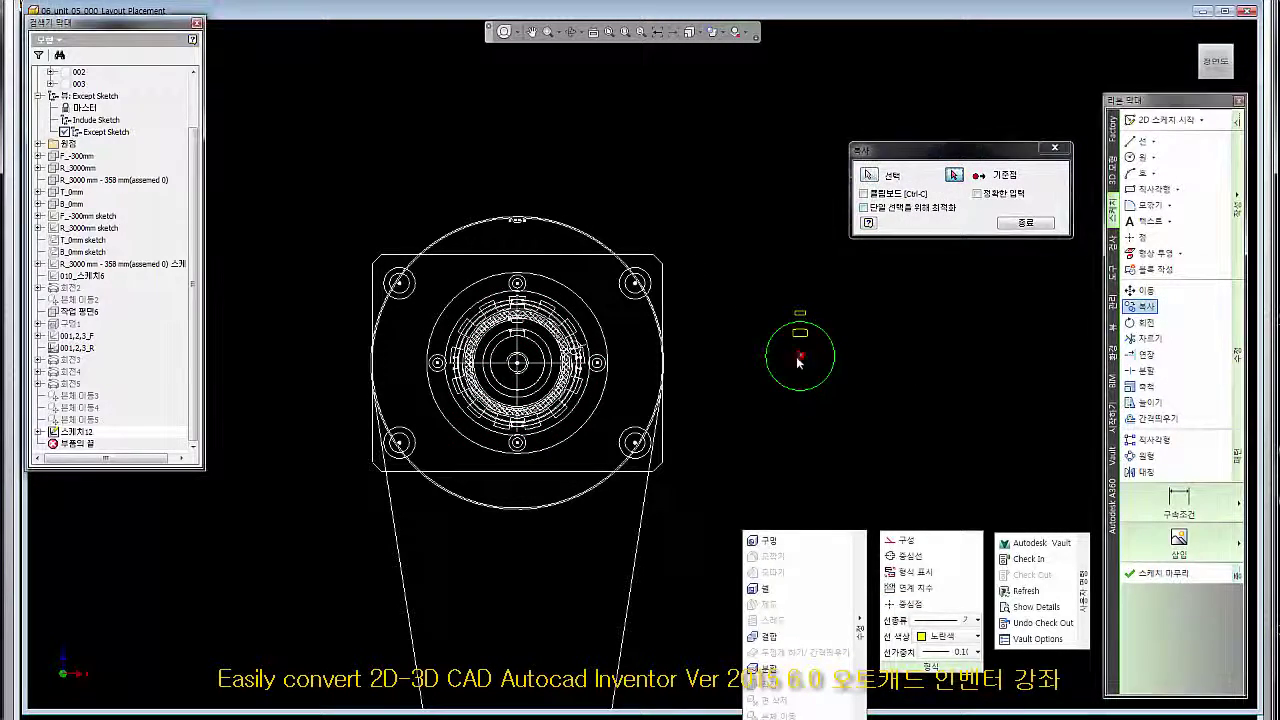
pyautogui.scroll(7, 519, 365)
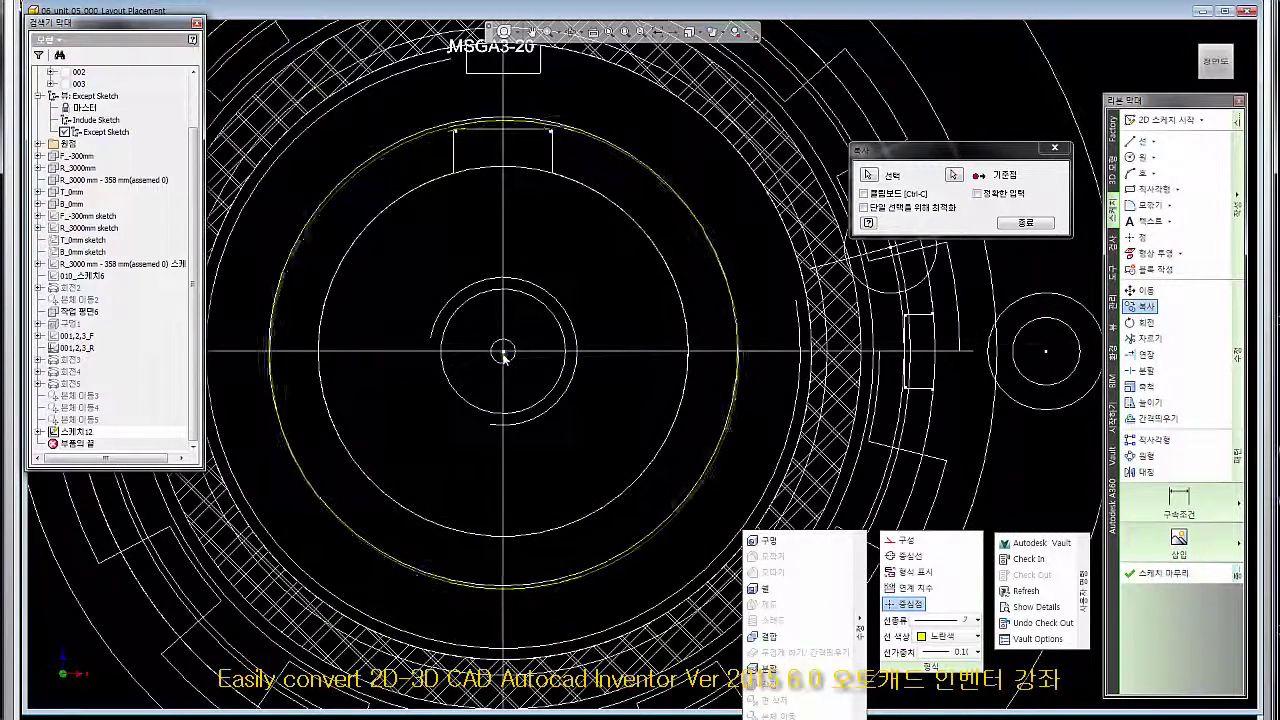
# - Delete all block instances listed under sketch 스케치12, from 004-01-016-F:4 through 블록42:3
pyautogui.scroll(-10, 503, 357)
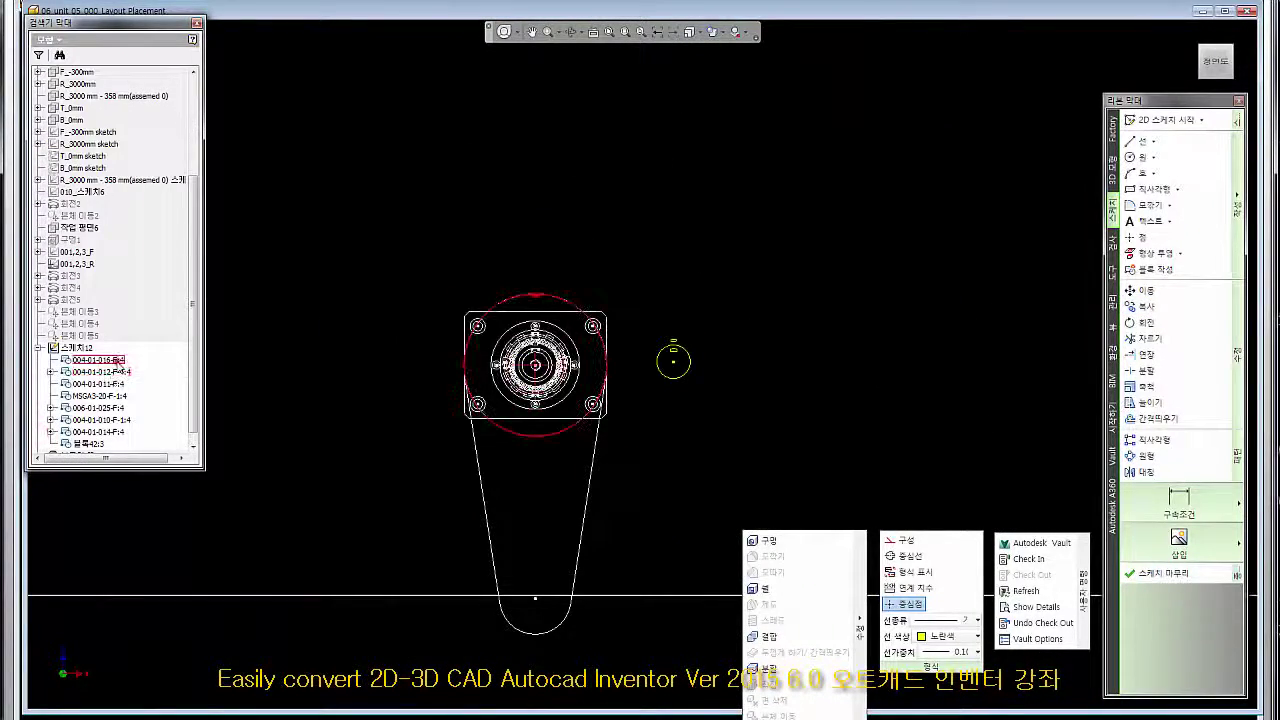
pyautogui.click(115, 360)
pyautogui.keyDown('shift'); pyautogui.click(90, 443); pyautogui.keyUp('shift')
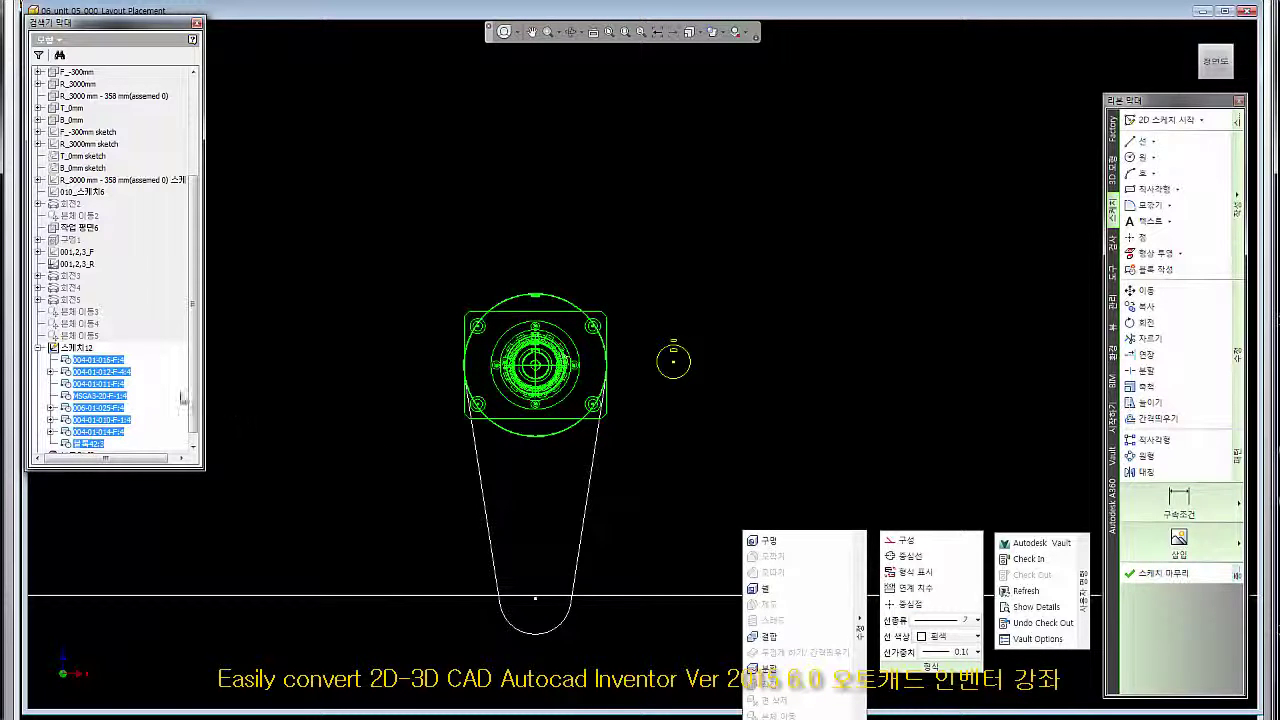
pyautogui.rightClick(117, 361)
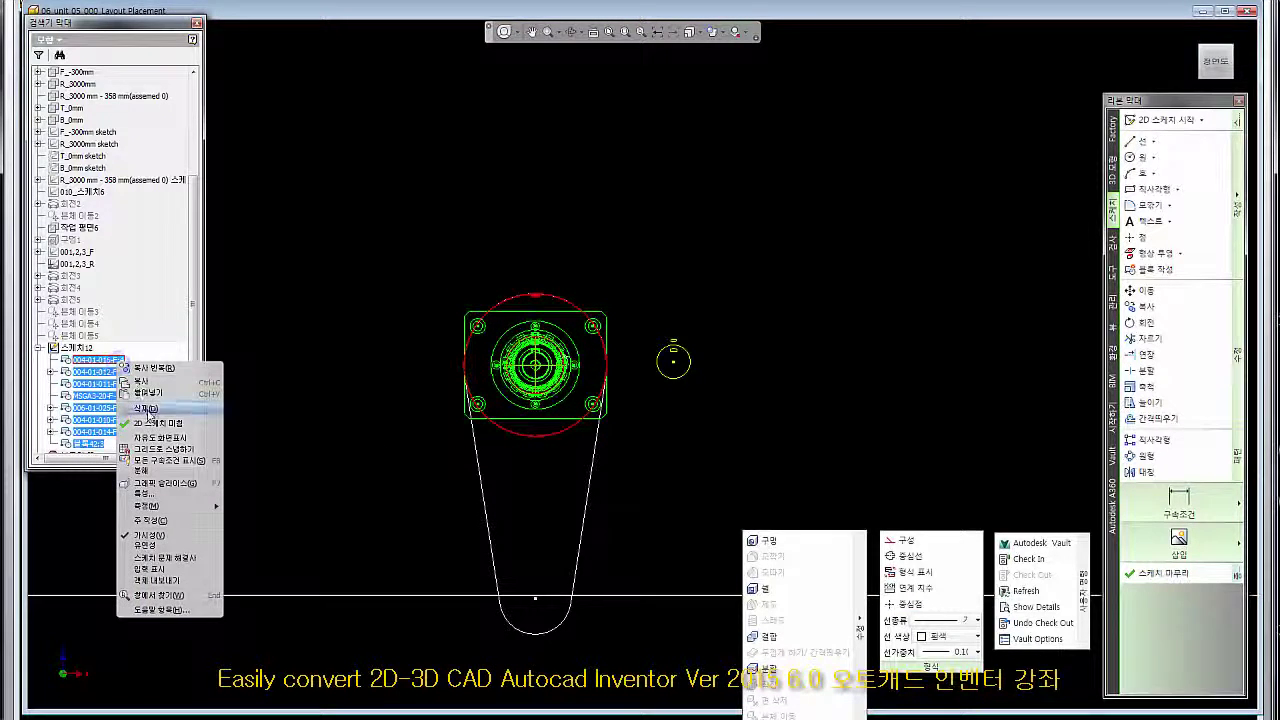
pyautogui.click(147, 409)
# - Delete the remaining white concentric circles and tapered outline around the copied yellow circle
pyautogui.scroll(3, 600, 400)
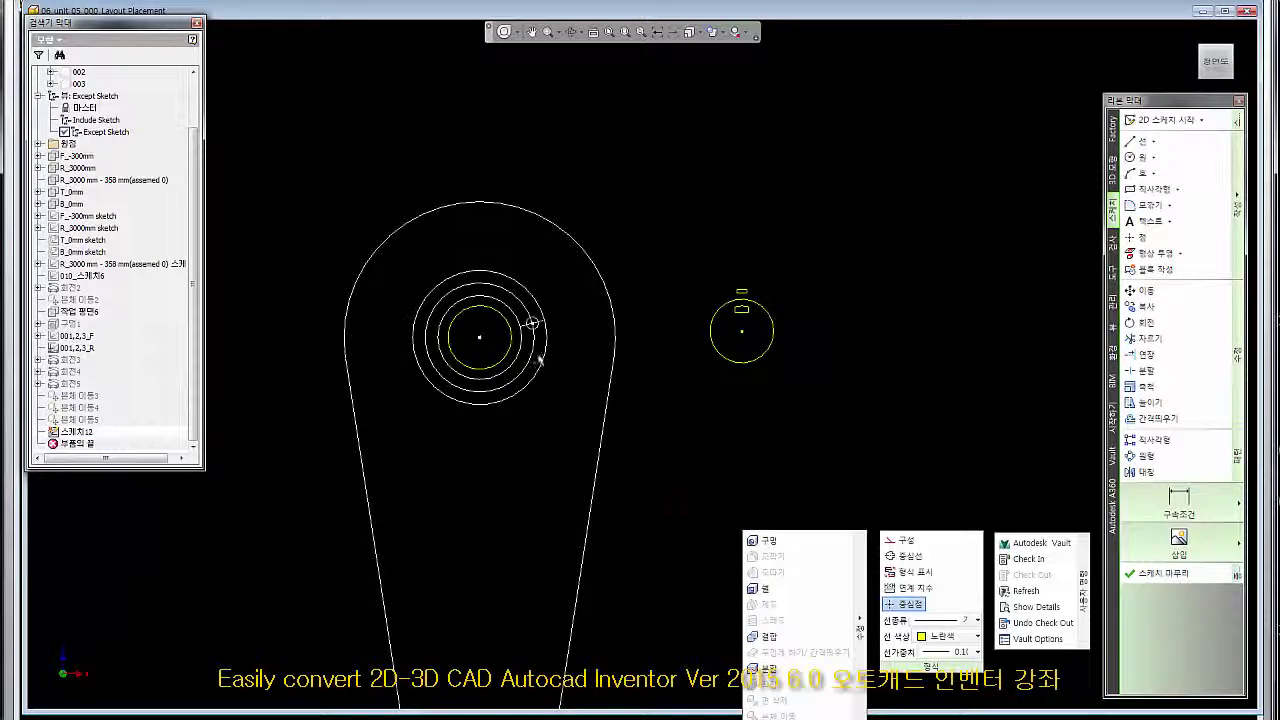
pyautogui.moveTo(560, 372); pyautogui.dragTo(506, 344)
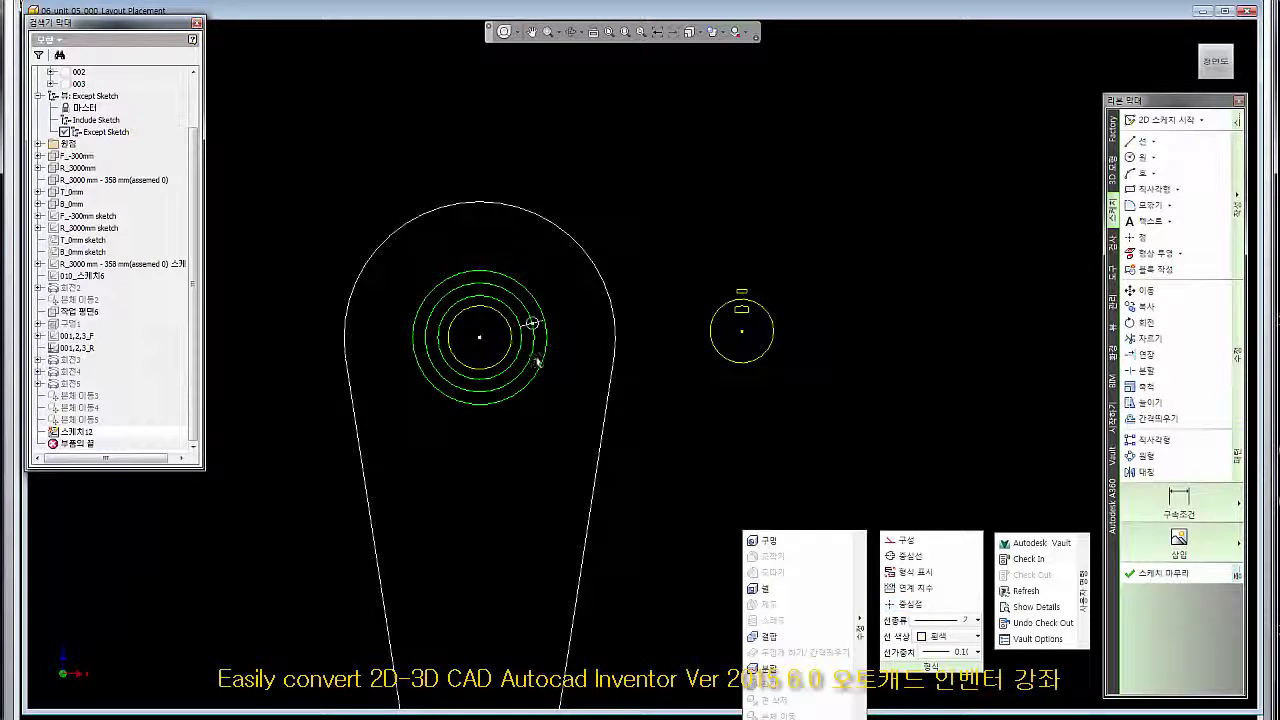
pyautogui.press('Delete')
pyautogui.moveTo(572, 376); pyautogui.dragTo(508, 297)
pyautogui.press('Delete')
pyautogui.moveTo(374, 229); pyautogui.dragTo(580, 288)
pyautogui.press('Delete')
pyautogui.scroll(-5, 582, 285)
pyautogui.moveTo(588, 536); pyautogui.dragTo(424, 370)
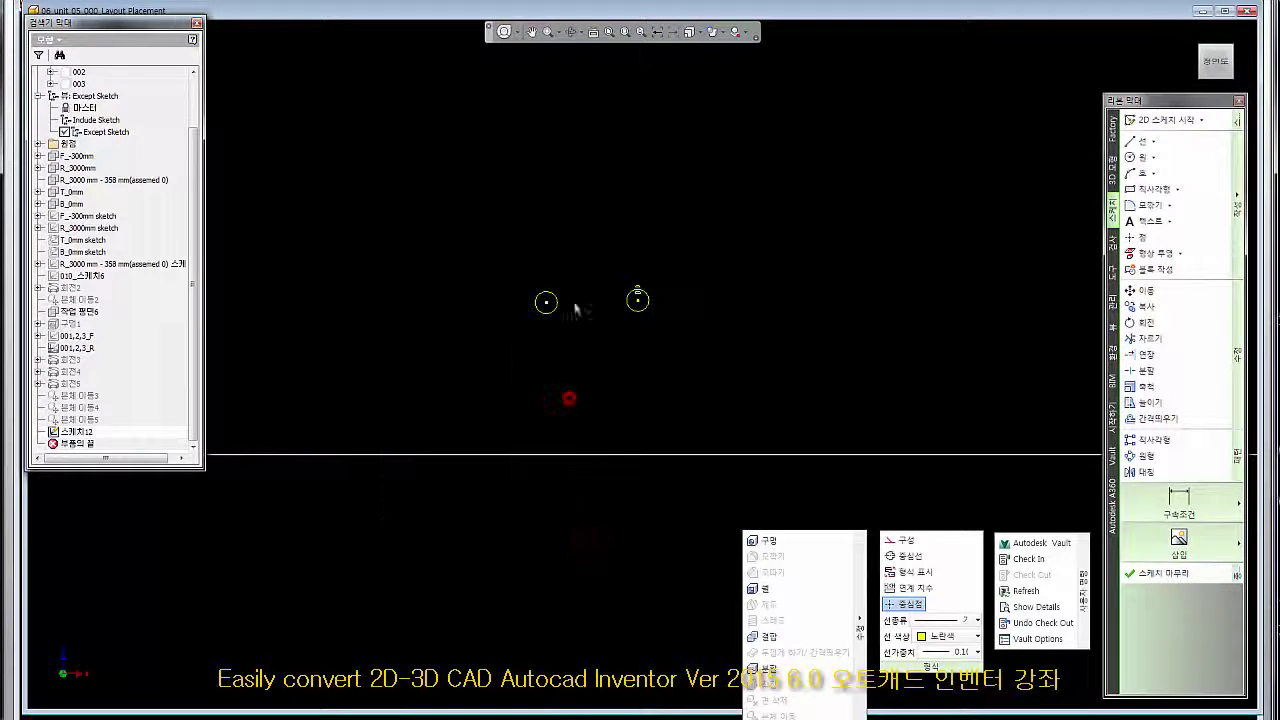
# - Copy the two keyway profiles from the original yellow circle's centre to the copied circle's centre
pyautogui.scroll(5, 580, 298)
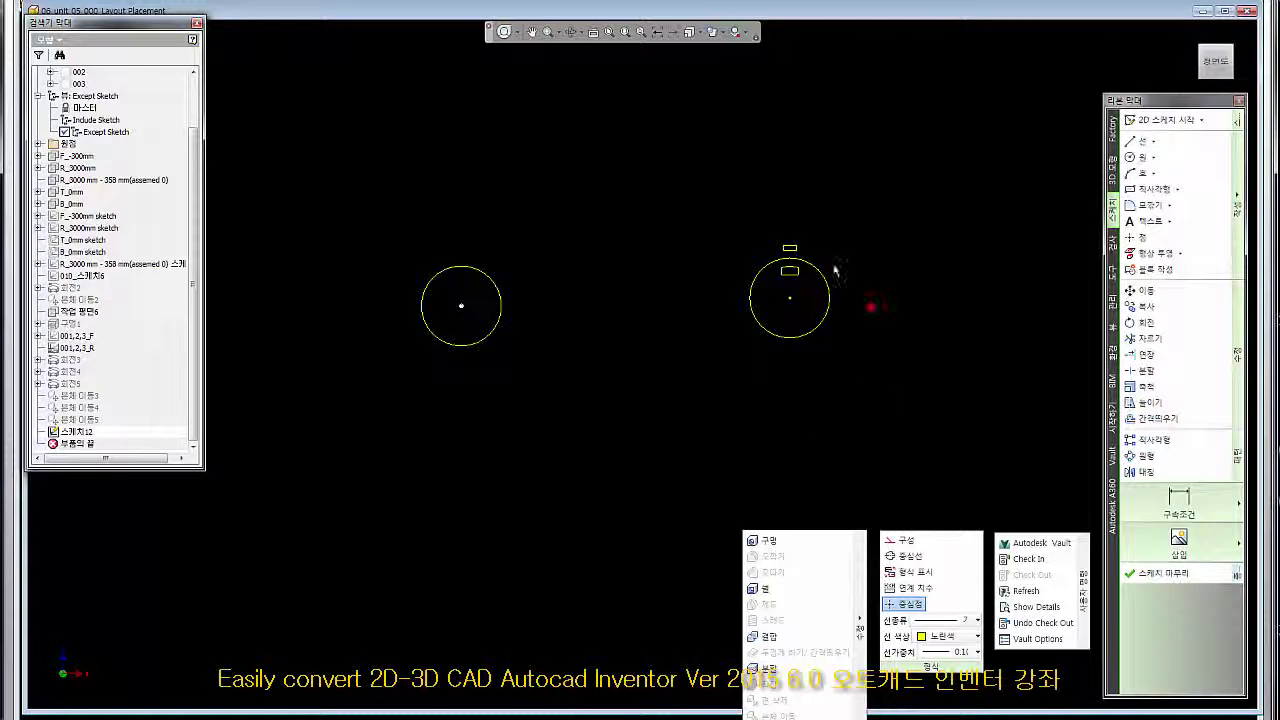
pyautogui.moveTo(769, 237); pyautogui.dragTo(814, 294)
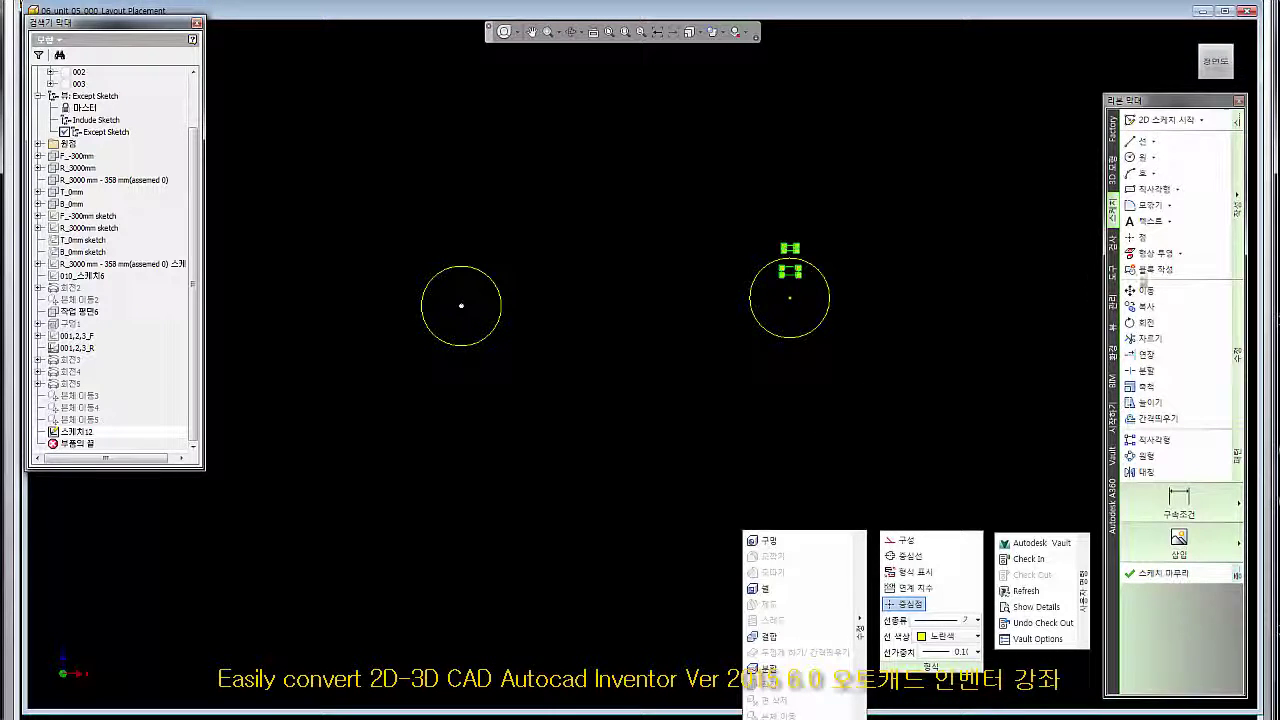
pyautogui.click(1141, 306)
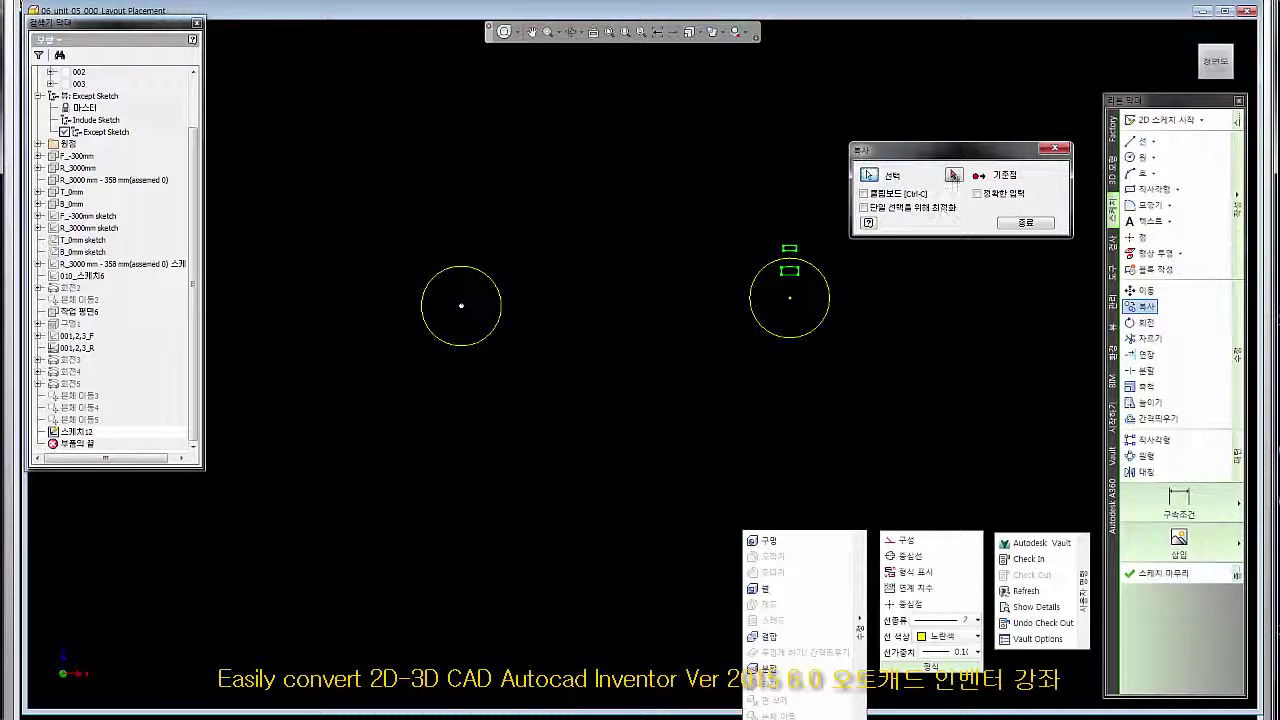
pyautogui.click(953, 175)
pyautogui.click(790, 297)
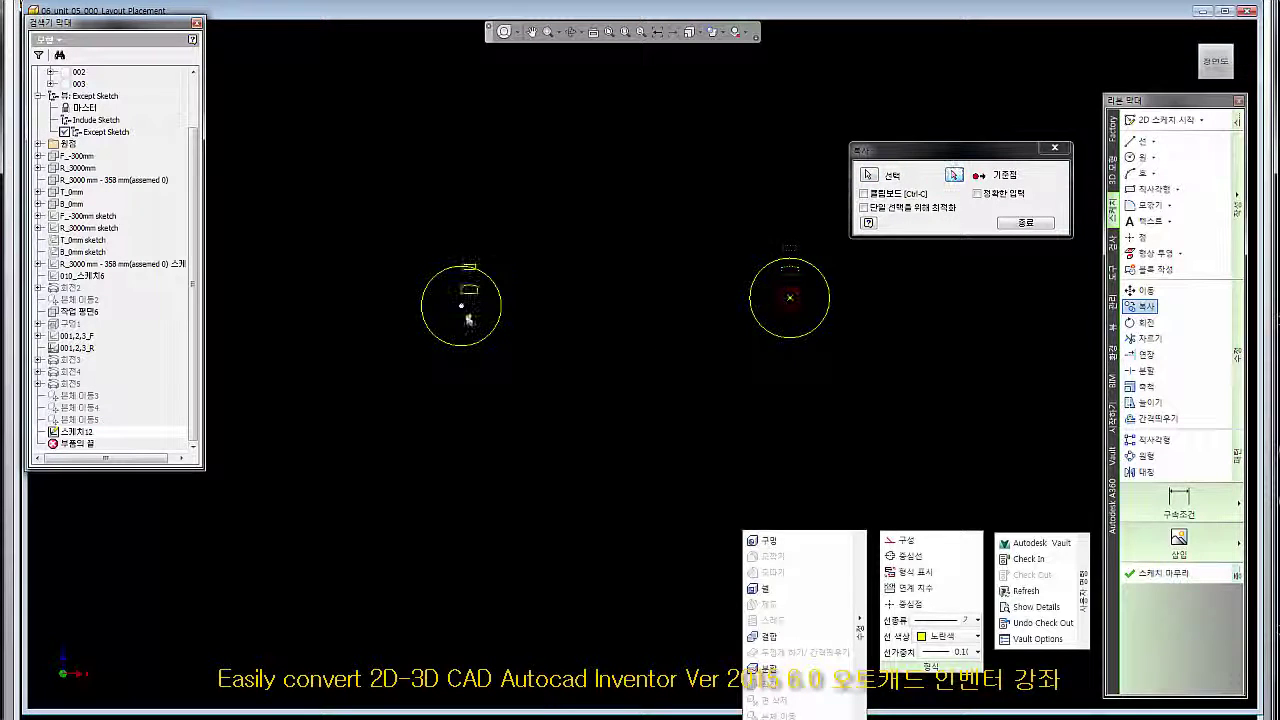
pyautogui.click(461, 306)
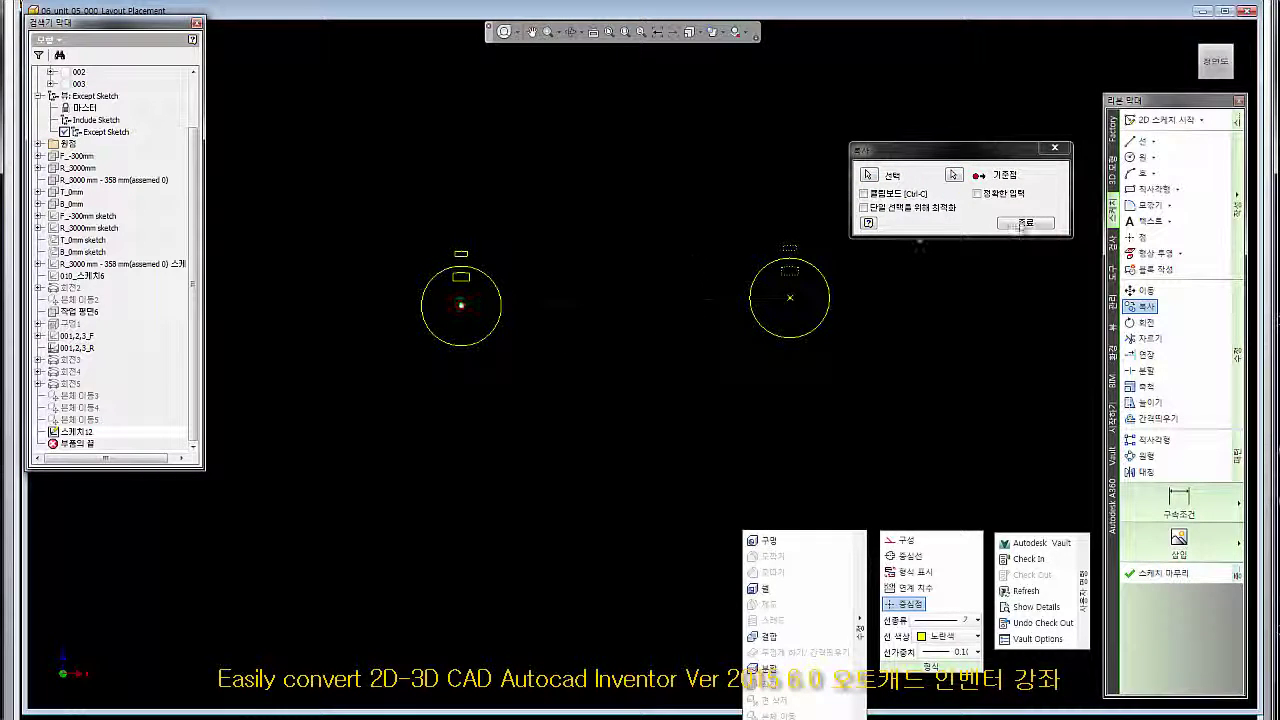
pyautogui.click(1025, 222)
# - Delete the original pasted yellow circle together with its two keyway profiles
pyautogui.scroll(-4, 457, 280)
pyautogui.scroll(3, 457, 280)
pyautogui.scroll(-3, 640, 233)
pyautogui.scroll(2, 700, 225)
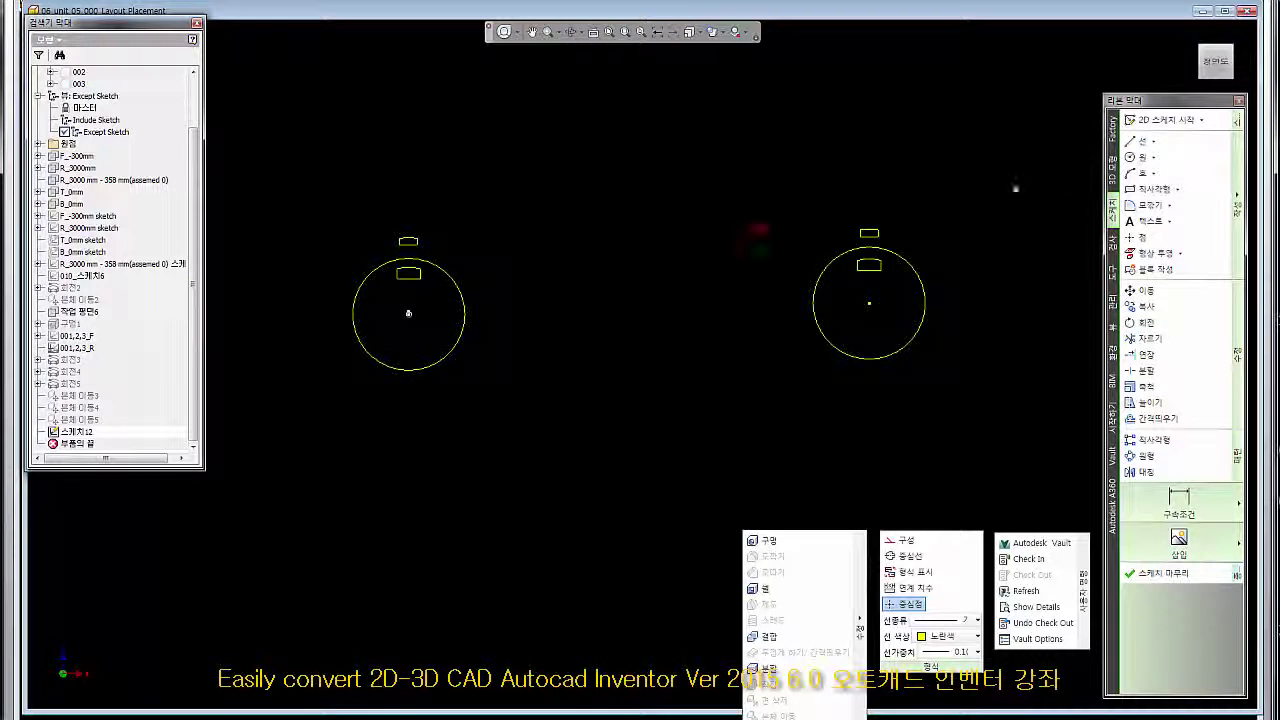
pyautogui.moveTo(1098, 497); pyautogui.dragTo(685, 165)
pyautogui.press('Delete')
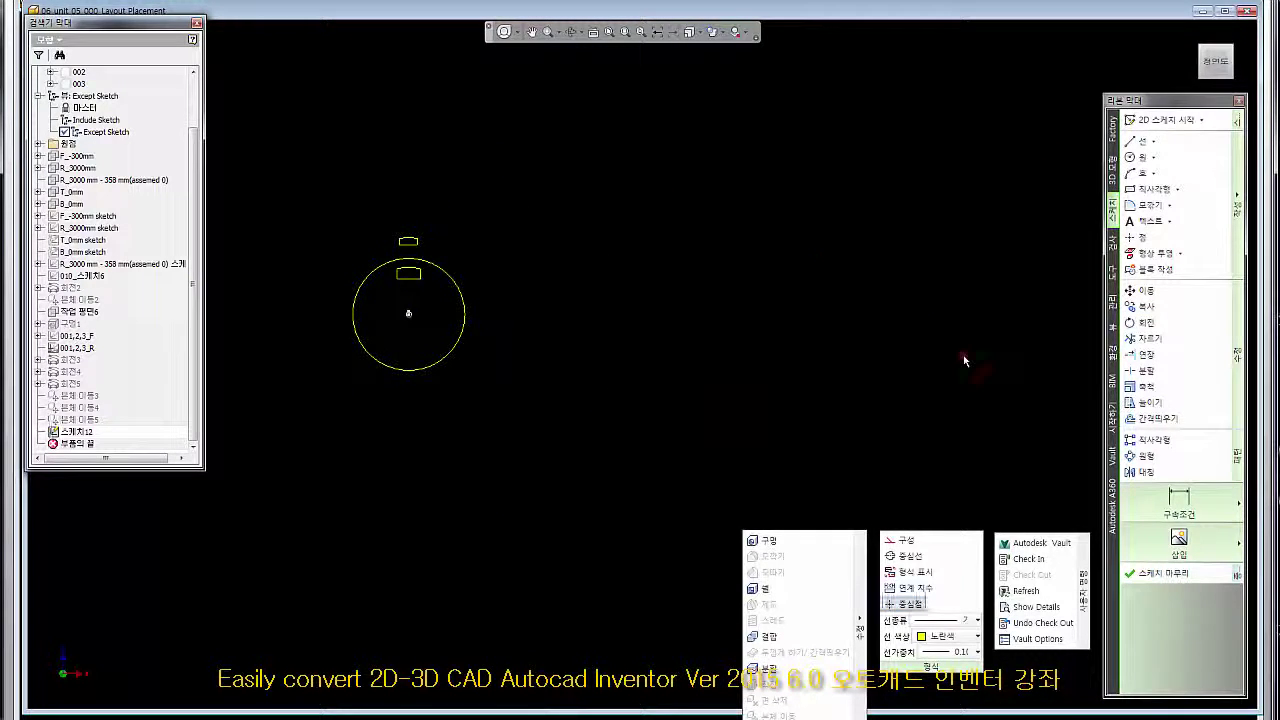
# - Convert the remaining yellow circle below the upper keyway profile into construction geometry
pyautogui.moveTo(534, 318); pyautogui.dragTo(442, 362)
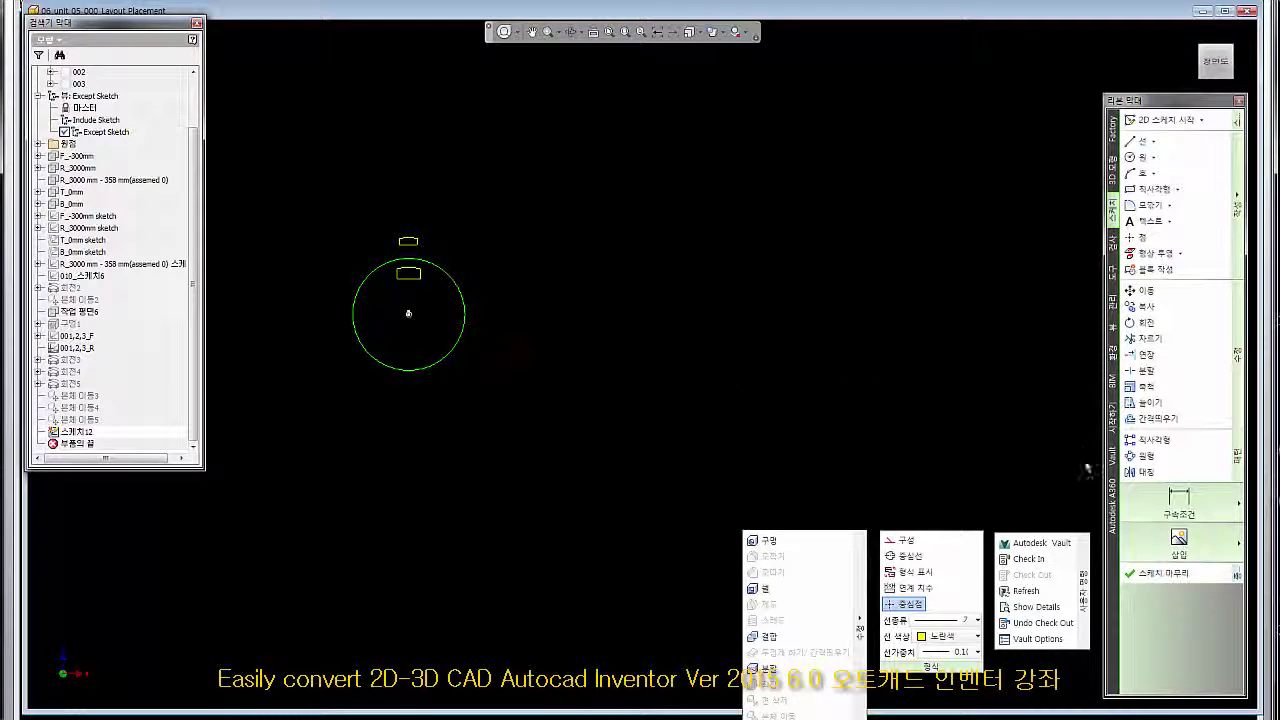
pyautogui.click(918, 542)
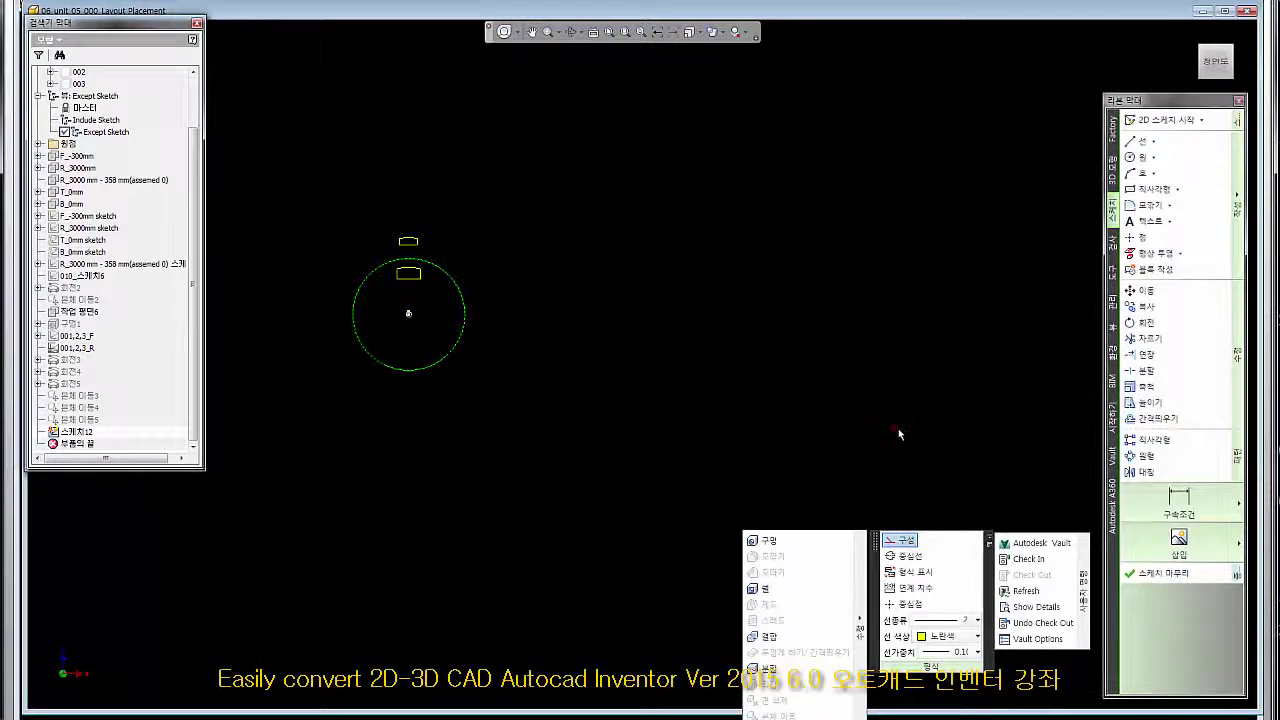
pyautogui.click(1198, 29)
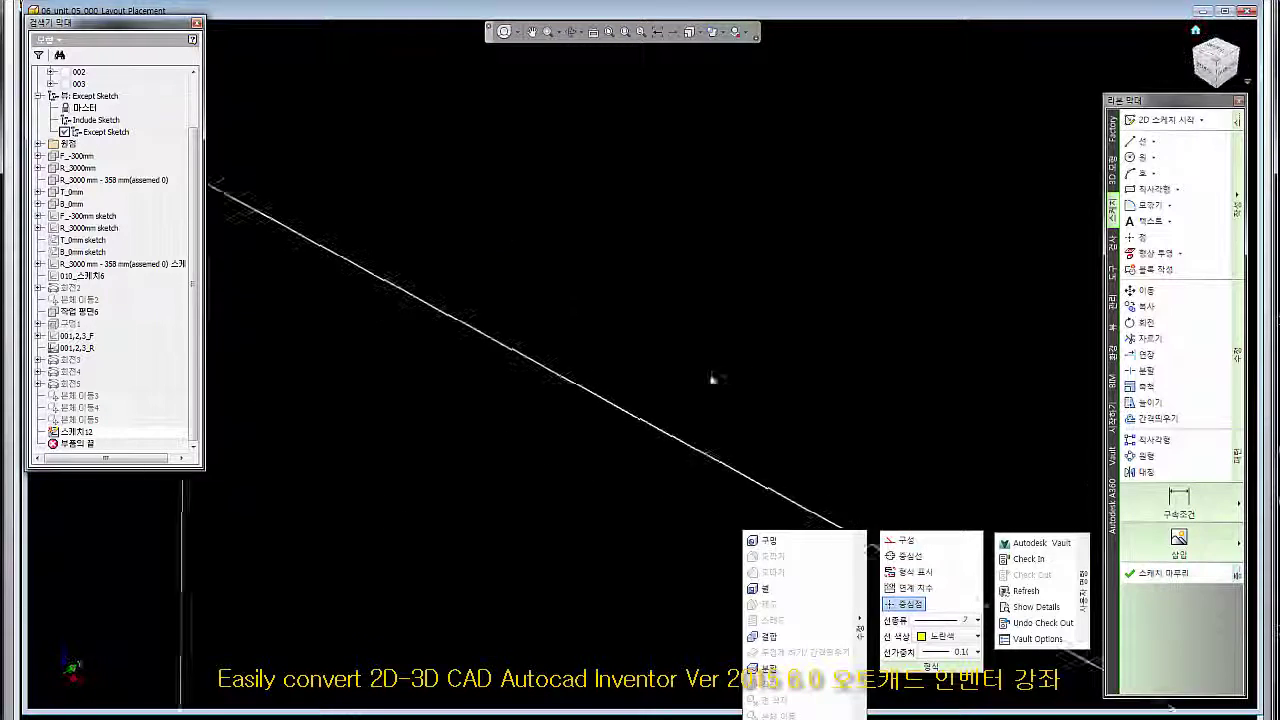
pyautogui.moveTo(808, 421); pyautogui.dragTo(1075, 384, button='middle')
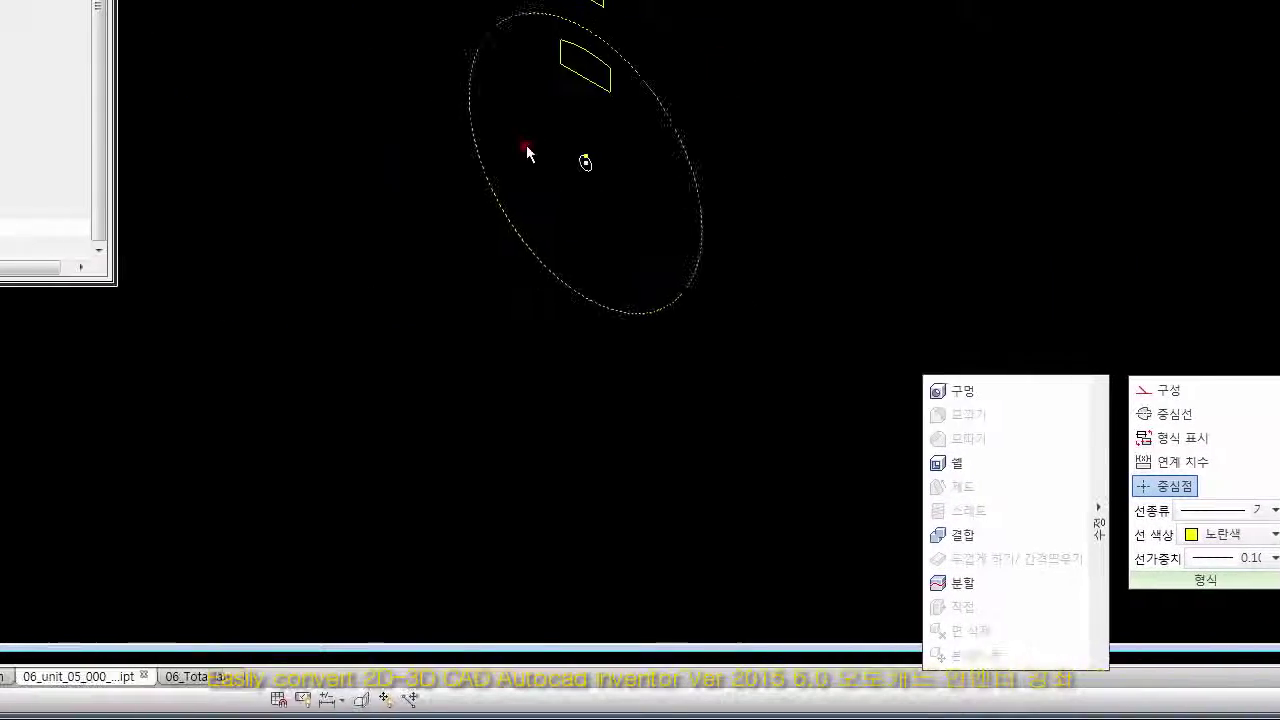
# - Open the name of sketch 스케치12 for editing and select its whole text
pyautogui.click(112, 228)
pyautogui.click(96, 229)
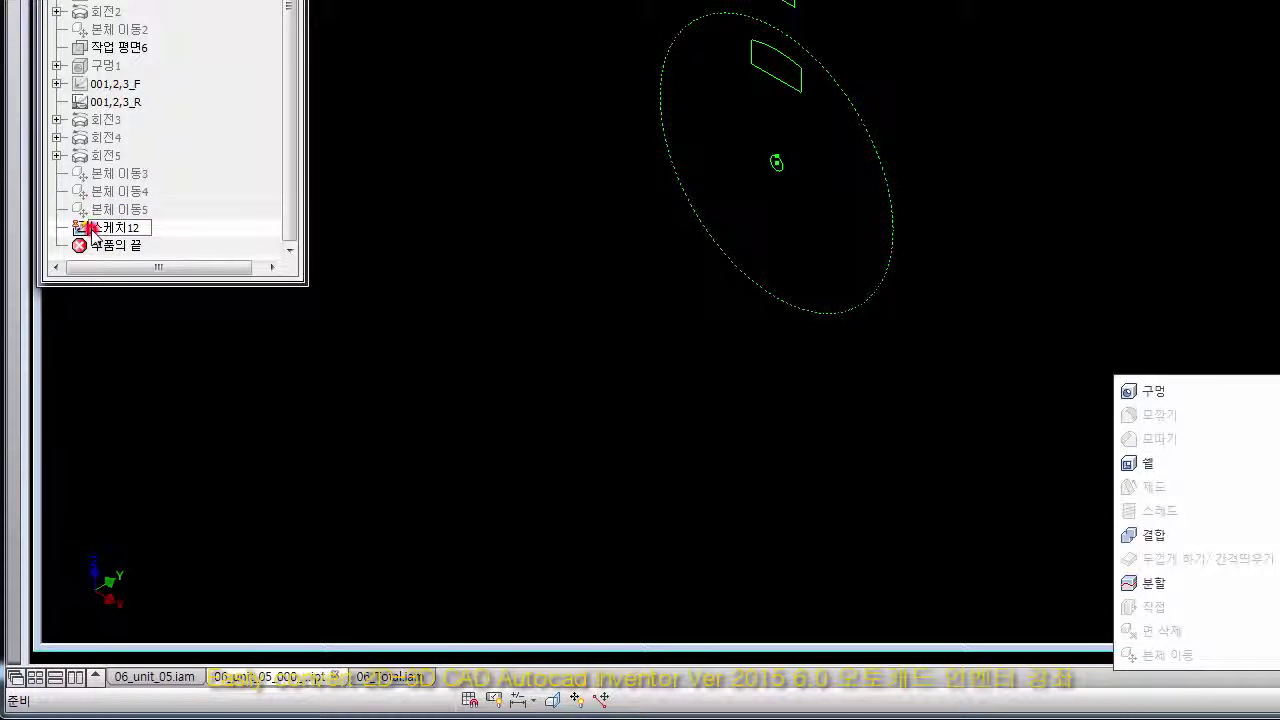
pyautogui.moveTo(91, 228); pyautogui.dragTo(269, 251)
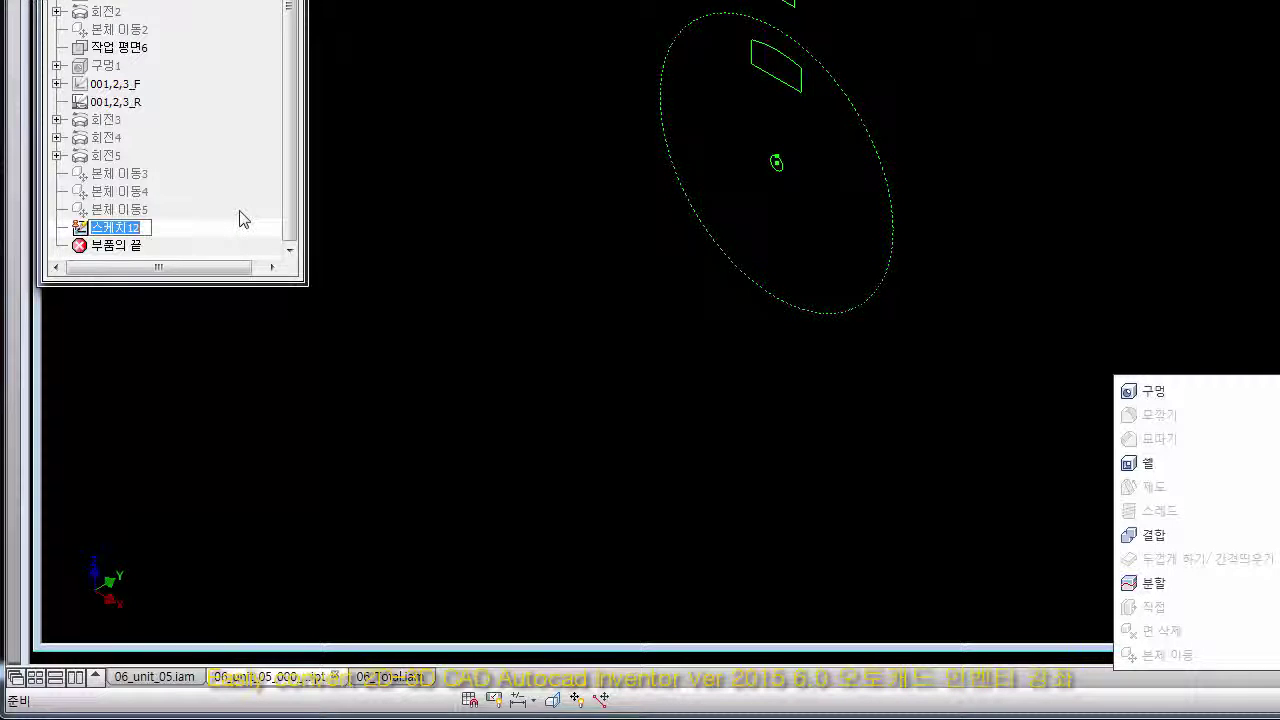